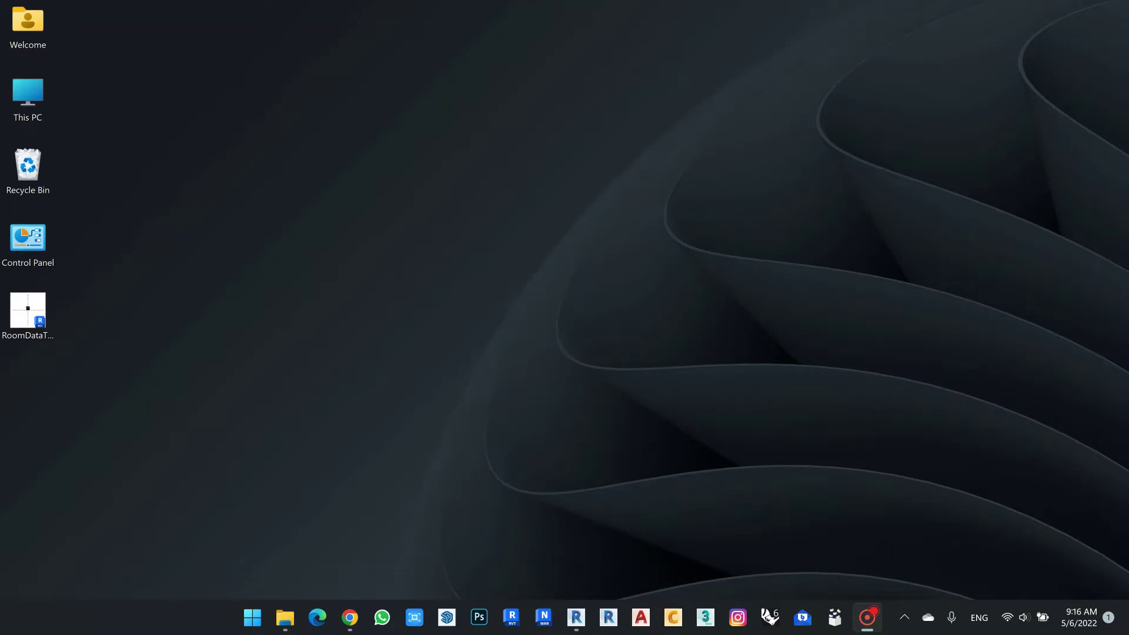
Bring the Revit project window back and pan the 3D model slightly right and down
left_click(576, 618)
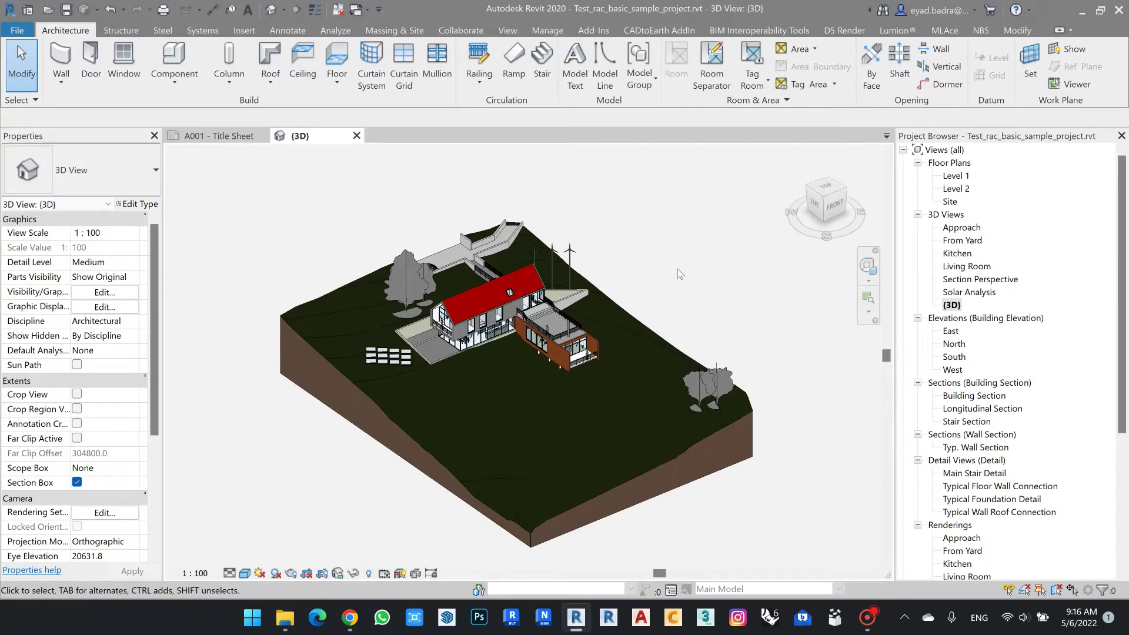
scroll(681, 209, "up", 2)
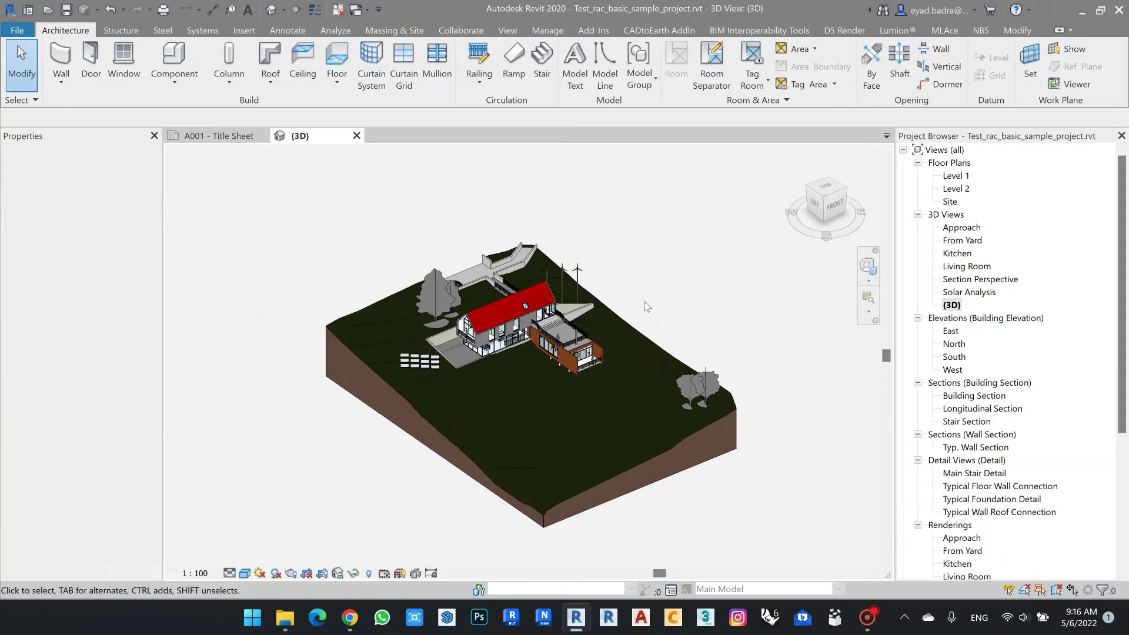
middle_click_drag(679, 280, 685, 275)
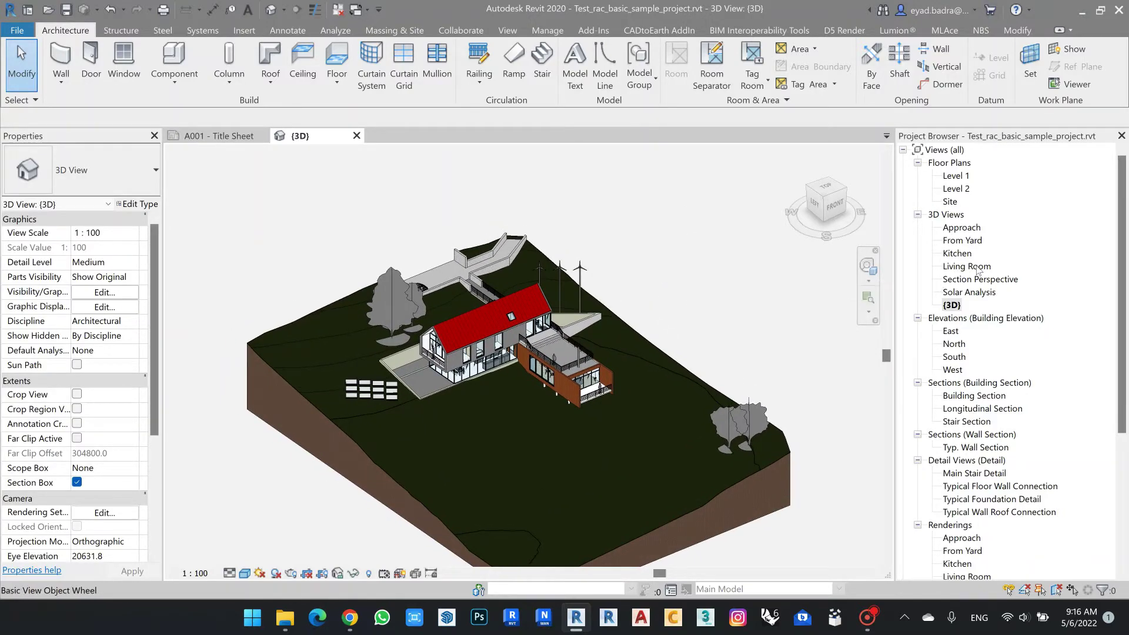
scroll(967, 325, "down", 2)
scroll(966, 325, "up", 2)
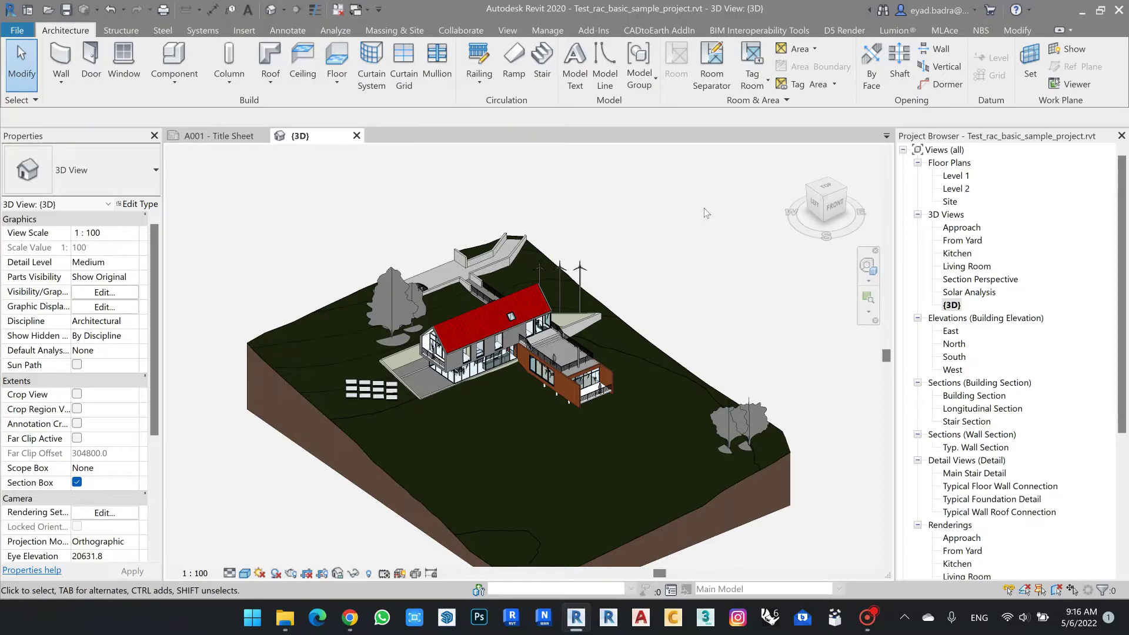
middle_click_drag(632, 222, 650, 235)
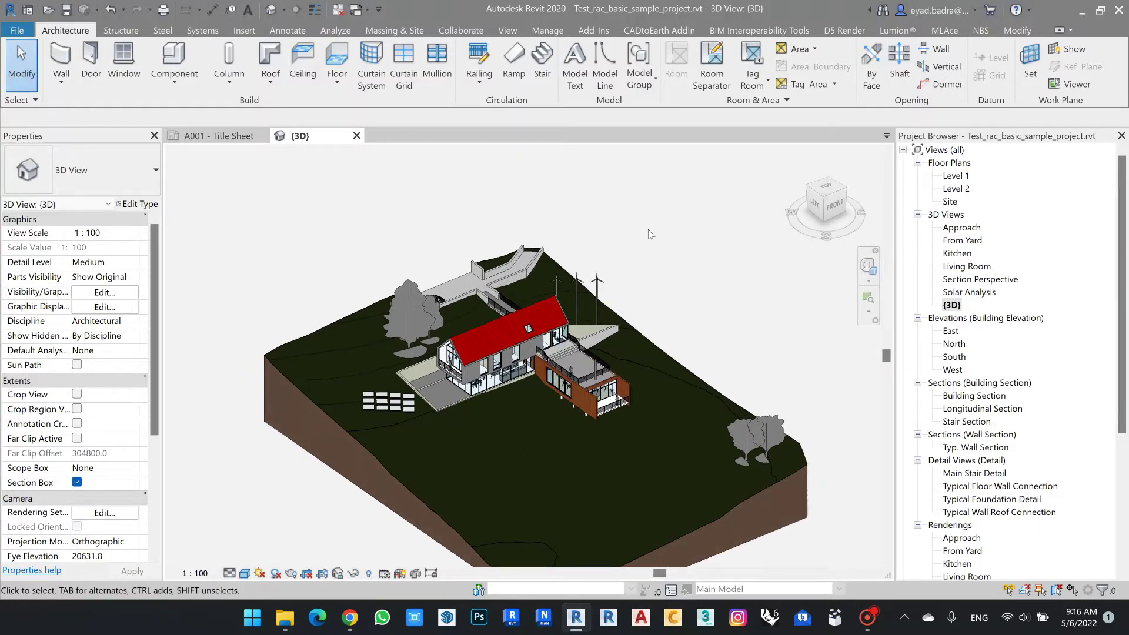
Show the Add-Ins commands and open, then dismiss, the W Feet Tools list
left_click(594, 30)
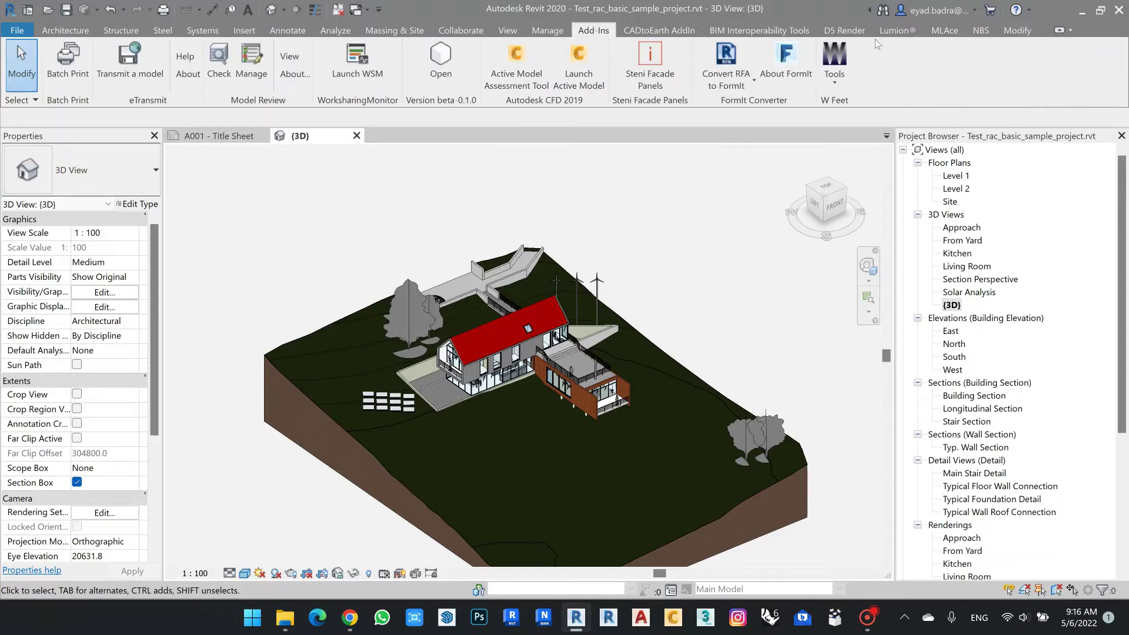
left_click(834, 67)
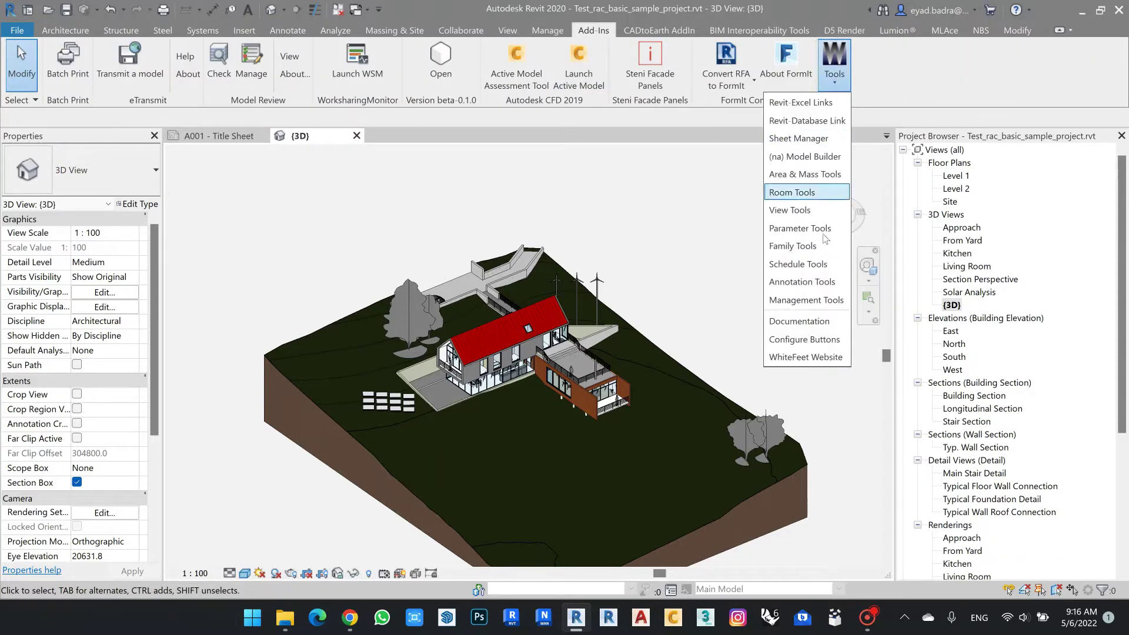
left_click(630, 196)
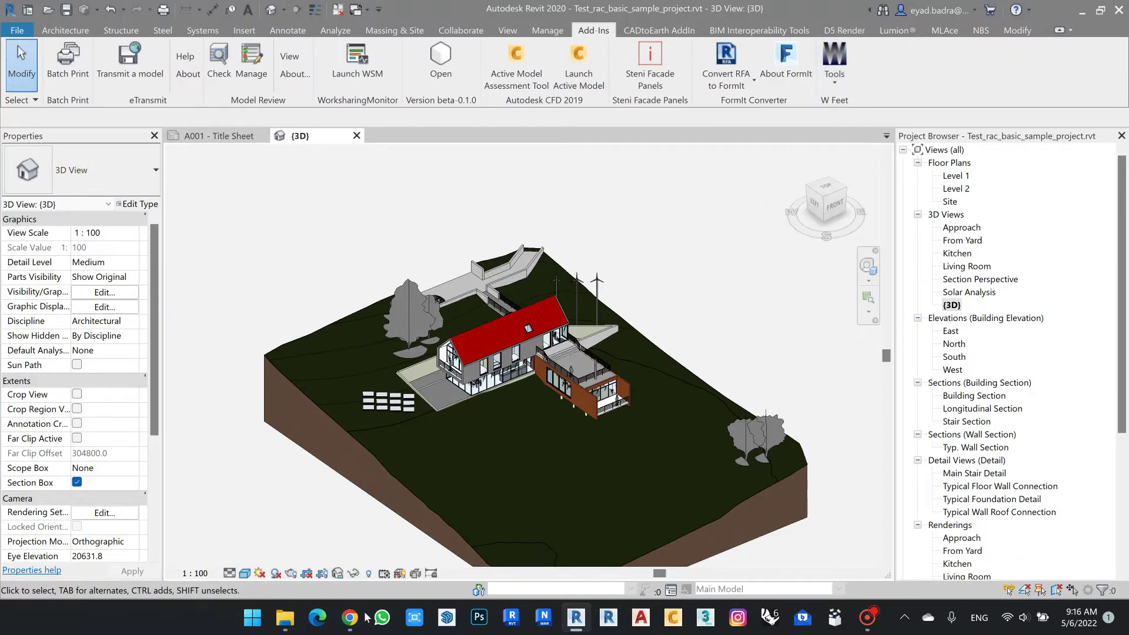
Review the Revit 2020 installation links on the WhiteFeet downloads page, then minimize Chrome
mouse_move(350, 618)
left_click(428, 556)
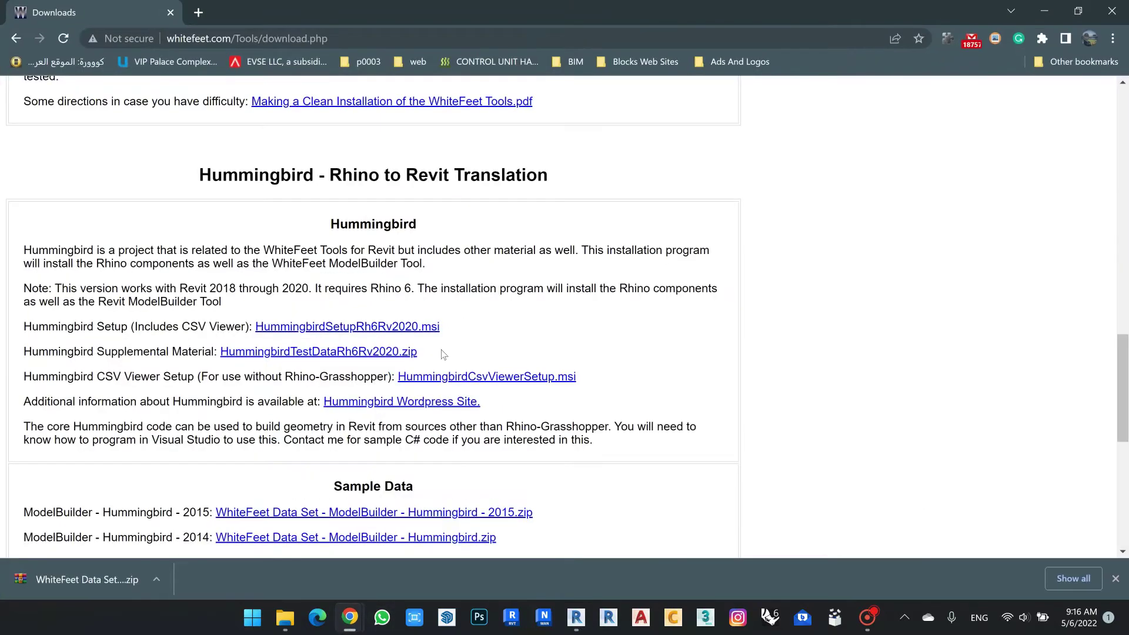
scroll(200, 249, "up", 12)
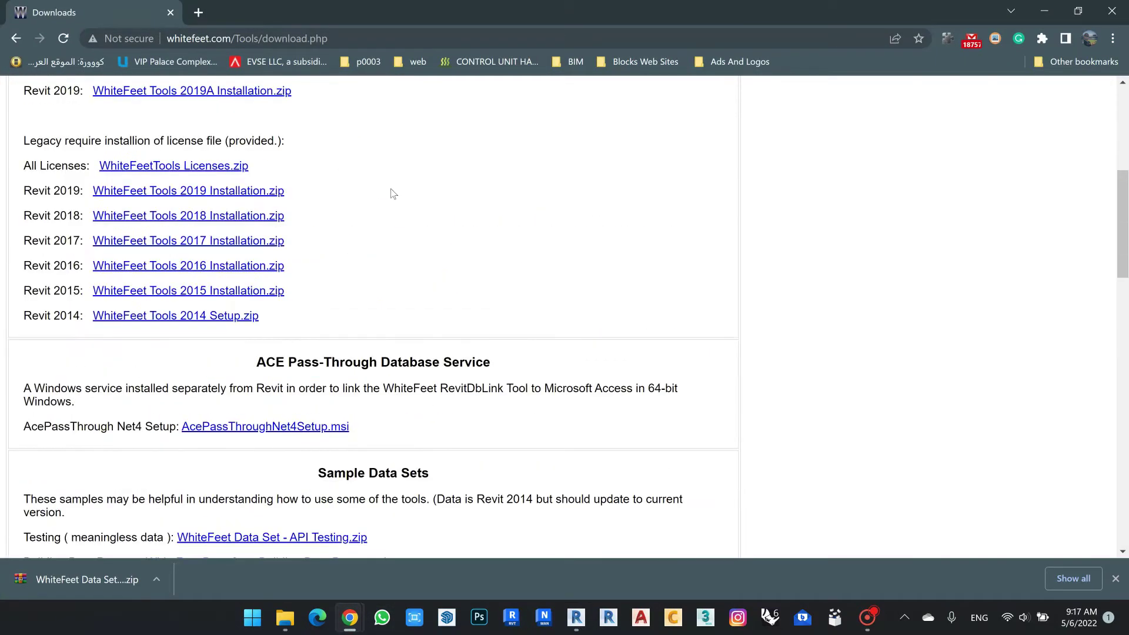
scroll(393, 193, "down", 5)
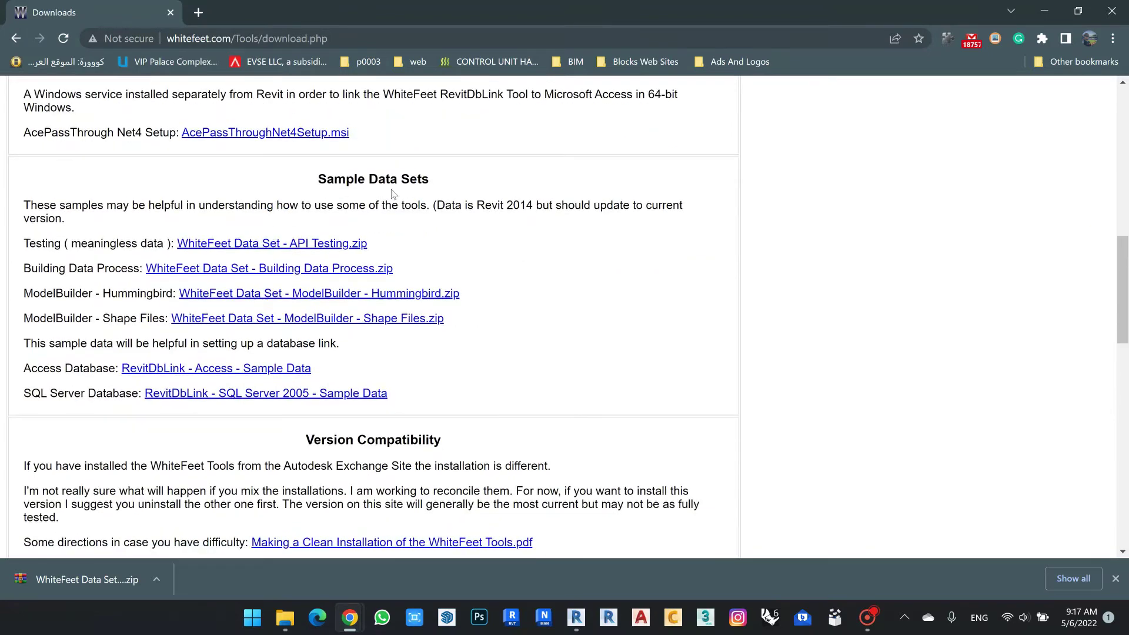
scroll(393, 193, "up", 6)
scroll(392, 194, "up", 5)
scroll(157, 213, "down", 1)
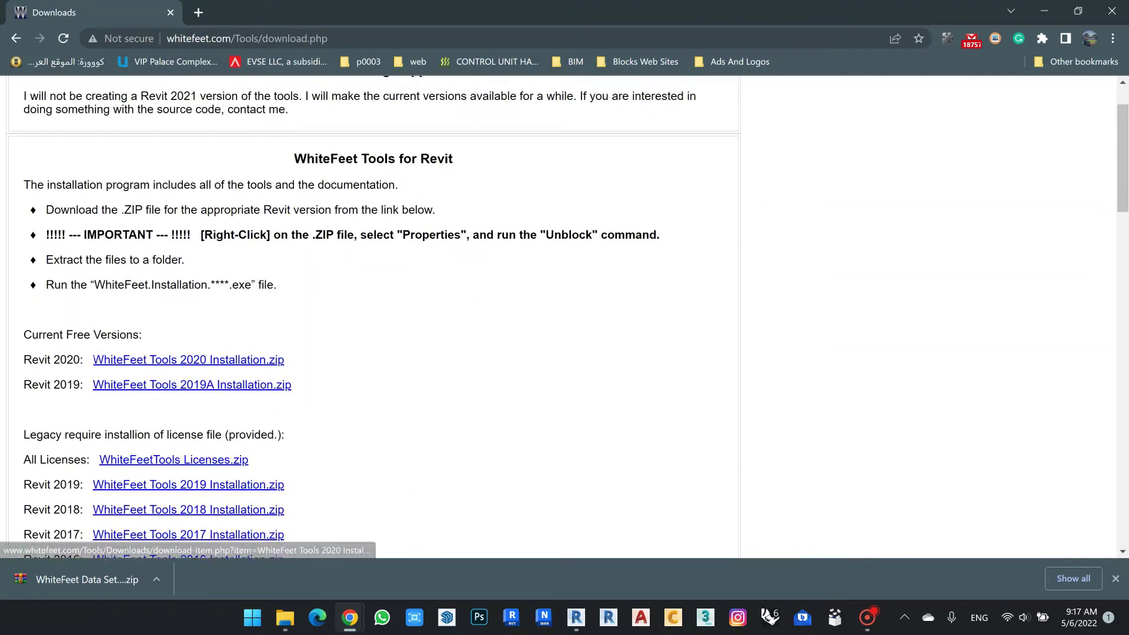
scroll(183, 284, "up", 1)
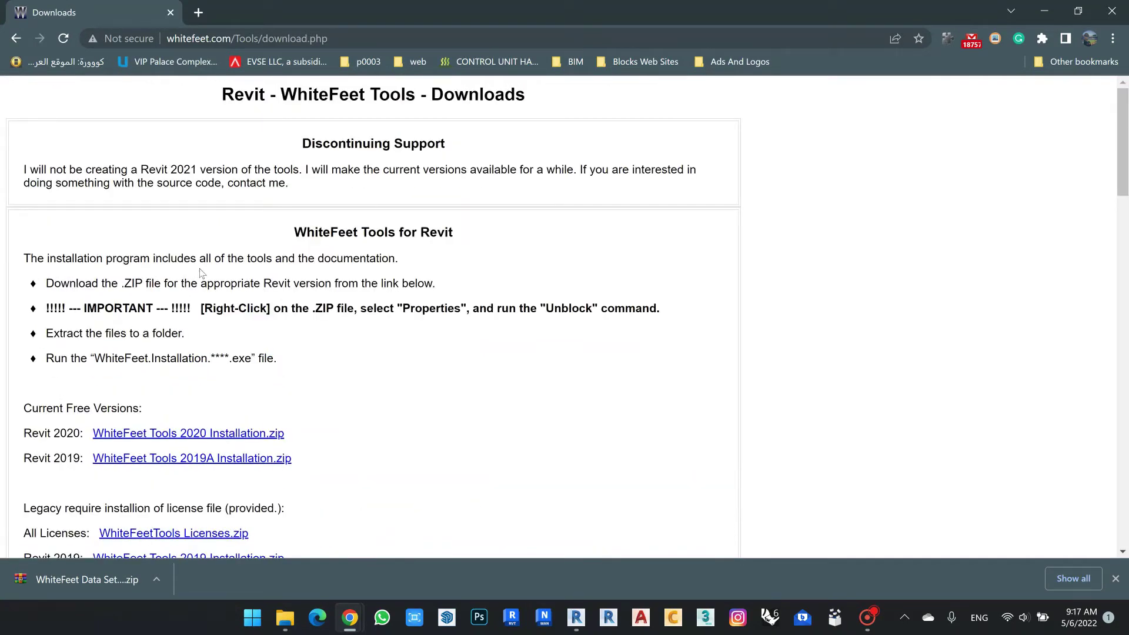
scroll(202, 270, "down", 4)
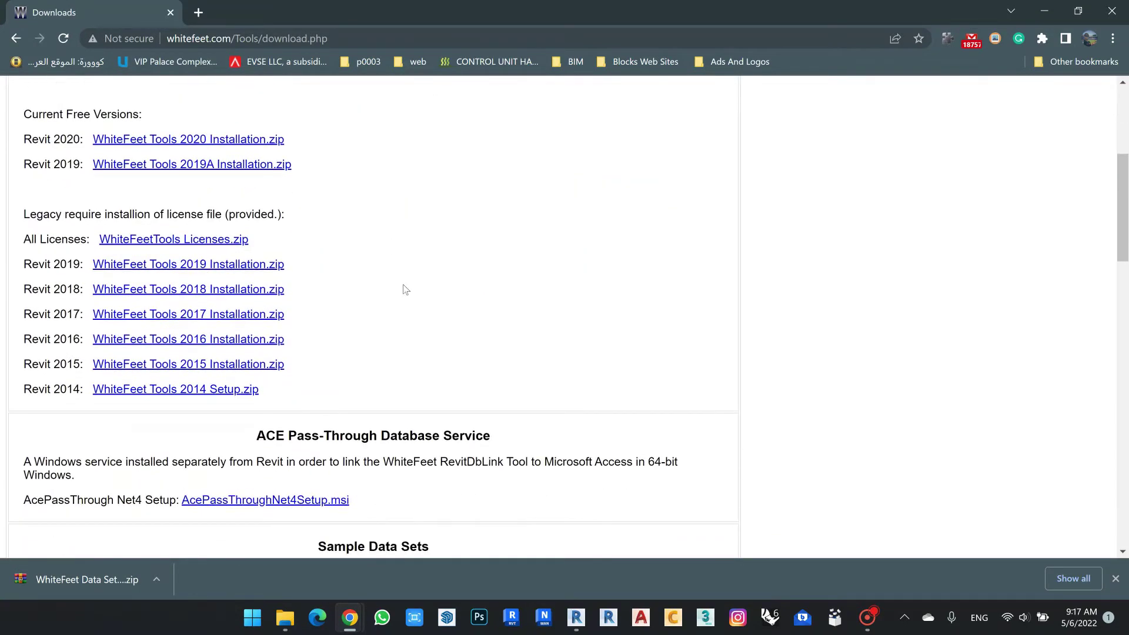
scroll(398, 313, "up", 3)
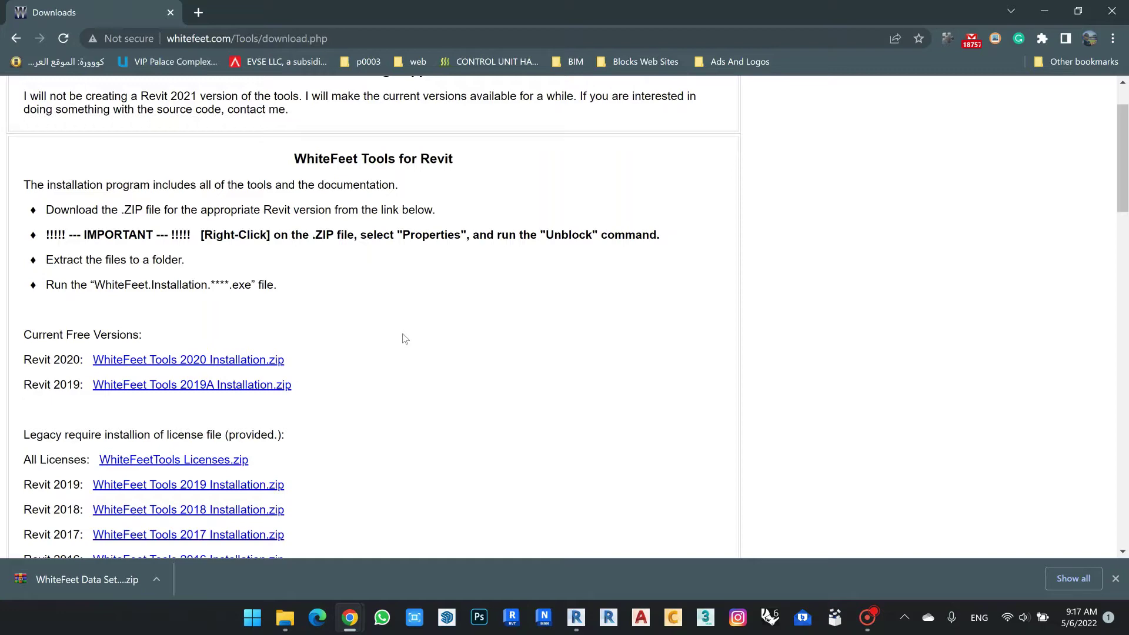
left_click(1045, 10)
Open the Level 1 floor plan from the Project Browser and zoom in on it
middle_click_drag(649, 260, 615, 218)
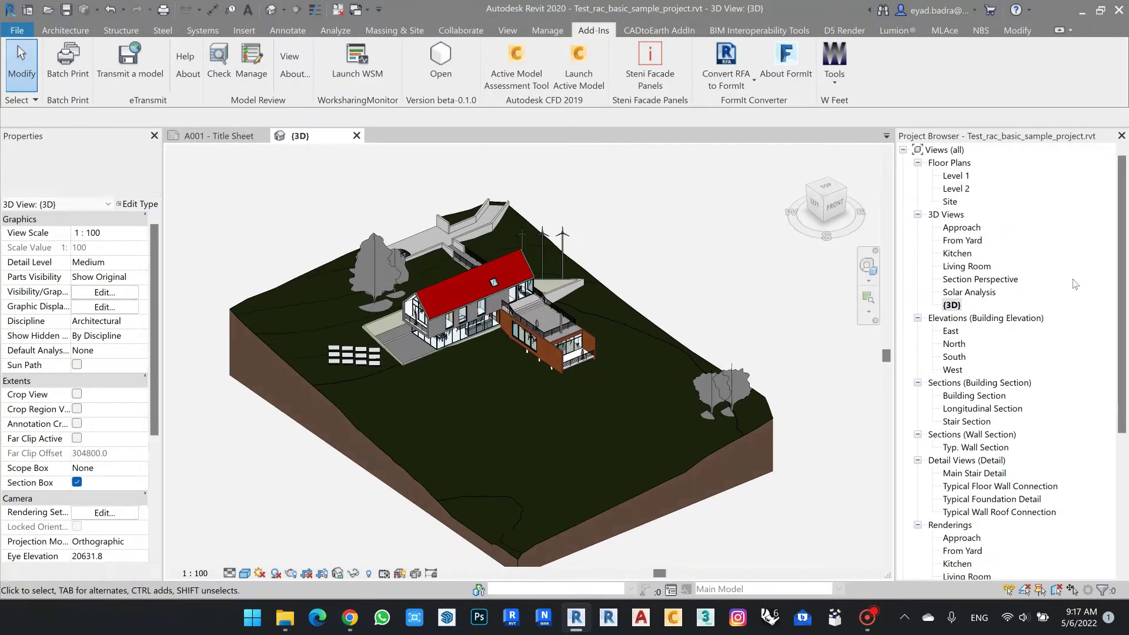
double_click(964, 175)
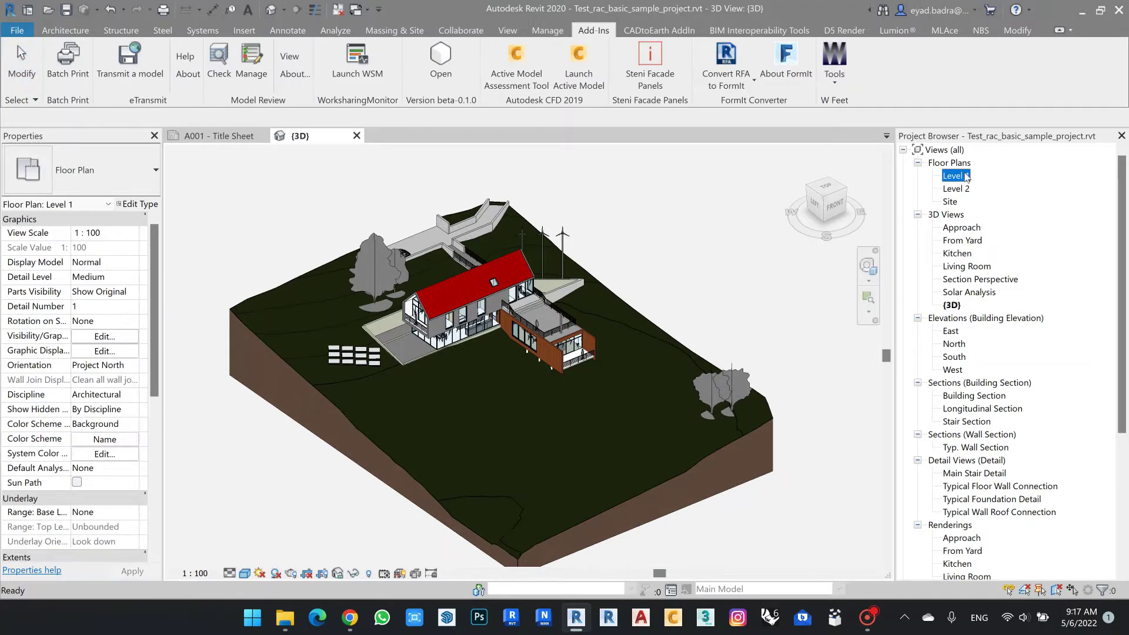
scroll(590, 306, "up", 5)
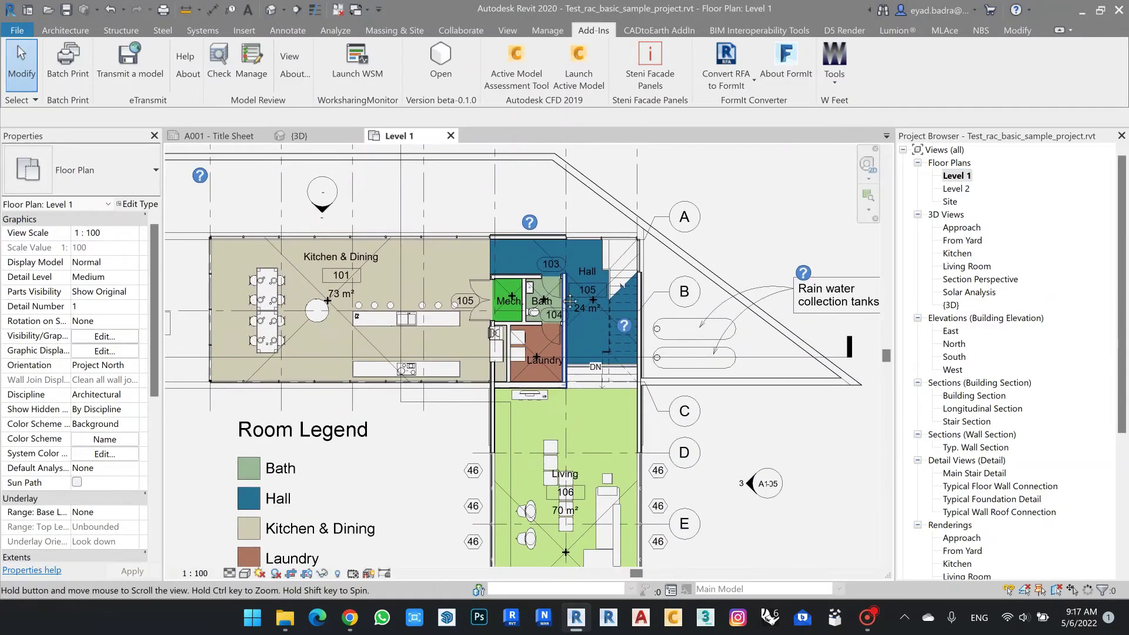
scroll(365, 241, "up", 3)
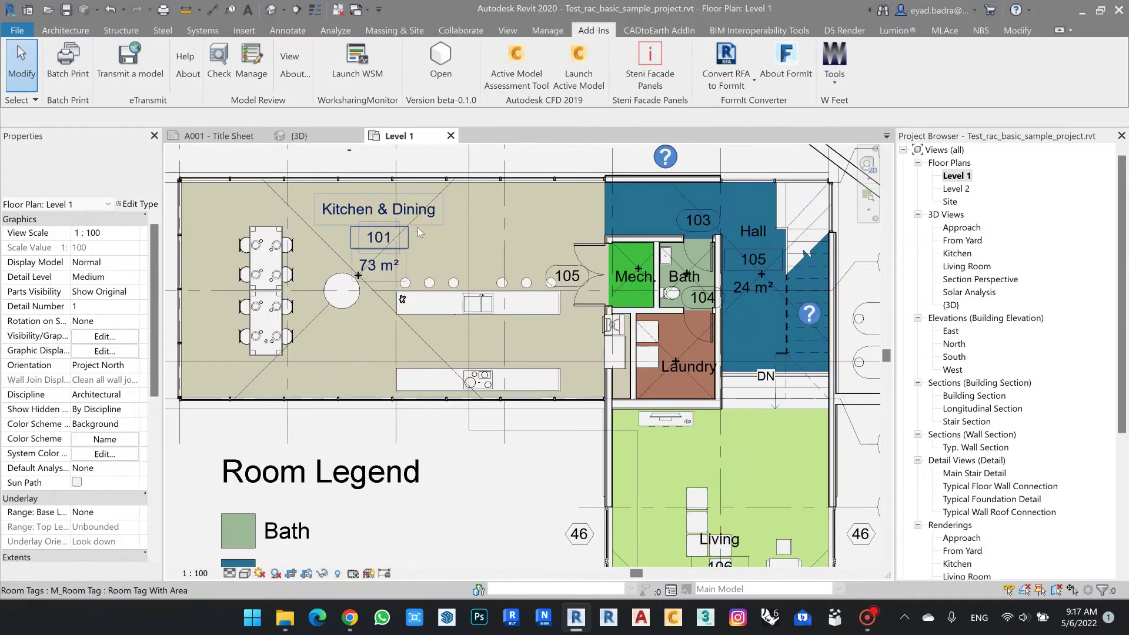
scroll(487, 251, "down", 1)
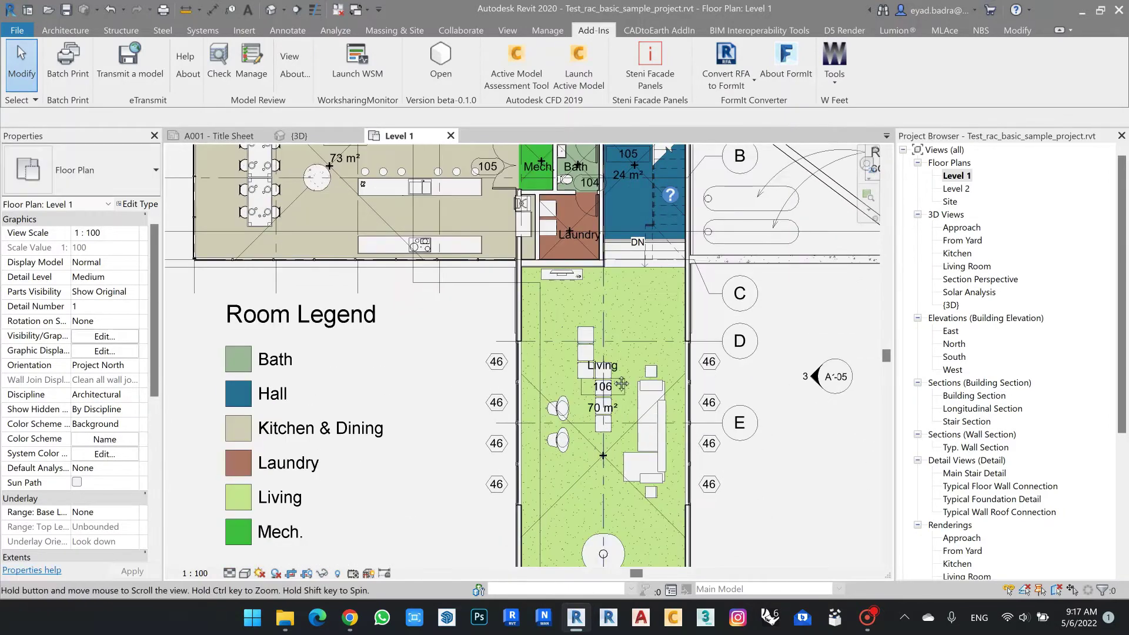
Open the Level 2 floor plan, pan Level 1 to show more rooms, then return to Level 2
left_click(954, 188)
double_click(965, 188)
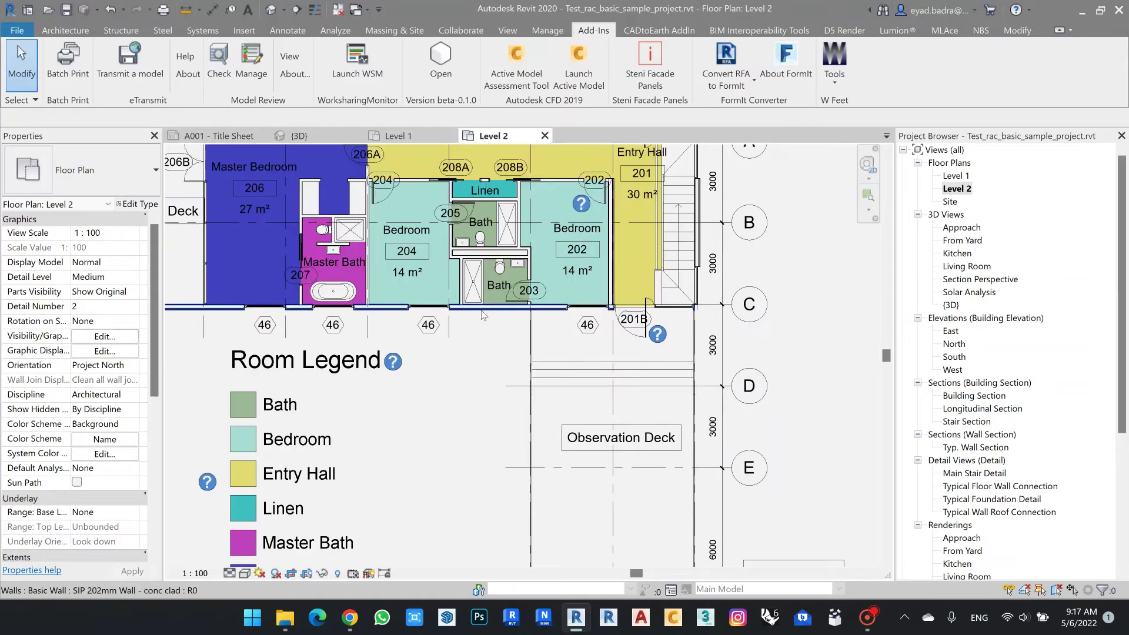
scroll(383, 305, "down", 2)
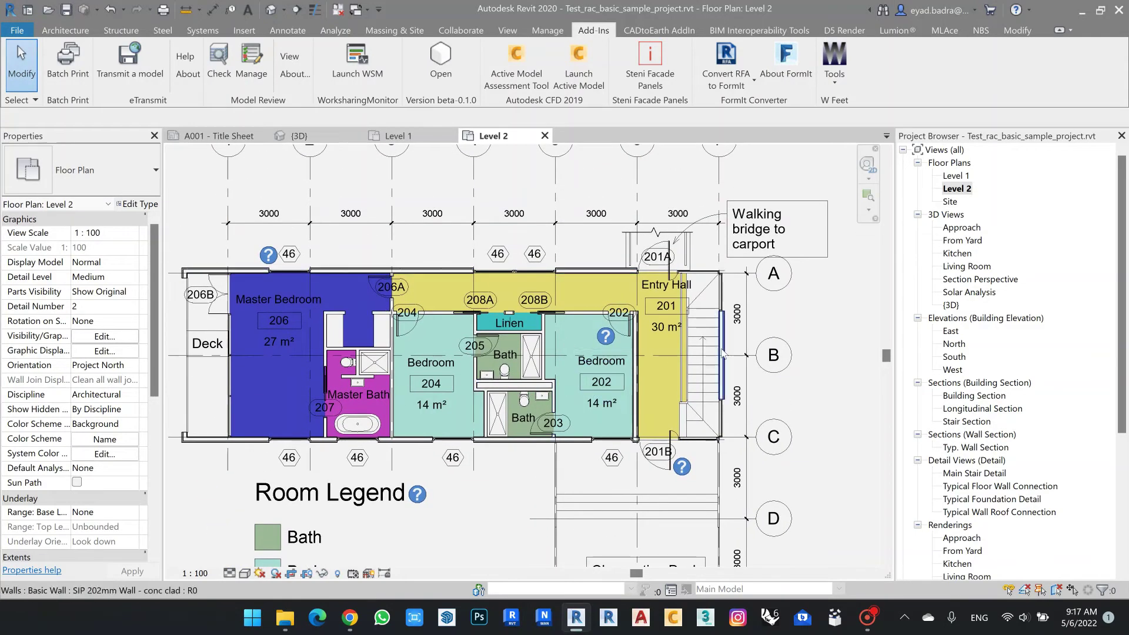
double_click(956, 175)
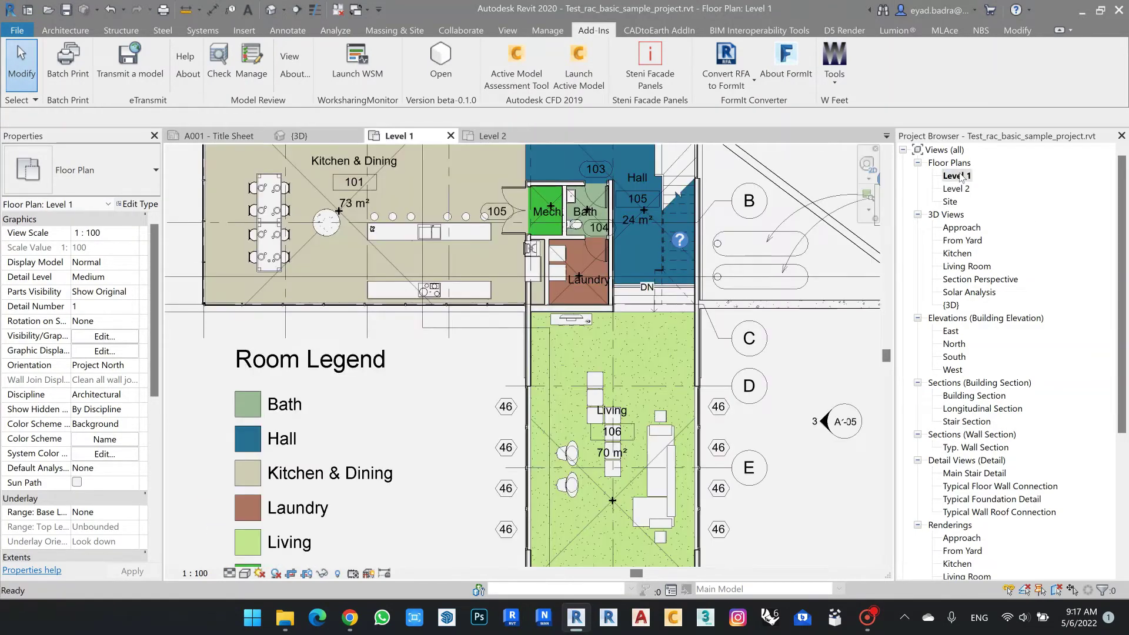
middle_click_drag(486, 208, 534, 330)
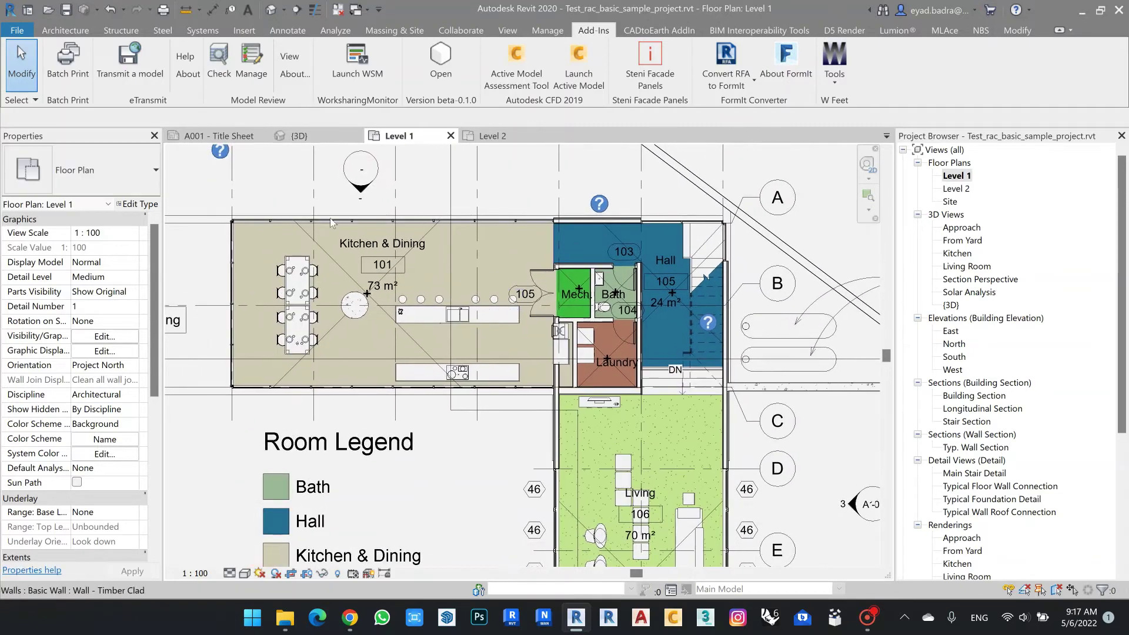
double_click(959, 188)
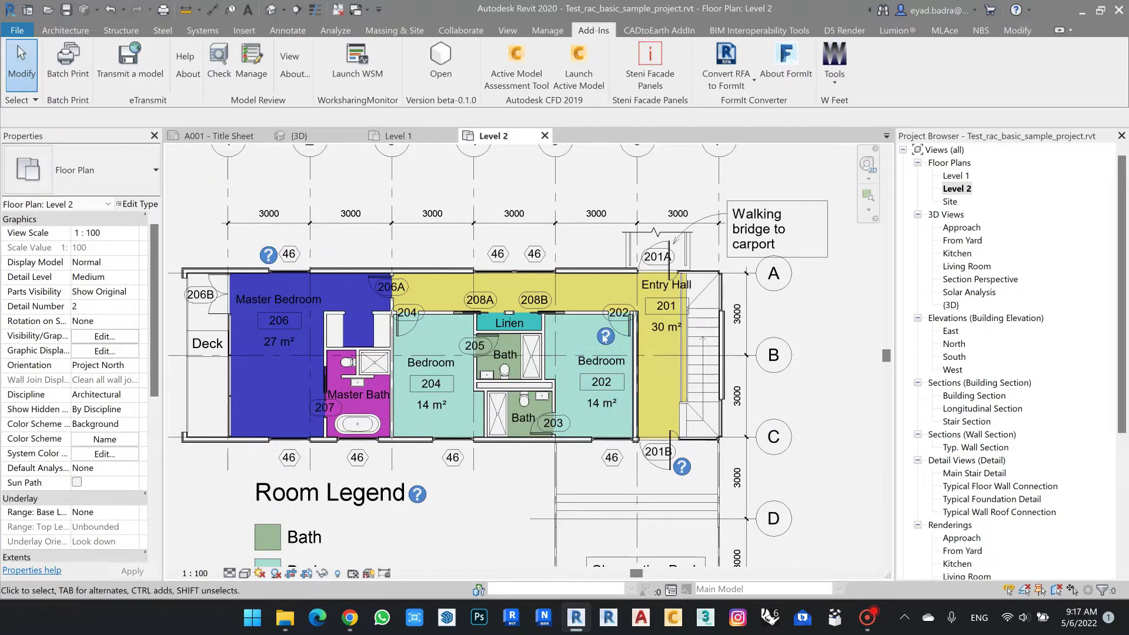
scroll(578, 278, "down", 2)
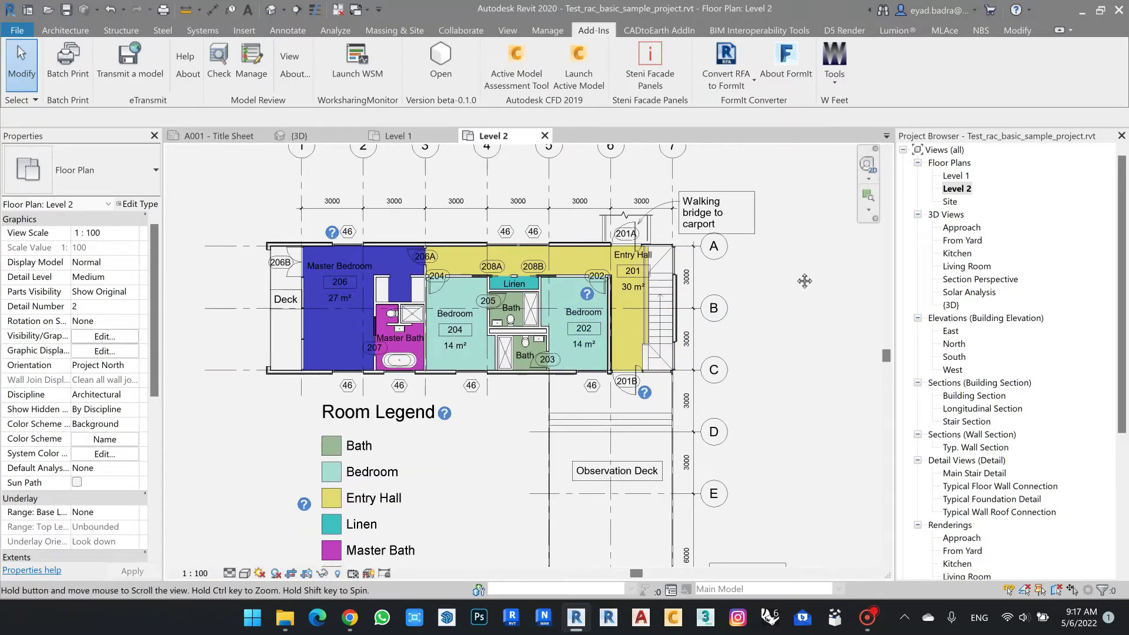
Launch WhiteFeet View Tools from the W Feet Tools list and shift its window slightly left
left_click(838, 81)
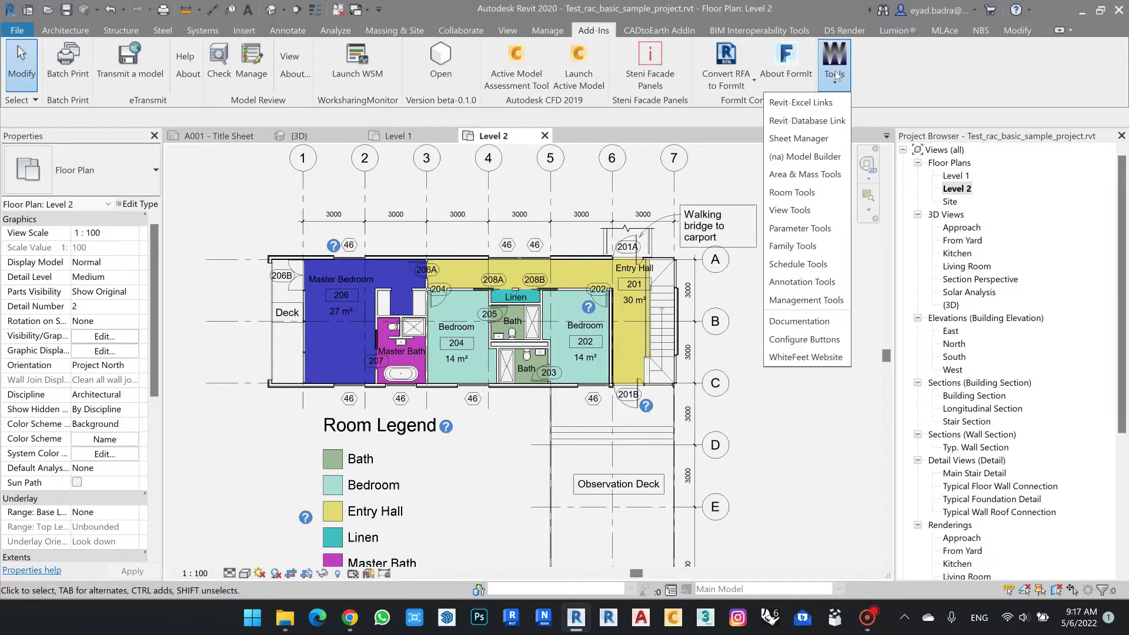
left_click(805, 210)
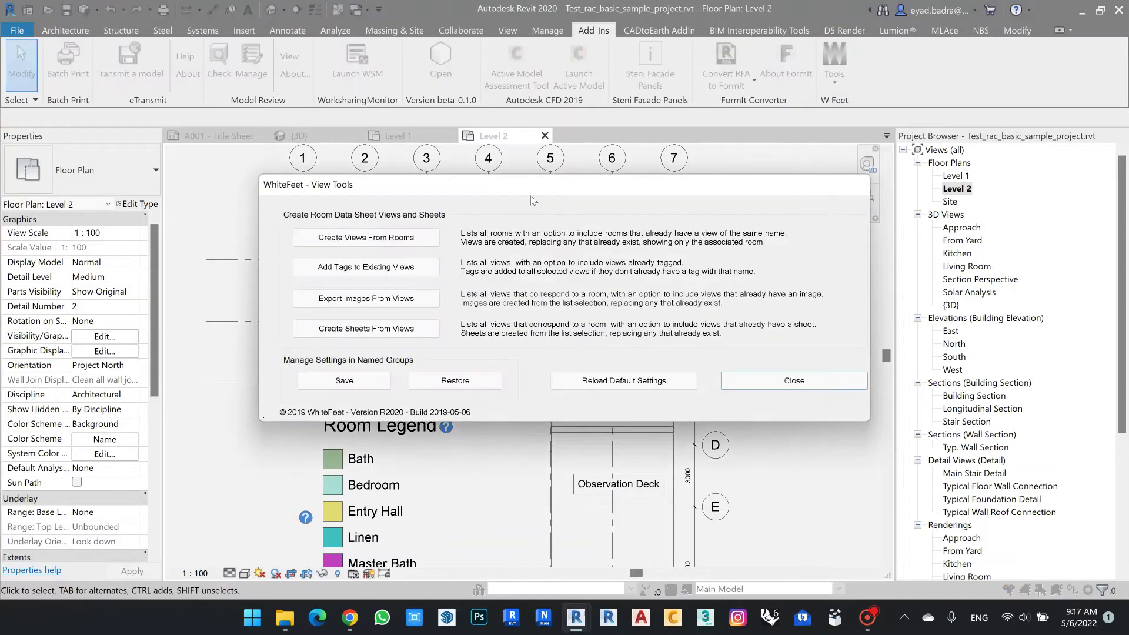
left_click_drag(543, 188, 514, 180)
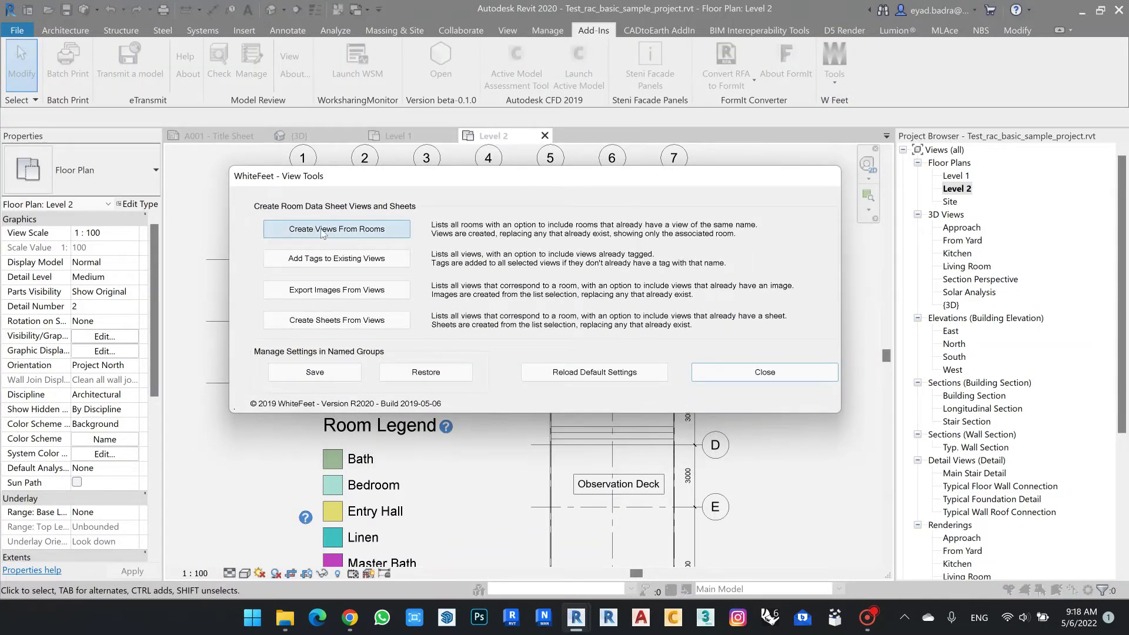
Start Create Views From Rooms and set both Space Around Room margins to 1
left_click(344, 231)
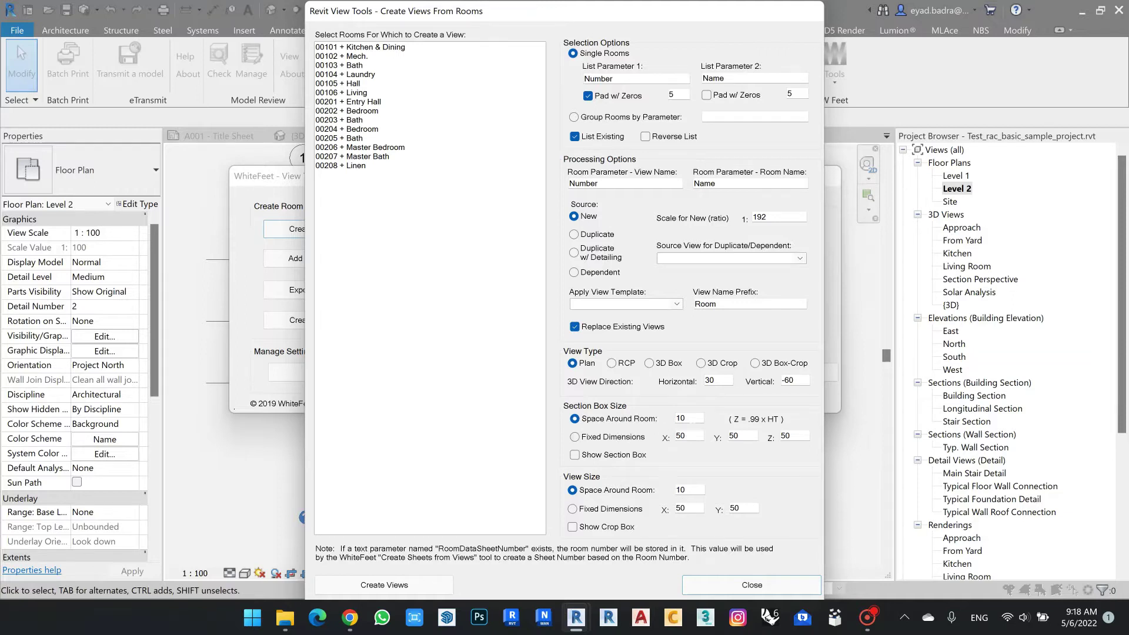
double_click(683, 419)
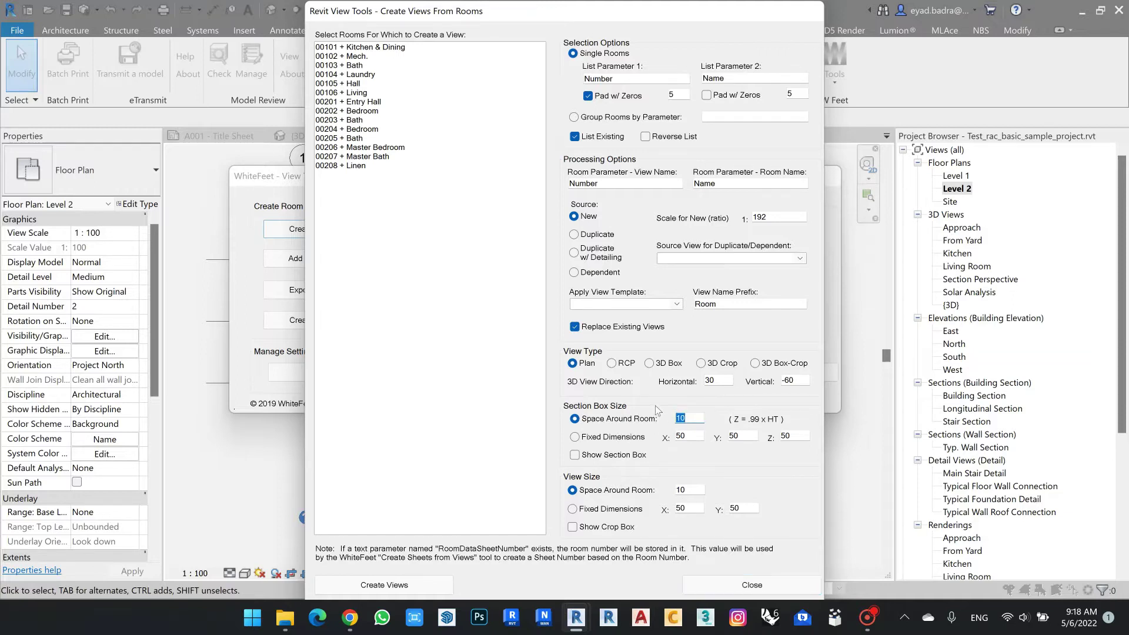
type("1")
double_click(683, 490)
type("1")
Select rooms 00101 Kitchen & Dining and 00202 Bedroom and create their plan views
left_click(381, 49)
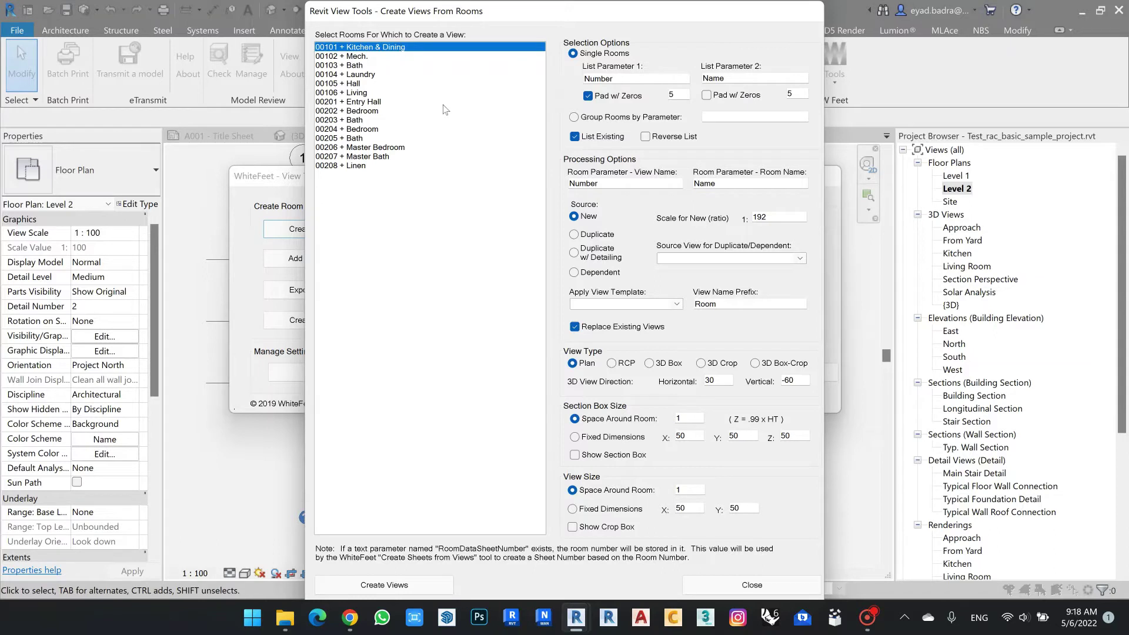
left_click(357, 112, "ctrl")
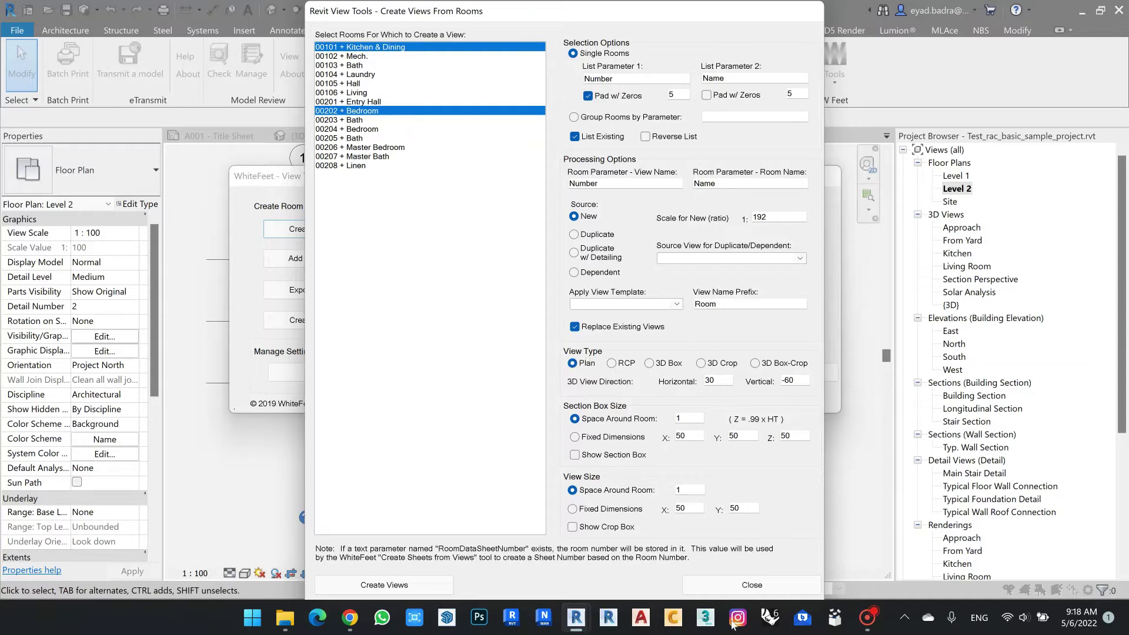
left_click(386, 586)
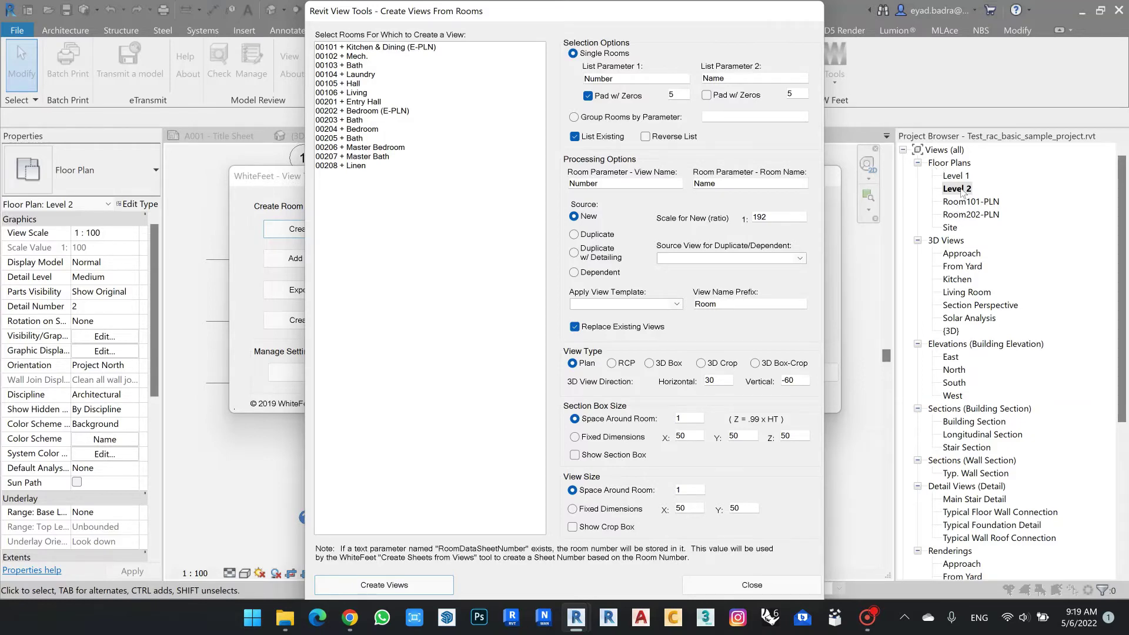
Close the view-creation dialogs and open the new Room101-PLN plan
left_click(755, 586)
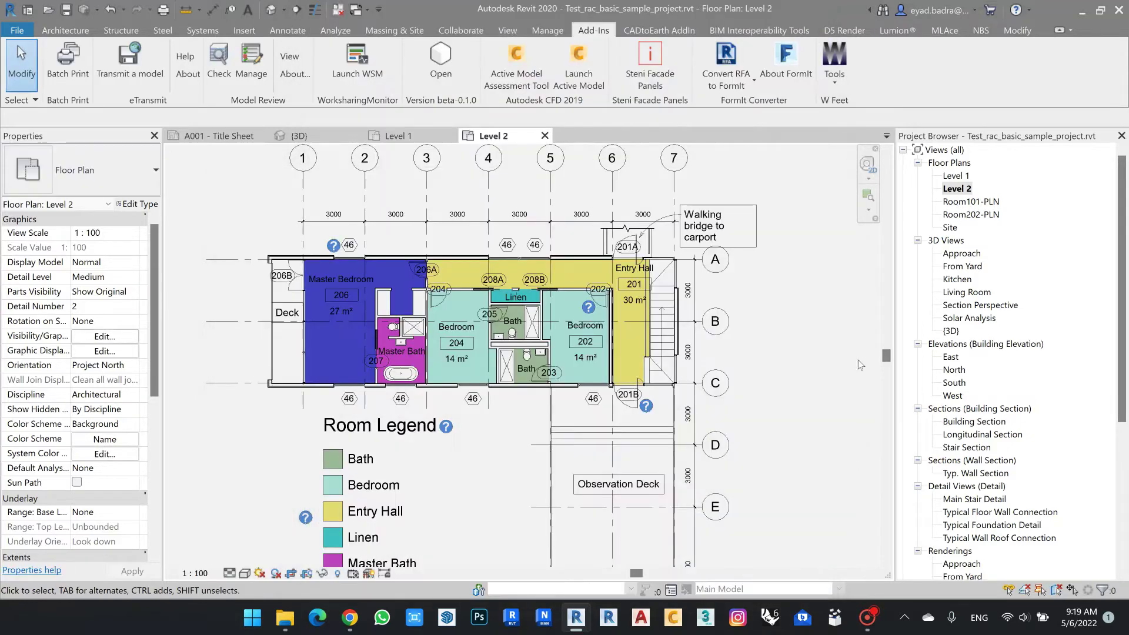
scroll(589, 369, "up", 1)
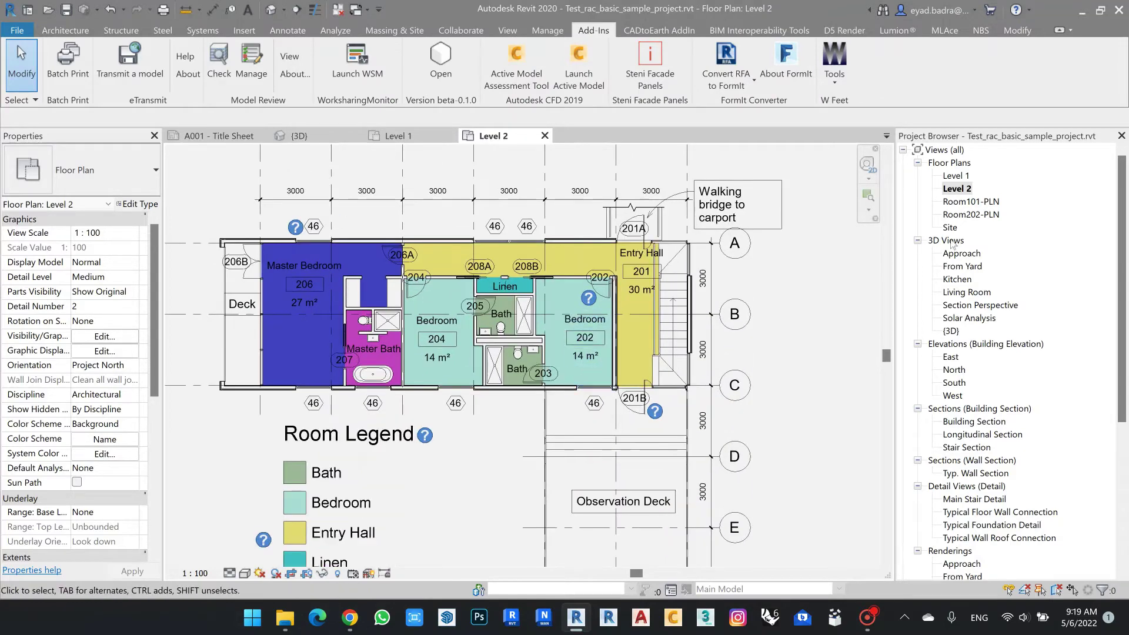
double_click(970, 202)
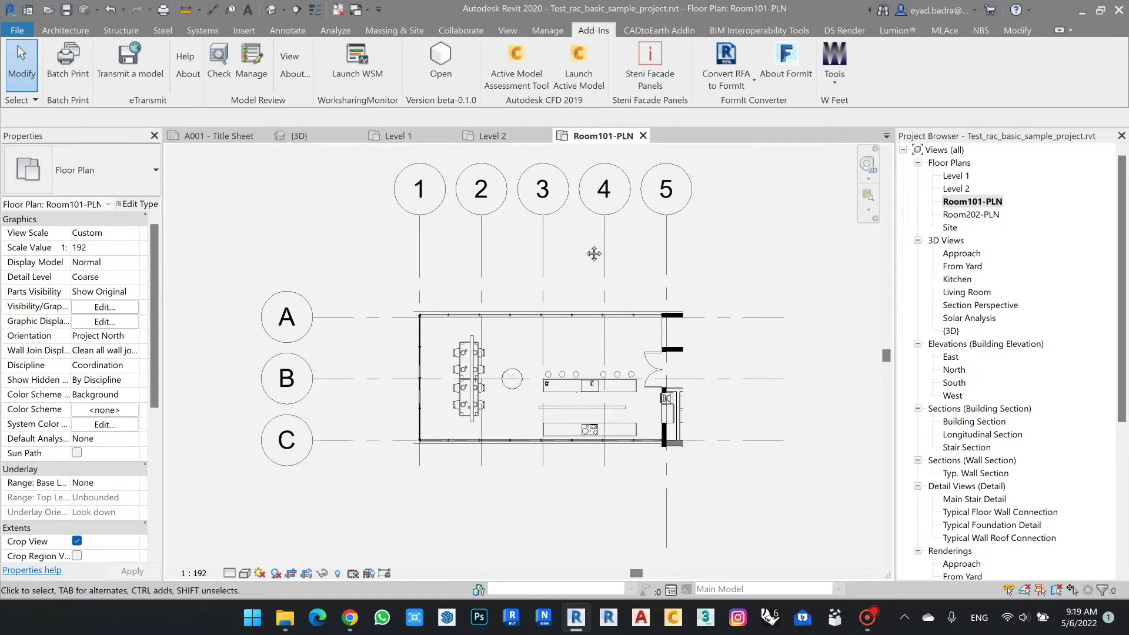
scroll(542, 301, "up", 1)
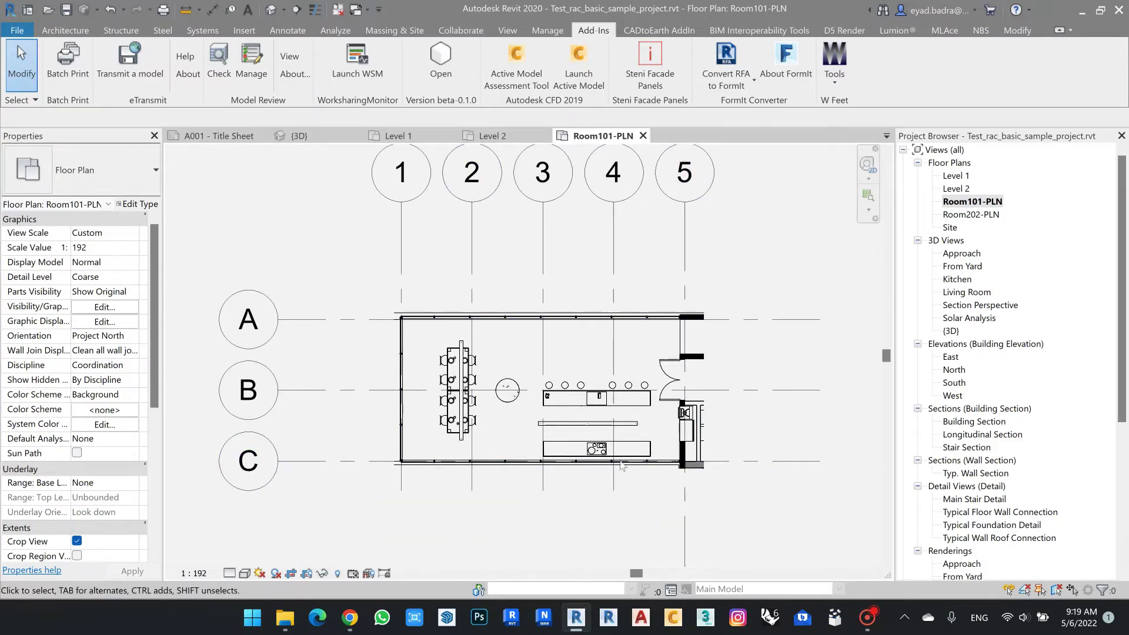
scroll(578, 424, "up", 2)
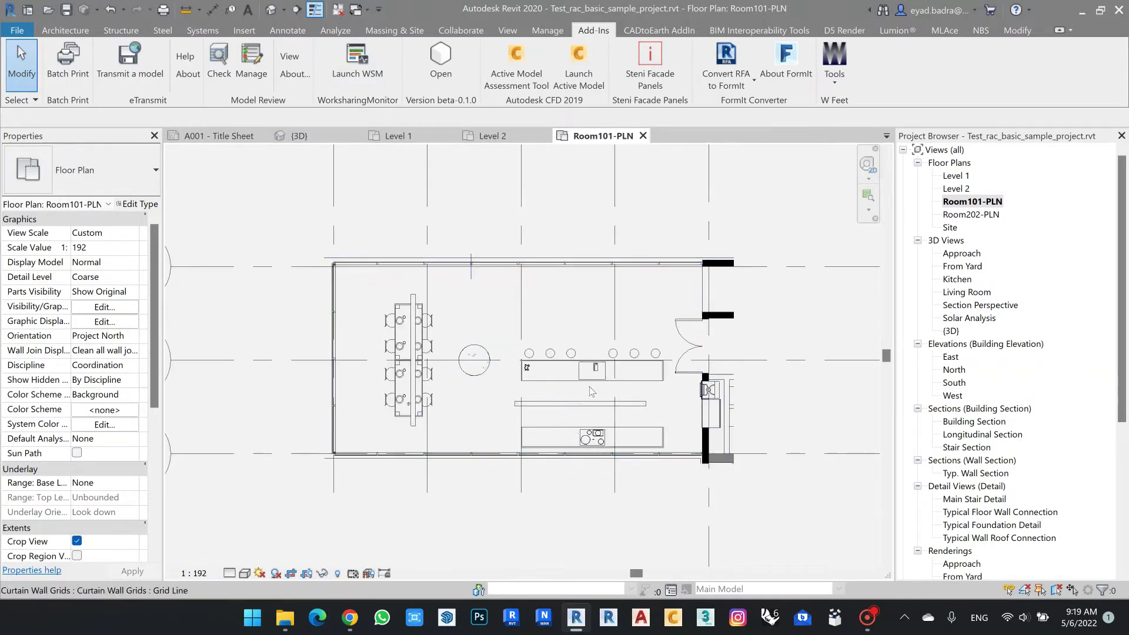
Open the Room202-PLN bedroom plan and pan it slightly
left_click(957, 216)
double_click(957, 216)
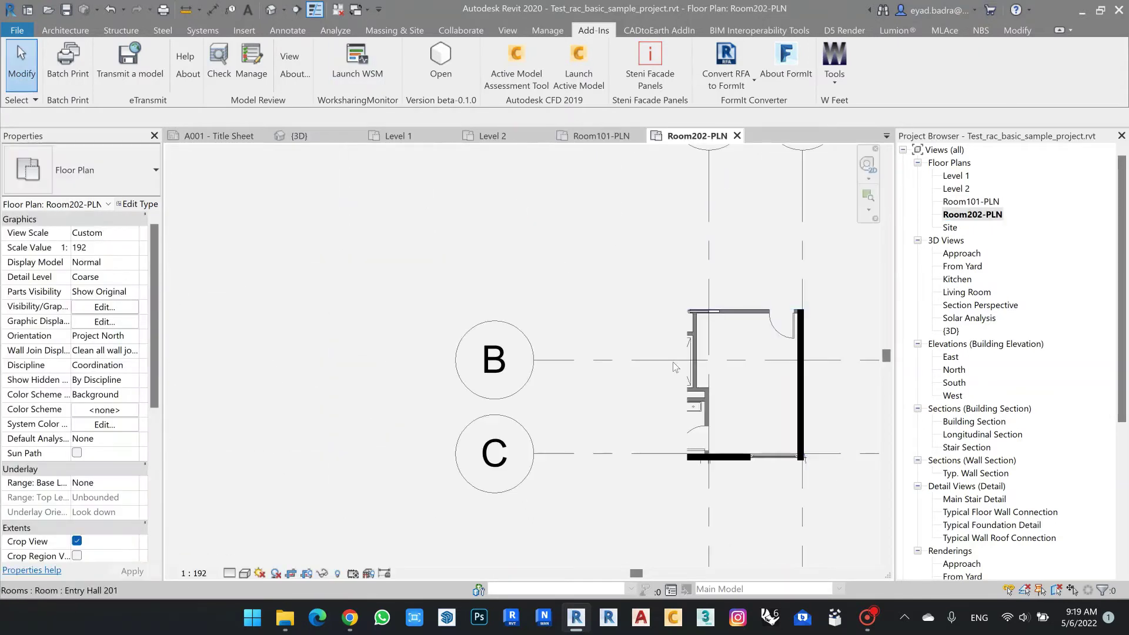
scroll(582, 294, "up", 2)
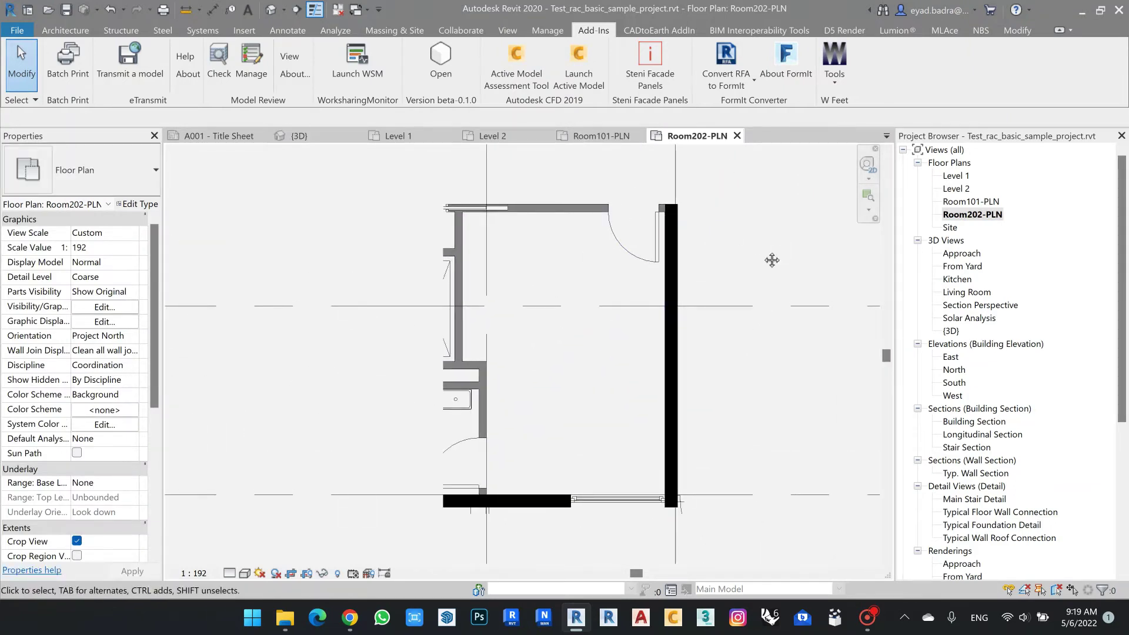
middle_click_drag(773, 260, 765, 279)
Create reflected ceiling plans for rooms 00101 and 00202 via Create Views From Rooms
left_click(835, 77)
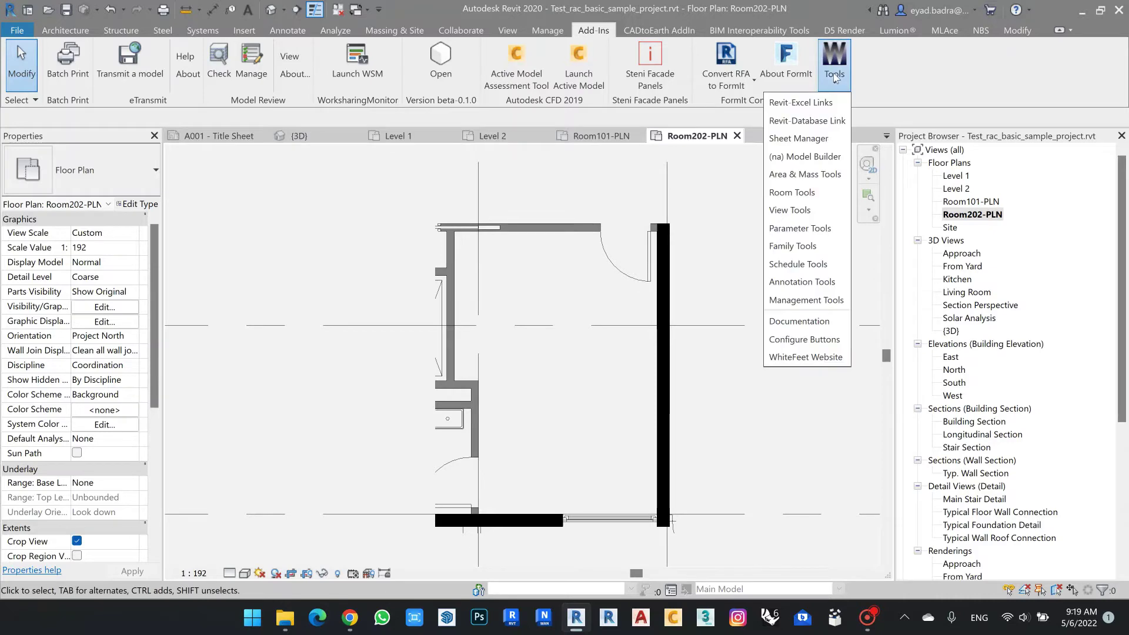
left_click(795, 210)
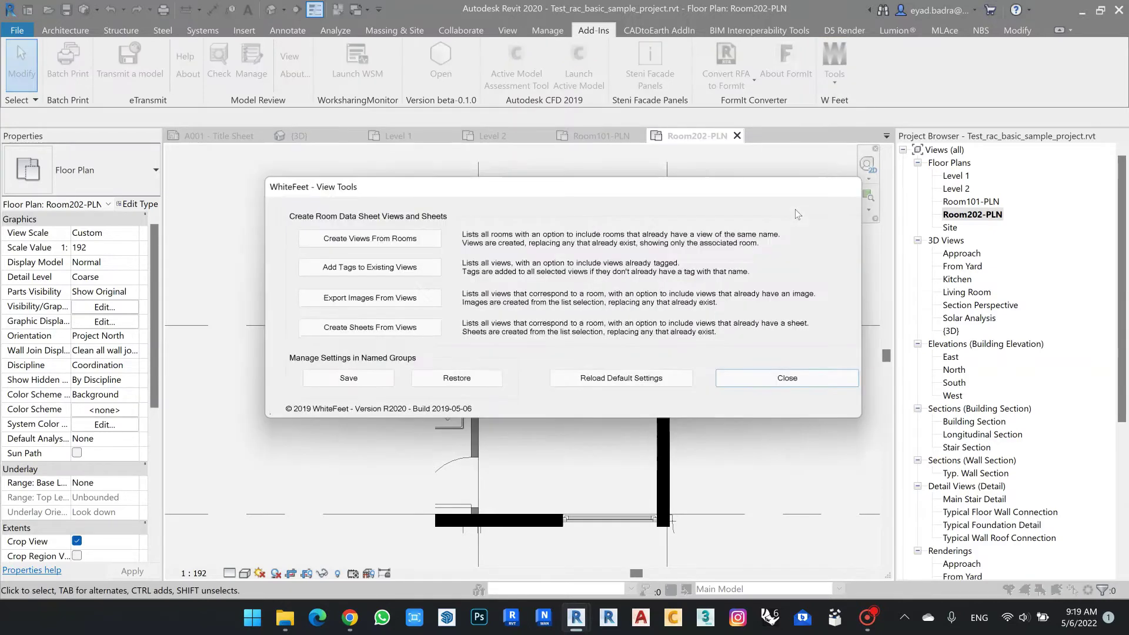
left_click(348, 244)
left_click(377, 49)
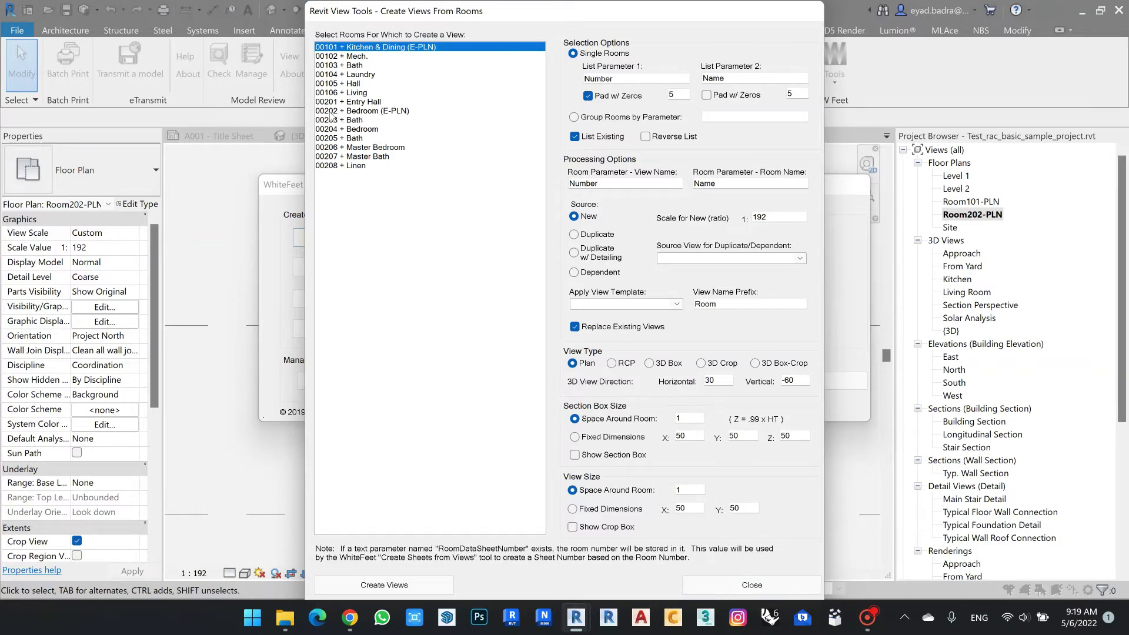
left_click(355, 112, "ctrl")
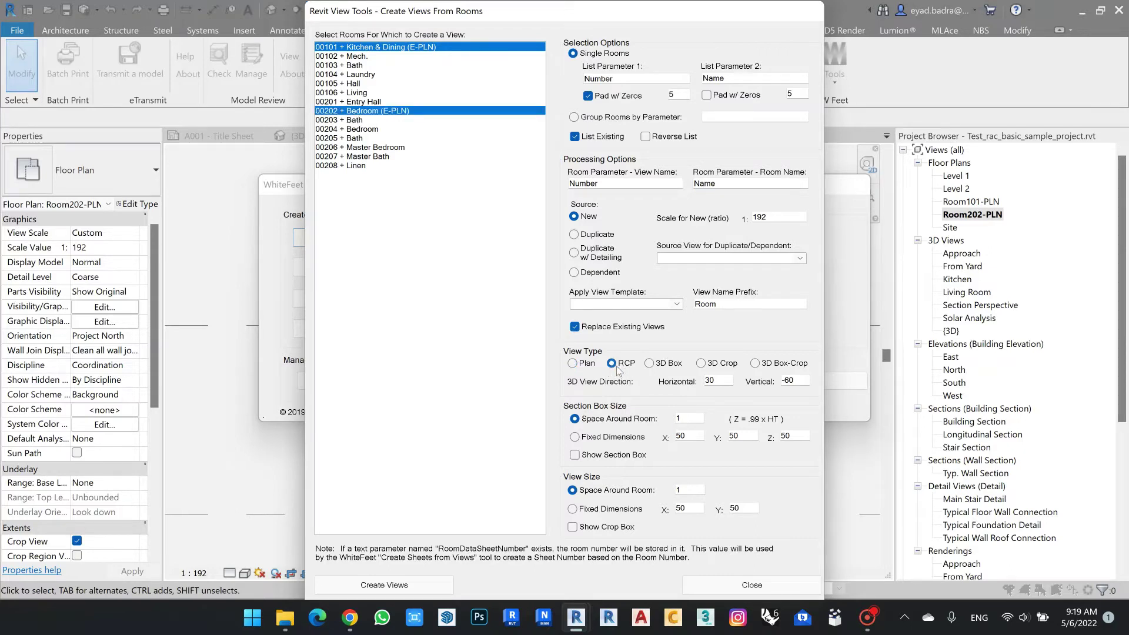
left_click(414, 584)
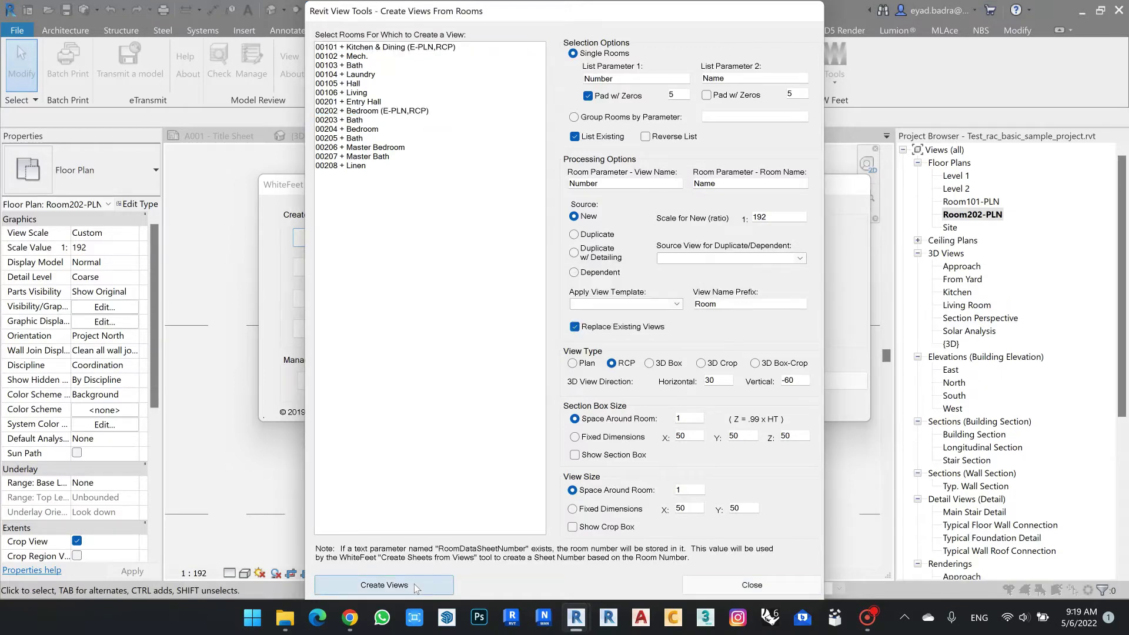
Switch to 3D Box-Crop, reselect both rooms, create their 3D views and close the dialogs
left_click(756, 364)
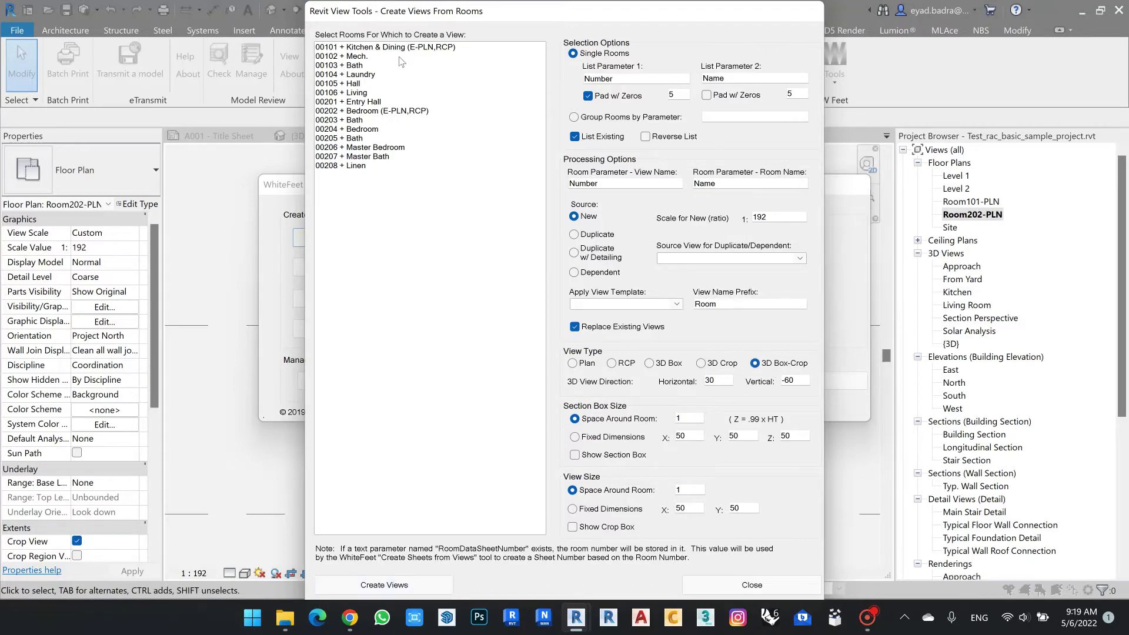
left_click_drag(395, 49, 402, 57)
left_click(397, 111, "ctrl")
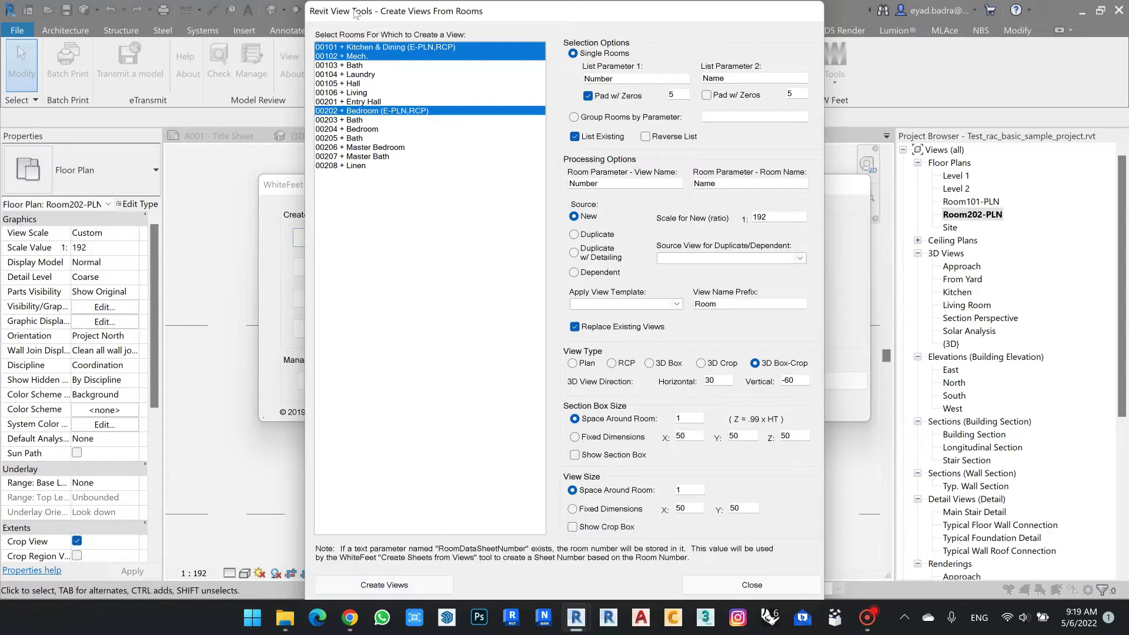
left_click(368, 111, "ctrl")
left_click(413, 583)
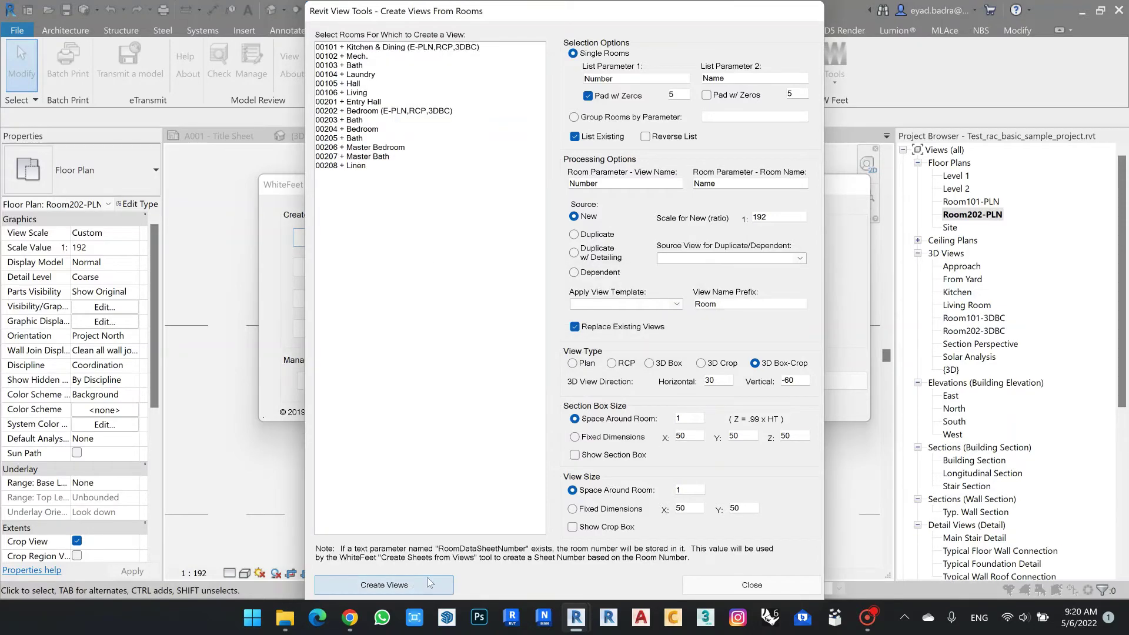
left_click(752, 584)
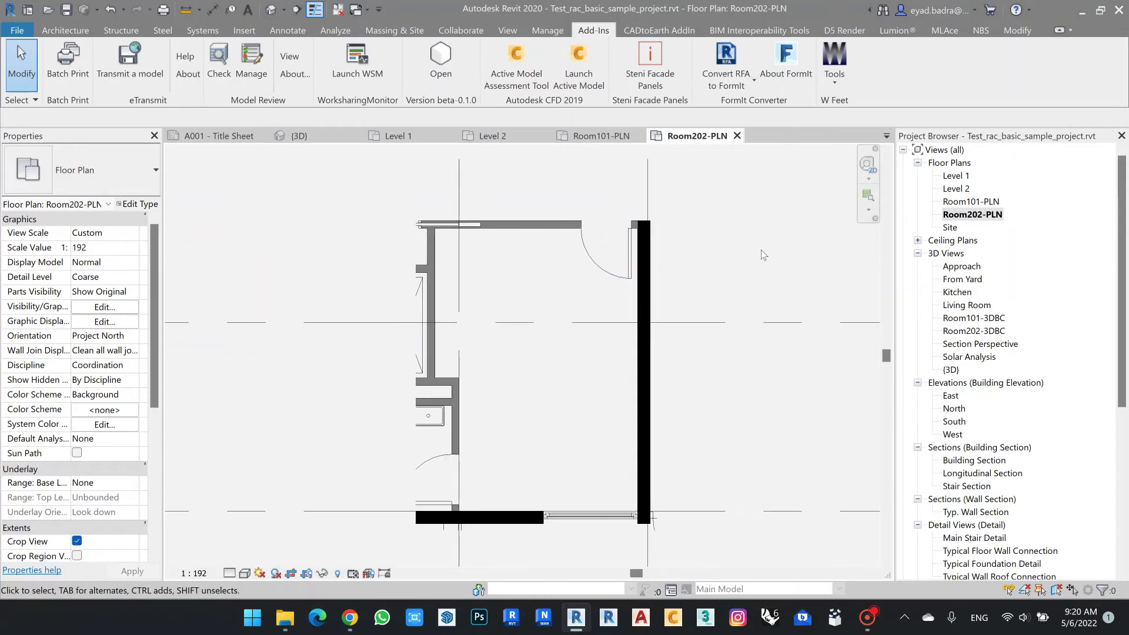
Open the Room101-RCP ceiling plan, zoom it to fit with ZF, then open Room202-RCP
left_click(917, 240)
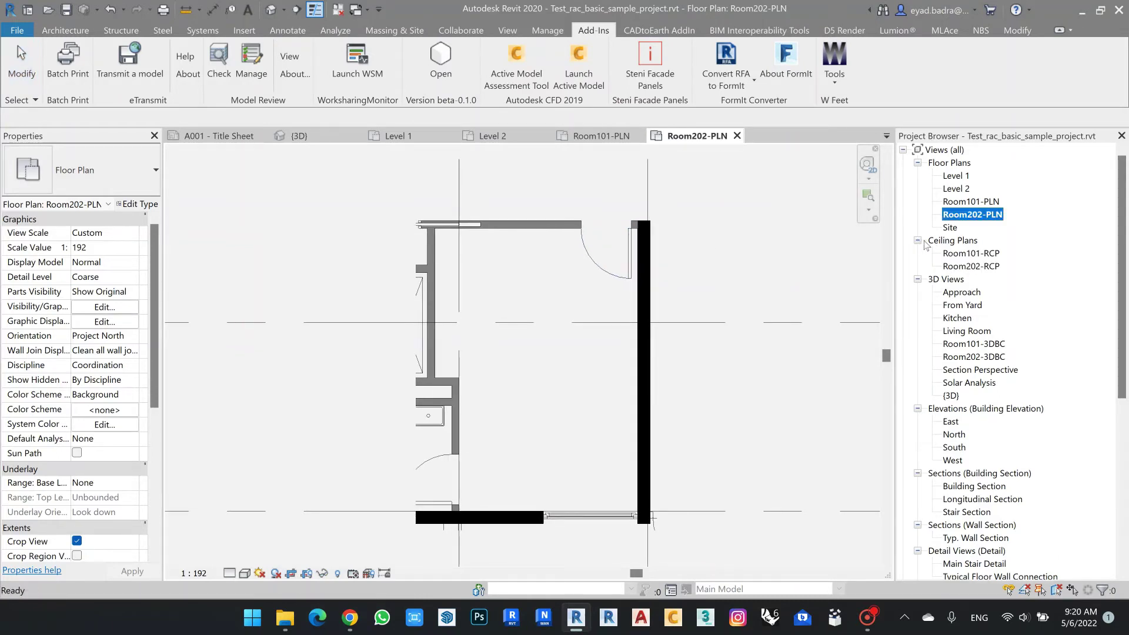
double_click(971, 254)
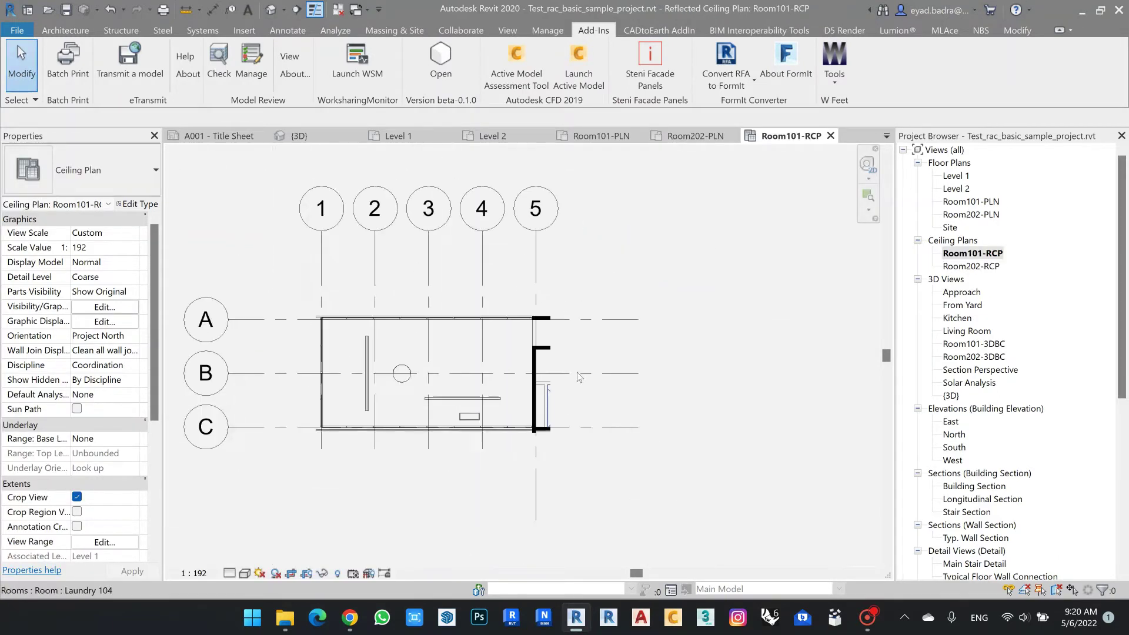
key("z")
key("f")
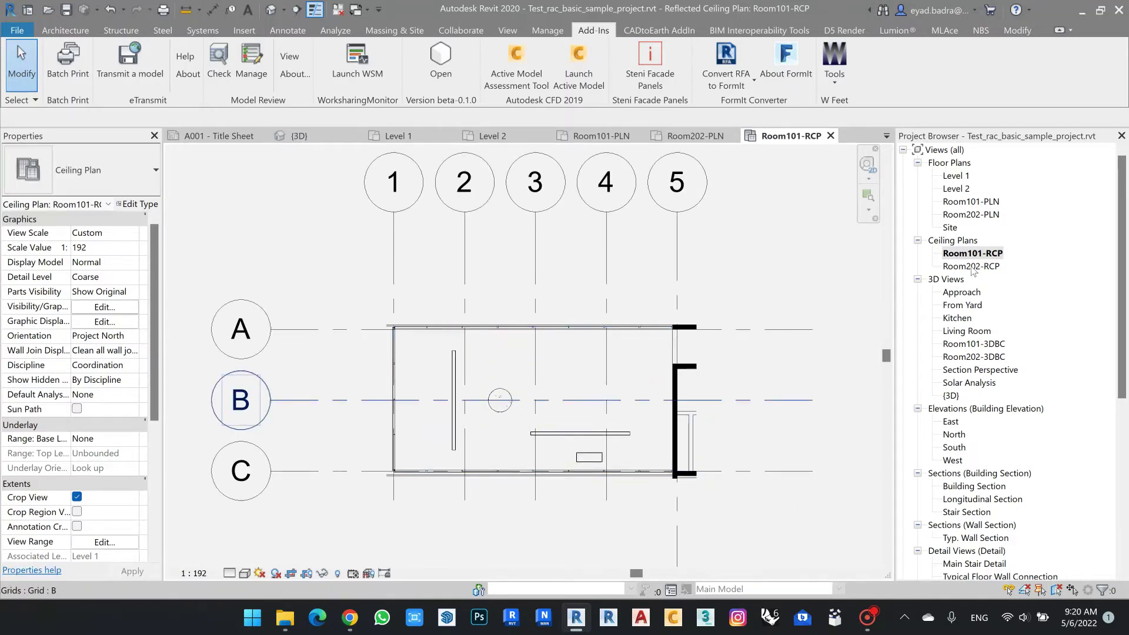
double_click(971, 267)
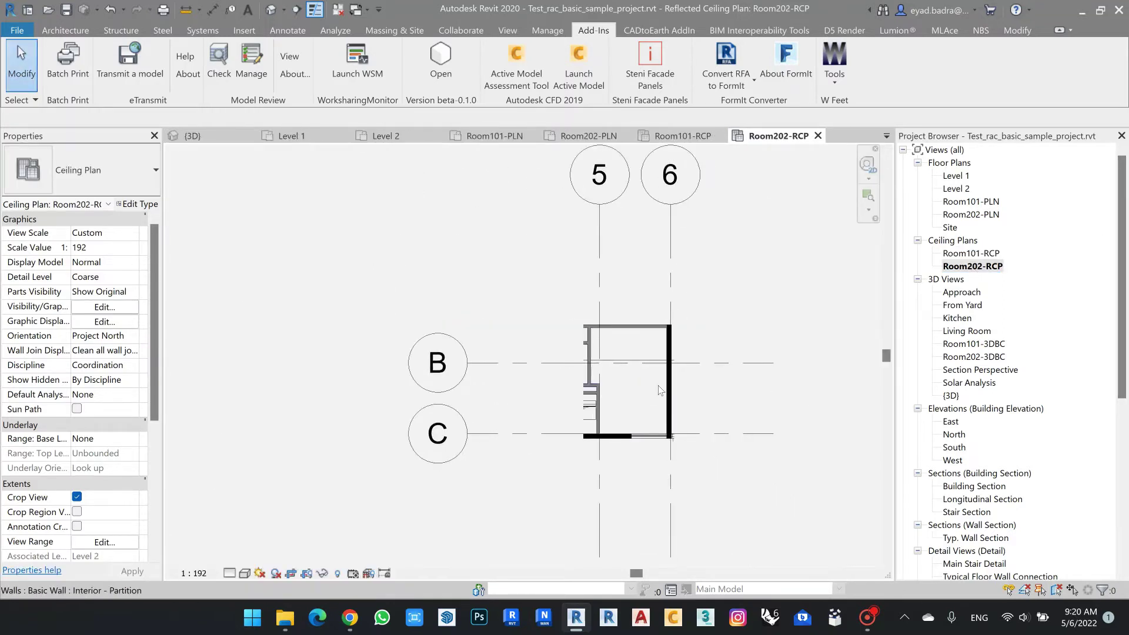
scroll(952, 318, "down", 1)
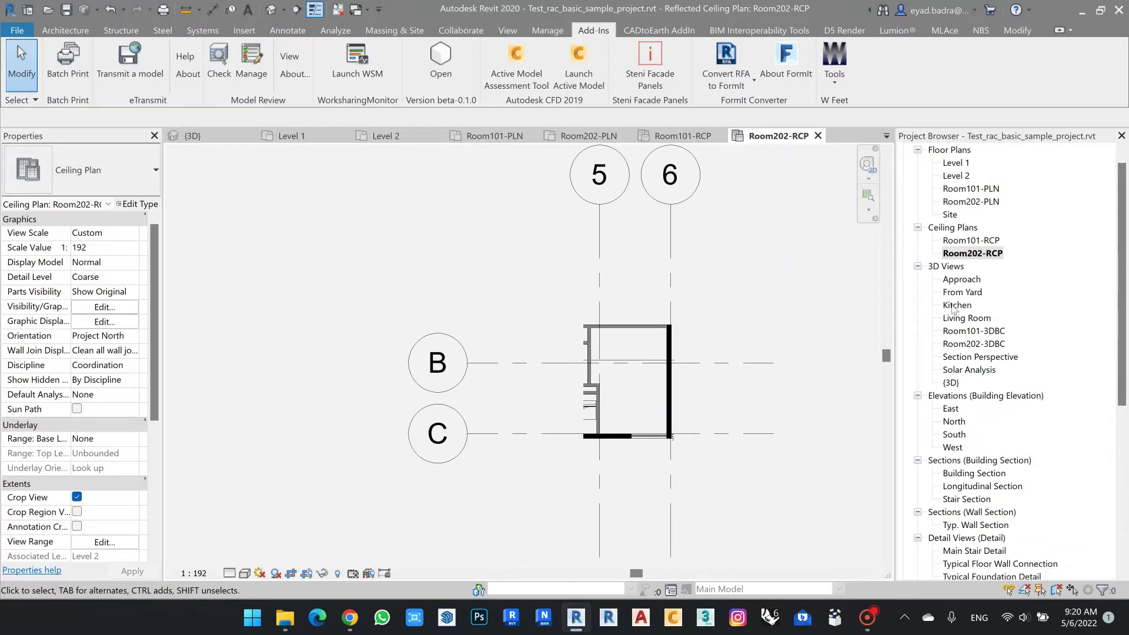
Open Room101-3DBC, turn off Crop View and orbit to a top-down angle, then open Room202-3DBC
double_click(967, 331)
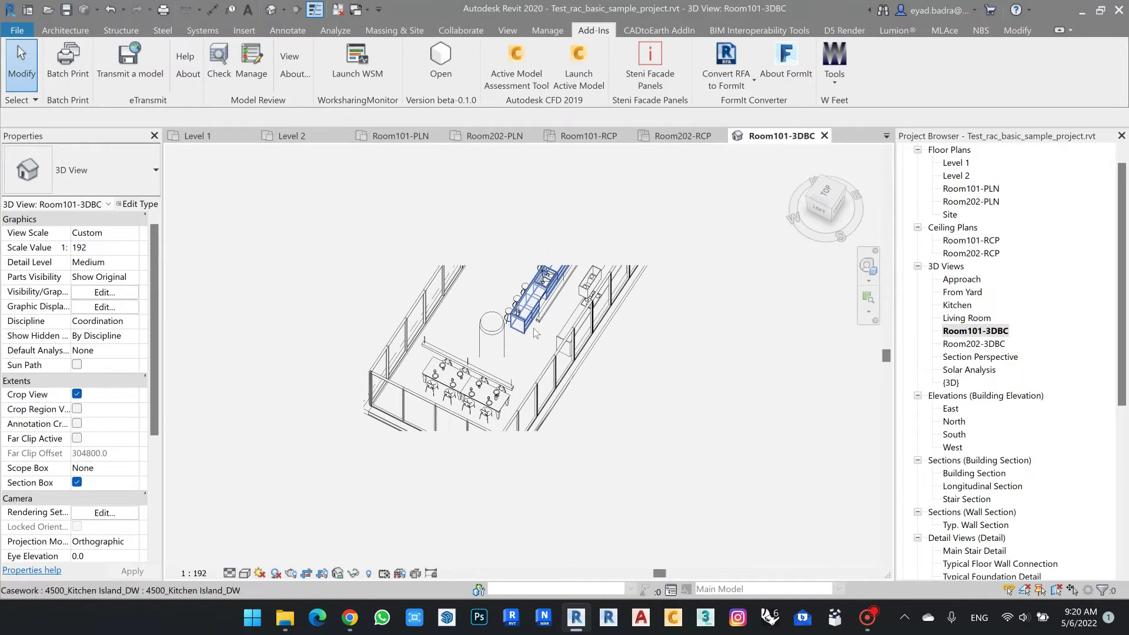
left_click(306, 574)
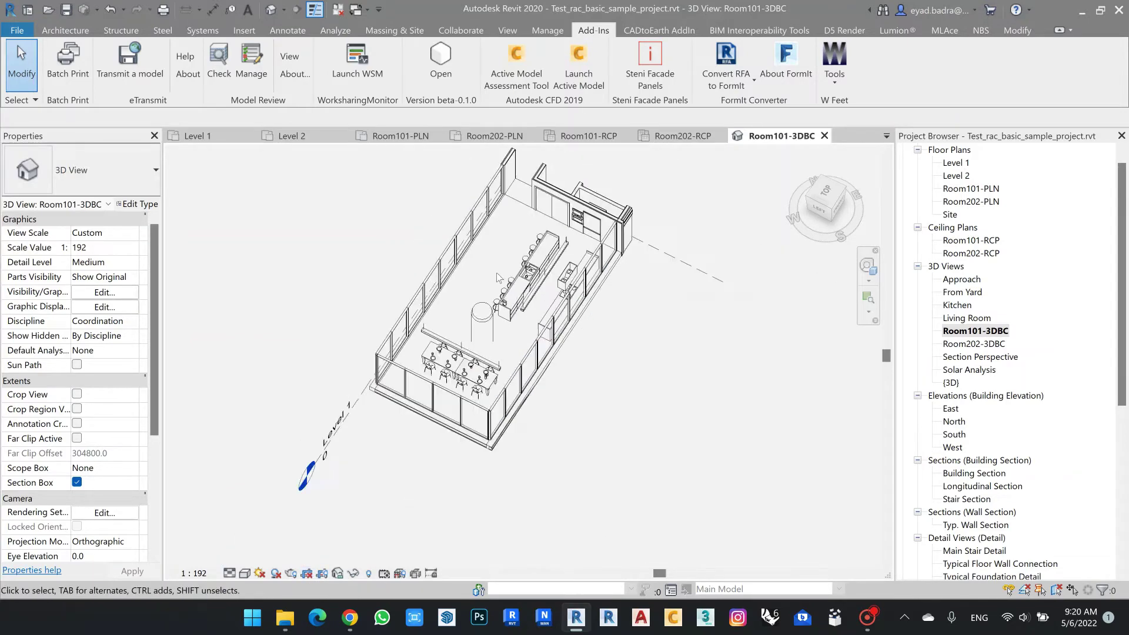
middle_click_drag(653, 388, 703, 356, "shift")
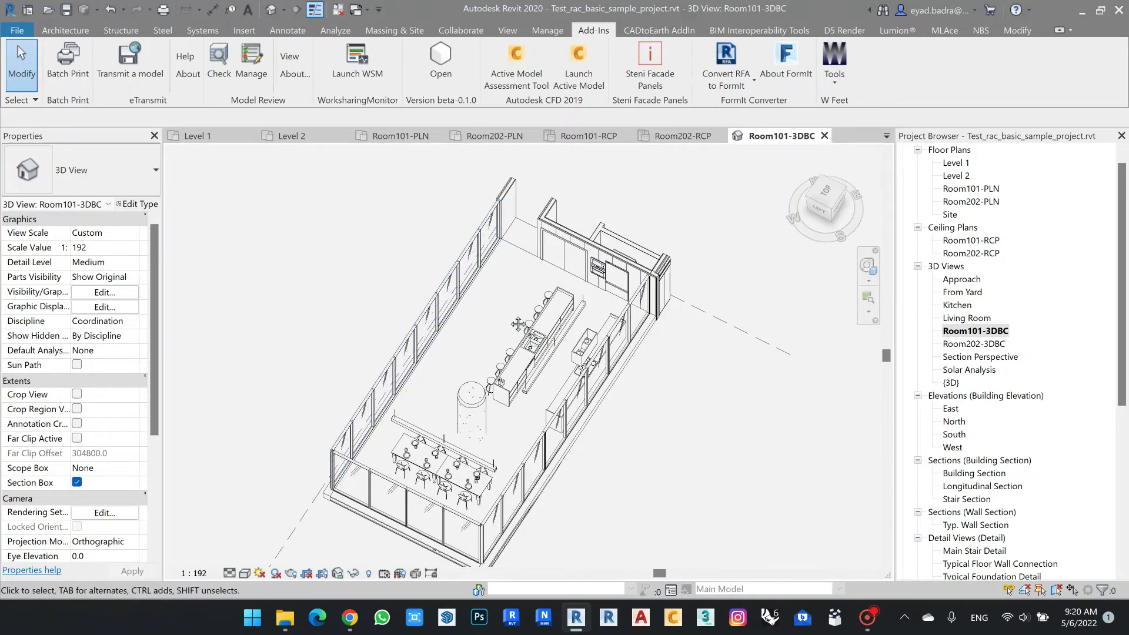
middle_click_drag(453, 275, 444, 518, "shift")
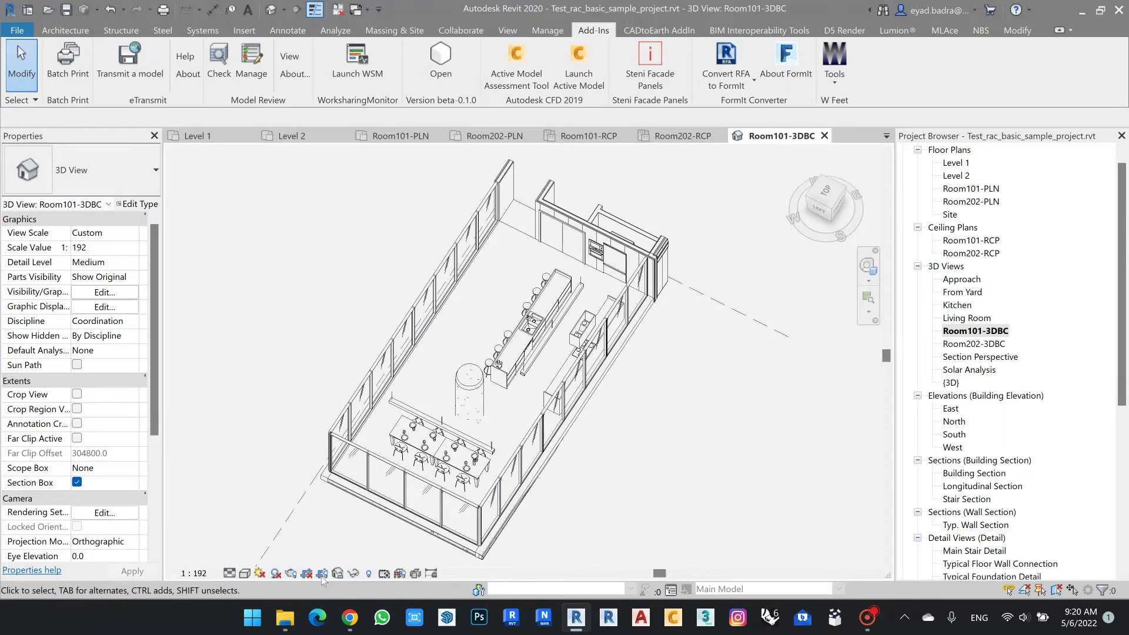
left_click(983, 346)
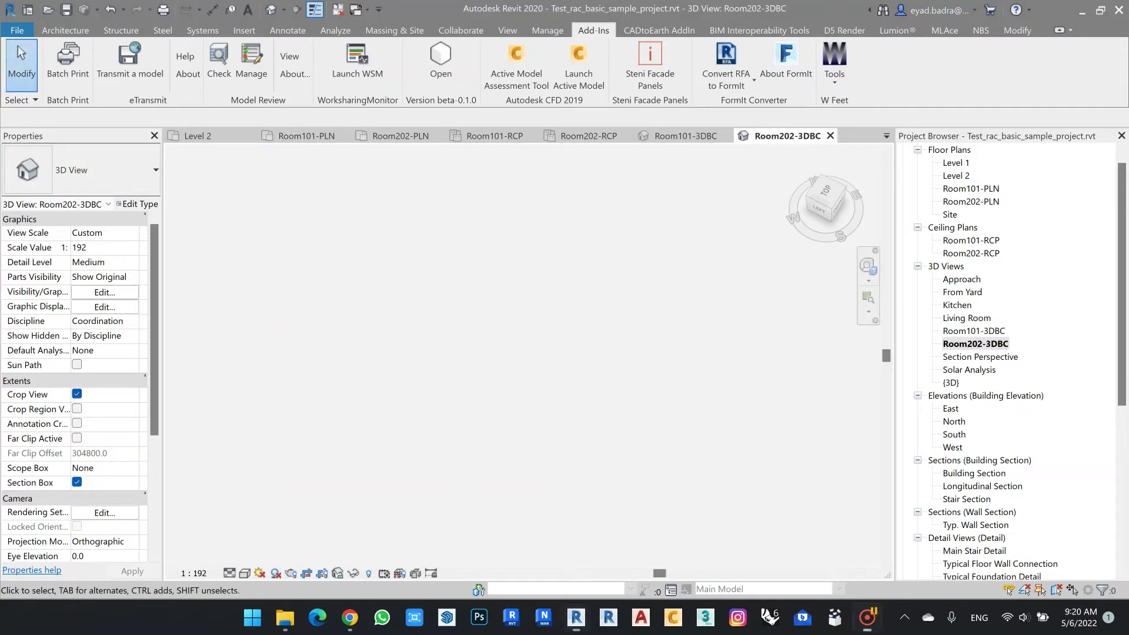
Zoom into Room202-3DBC and toggle the crop region boundary on and off
scroll(587, 383, "up", 4)
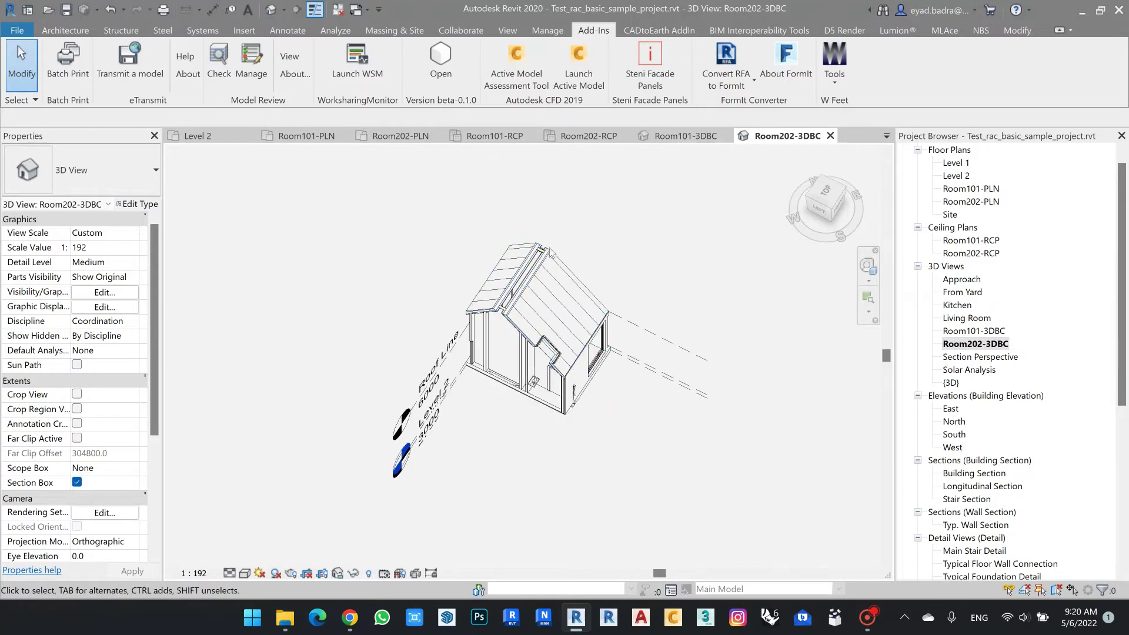
scroll(629, 426, "down", 1)
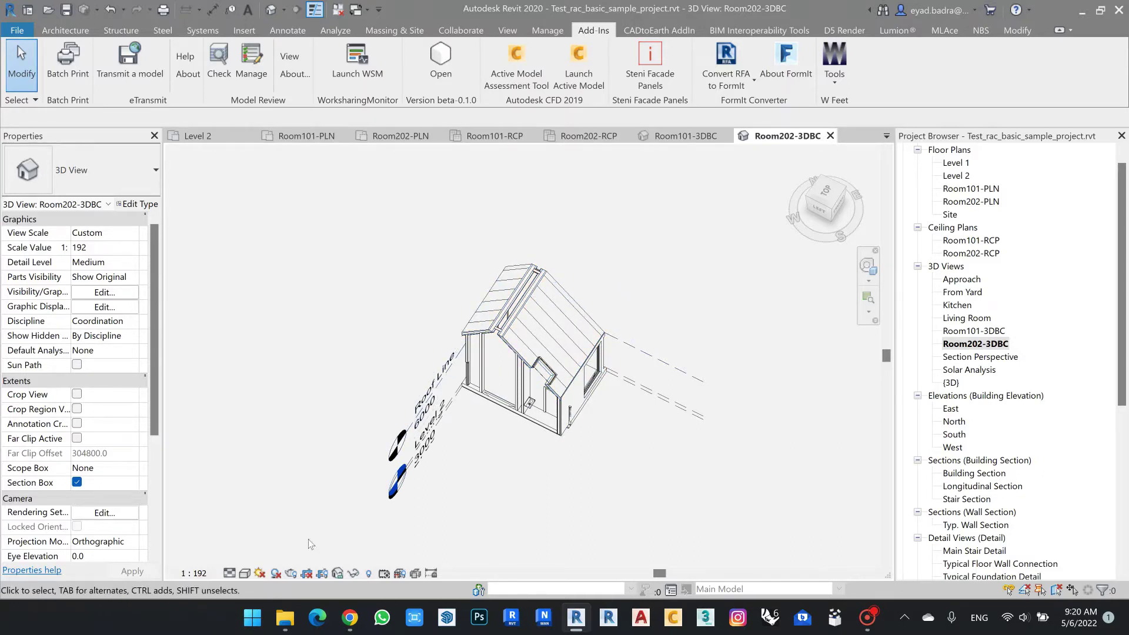
left_click(323, 574)
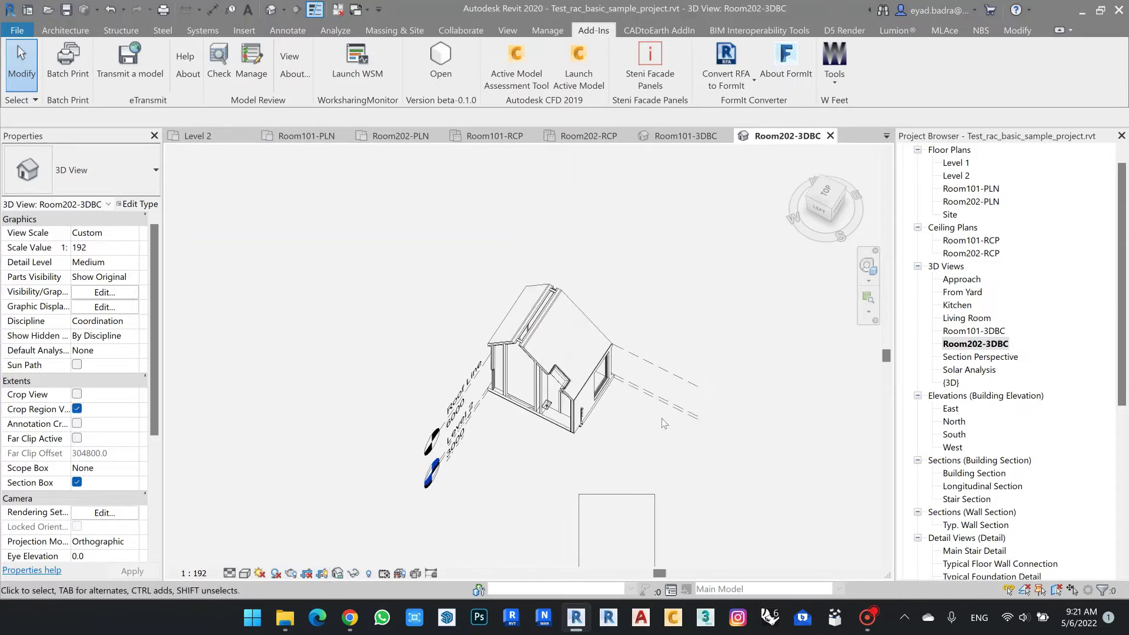
left_click(323, 574)
Reposition the house view and reveal hidden elements to expose its section box
middle_click_drag(468, 478, 461, 502)
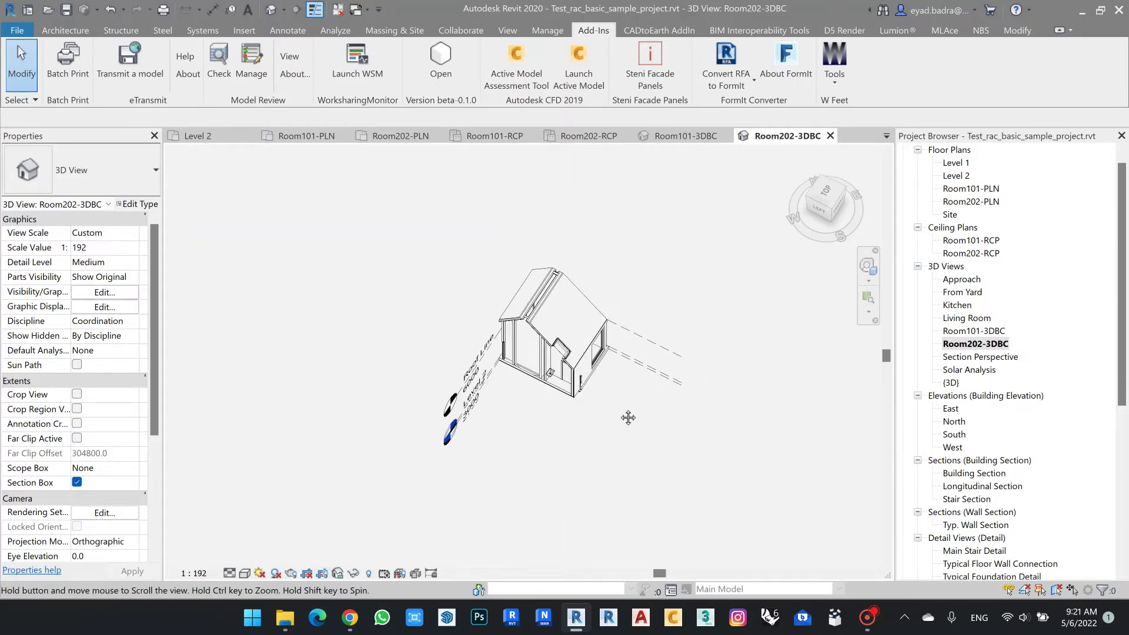
scroll(746, 343, "down", 3)
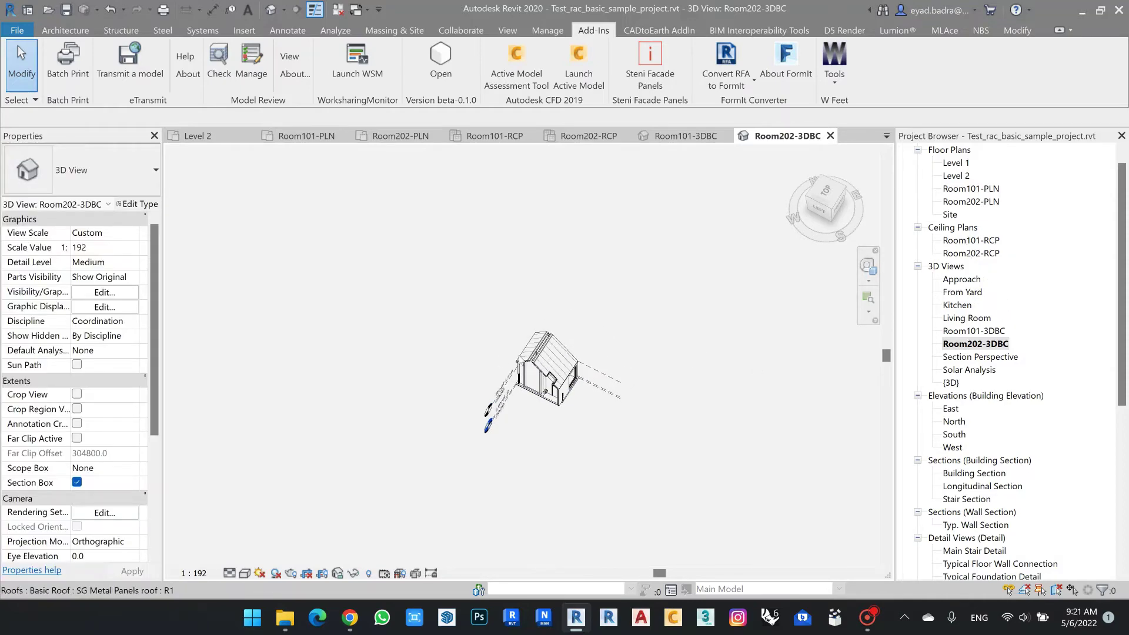
scroll(548, 386, "up", 6)
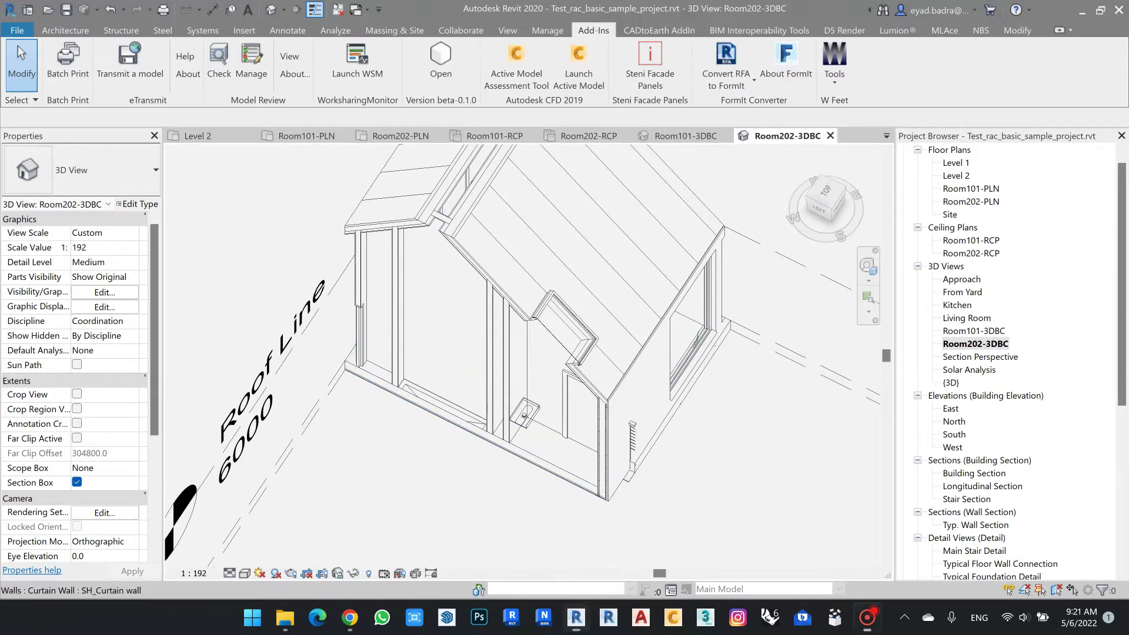
scroll(536, 406, "down", 5)
scroll(623, 488, "up", 4)
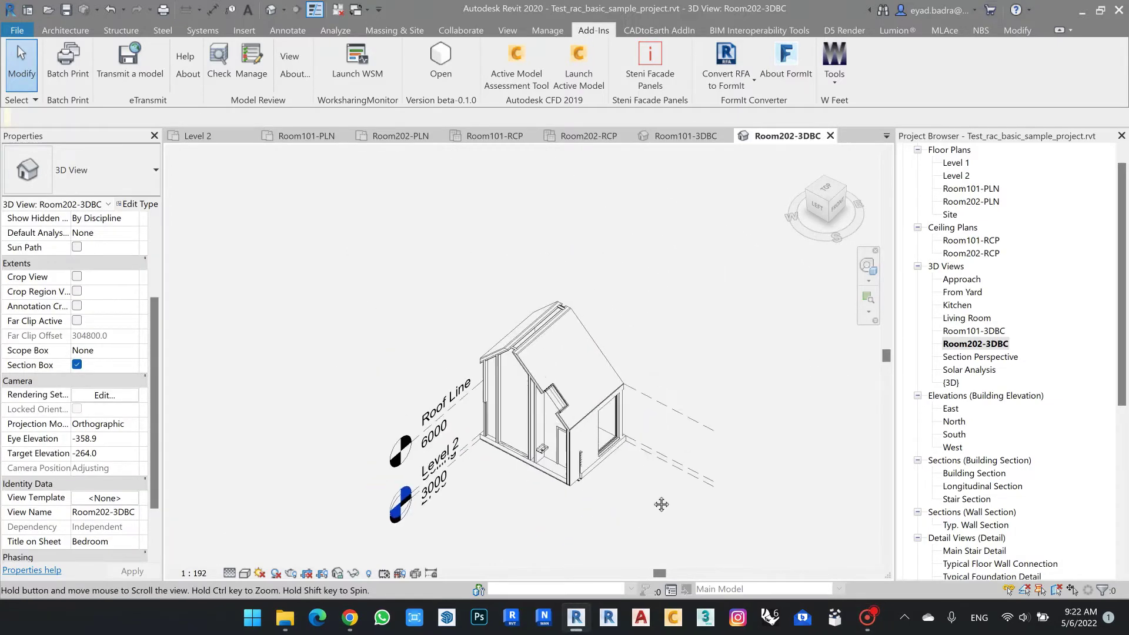
left_click(369, 574)
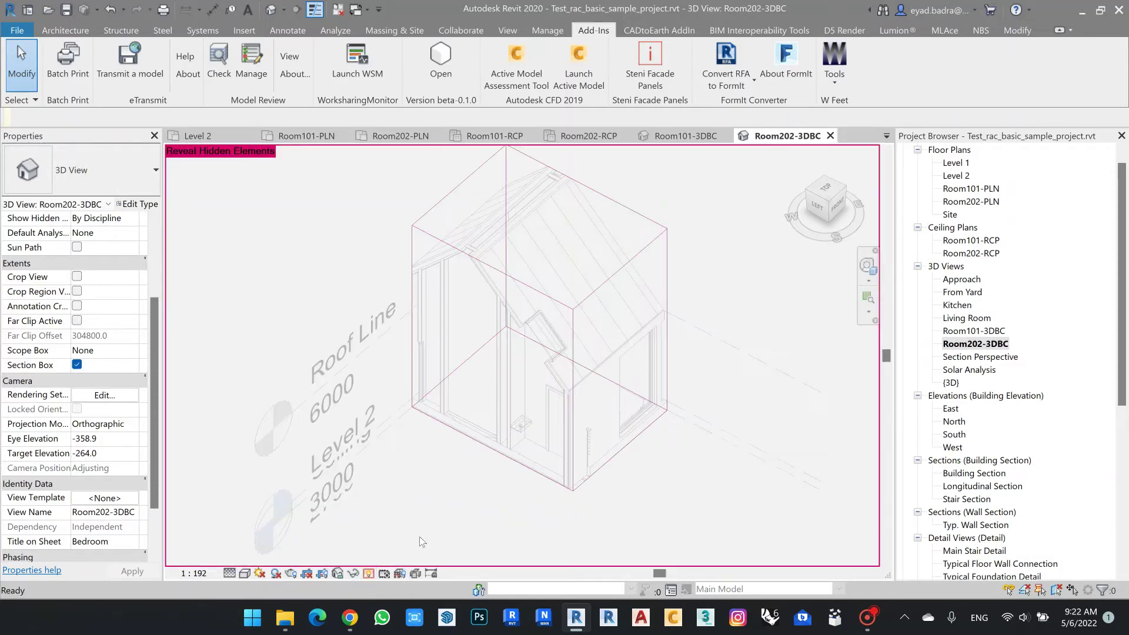
Lower the Room202-3DBC section box top to cut away the roof, then hide revealed elements
left_click(663, 242)
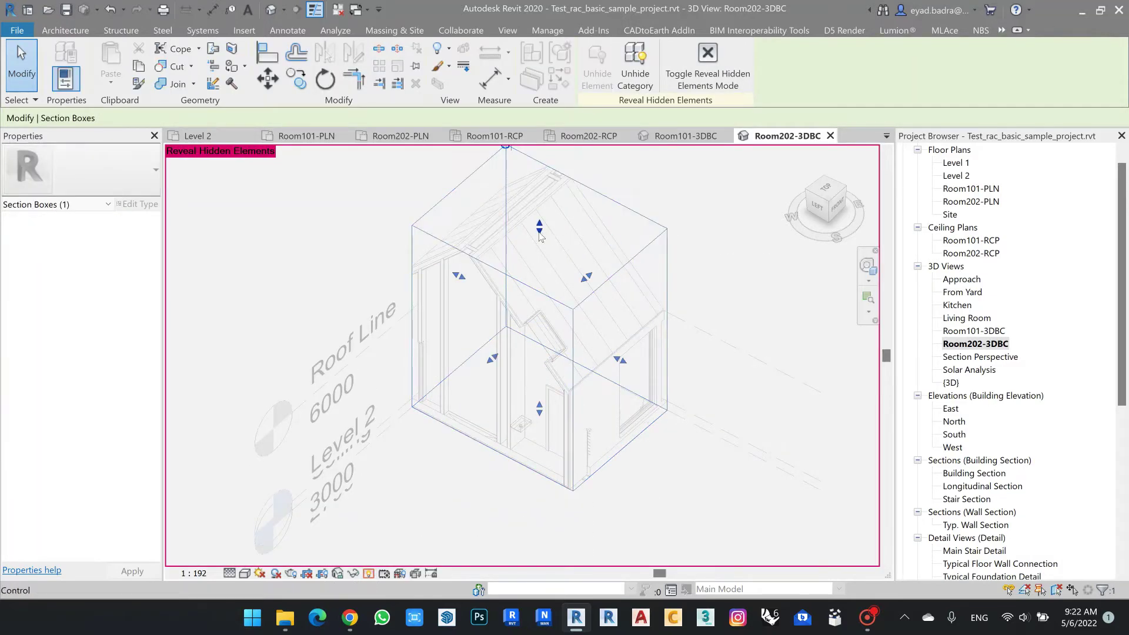
left_click_drag(540, 233, 541, 305)
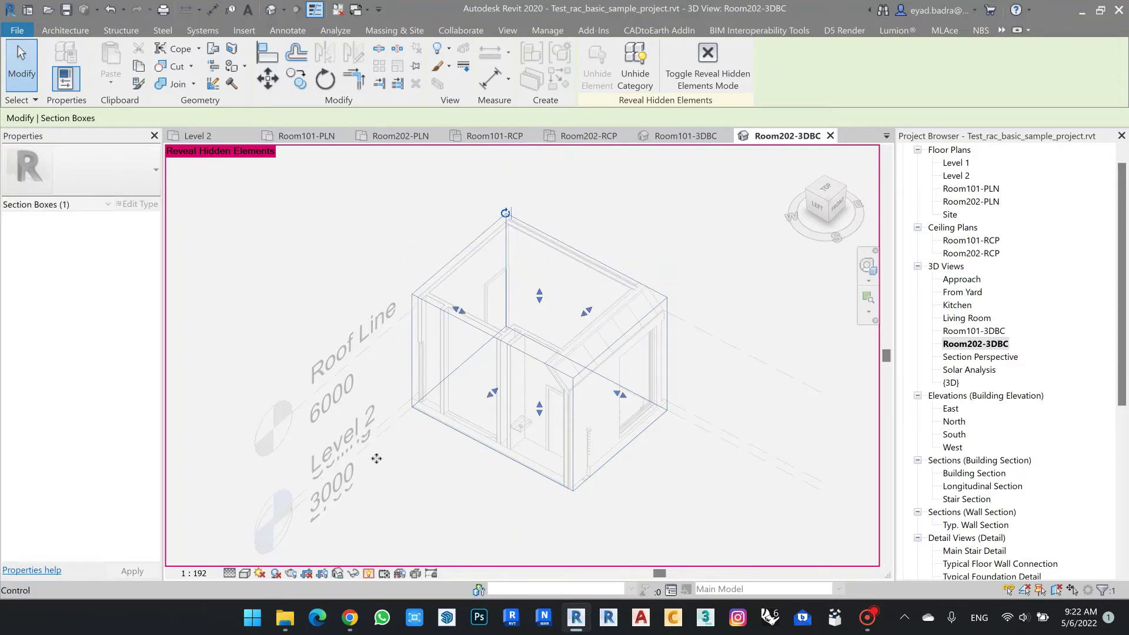
left_click(368, 574)
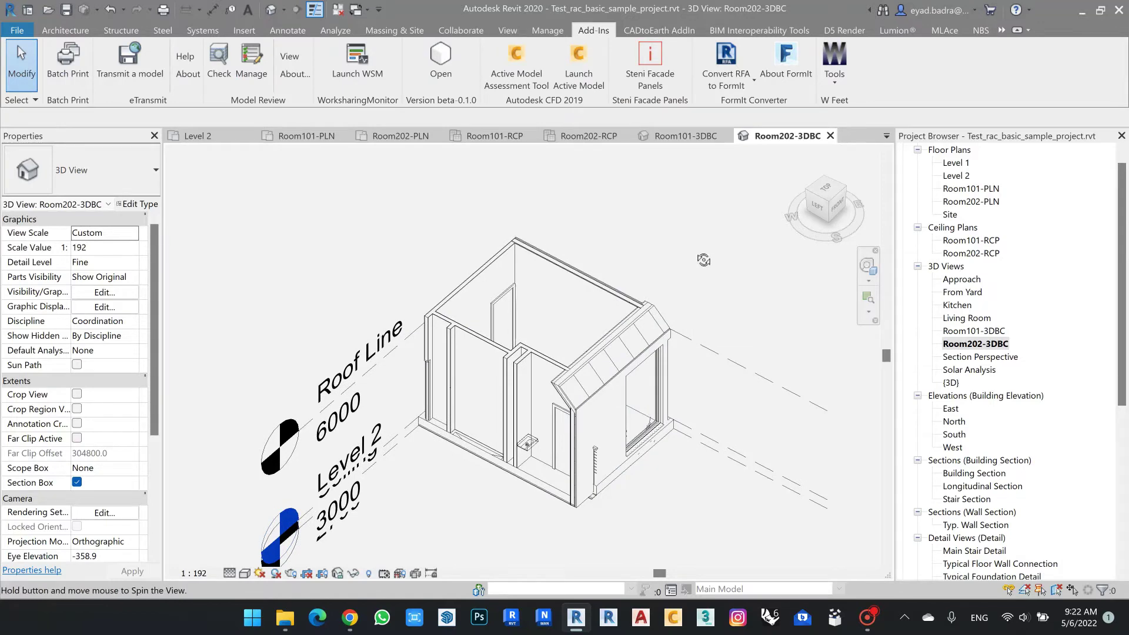
middle_click_drag(697, 258, 682, 264, "shift")
left_click(259, 573)
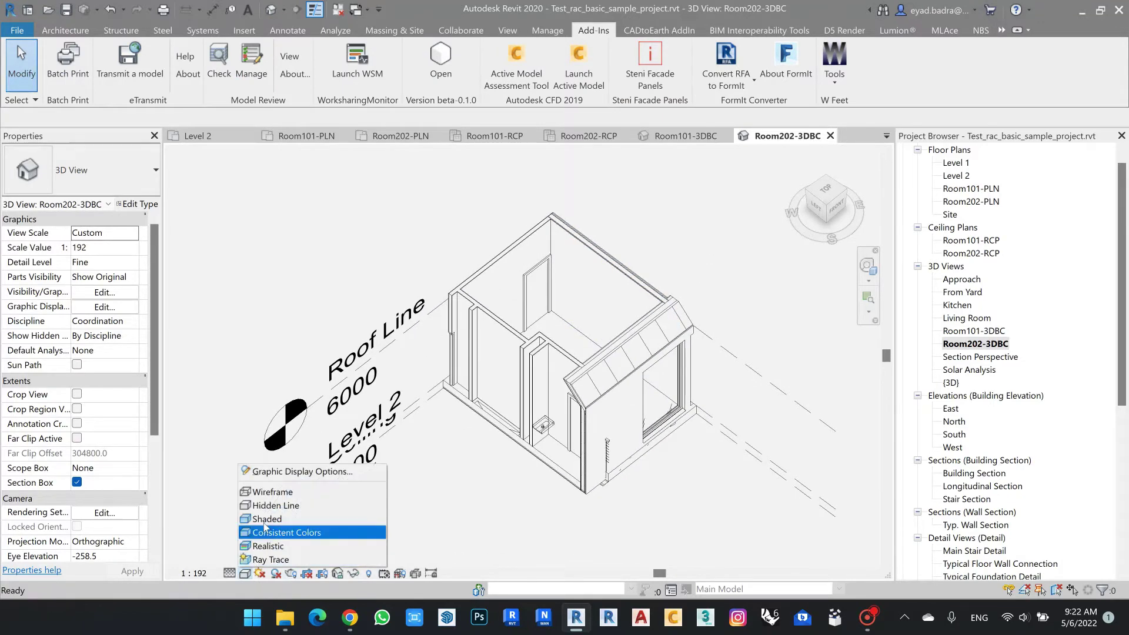
Shade Room202-3DBC, then open Room101-3DBC and set its visual style to Shaded
left_click(306, 518)
mouse_move(687, 504)
middle_mouse_down("shift")
mouse_move(476, 468)
mouse_move(479, 450)
middle_mouse_up("shift")
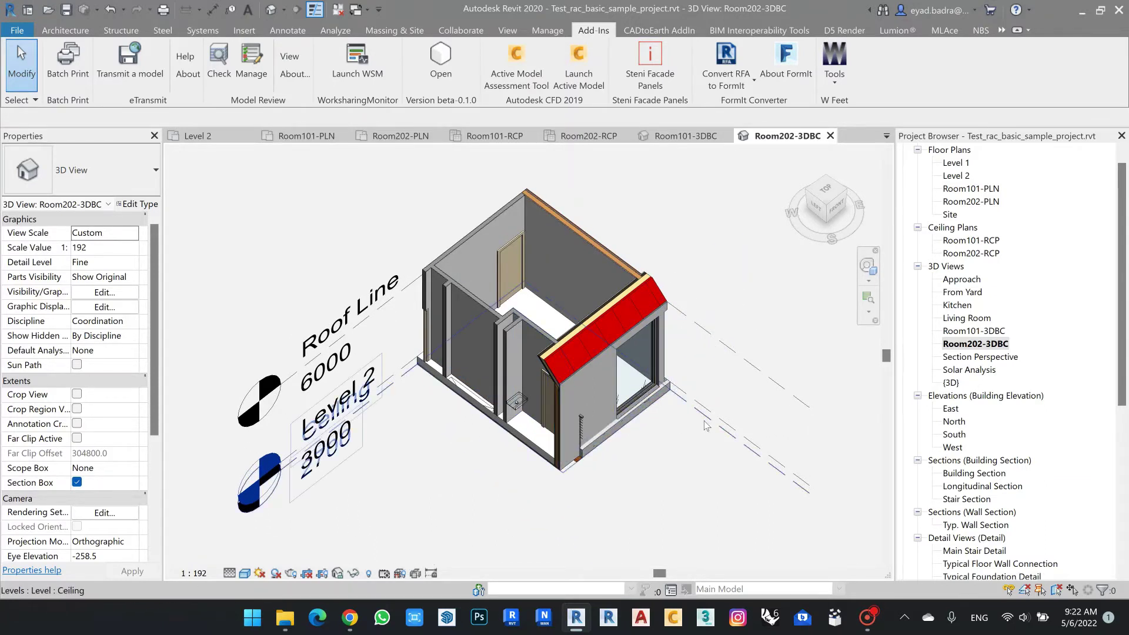
double_click(974, 331)
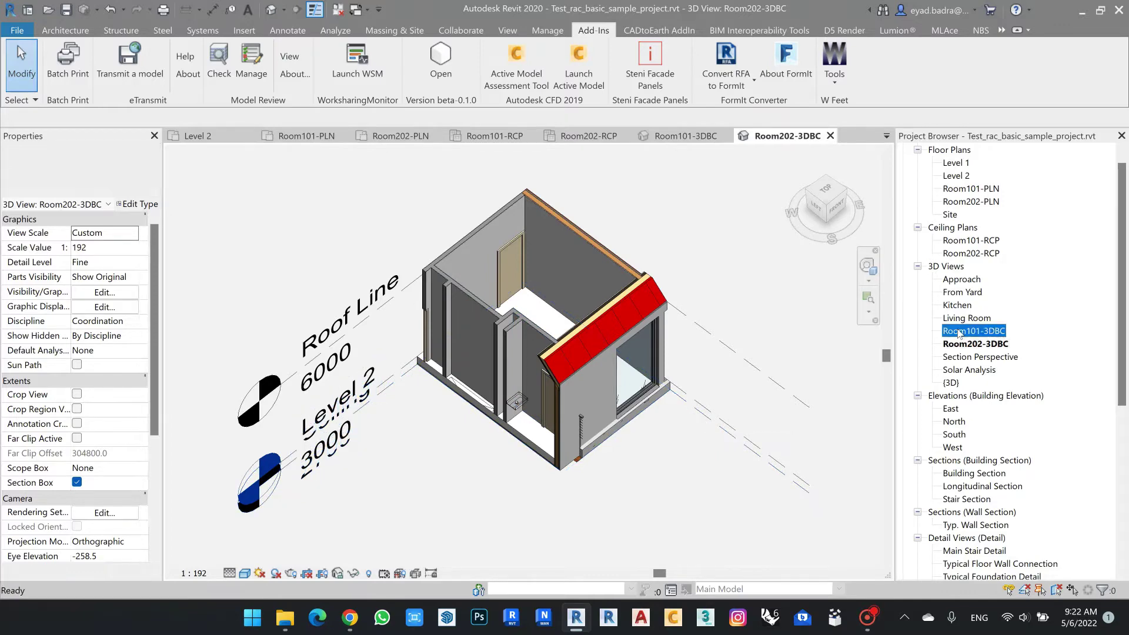
left_click(245, 574)
left_click(276, 512)
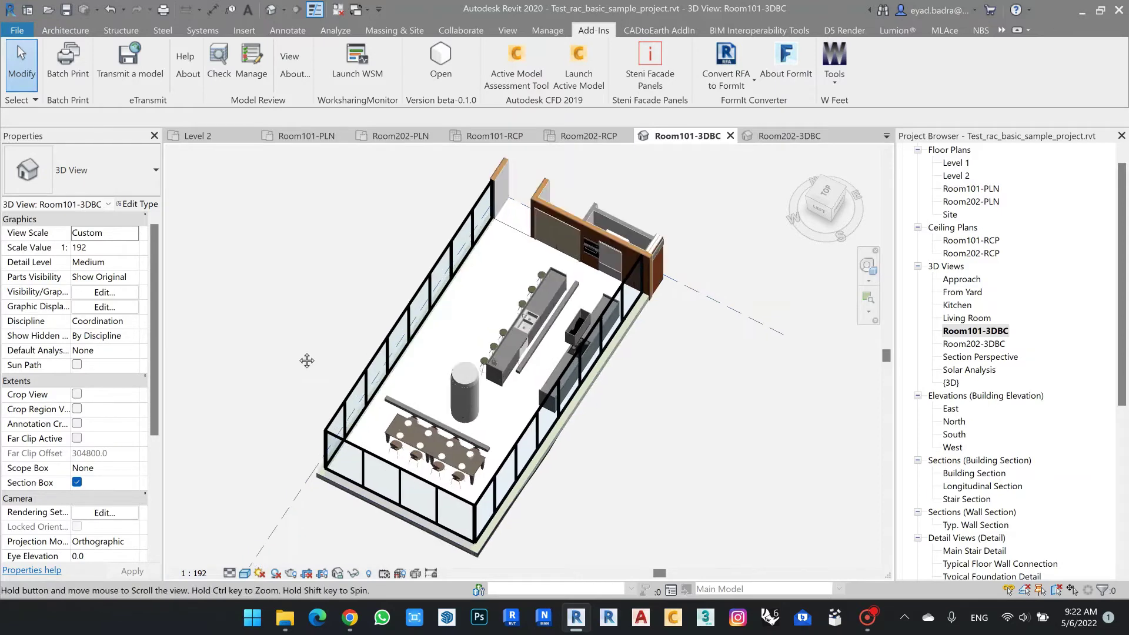
middle_click_drag(307, 361, 303, 358)
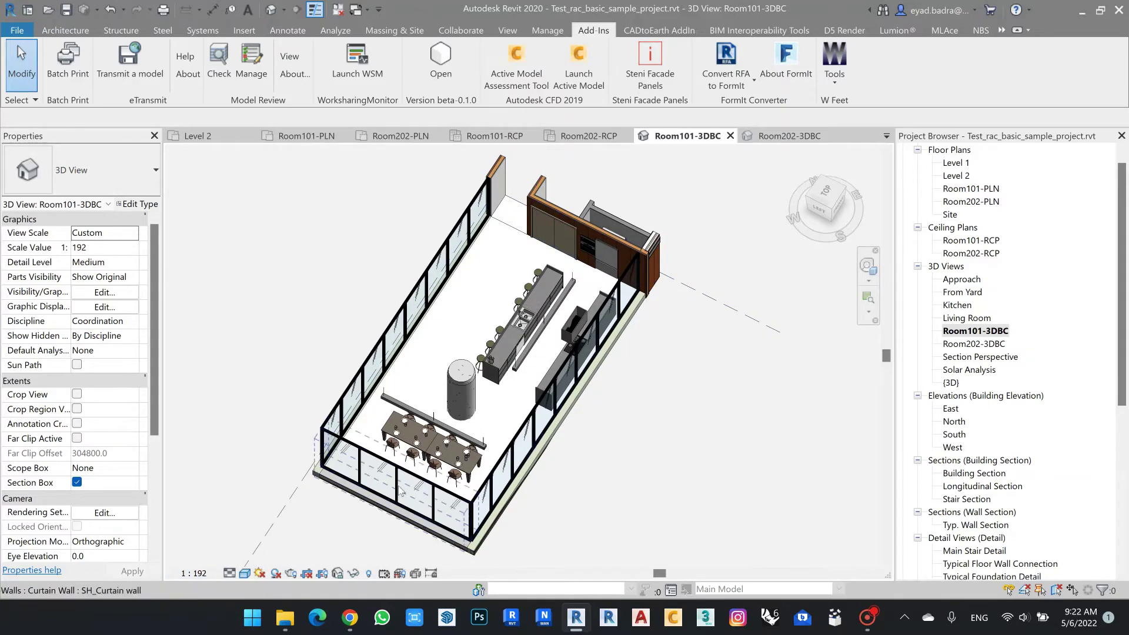
mouse_move(665, 411)
middle_mouse_down()
mouse_move(676, 417)
mouse_move(661, 431)
middle_mouse_up()
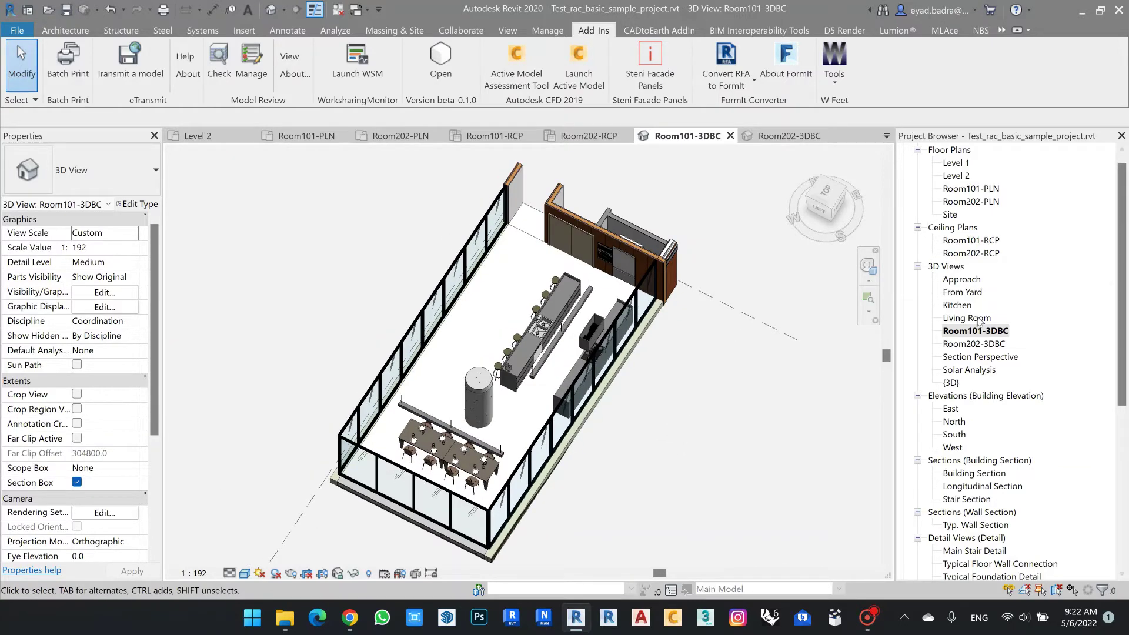
Make a plain duplicate of Room101-3DBC, creating Room101-3DBC Copy 1
right_click(976, 332)
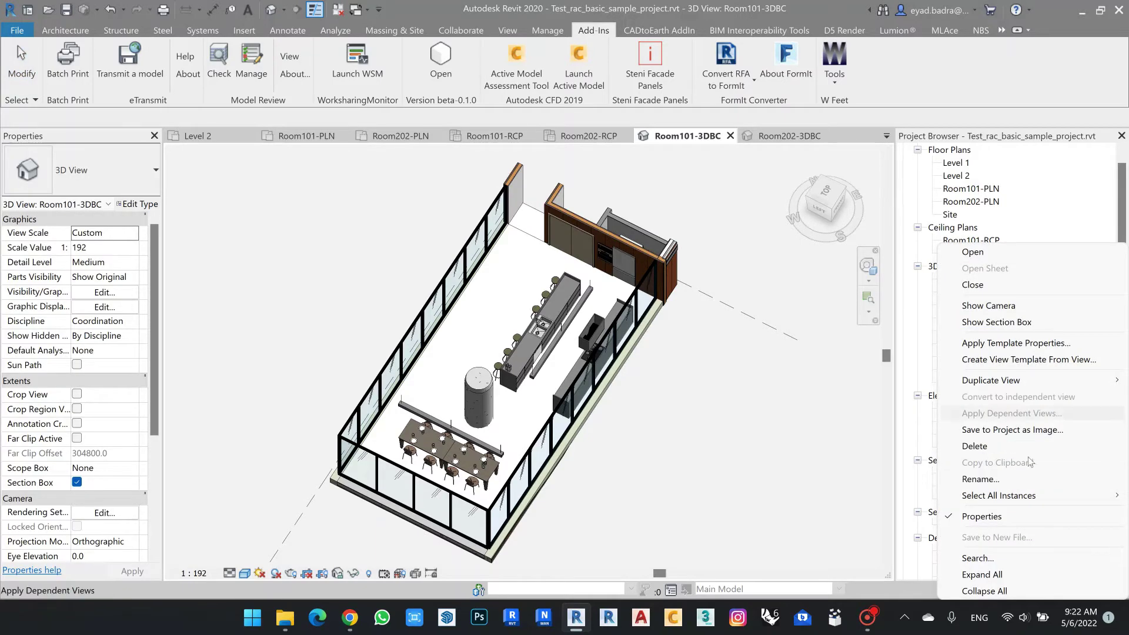
mouse_move(999, 380)
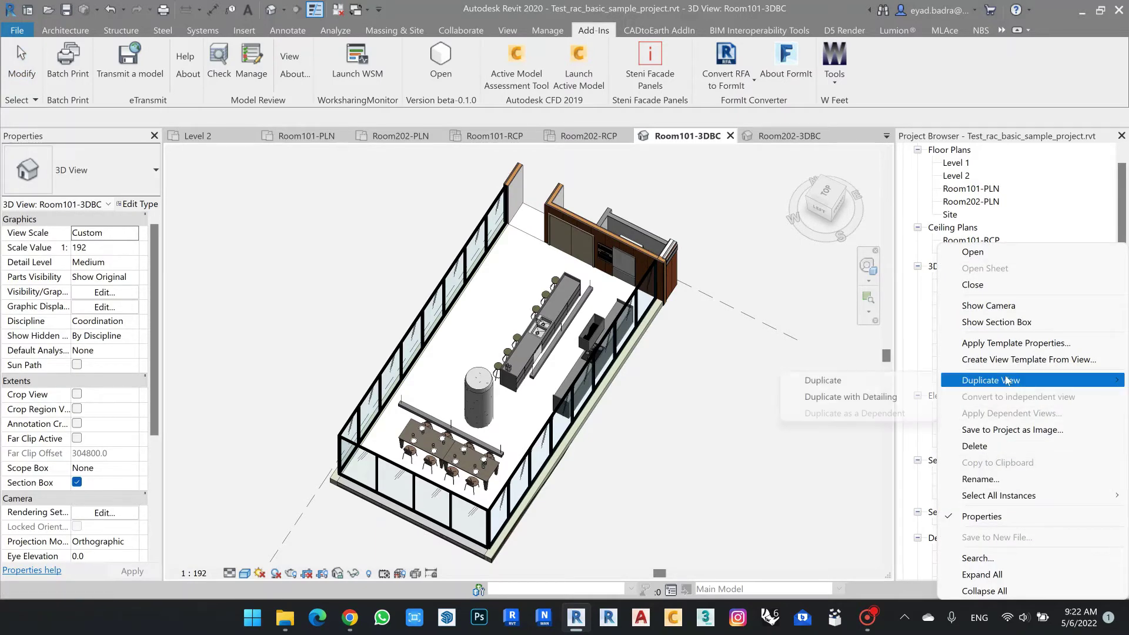
left_click(845, 386)
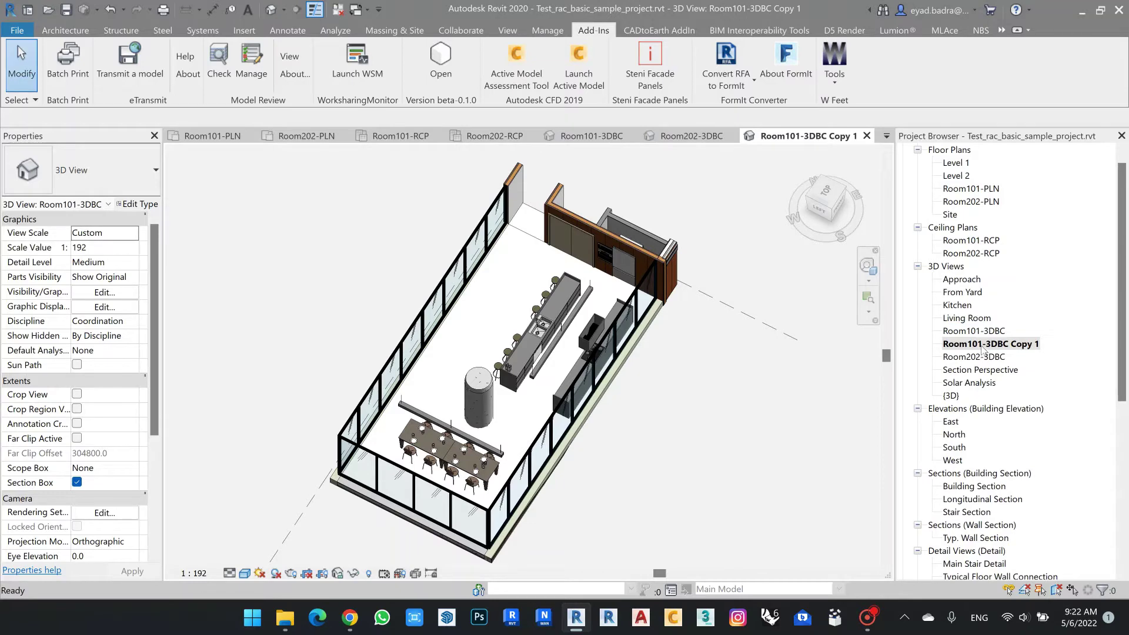
Create further chained copies using Duplicate with Detailing, then open Room101-3DBC Copy 1
right_click(983, 345)
mouse_move(1009, 379)
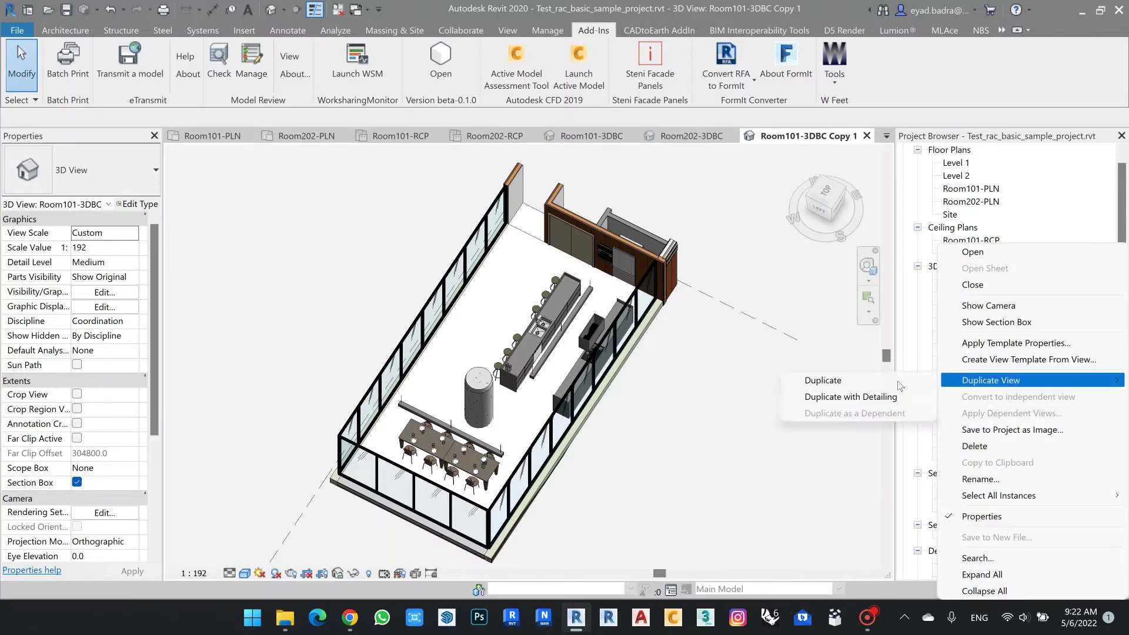
left_click(850, 396)
right_click(985, 361)
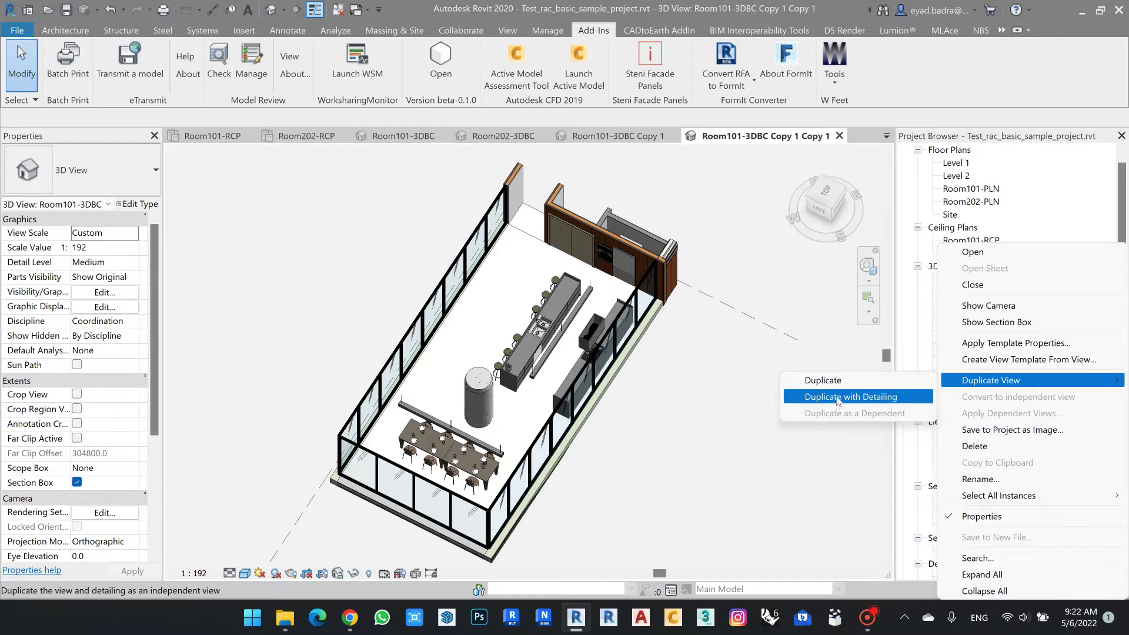
left_click(838, 398)
right_click(986, 373)
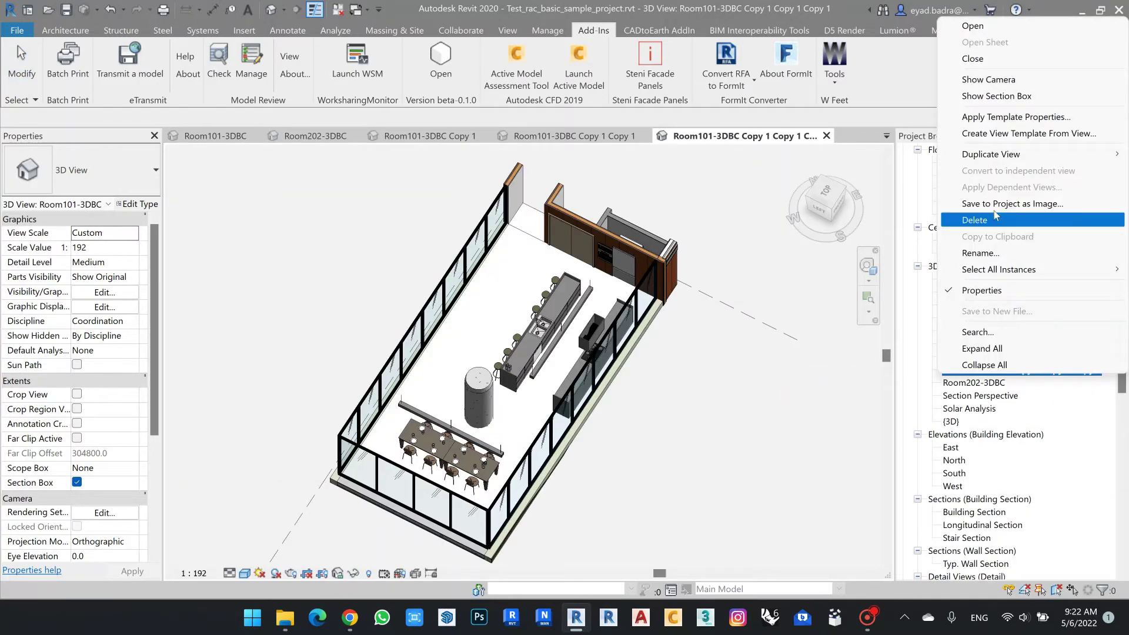
mouse_move(981, 165)
double_click(986, 345)
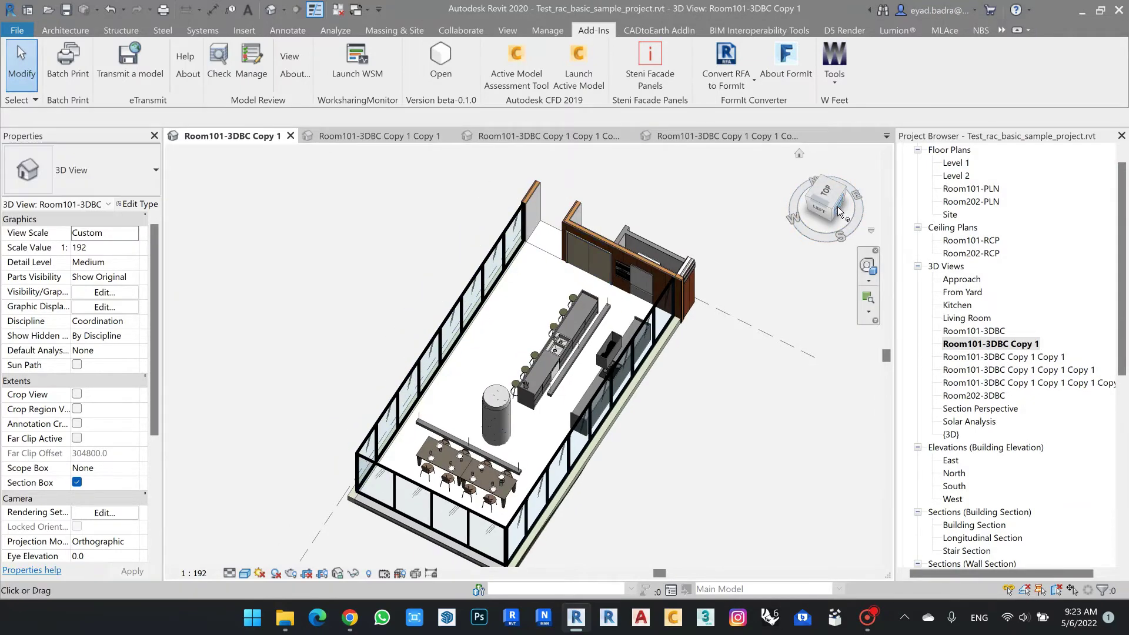
Narrow the Copy 1 section box to the glazed kitchen wall strip and view it from Front
left_click(838, 206)
scroll(531, 391, "up", 4)
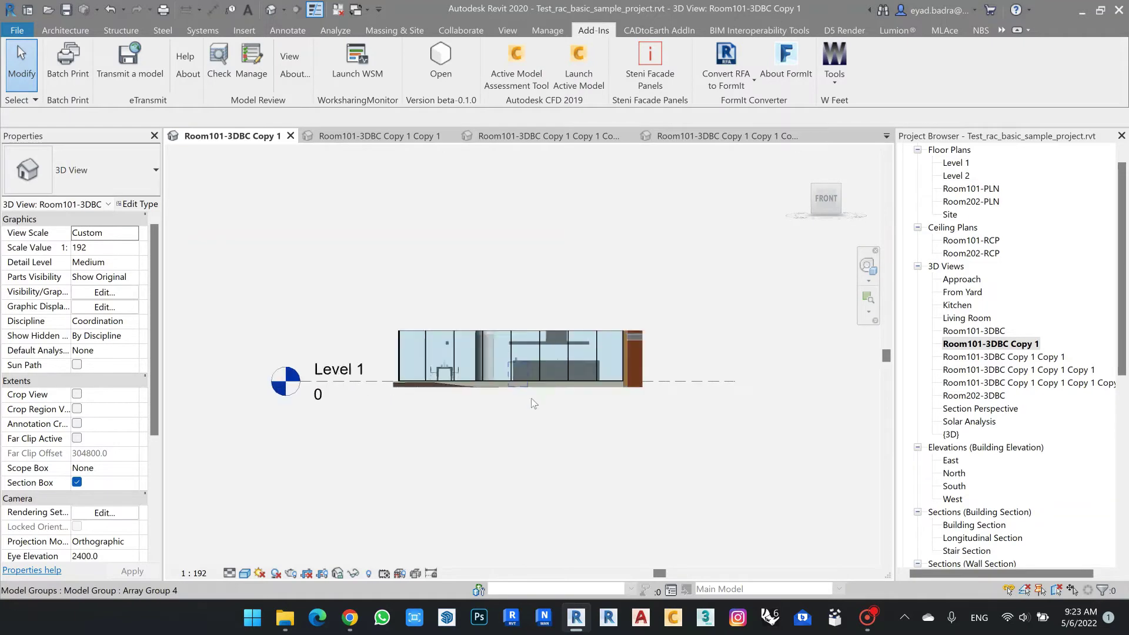
left_click(813, 189)
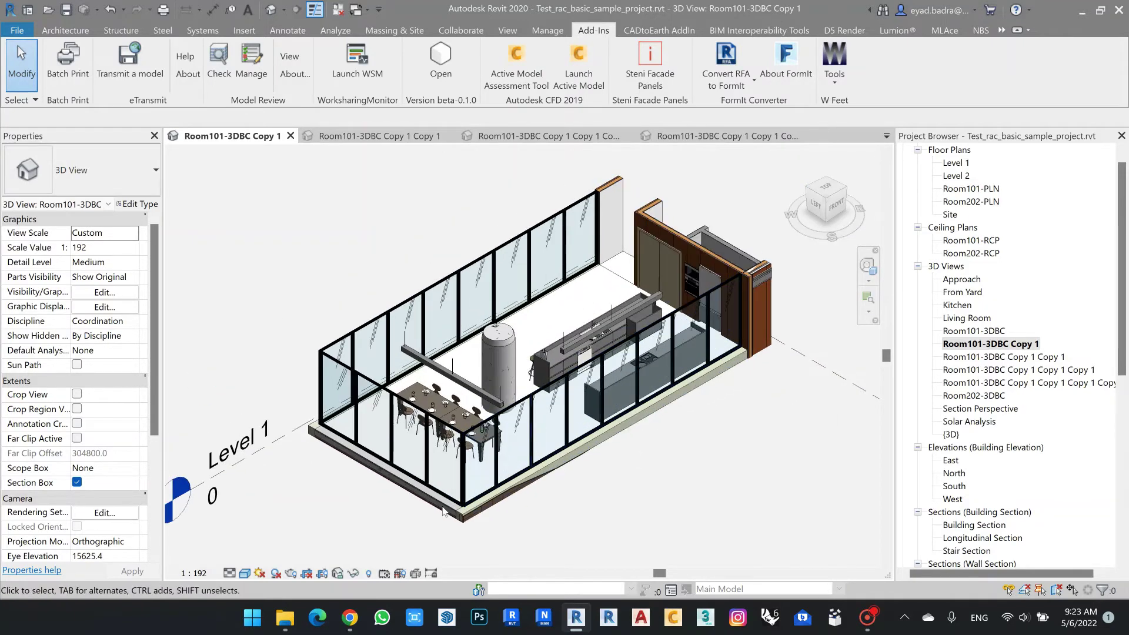
left_click(368, 574)
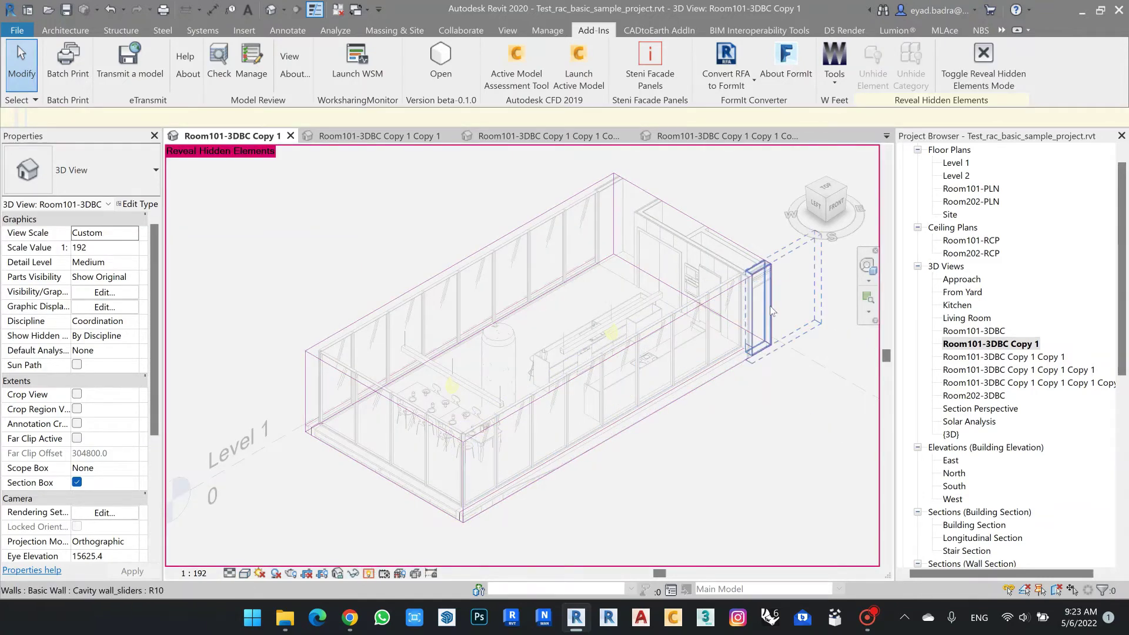
left_click(668, 325)
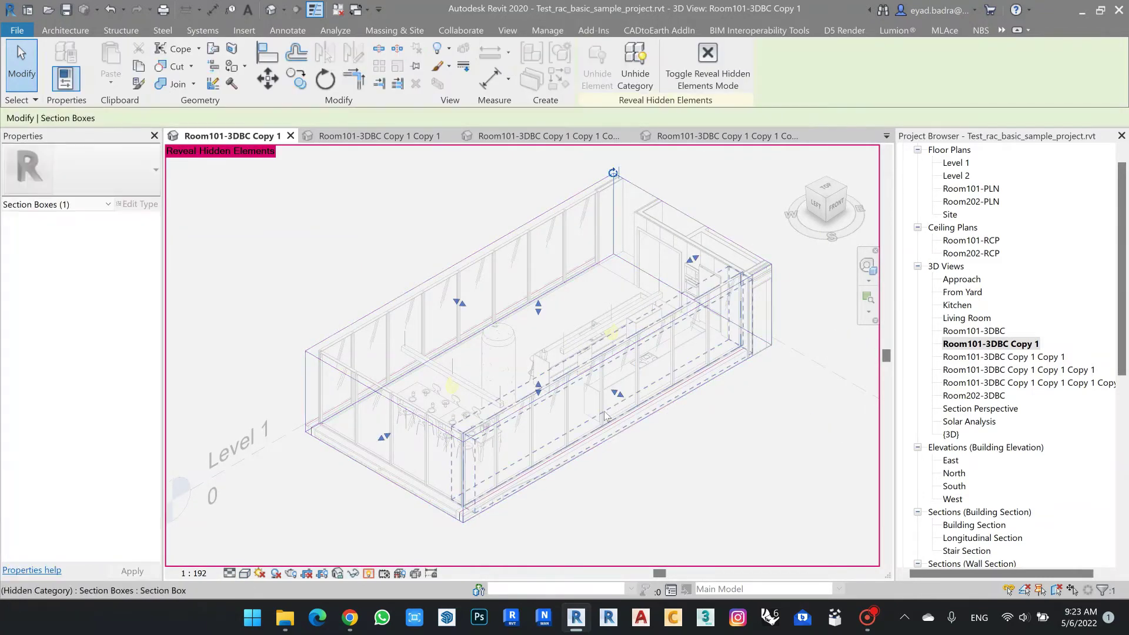
left_click_drag(614, 391, 561, 361)
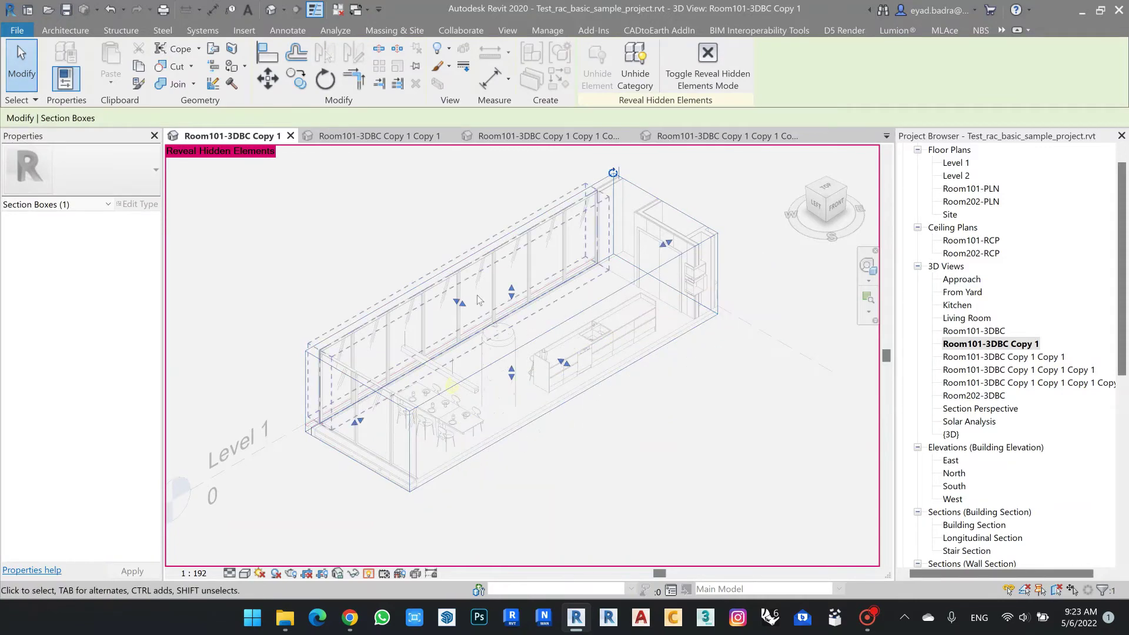
left_click(608, 489)
left_click(369, 574)
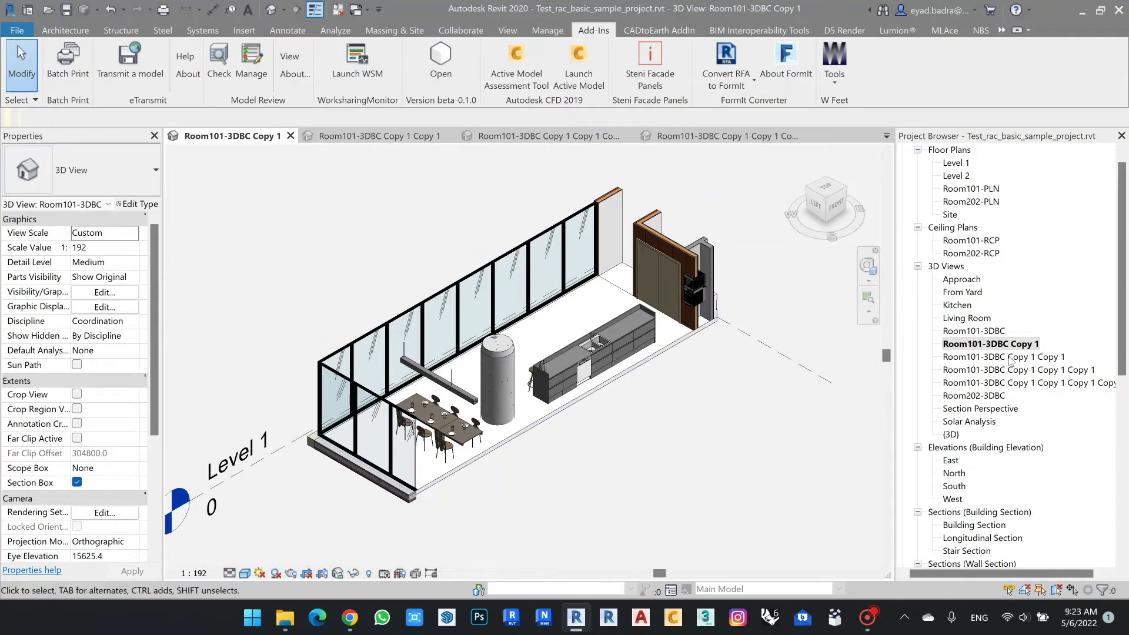
left_click(834, 205)
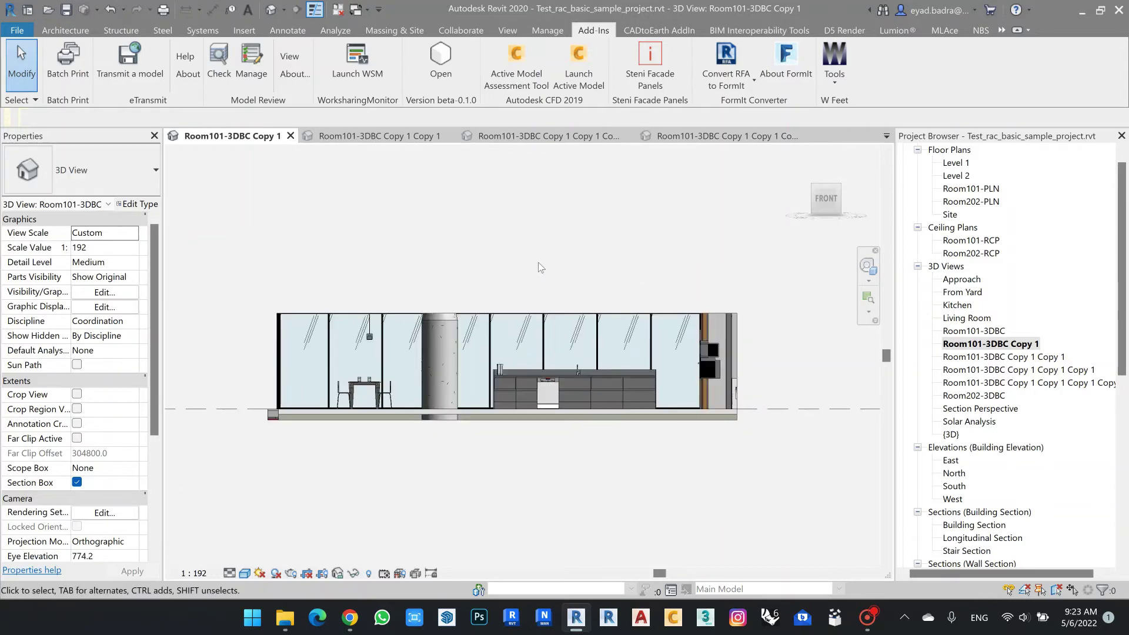
middle_click_drag(538, 262, 551, 253)
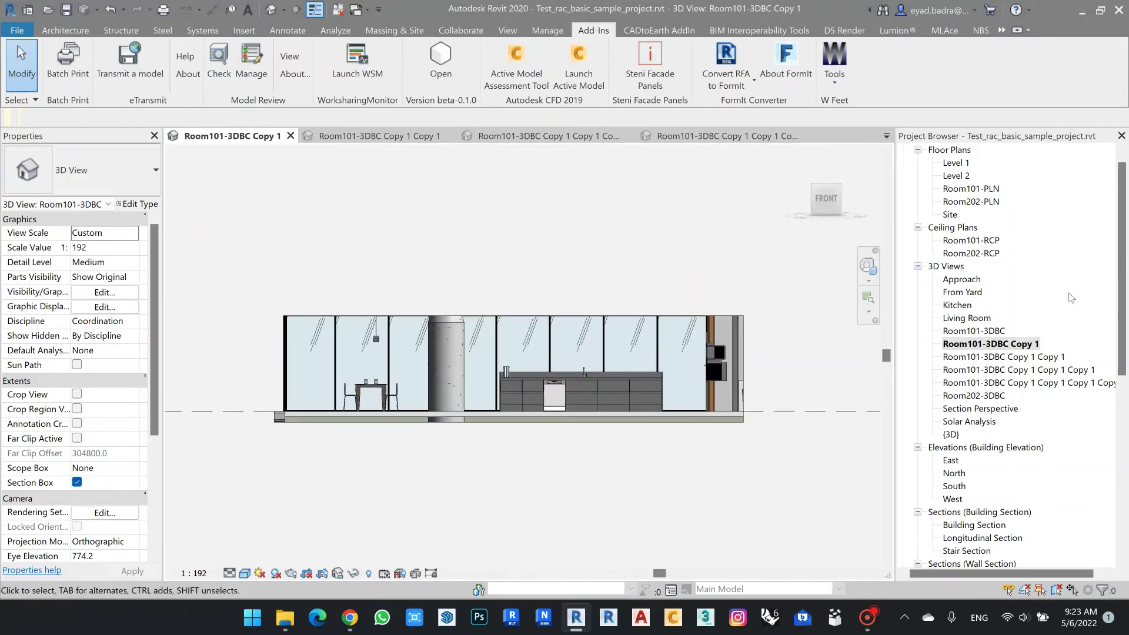
In Room101-3DBC Copy 1 Copy 1, trim the section box to the cabinet wall, viewed from Left
double_click(994, 357)
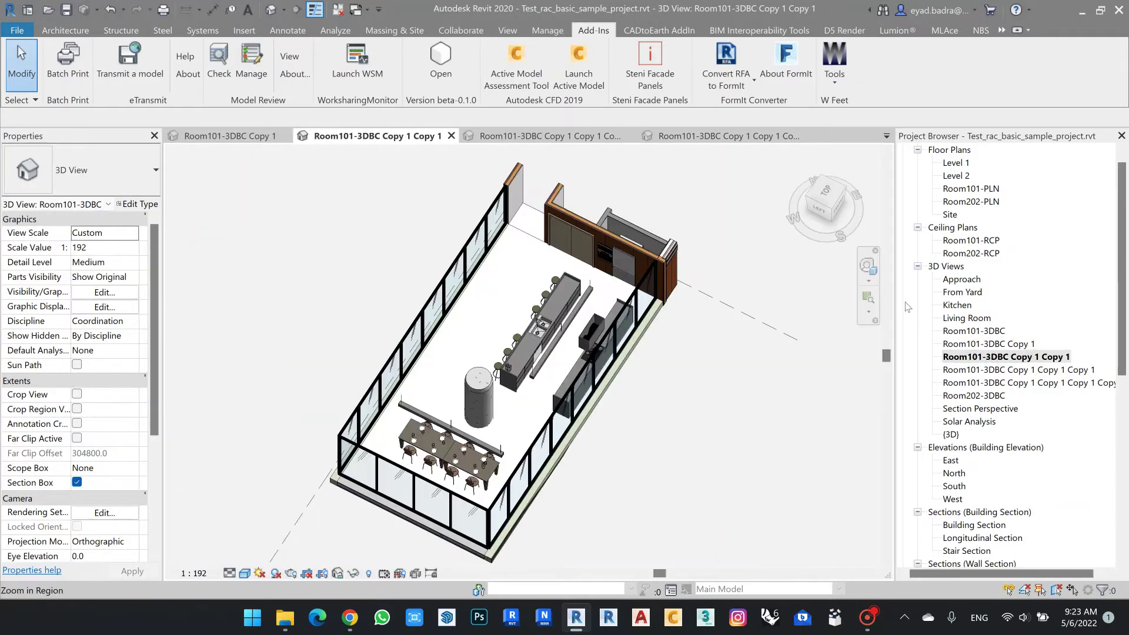
middle_click_drag(738, 395, 729, 389, "shift")
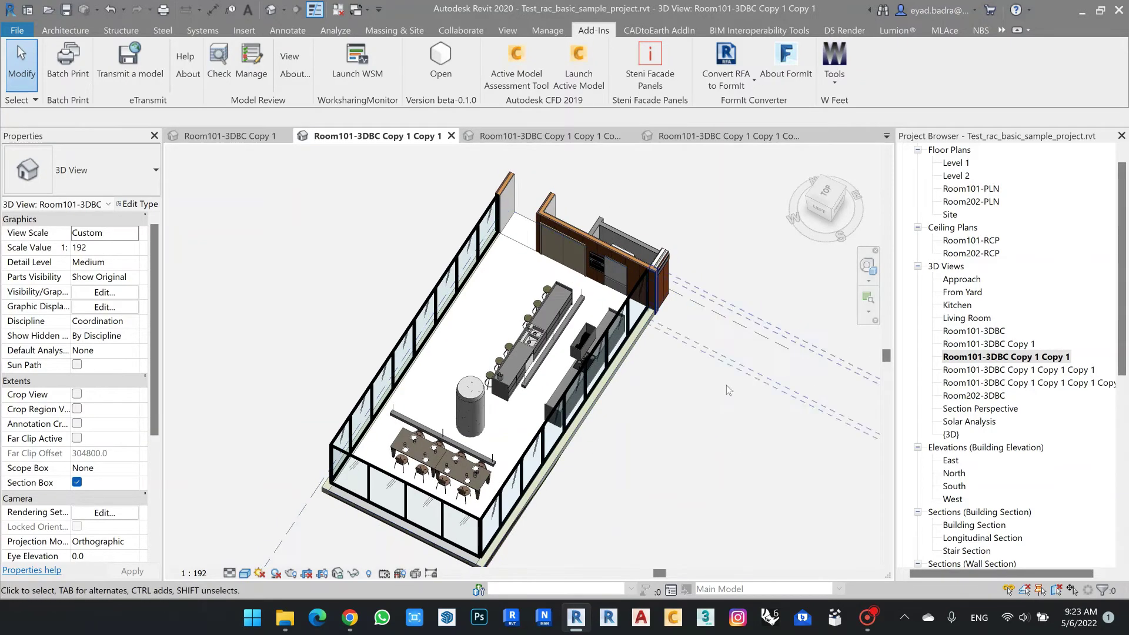
left_click(369, 573)
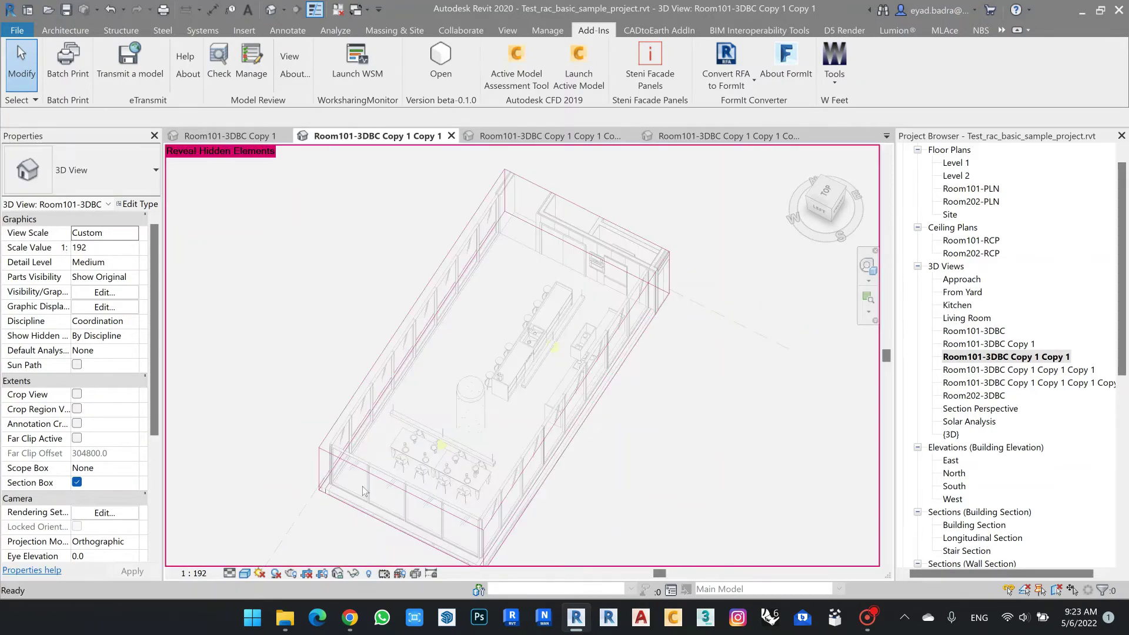
left_click(365, 493)
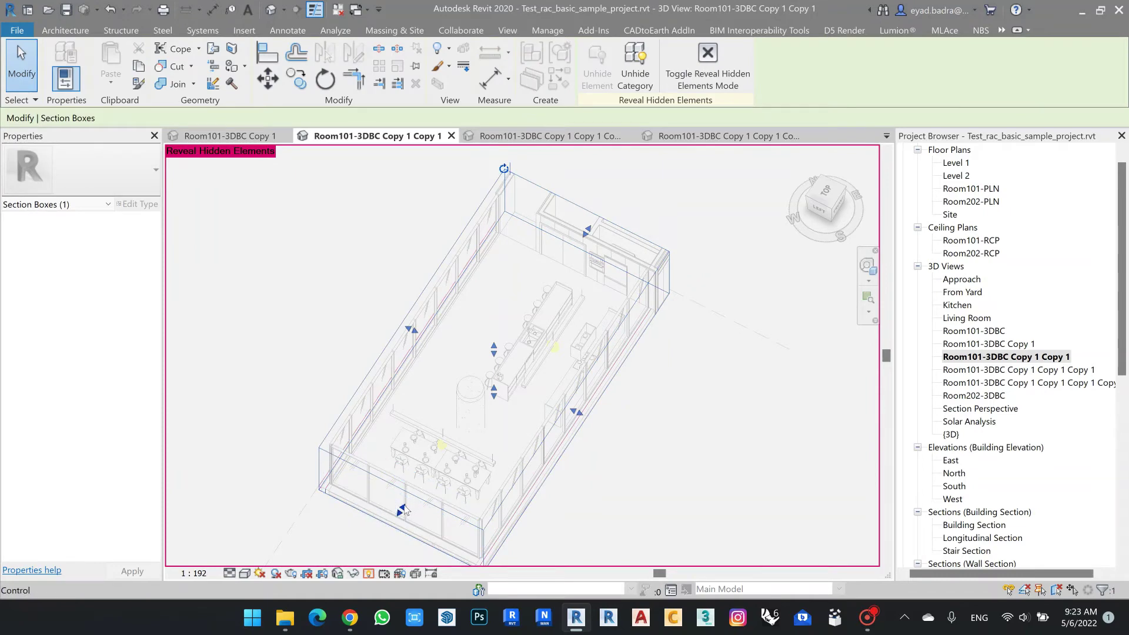
left_click_drag(403, 510, 669, 467)
left_click(723, 489)
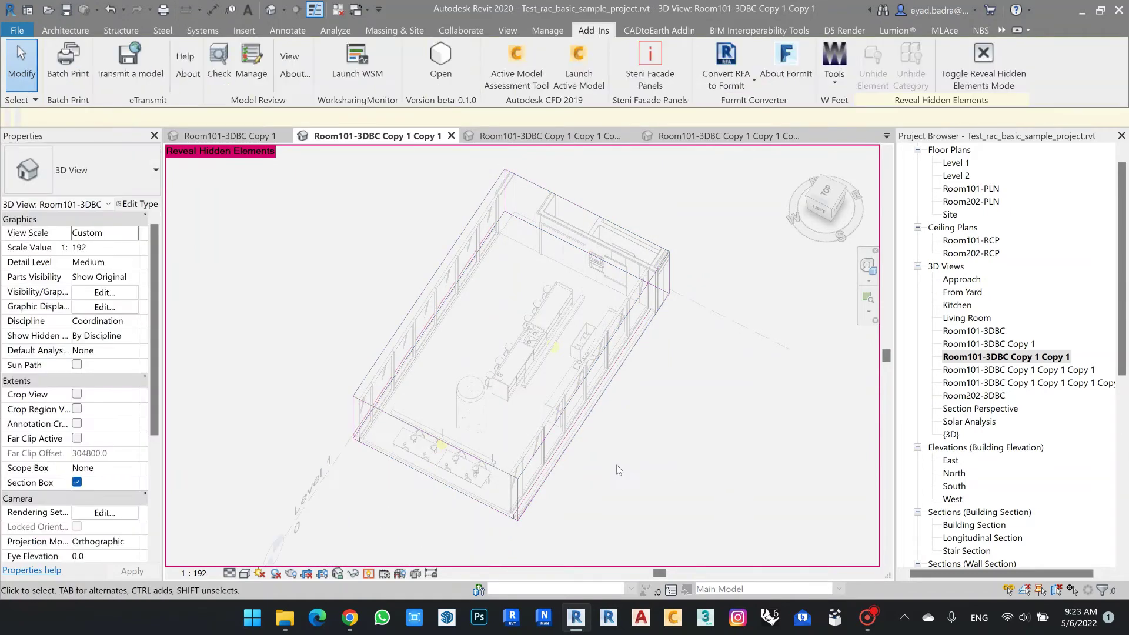
left_click(406, 410)
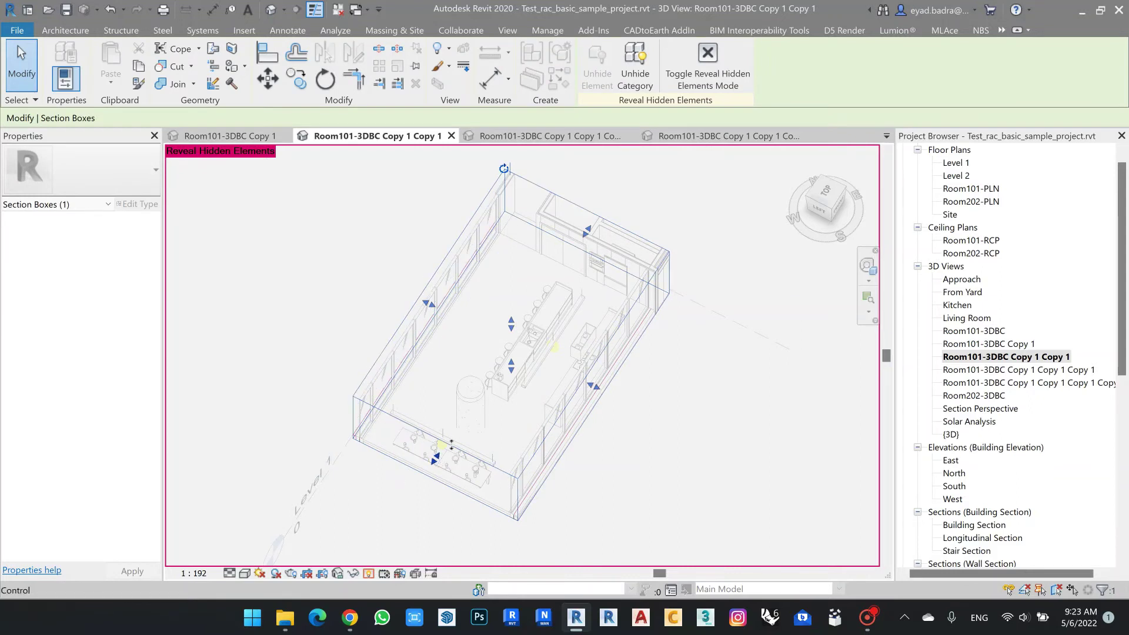
left_click_drag(451, 446, 612, 291)
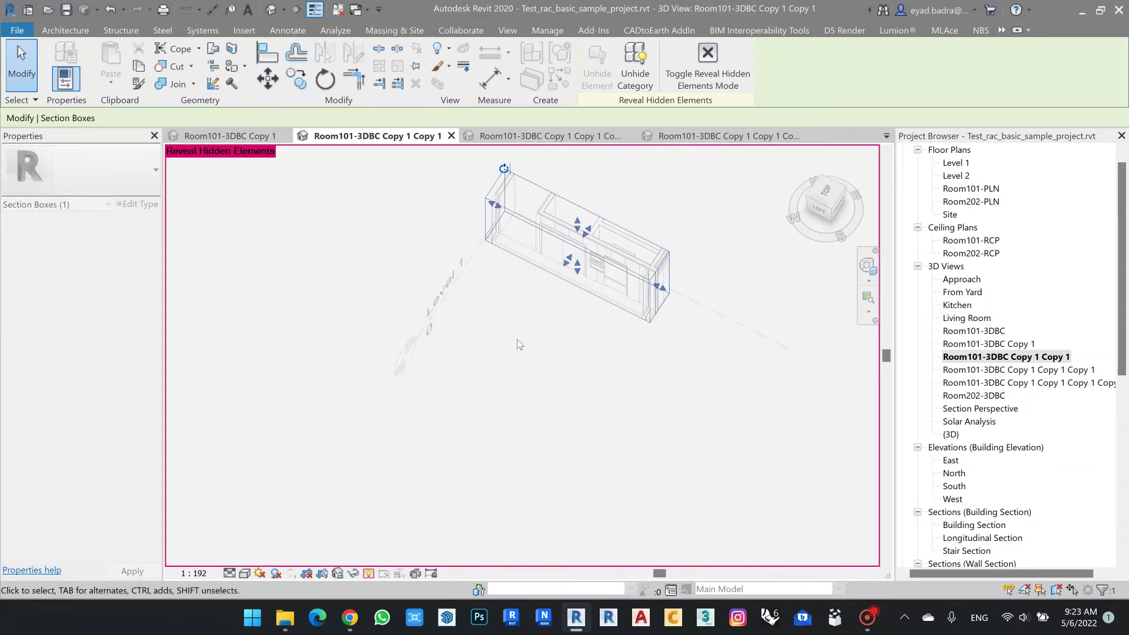
left_click(820, 212)
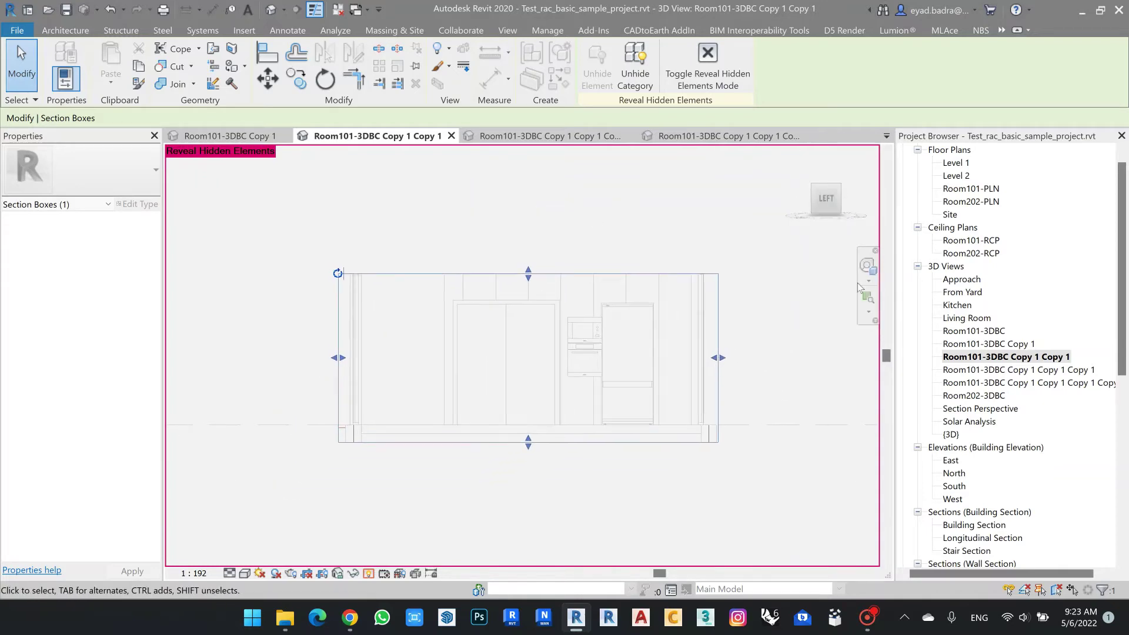
left_click(370, 575)
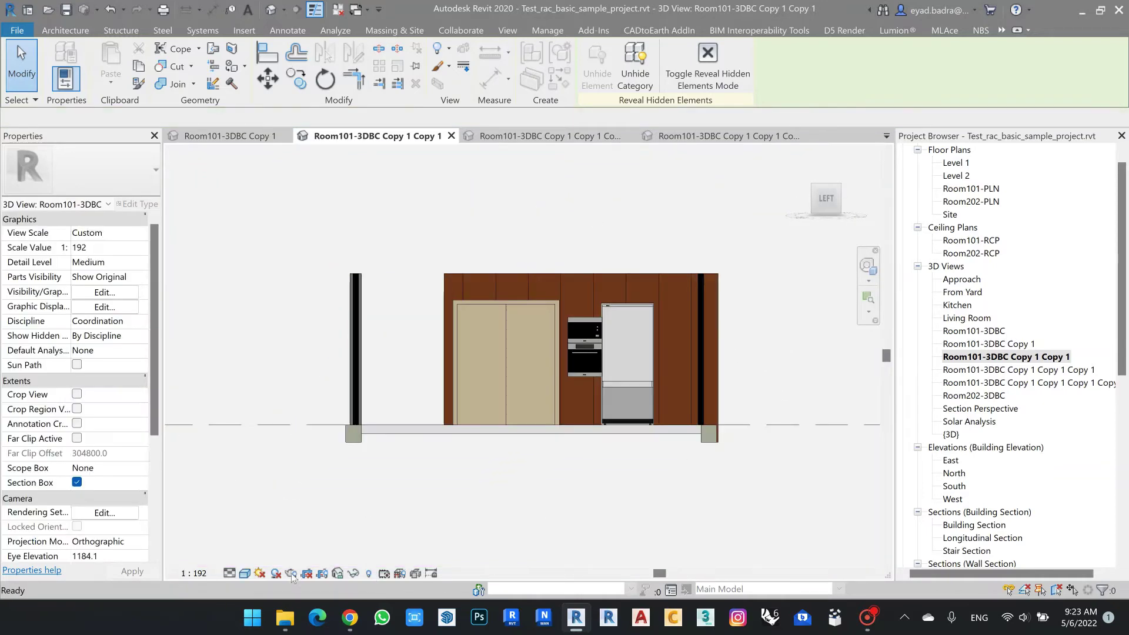
Expand the kitchen-wall section box to include ceiling, floor and both sides
left_click(244, 574)
middle_click_drag(538, 510, 526, 516)
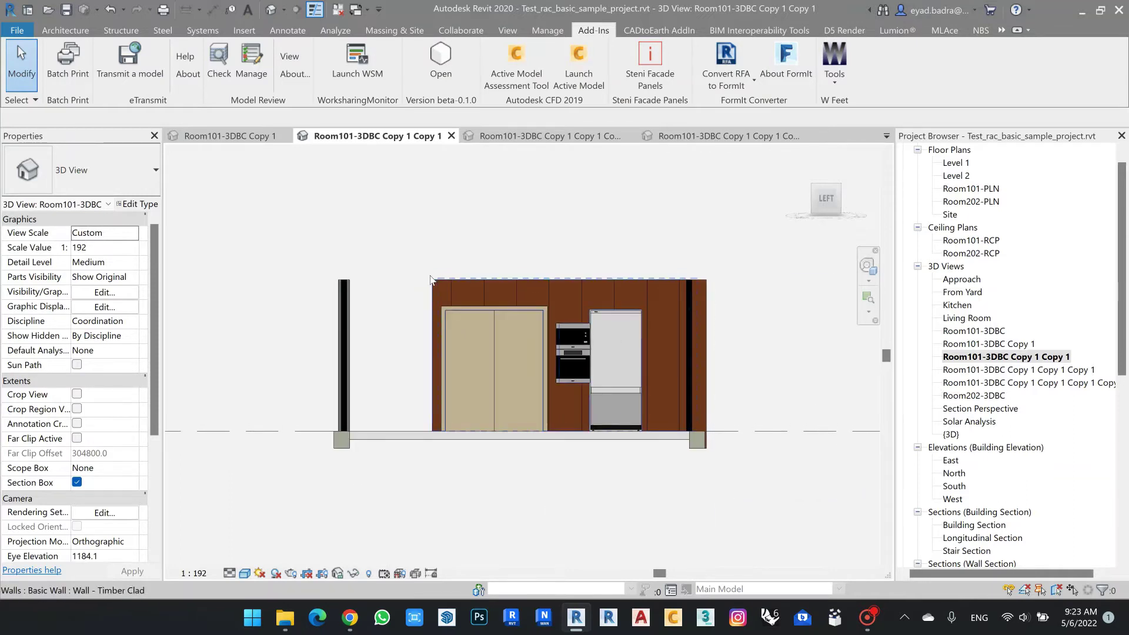
left_click(368, 574)
left_click(477, 281)
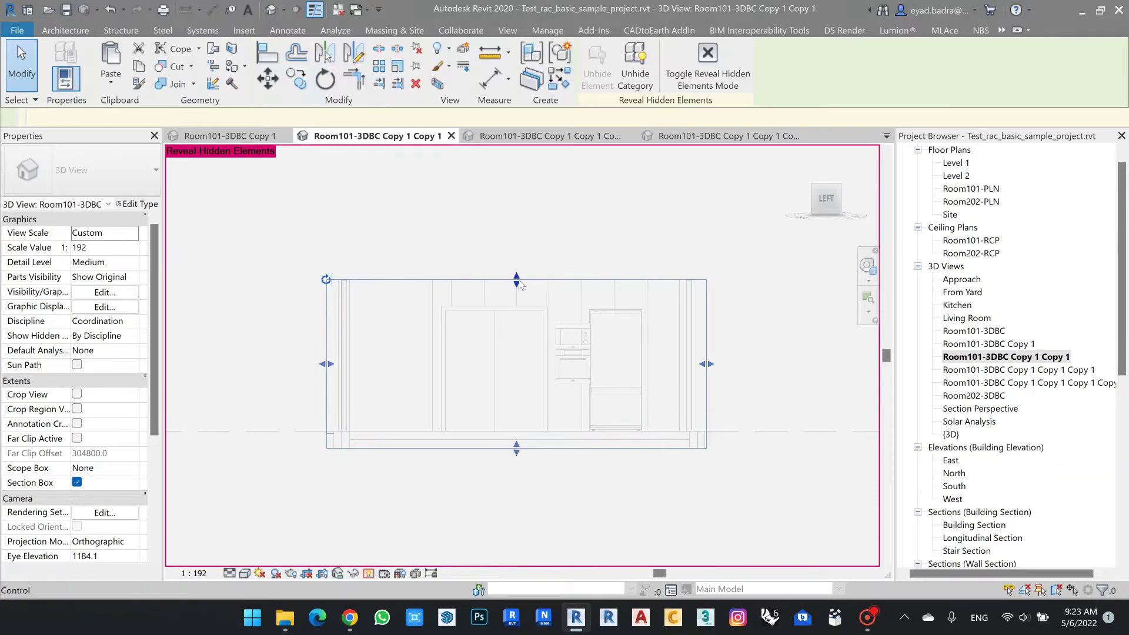
left_click_drag(517, 281, 518, 256)
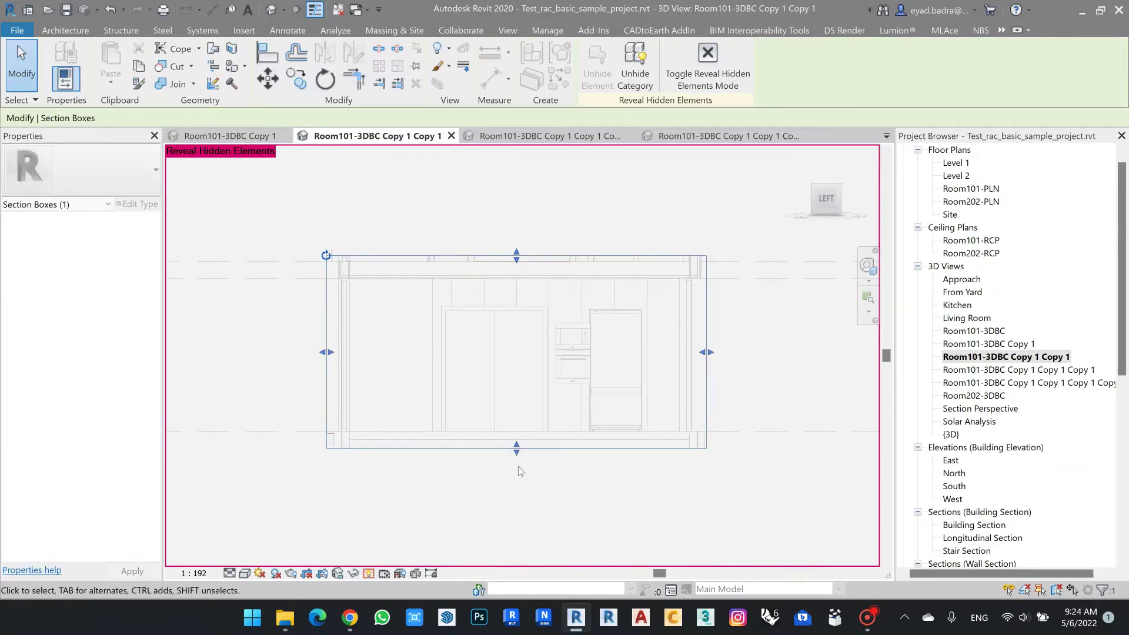
left_click_drag(516, 451, 516, 465)
left_click_drag(710, 360, 729, 360)
left_click_drag(327, 360, 304, 360)
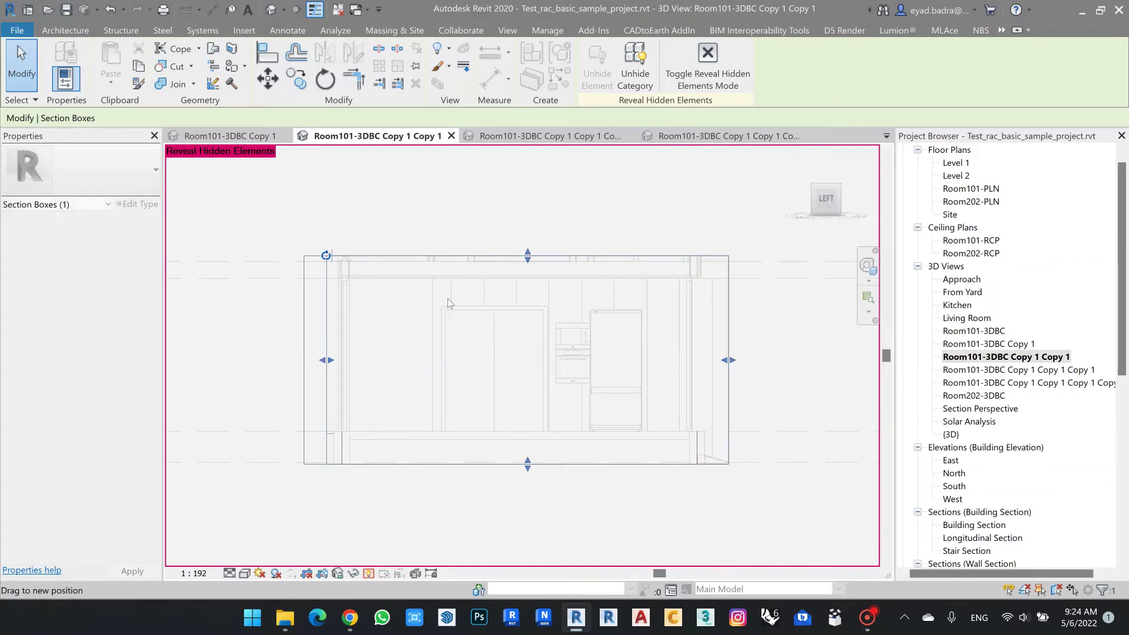
left_click(811, 275)
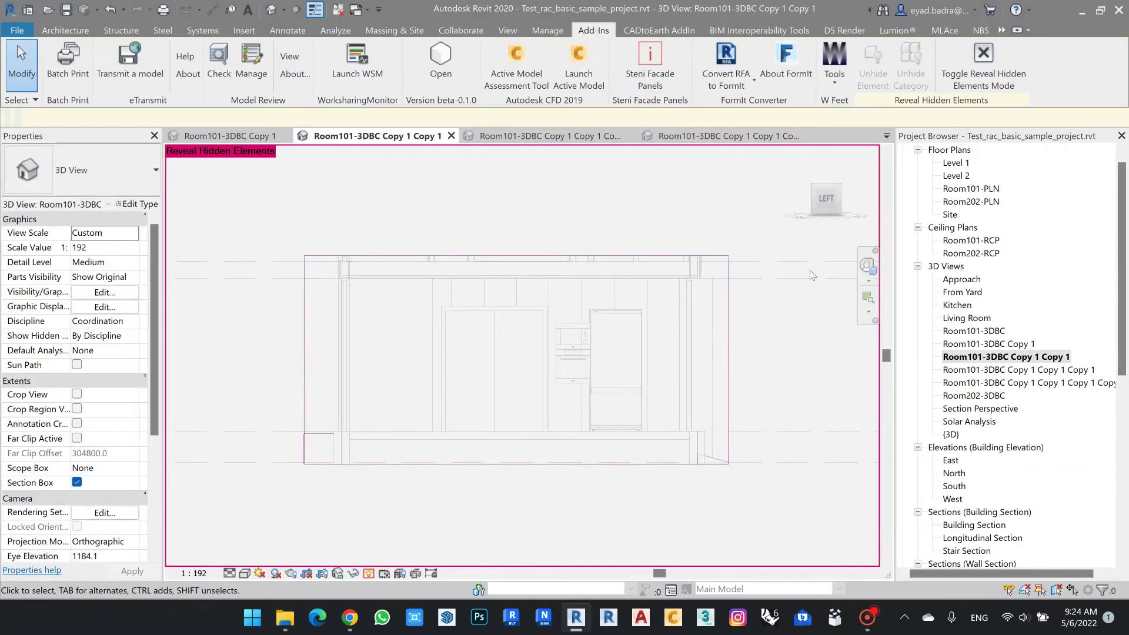
left_click(370, 575)
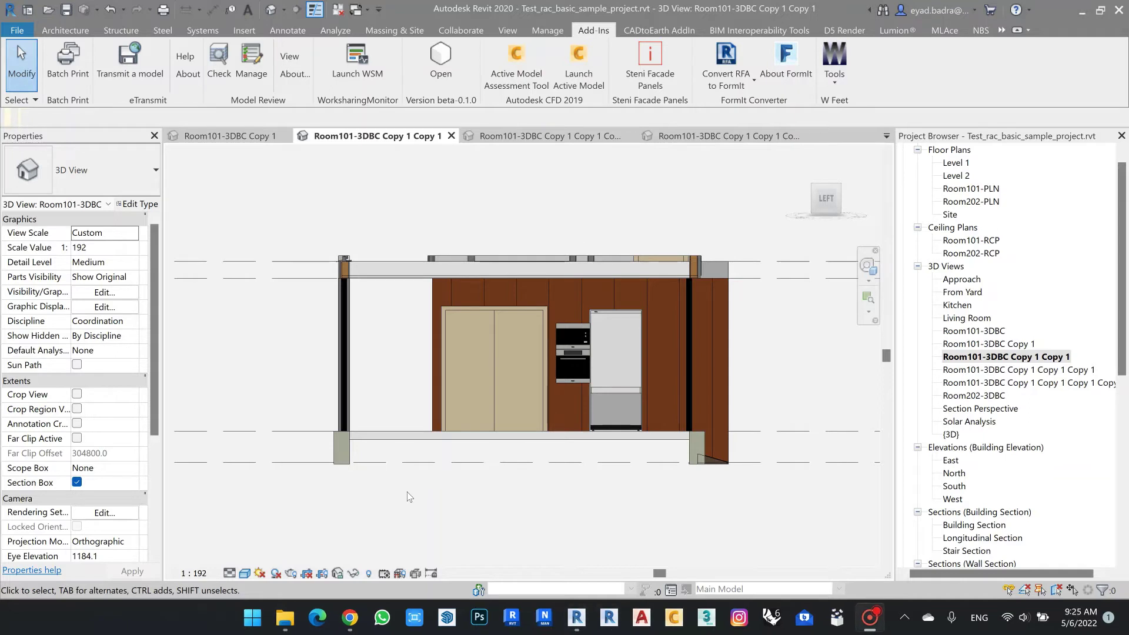
Set the kitchen-wall view scale to 1:50, then 1:25, and open Room101-3DBC Copy 1 Copy 1 Copy 1
scroll(439, 490, "down", 1)
scroll(525, 468, "down", 1)
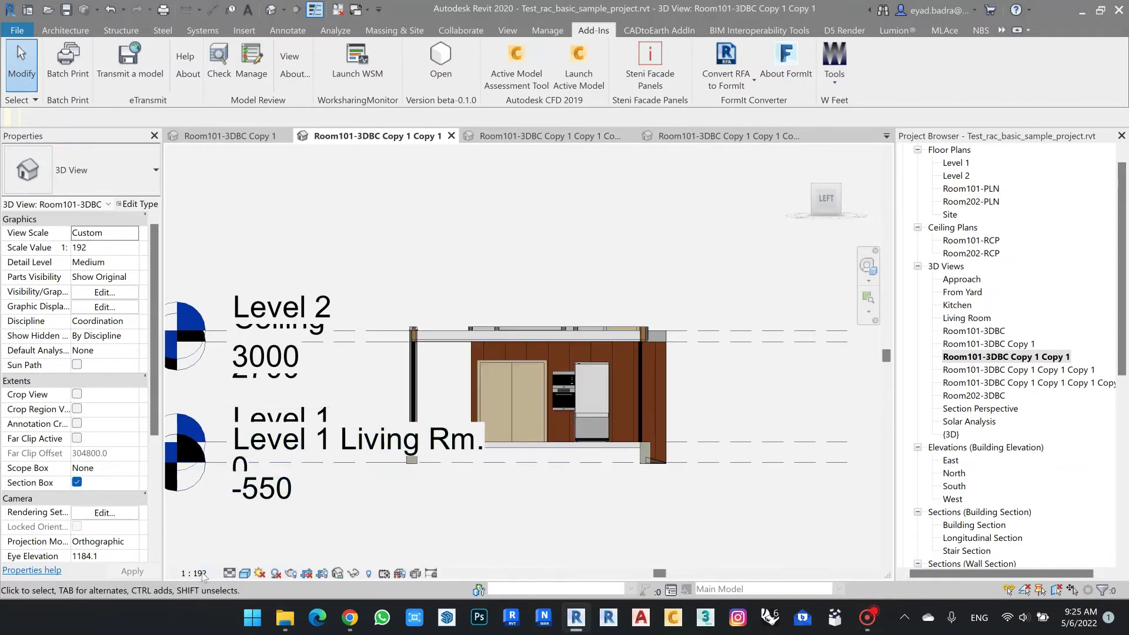
left_click(193, 572)
left_click(201, 459)
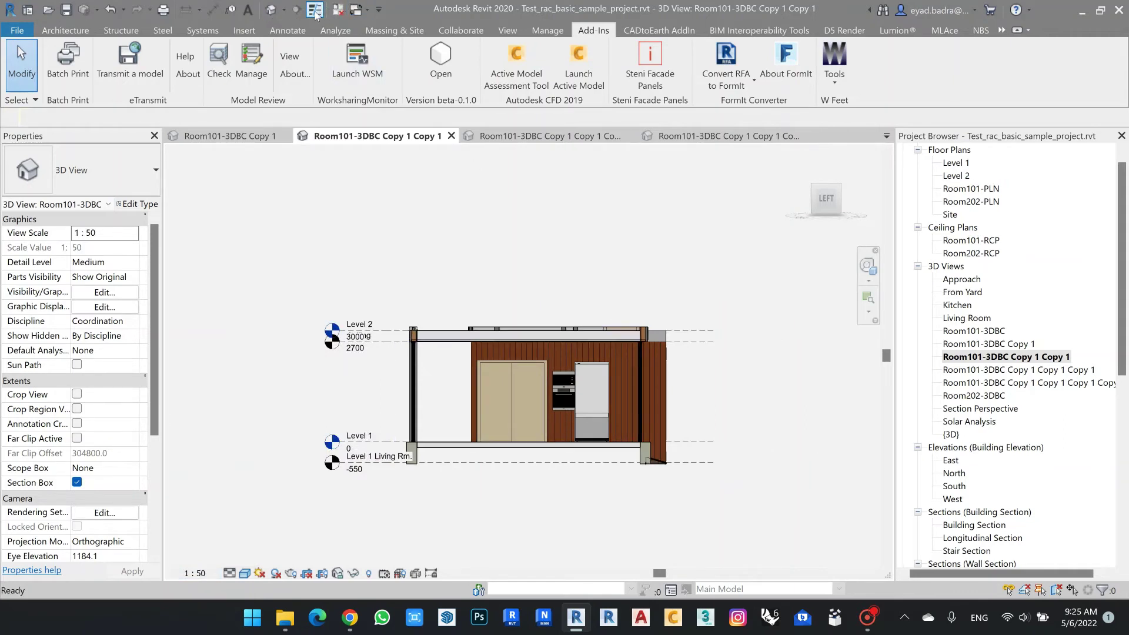
scroll(525, 470, "up", 3)
middle_click_drag(574, 358, 588, 377)
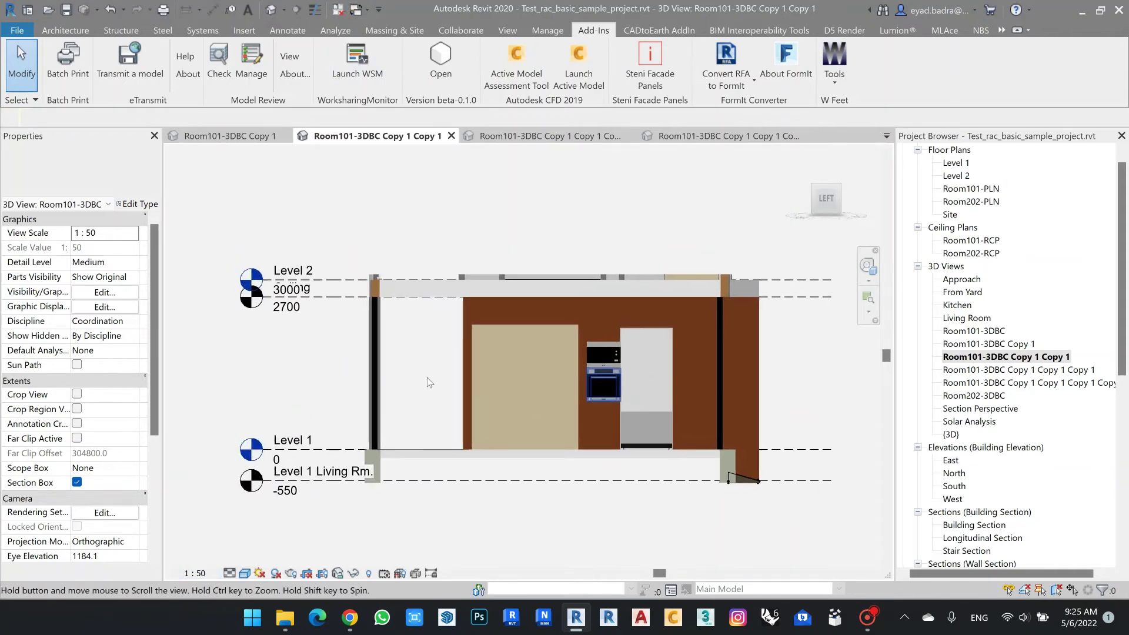
middle_click_drag(547, 245, 562, 265)
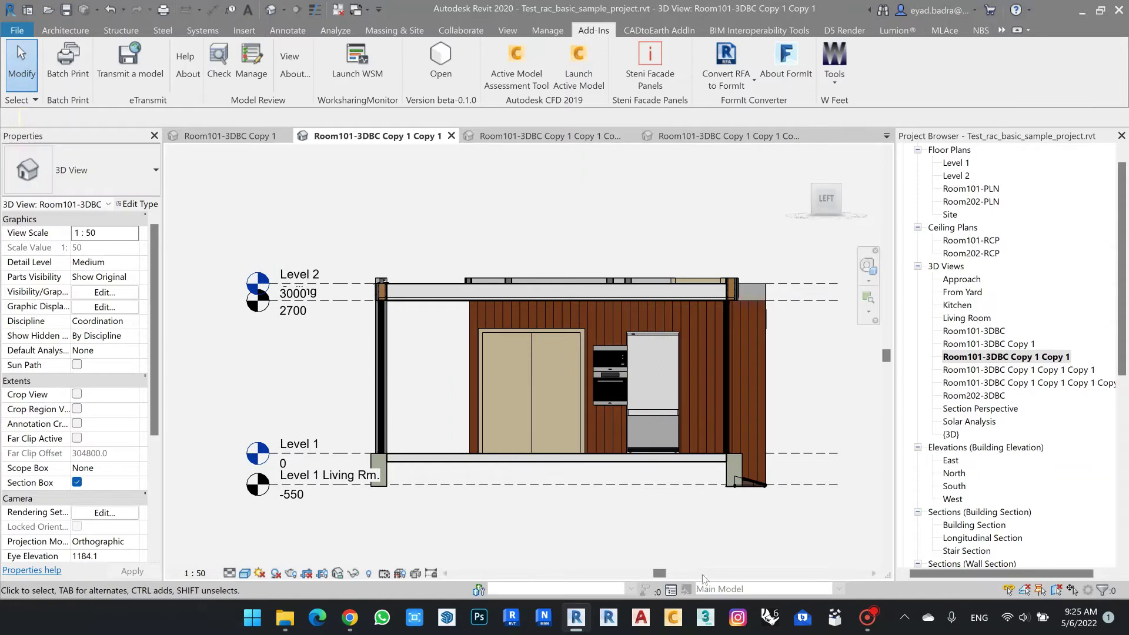
left_click(194, 574)
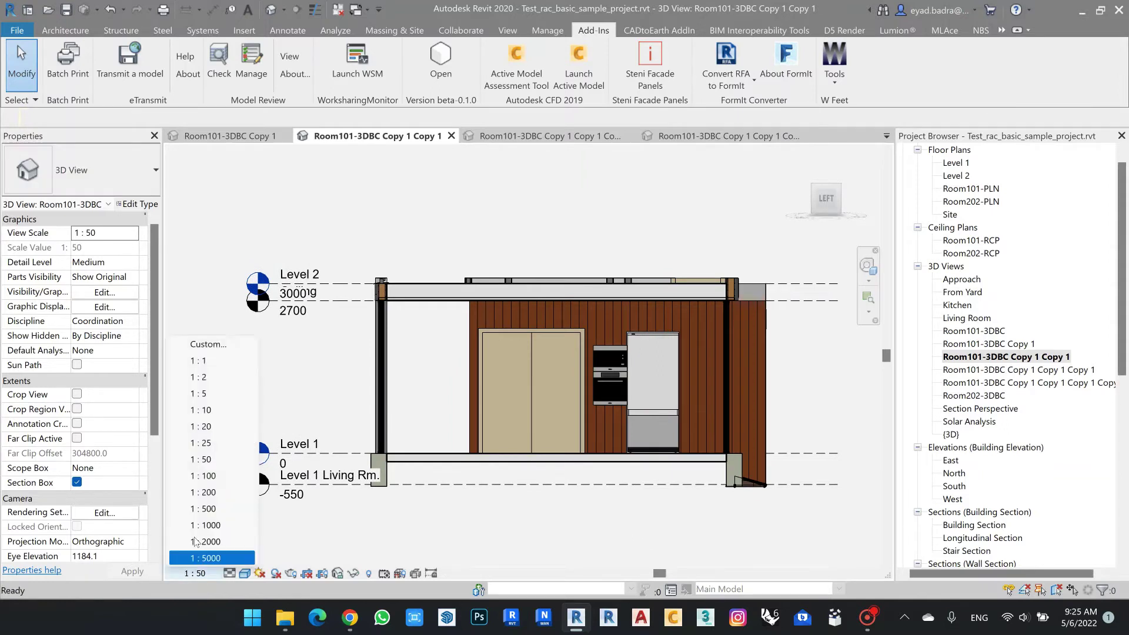
left_click(188, 442)
scroll(439, 408, "up", 2)
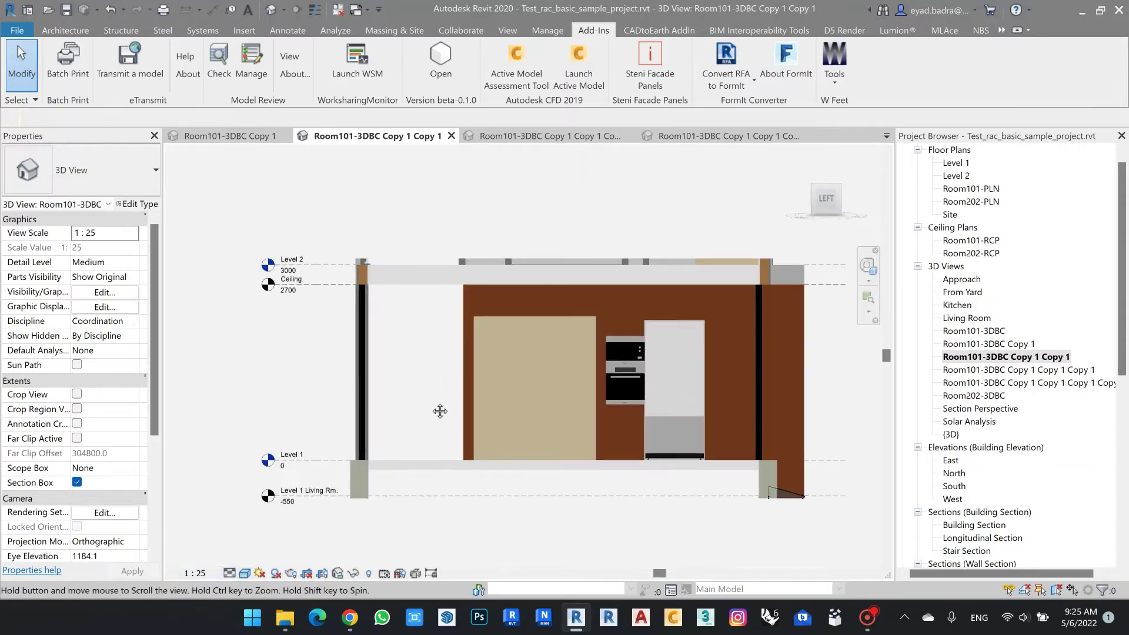
double_click(974, 369)
middle_click_drag(688, 474, 675, 469)
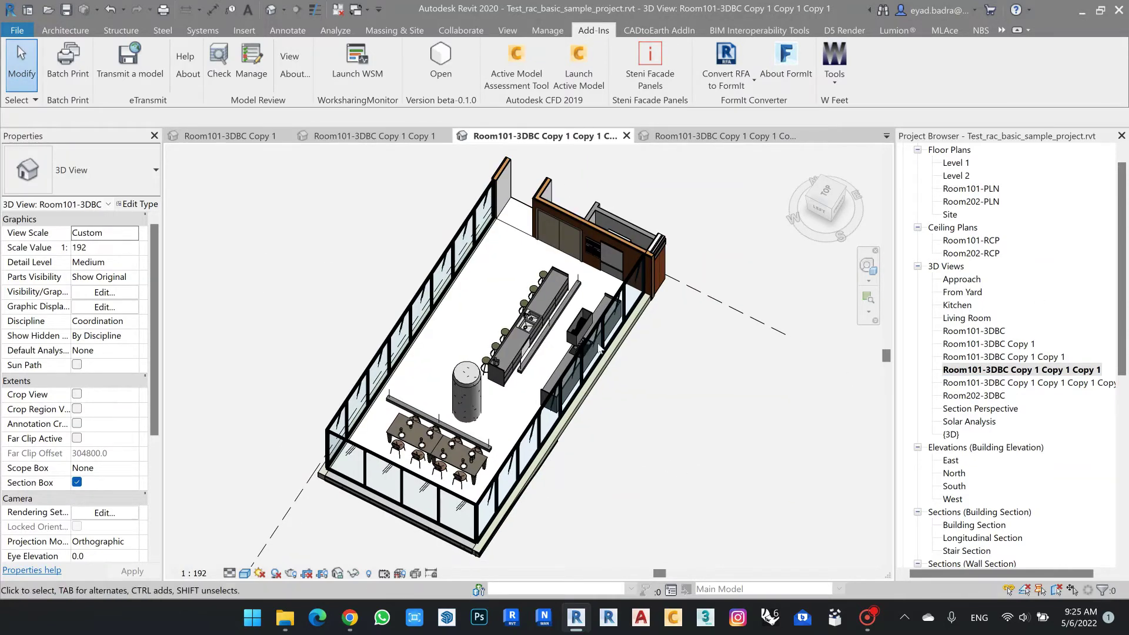
Open Room101-3DBC Copy 1 and set its view scale to 1:25
double_click(1001, 348)
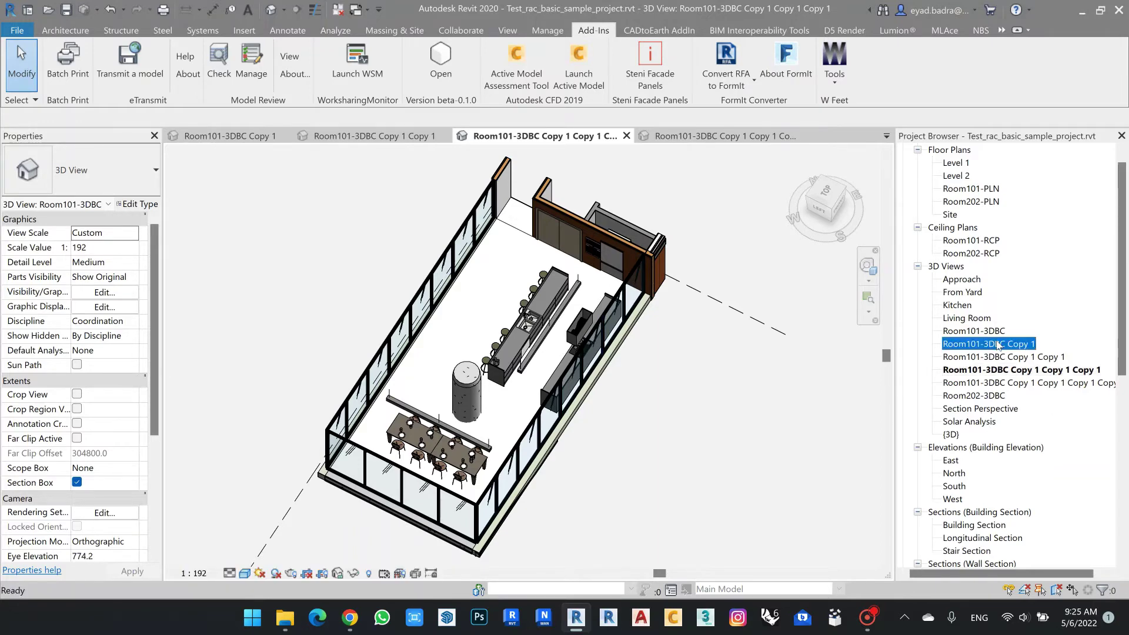
middle_click_drag(467, 254, 507, 280)
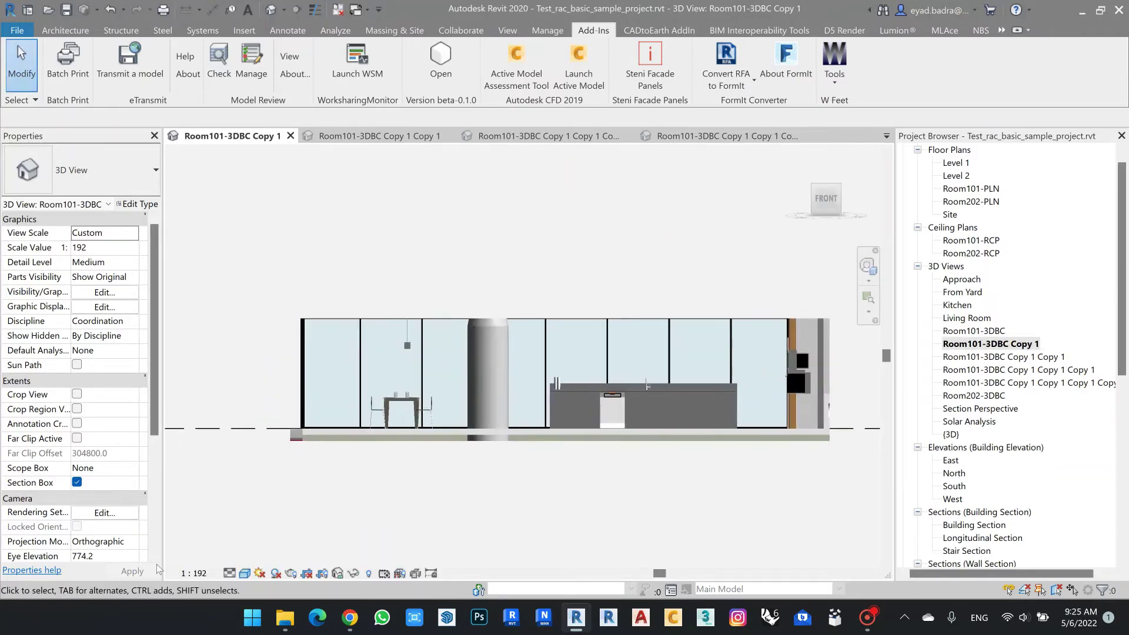
left_click(194, 573)
left_click(211, 443)
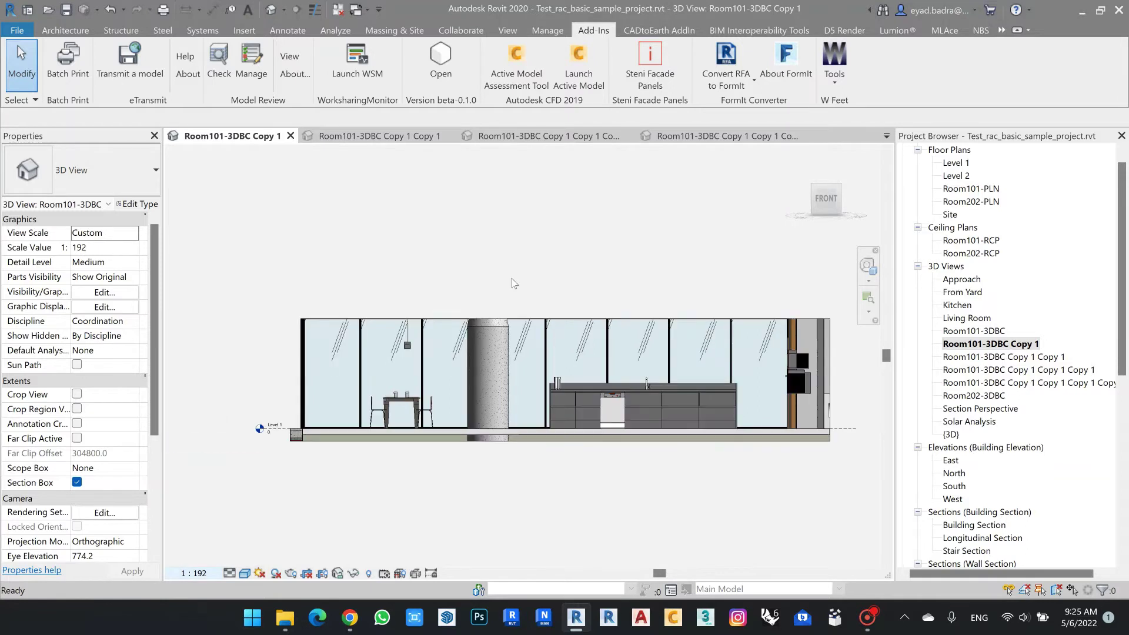
middle_click_drag(563, 245, 540, 260)
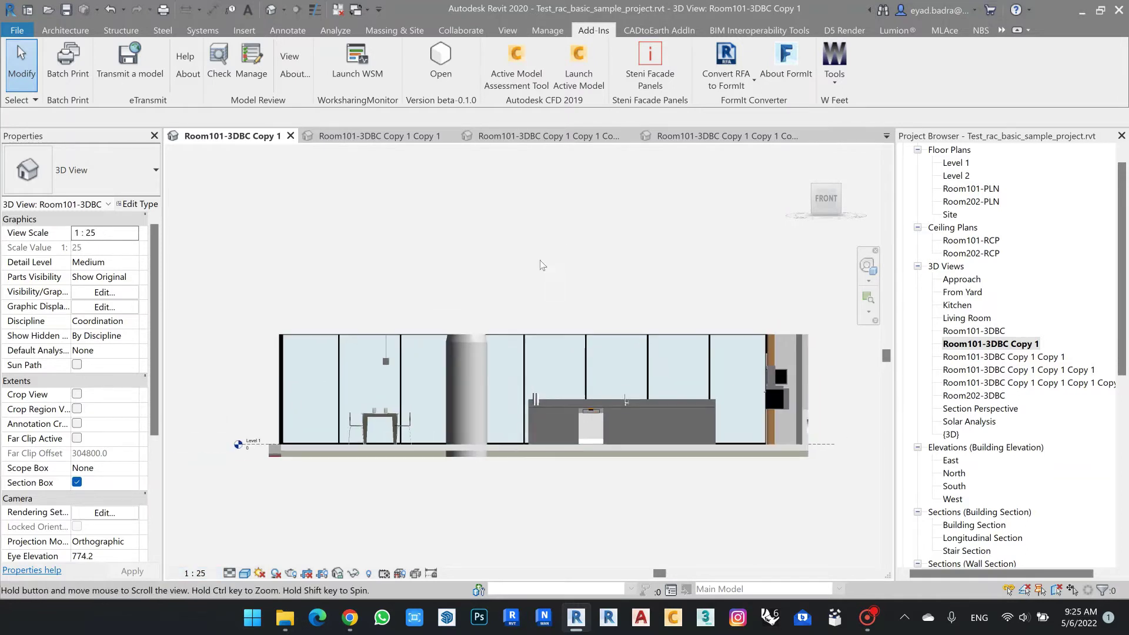
Stretch the section box from ceiling to foundation and return to the shaded display
left_click(370, 574)
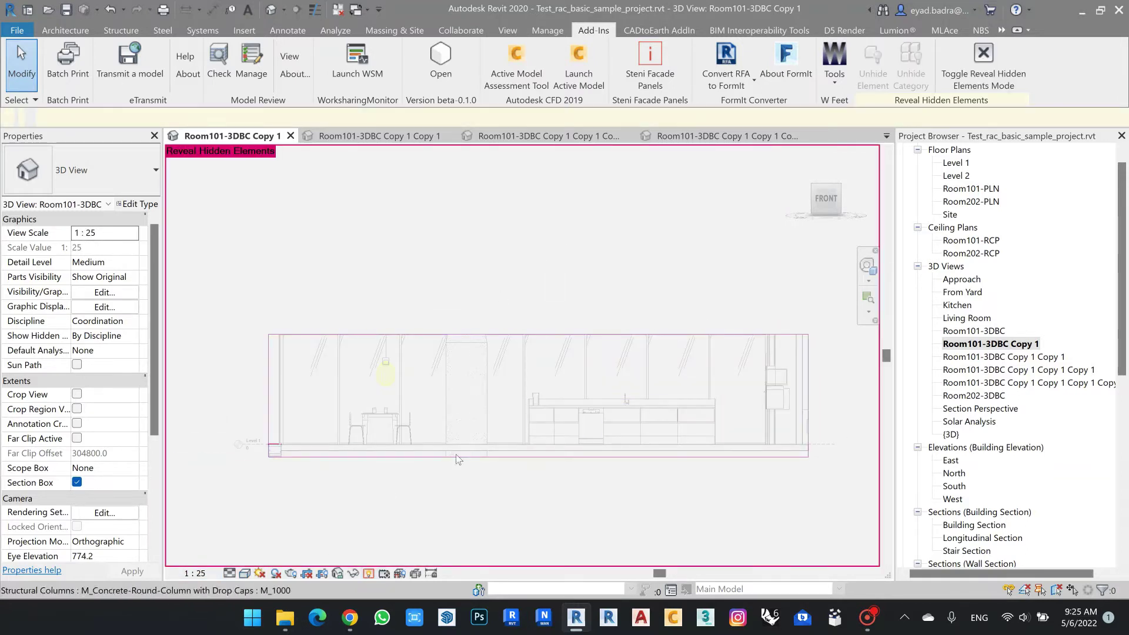
left_click(501, 335)
left_click_drag(539, 333, 538, 313)
left_click_drag(538, 457, 487, 477)
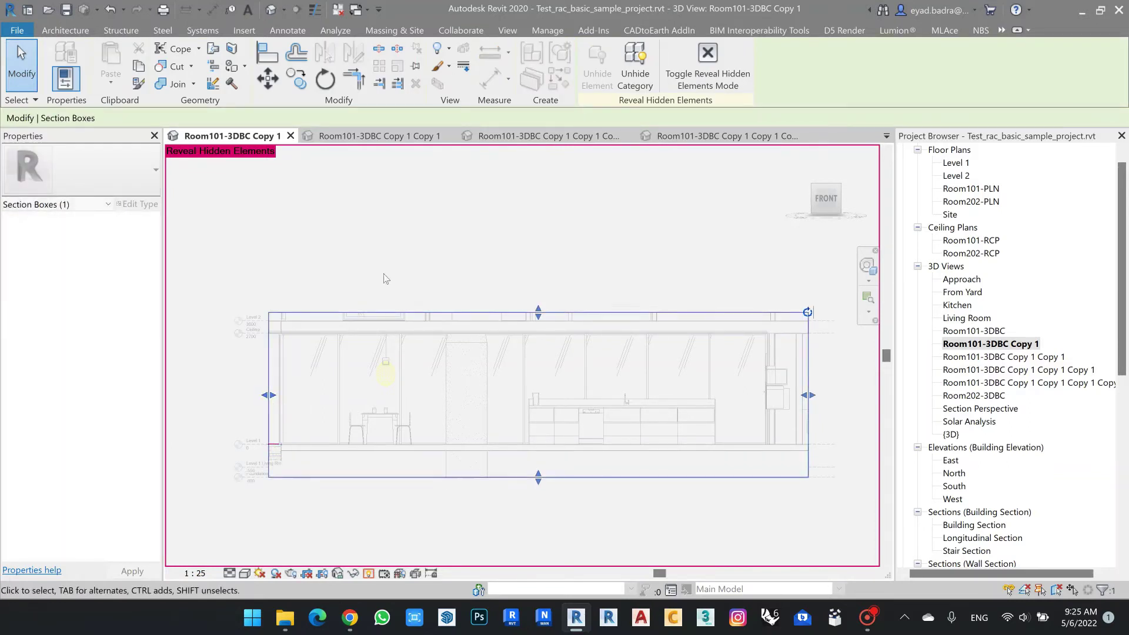
left_click(409, 250)
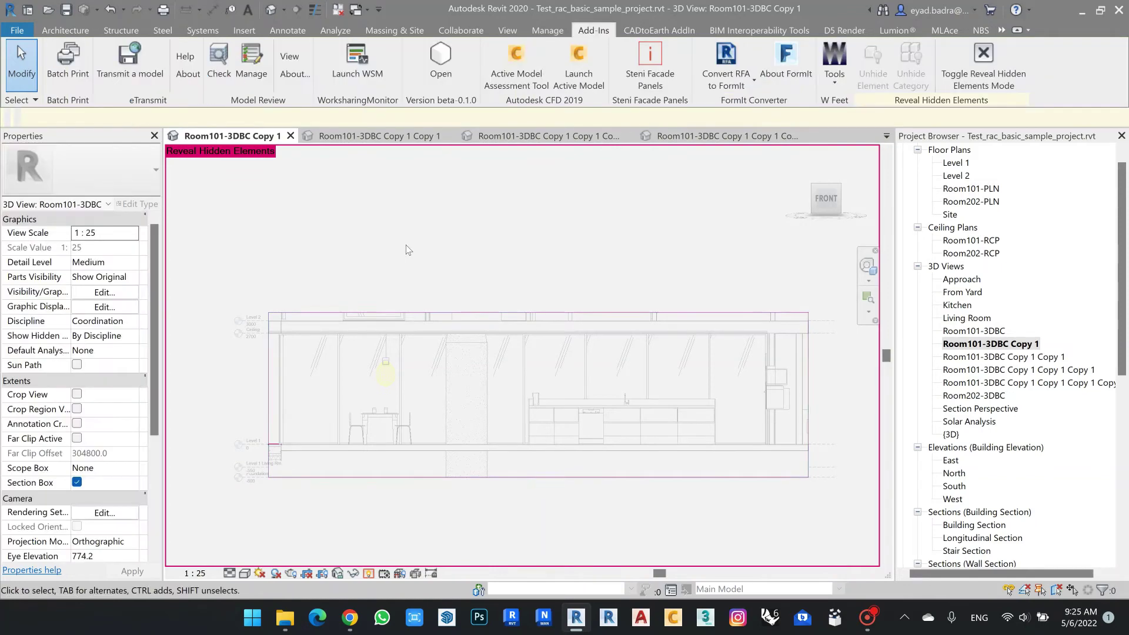
left_click(368, 573)
middle_click_drag(575, 222, 566, 218)
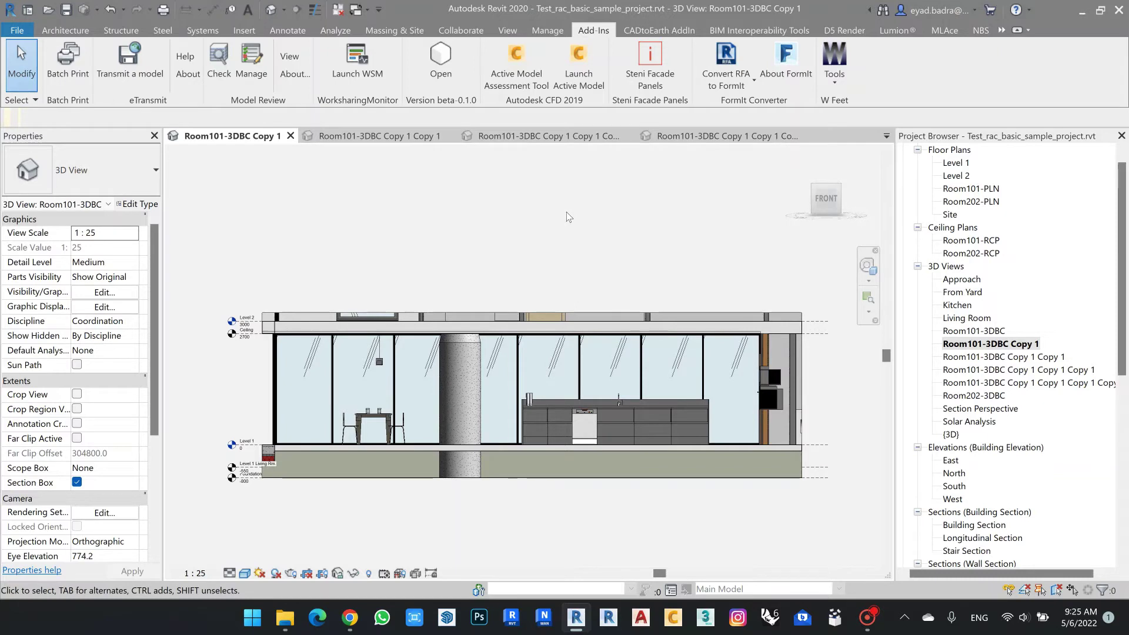
middle_click_drag(469, 358, 477, 361)
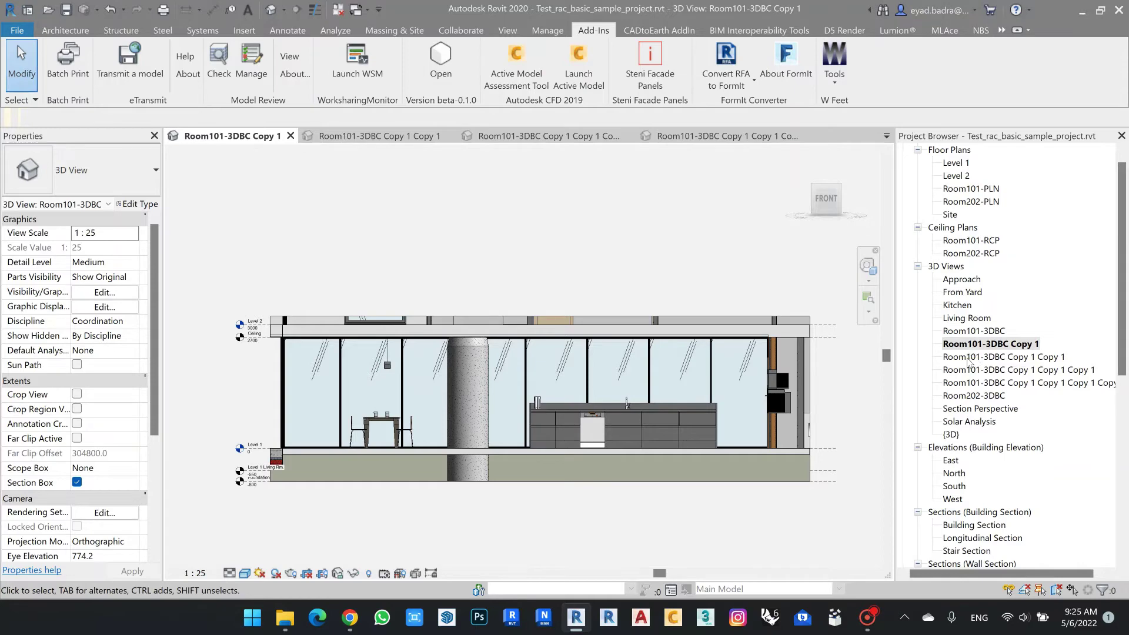
Reopen the original Room101-3DBC isometric view and scroll the browser down to Sheets
double_click(968, 331)
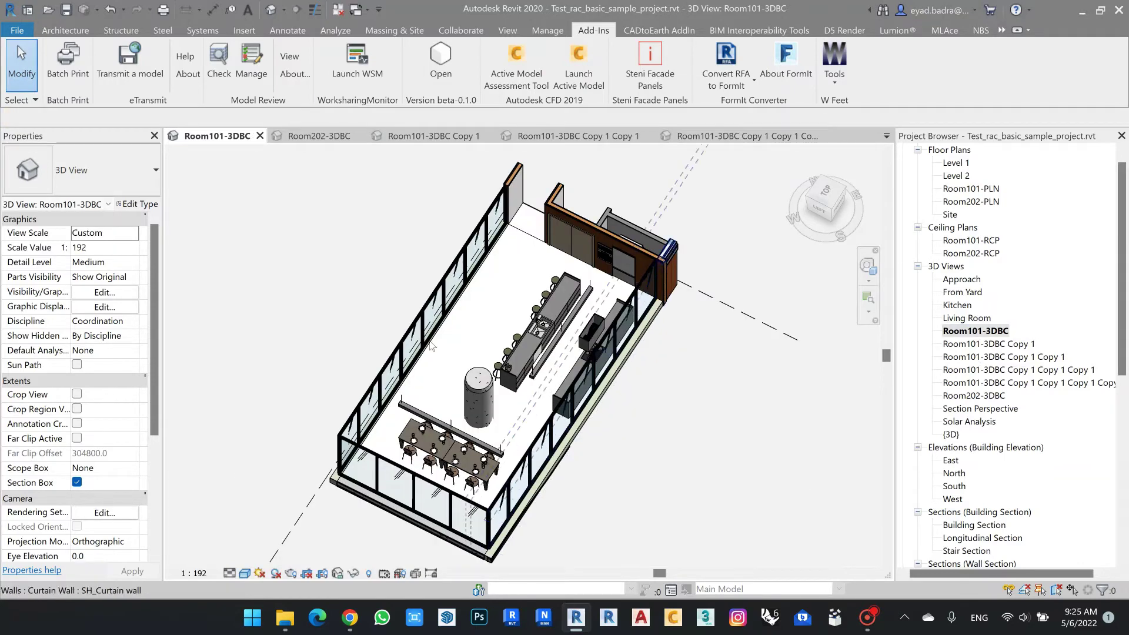
scroll(977, 242, "up", 1)
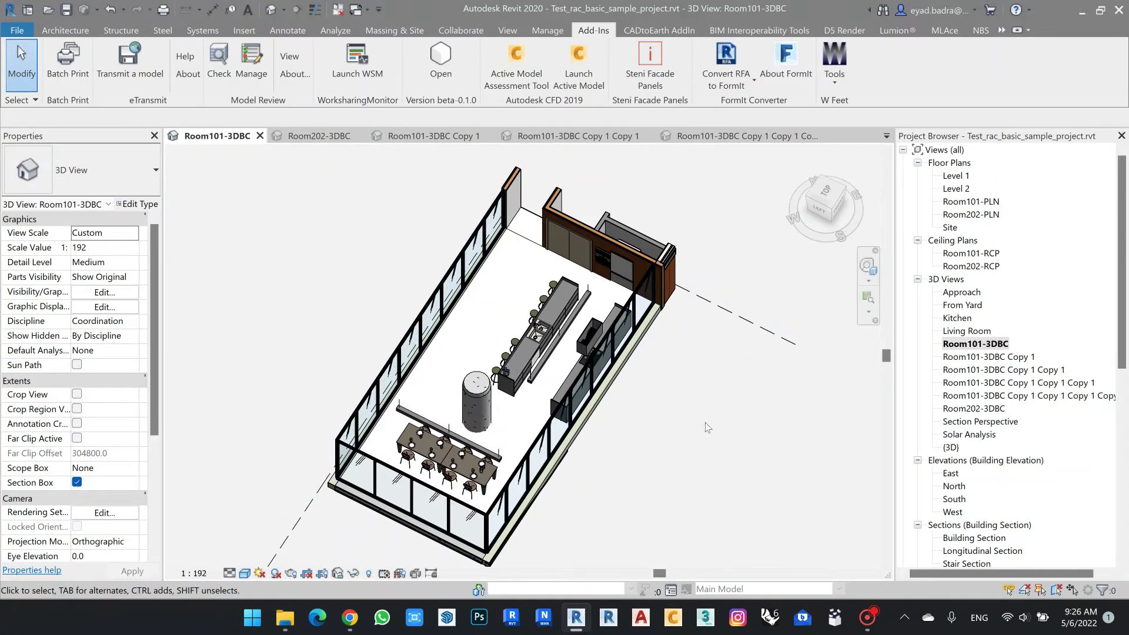
scroll(967, 333, "down", 10)
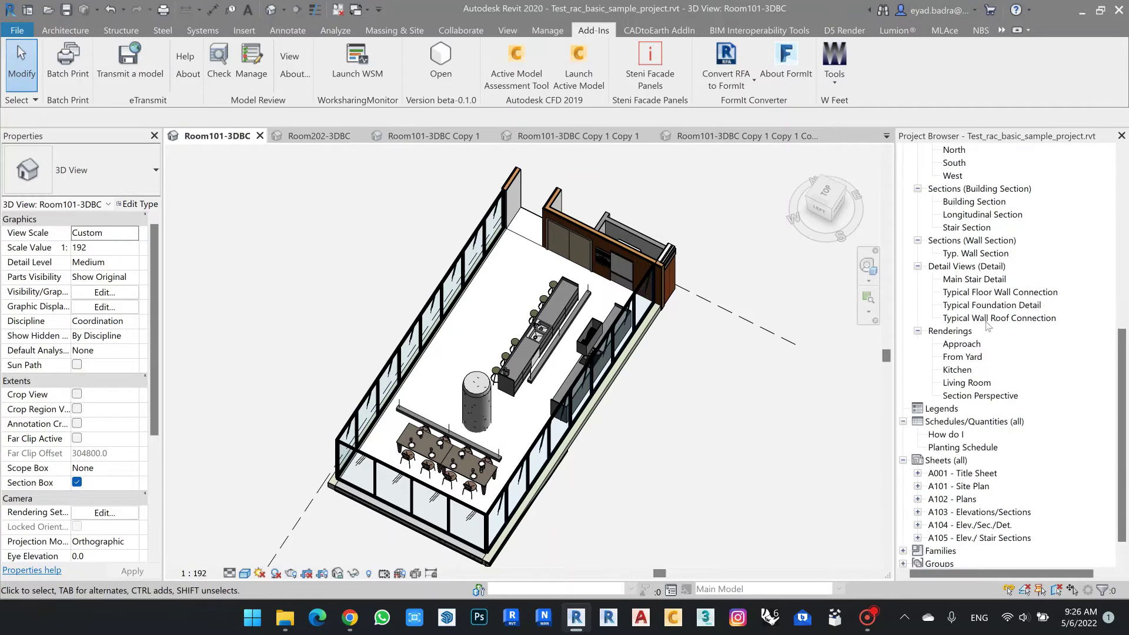
Create sheet A002 using the A1_AR_ARENA titleblock loaded from A1_AR_ARENA.rfa
right_click(954, 436)
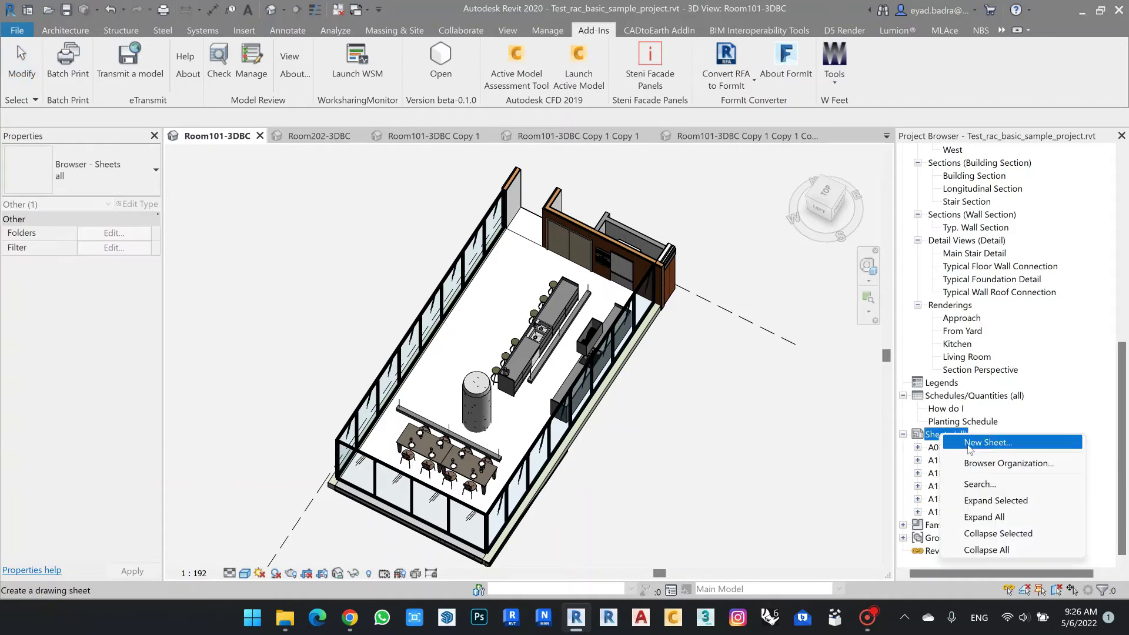
left_click(988, 442)
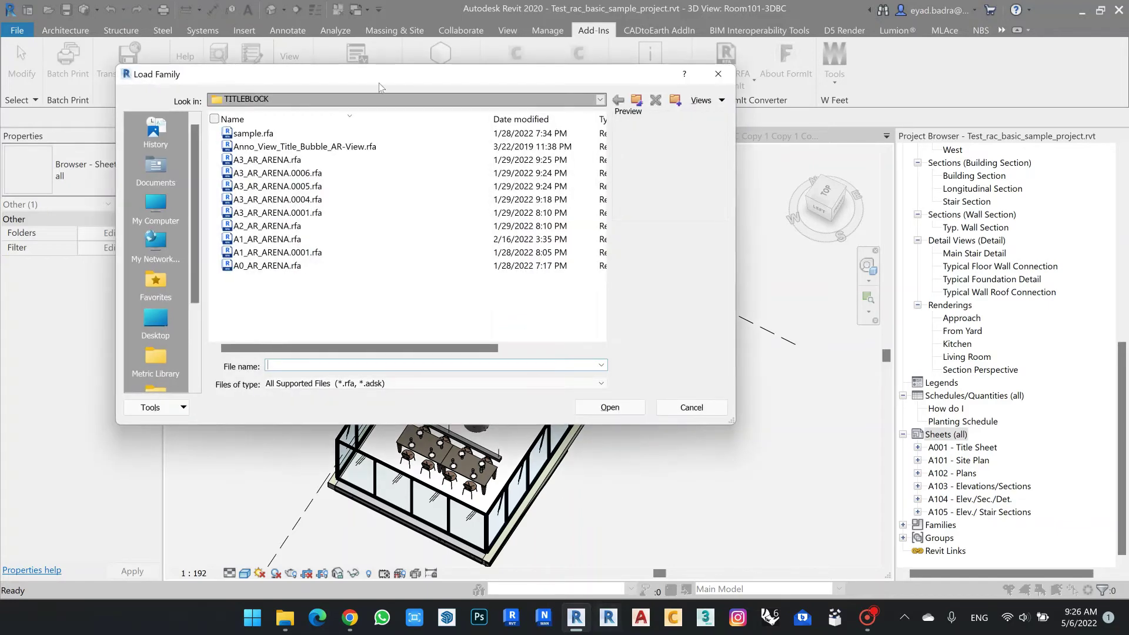
left_click(274, 241)
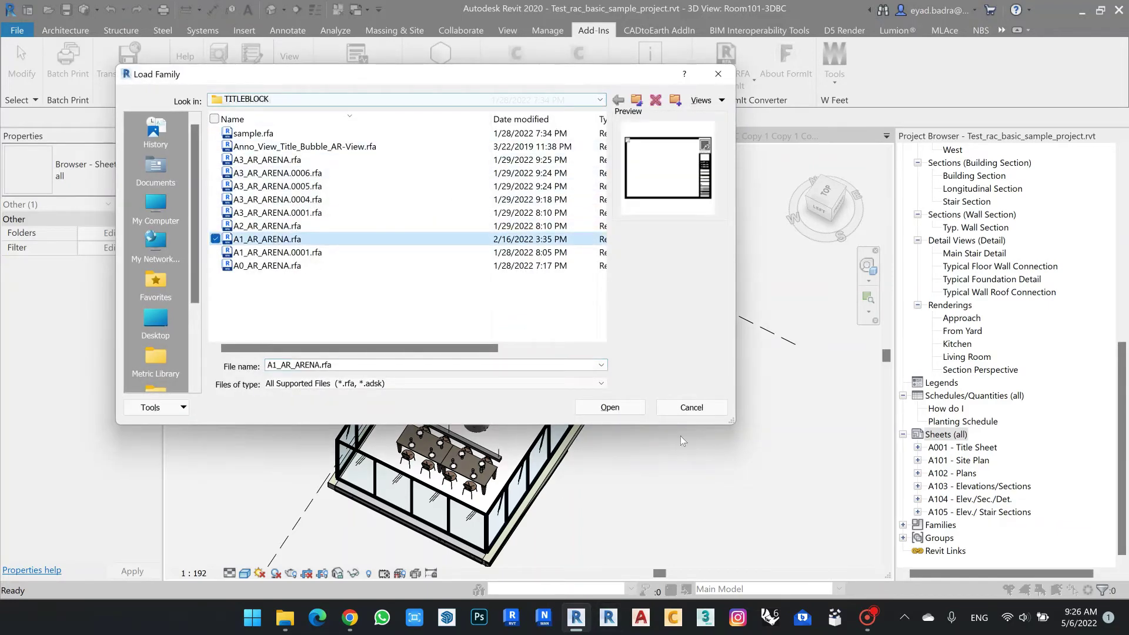
left_click(616, 412)
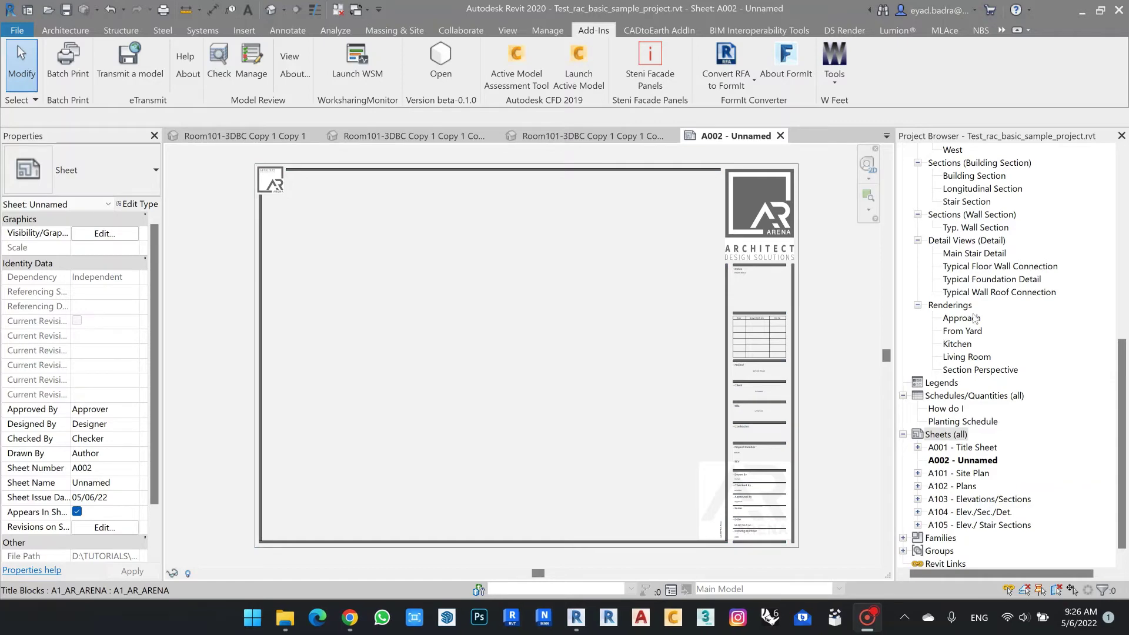
scroll(975, 318, "up", 10)
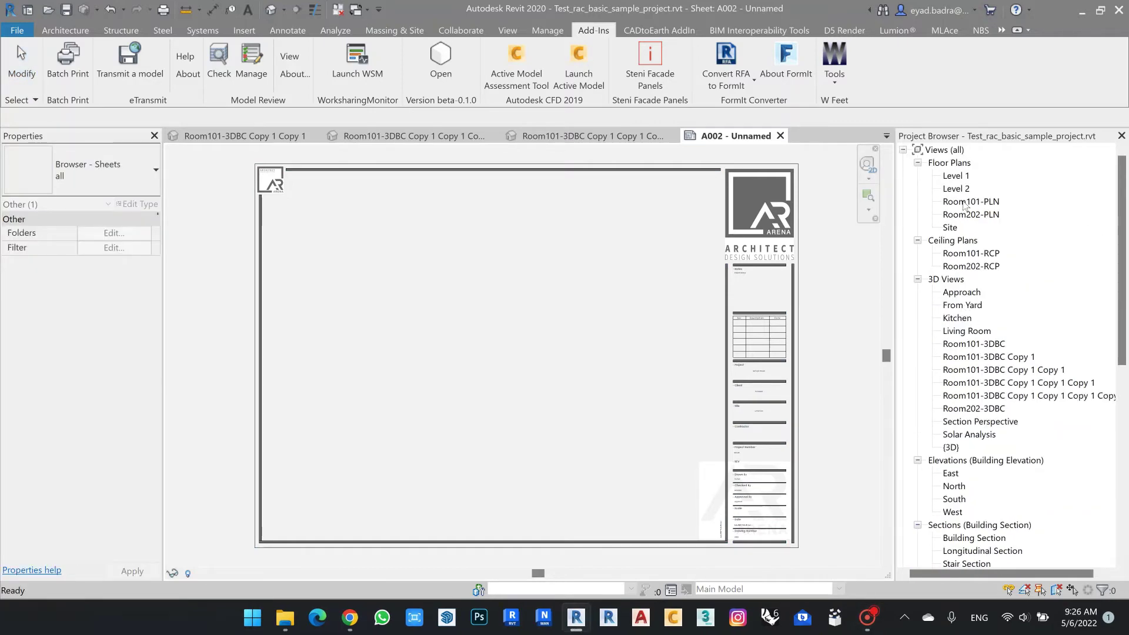
Open the Room101-PLN floor plan and start WhiteFeet's Add Tags to Existing Views
double_click(968, 202)
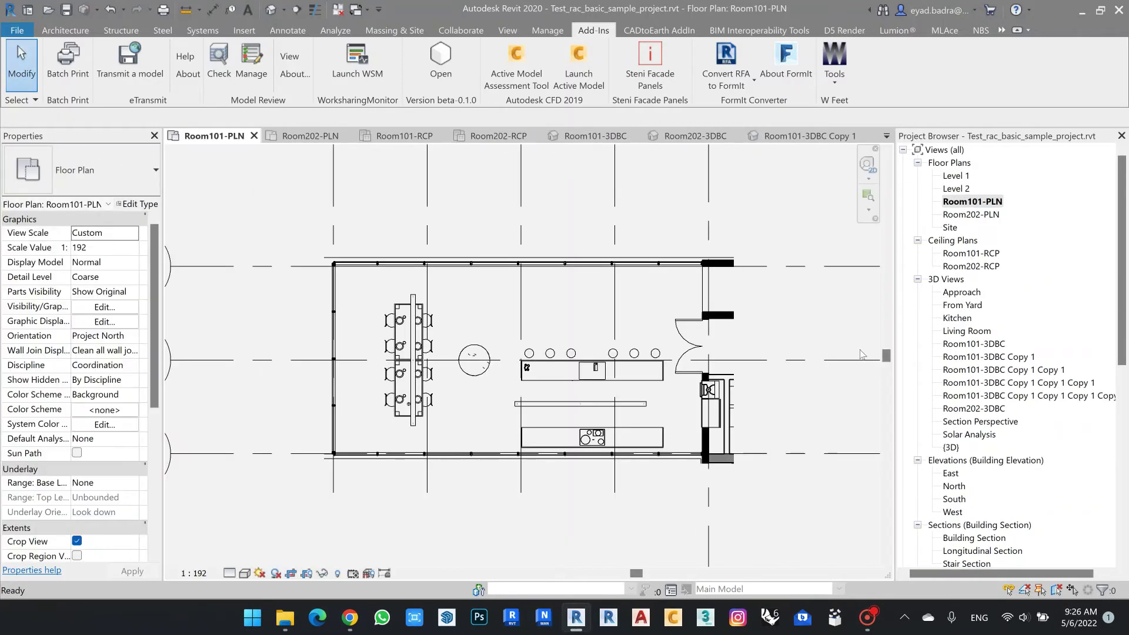
mouse_move(580, 297)
middle_mouse_down()
mouse_move(563, 316)
mouse_move(580, 313)
middle_mouse_up()
left_click(836, 65)
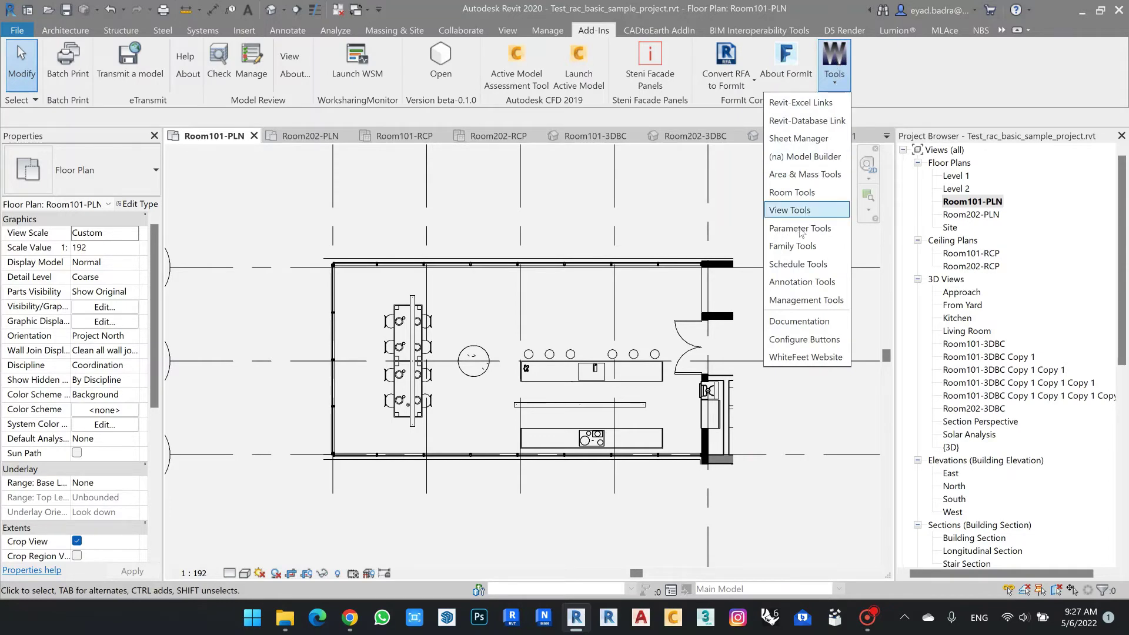
left_click(790, 210)
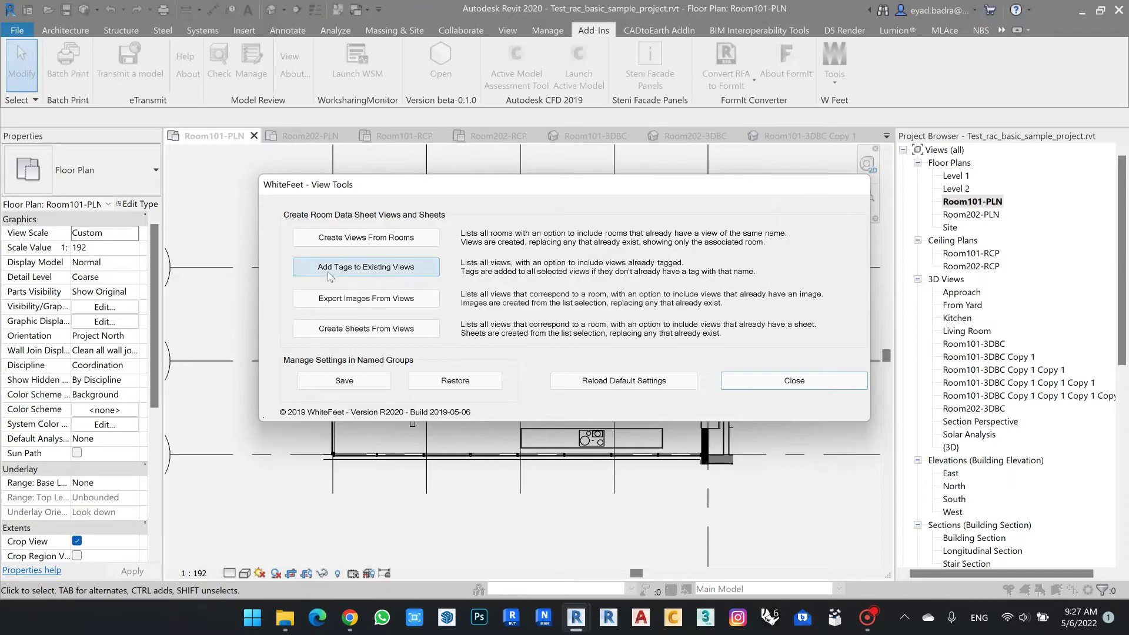
left_click(381, 270)
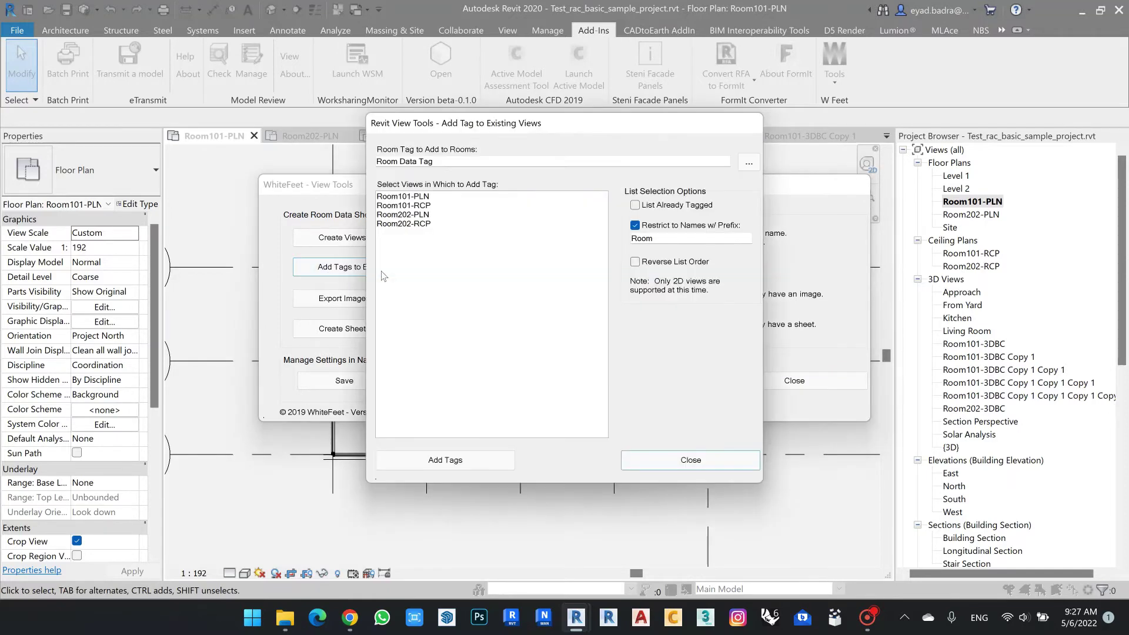
Add Room Tag With Area tags to the four Room101 and Room202 plan views
left_click(426, 200)
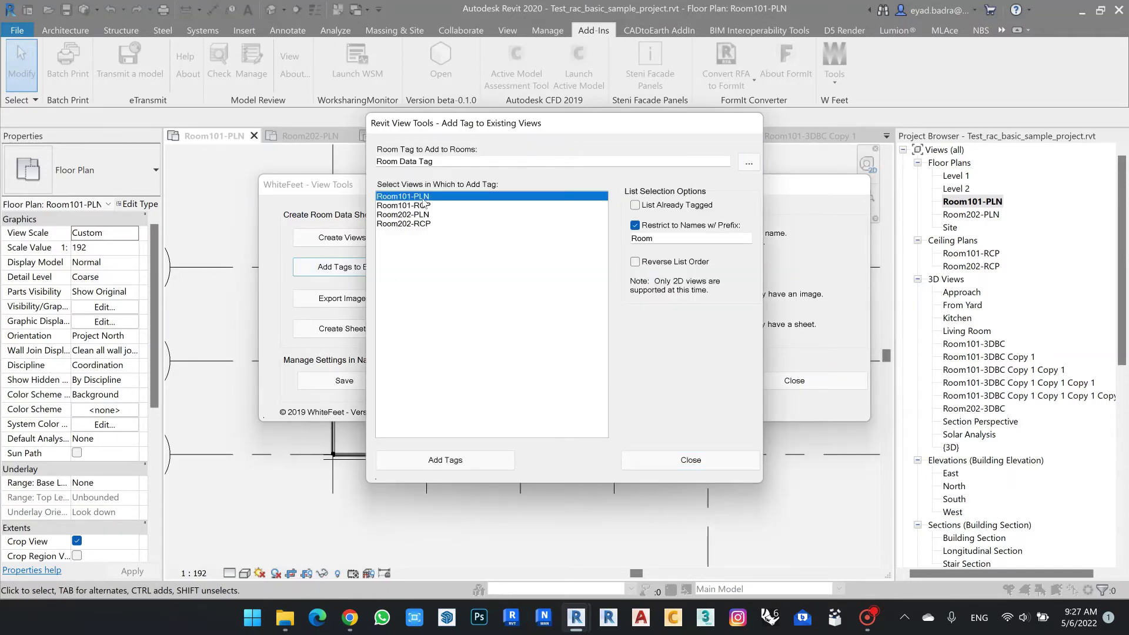
left_click_drag(423, 210, 424, 228)
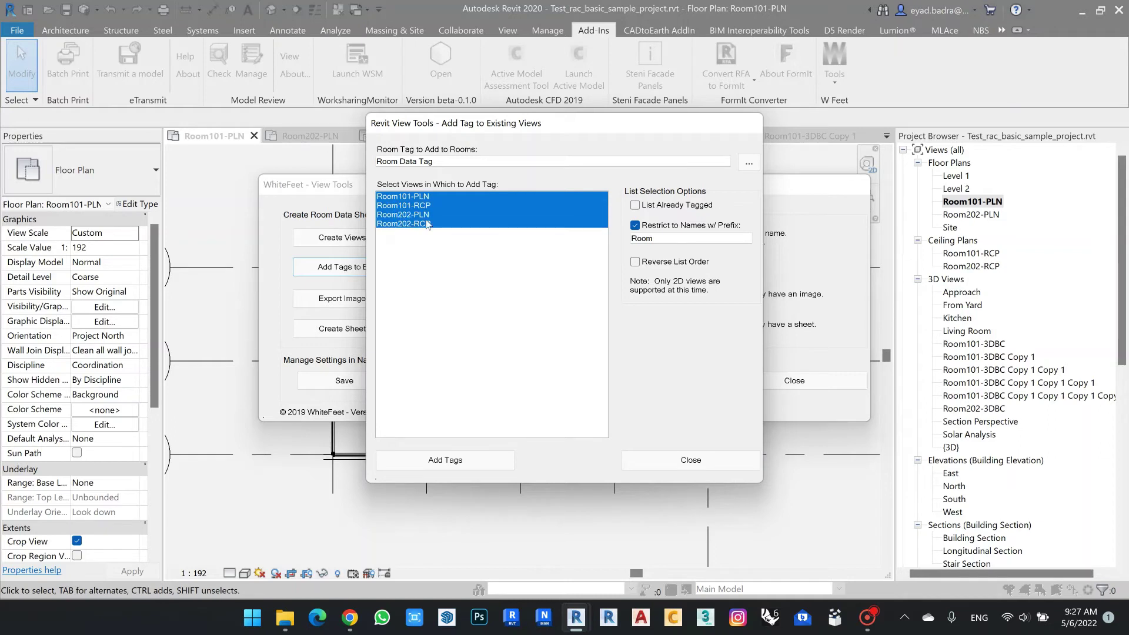
left_click(747, 163)
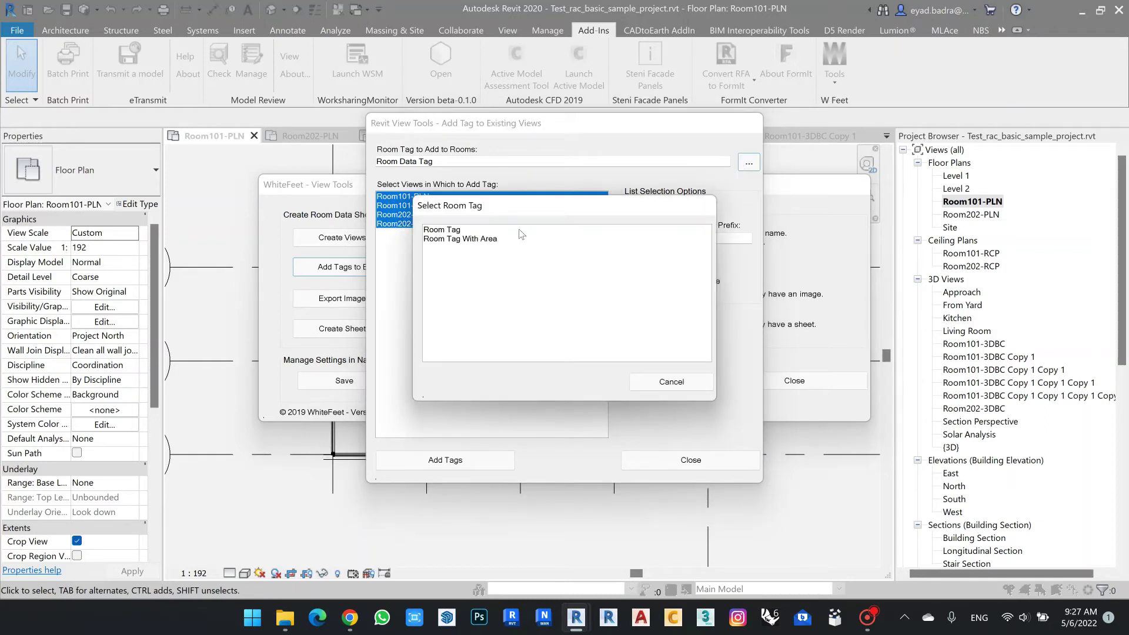
double_click(476, 238)
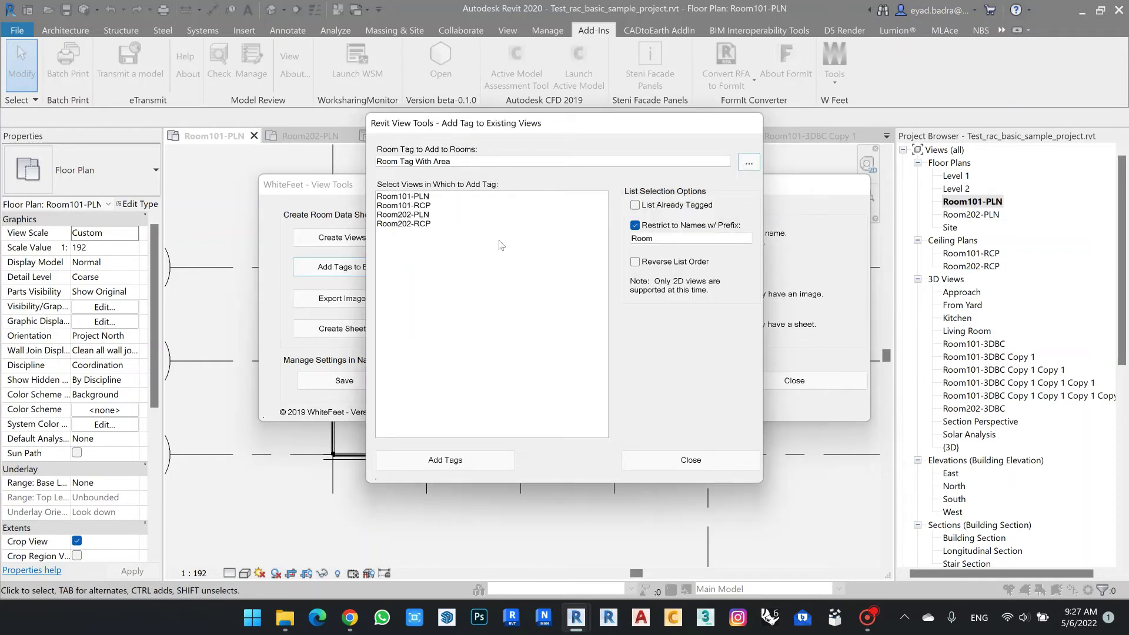
left_click(454, 464)
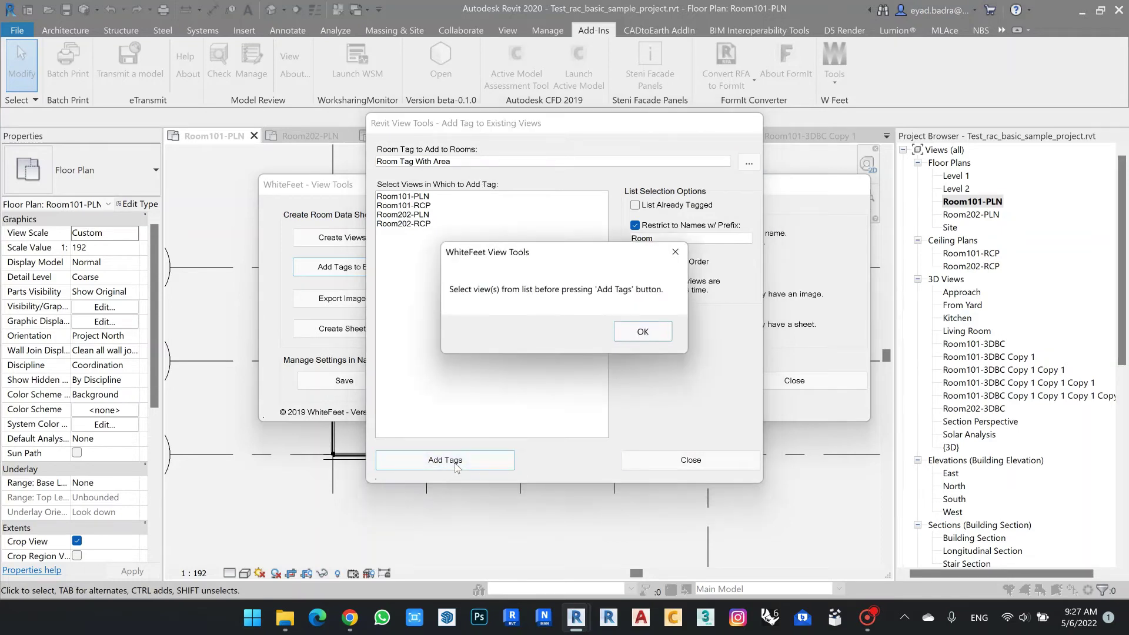
left_click(647, 333)
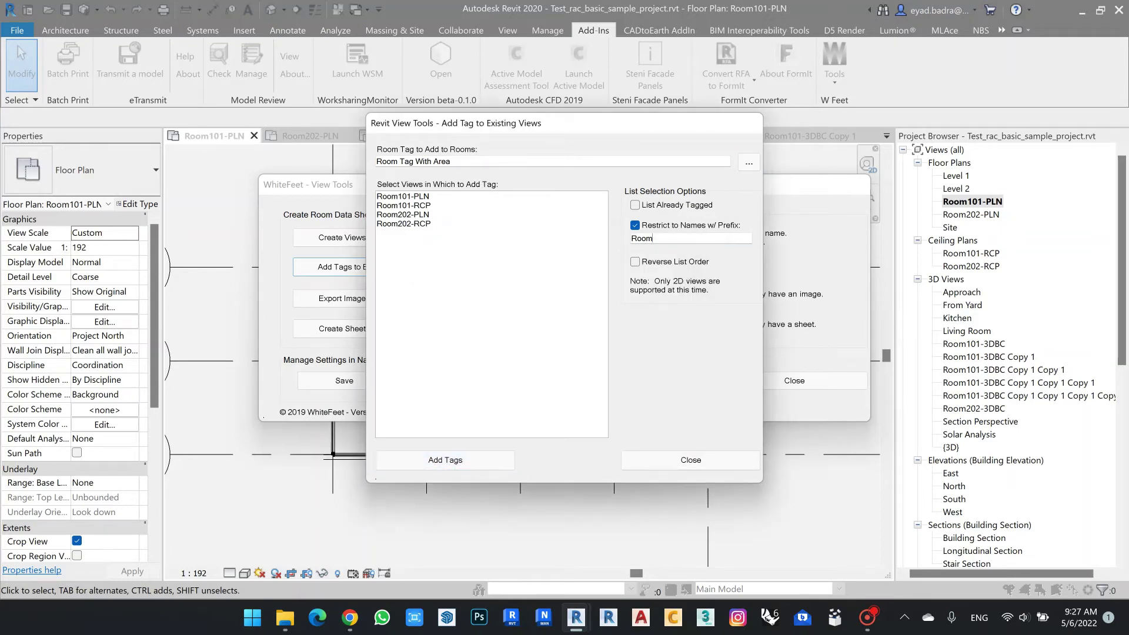
left_click(445, 461)
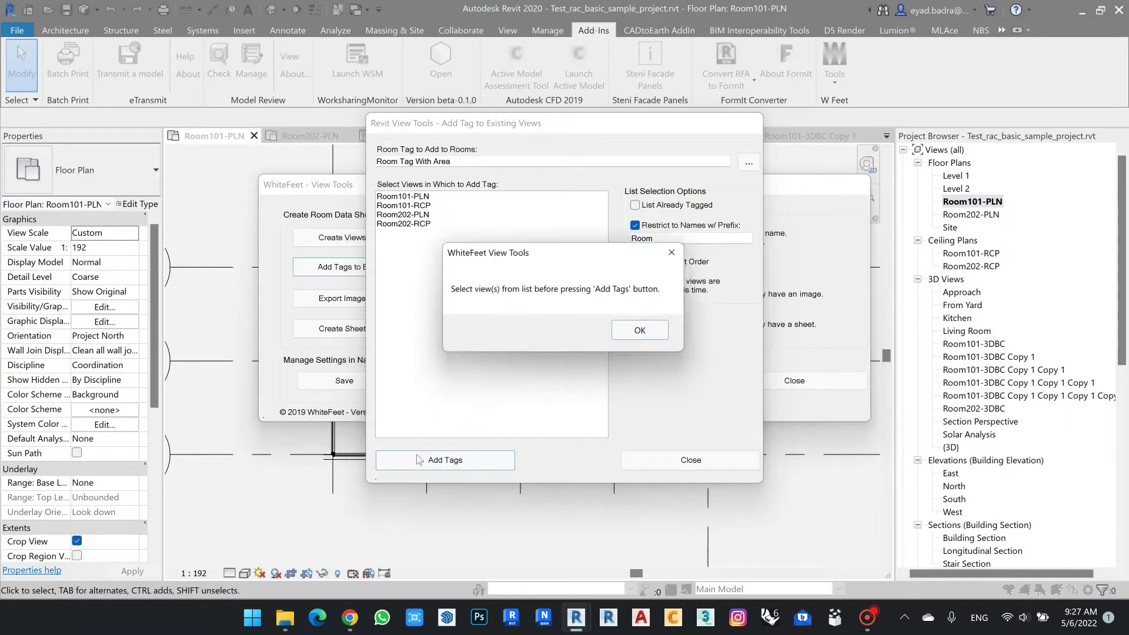
left_click(643, 333)
left_click(402, 197)
left_click(418, 228, "shift")
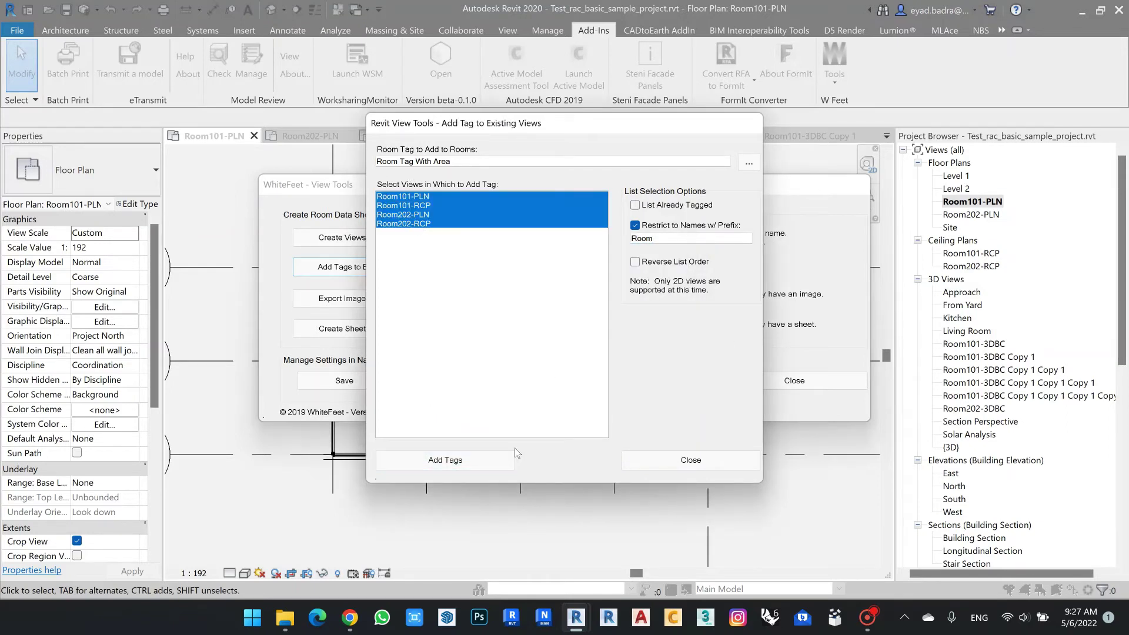
left_click(479, 464)
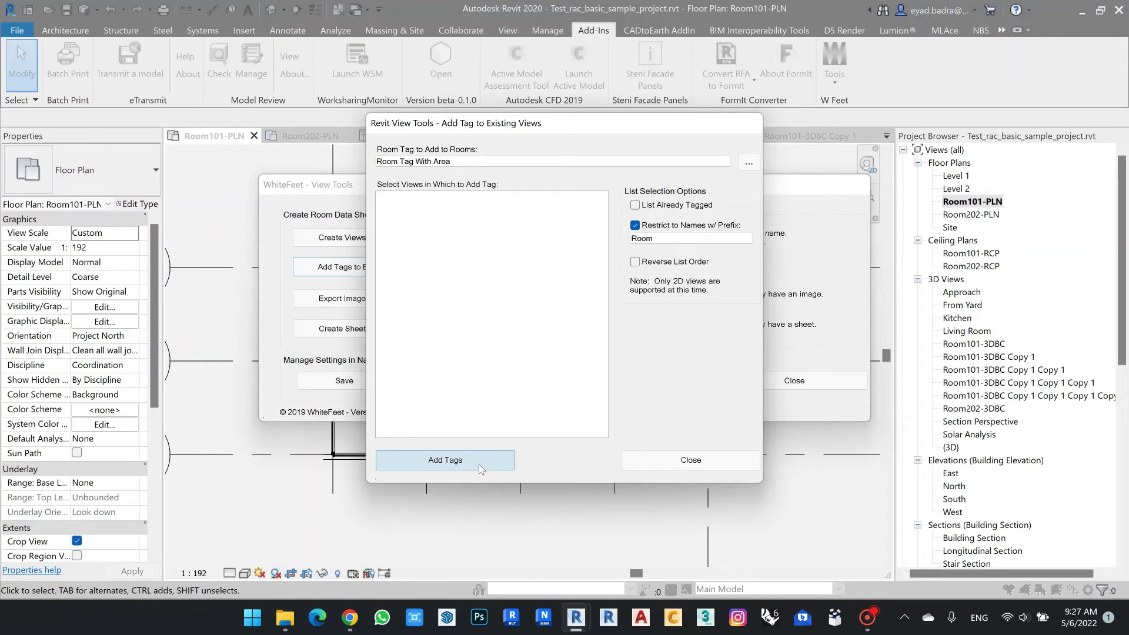
left_click(654, 464)
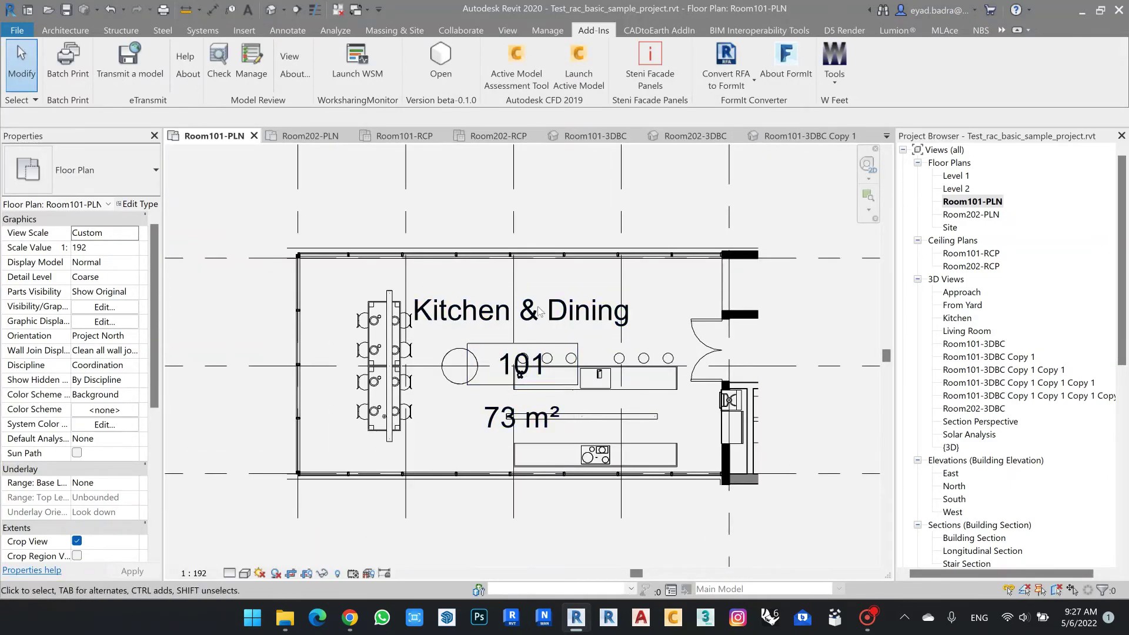
Check Room101-RCP and Room101-PLN, then display the sectioned Room101-3DBC 3D view
double_click(971, 254)
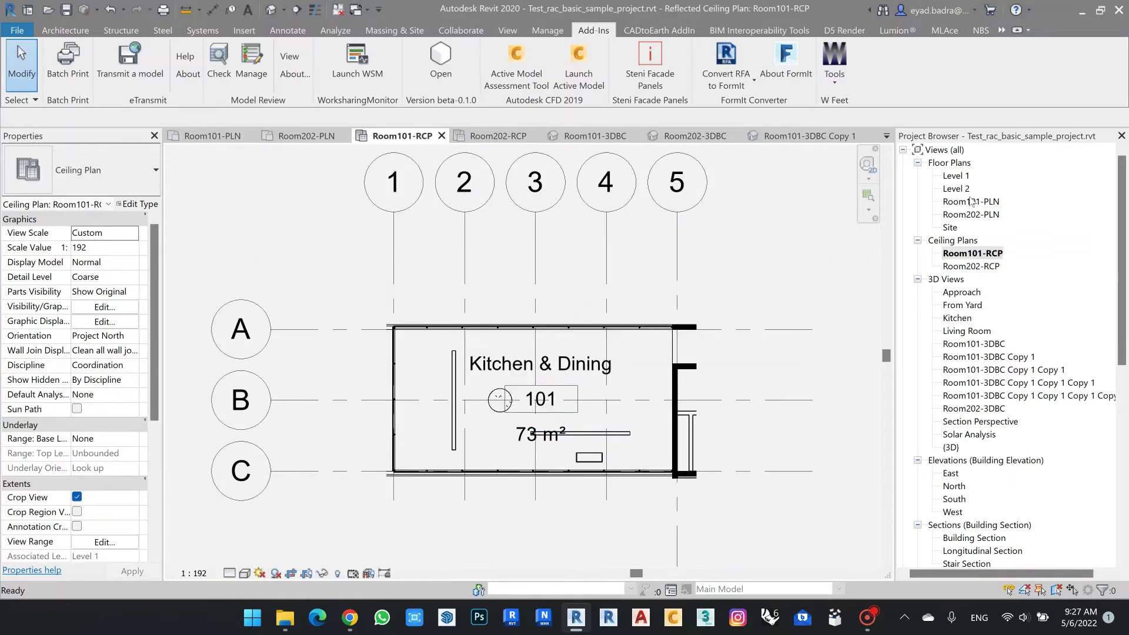
double_click(971, 202)
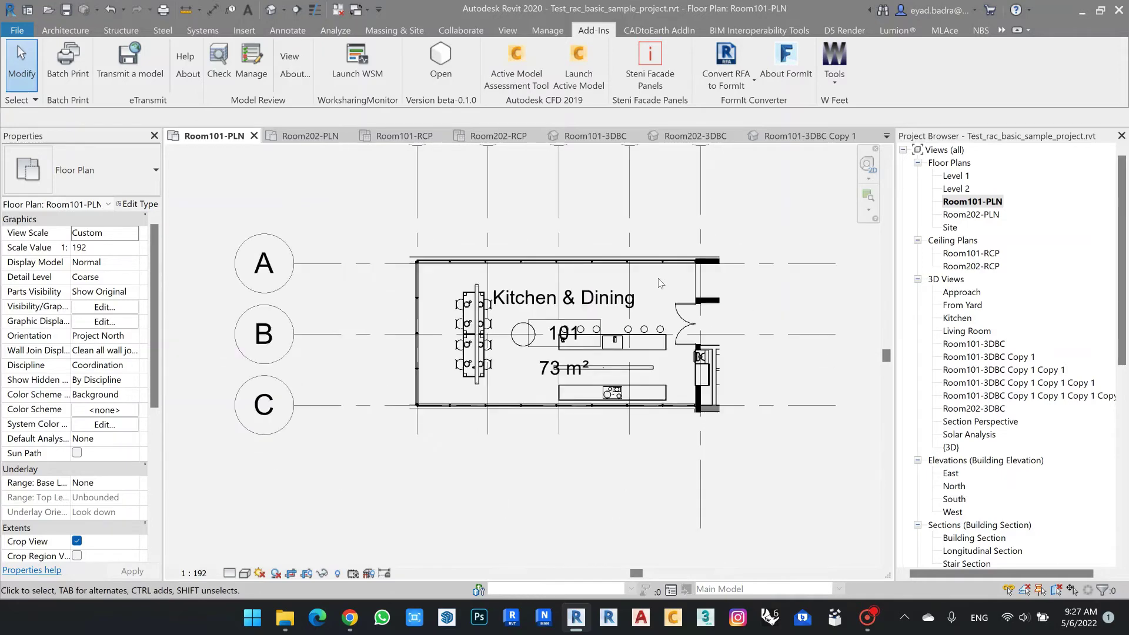
double_click(974, 345)
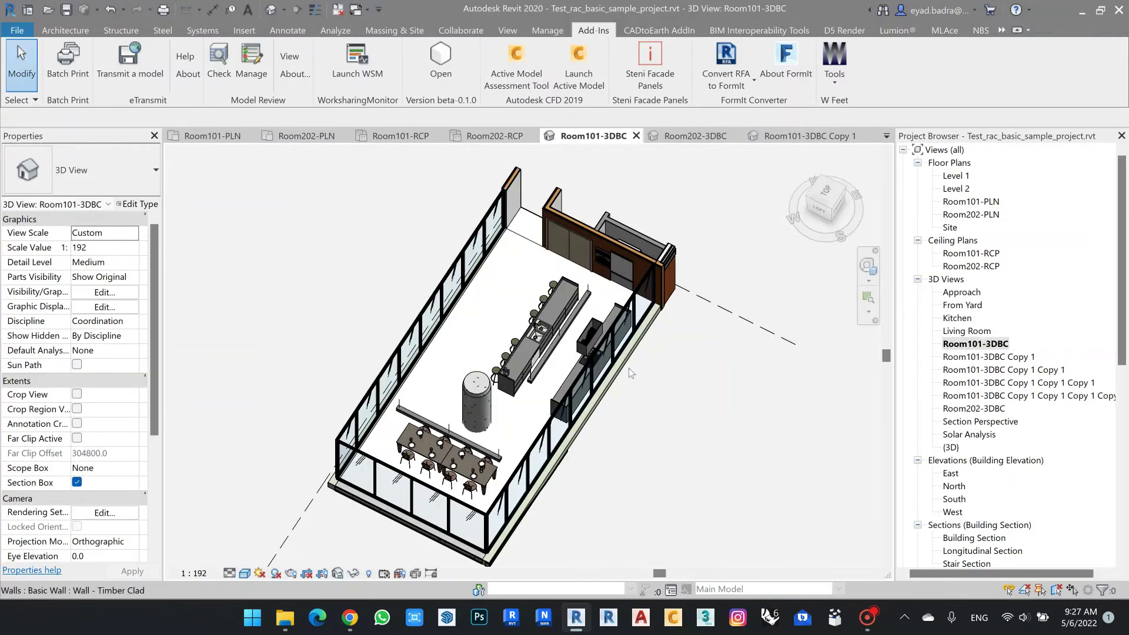
scroll(674, 331, "down", 3)
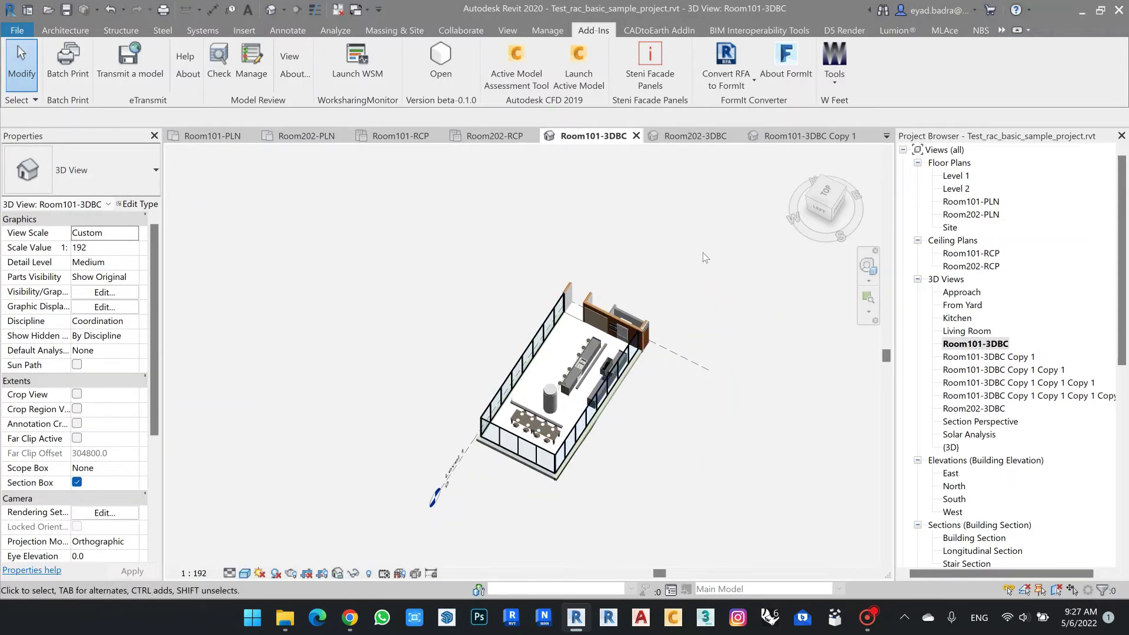
middle_click_drag(703, 252, 704, 288)
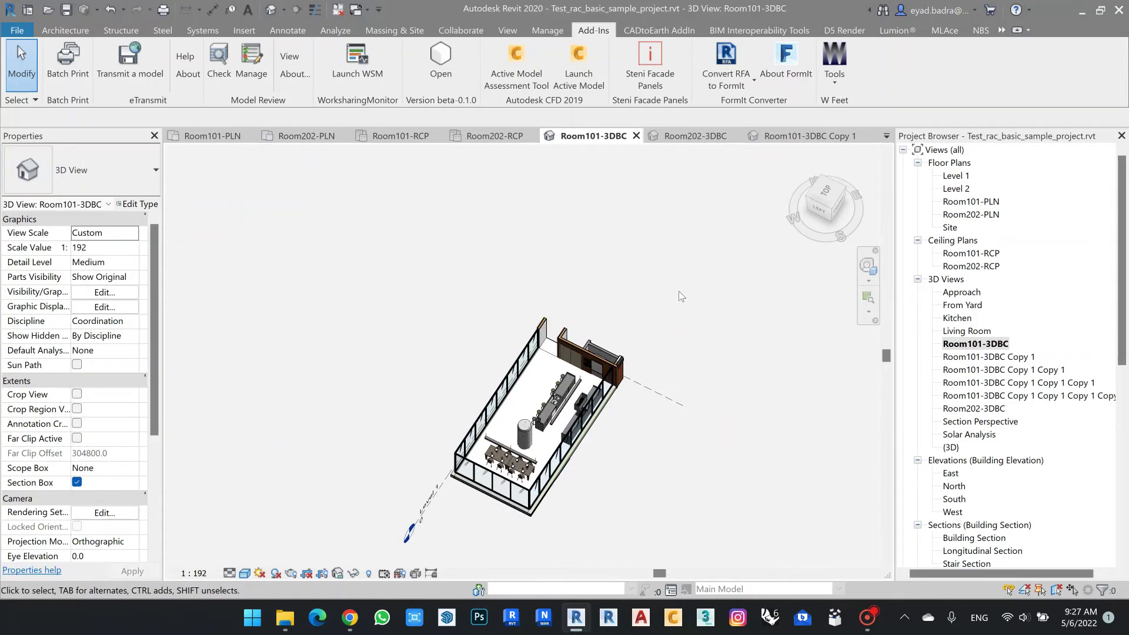
Cancel the general file-open dialog and choose to open a Revit family instead
left_click(23, 31)
left_click(89, 136)
left_click(197, 171)
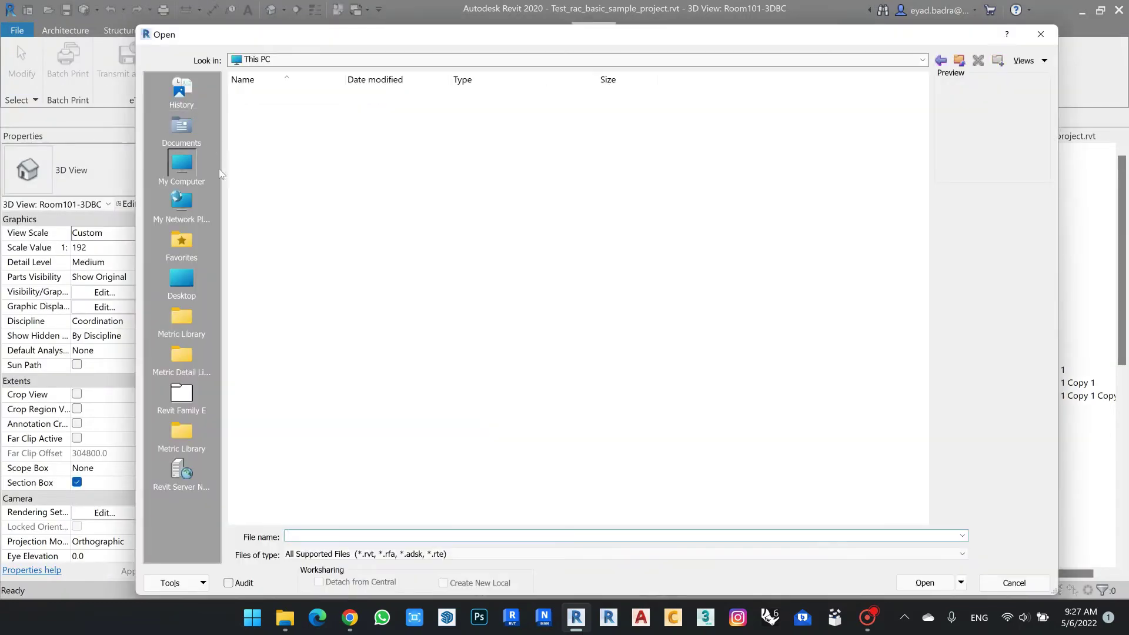
left_click(1041, 35)
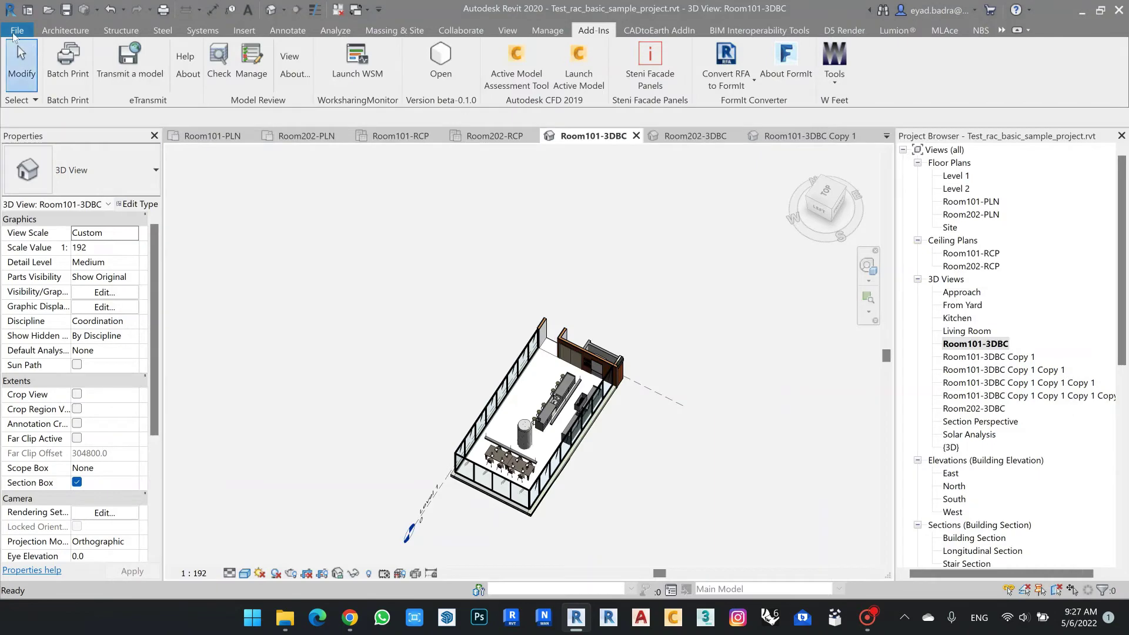
left_click(17, 30)
mouse_move(53, 132)
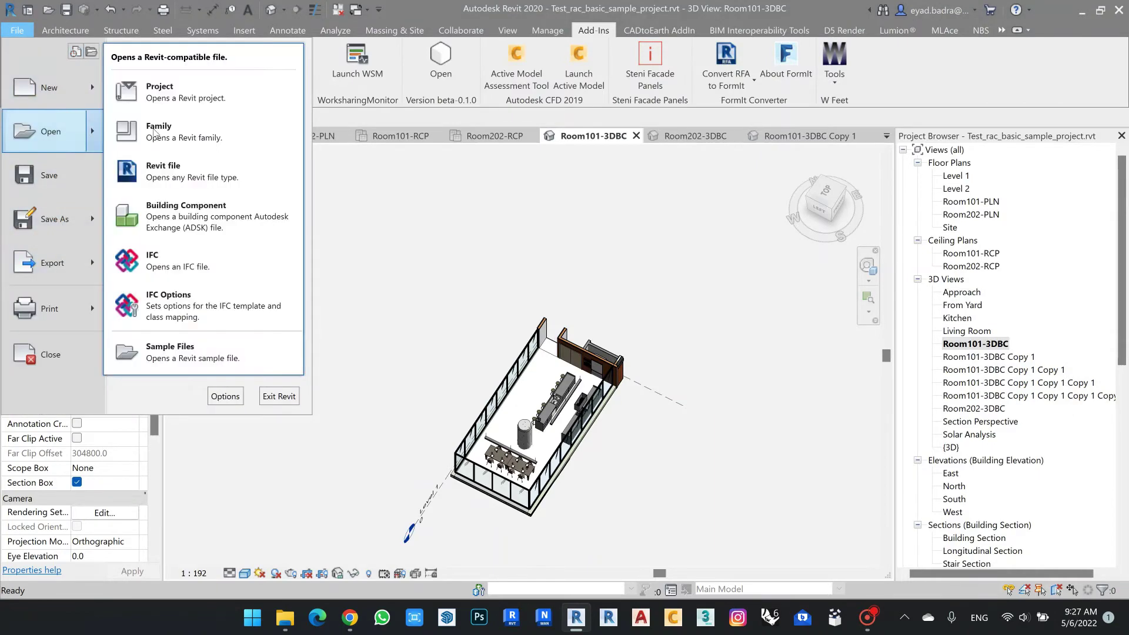
left_click(189, 135)
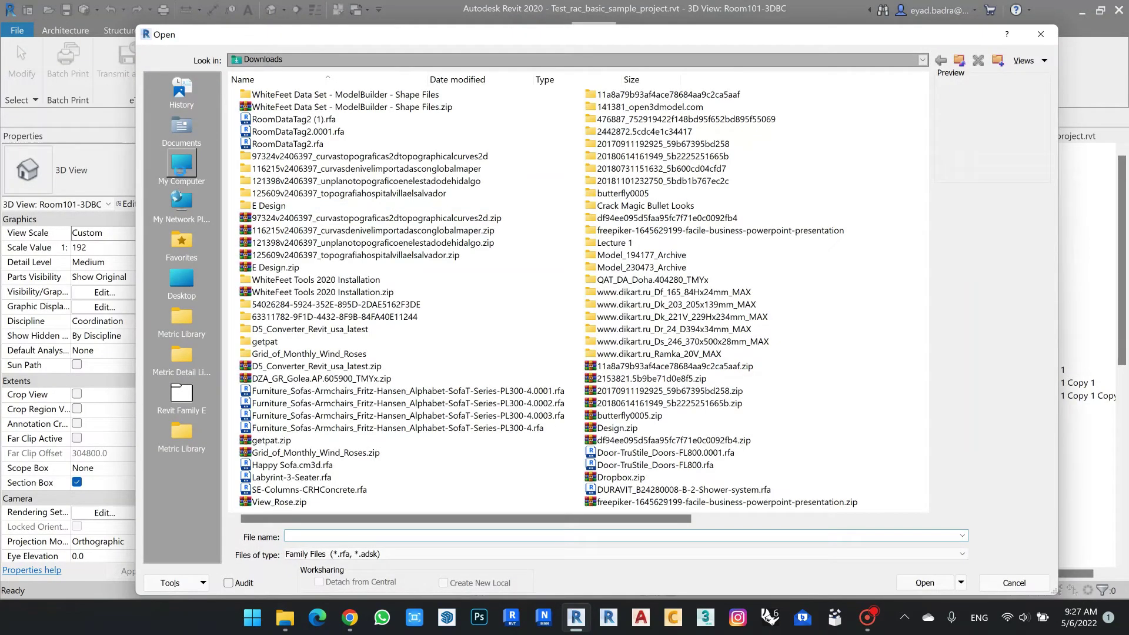
Open RoomDataTag2.rfa from Downloads and load it into the project
left_click(180, 167)
left_click(192, 277)
left_click(288, 156)
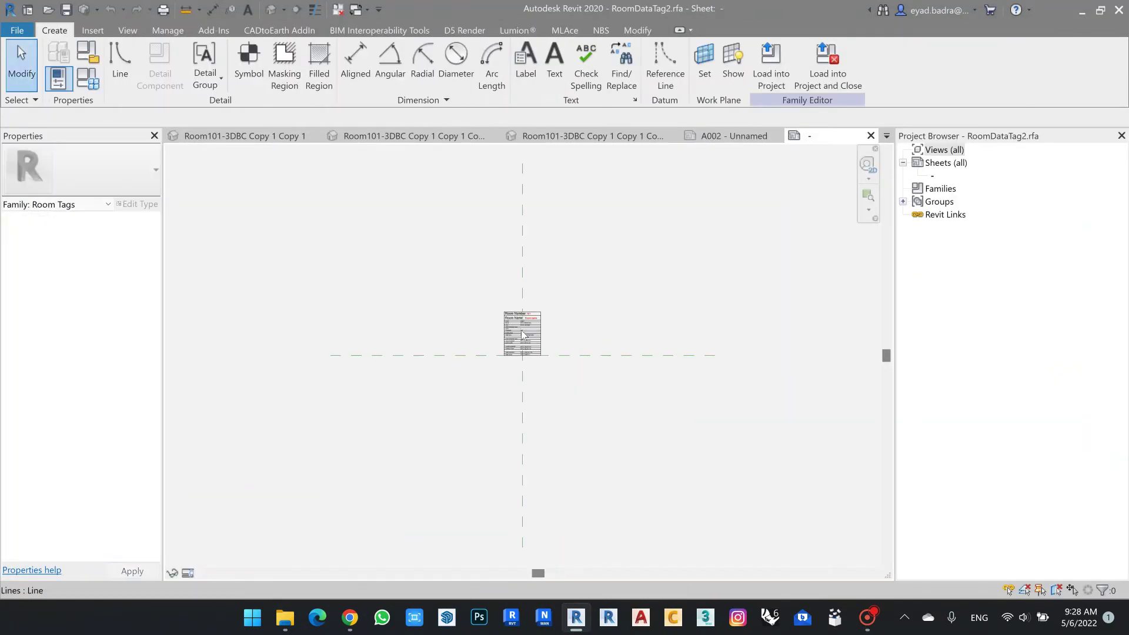
scroll(541, 329, "up", 5)
scroll(350, 240, "up", 1)
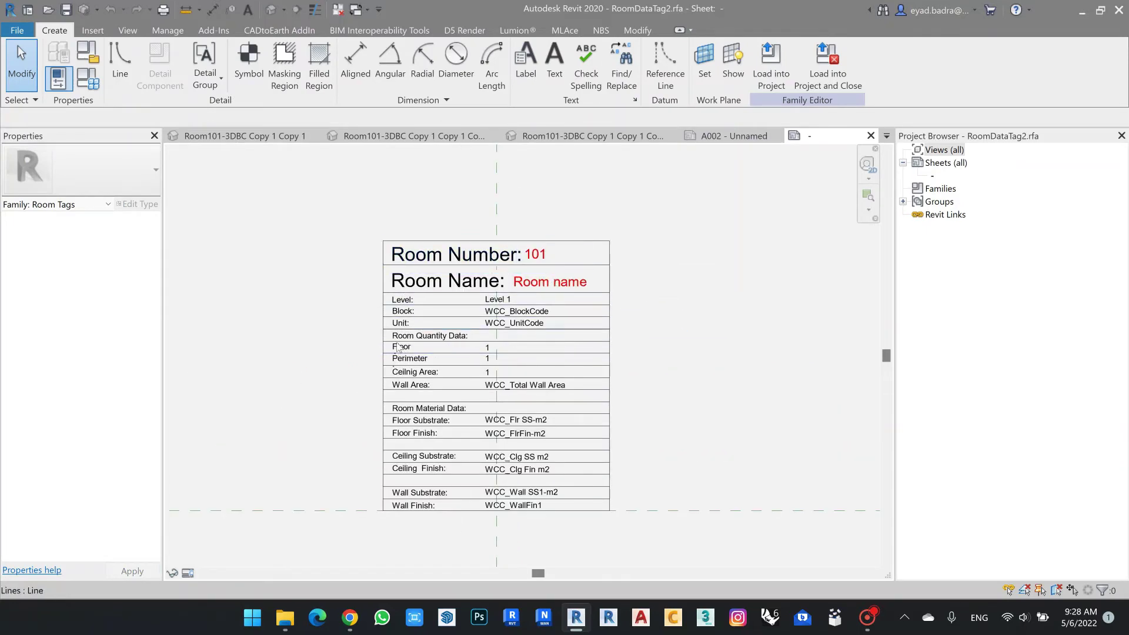
left_click(779, 76)
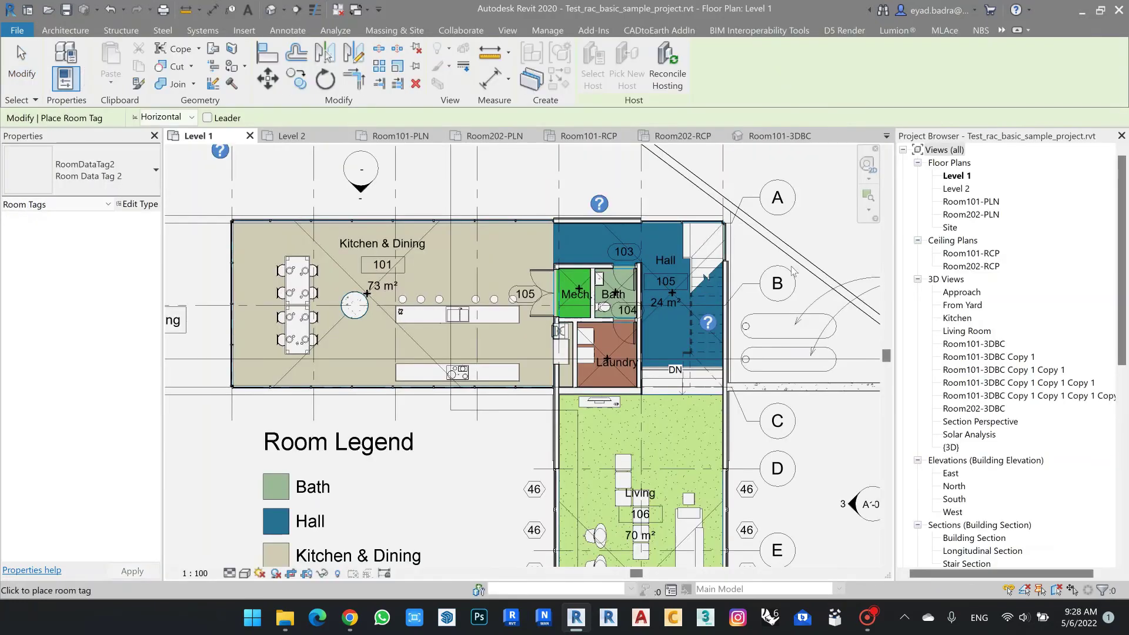
Switch to Room101-PLN, then back to the Room101-3DBC 3D view
double_click(985, 202)
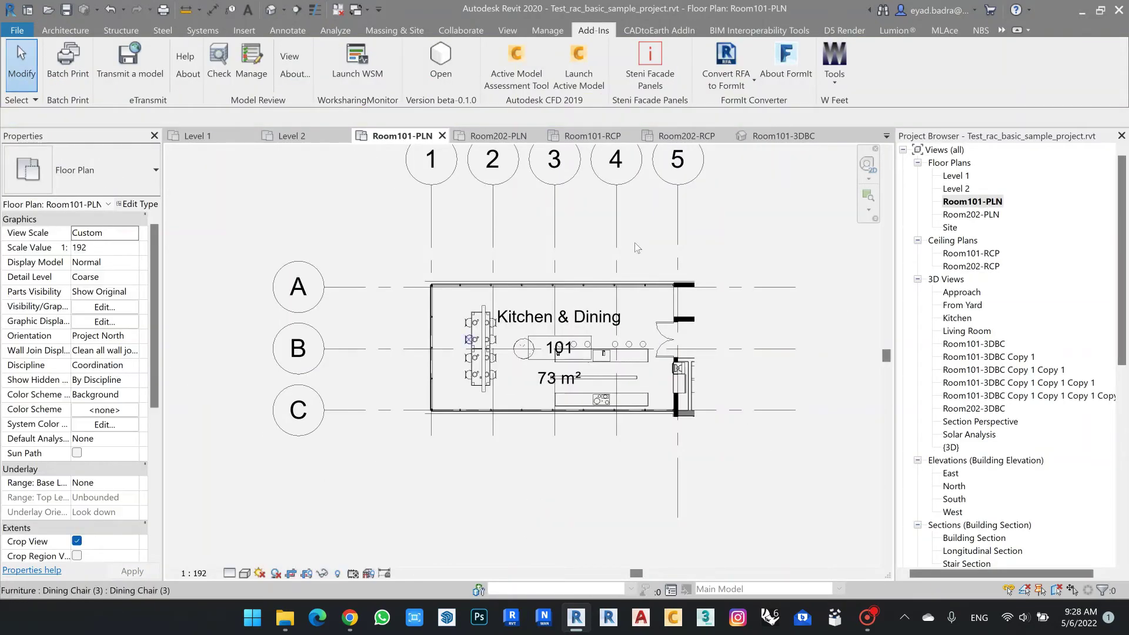
scroll(548, 280, "down", 3)
left_click(834, 66)
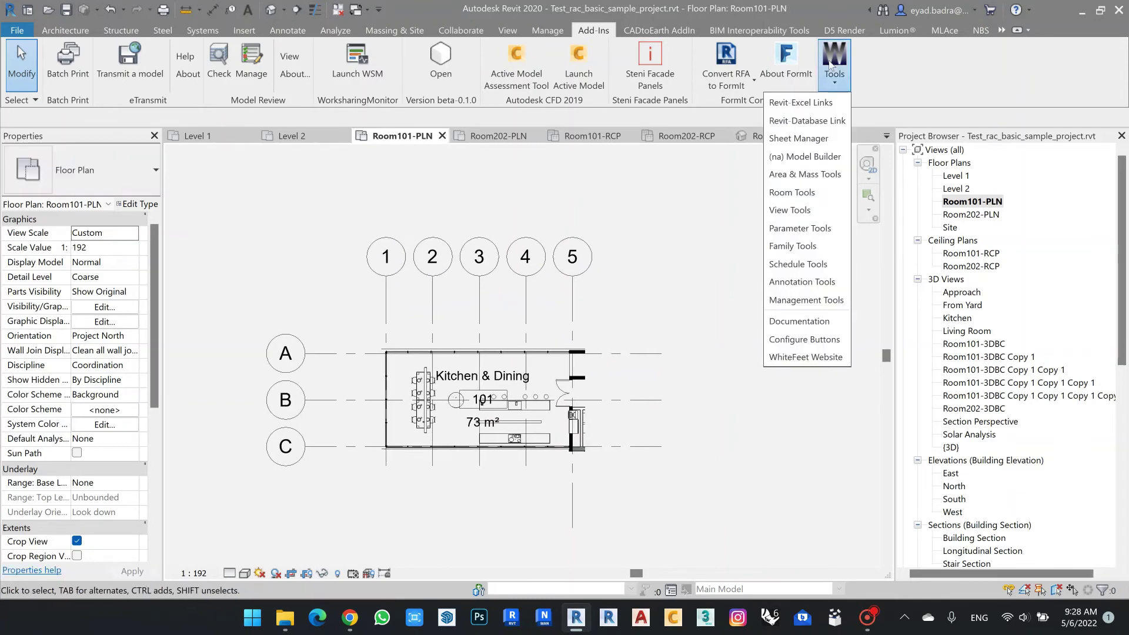
left_click(983, 345)
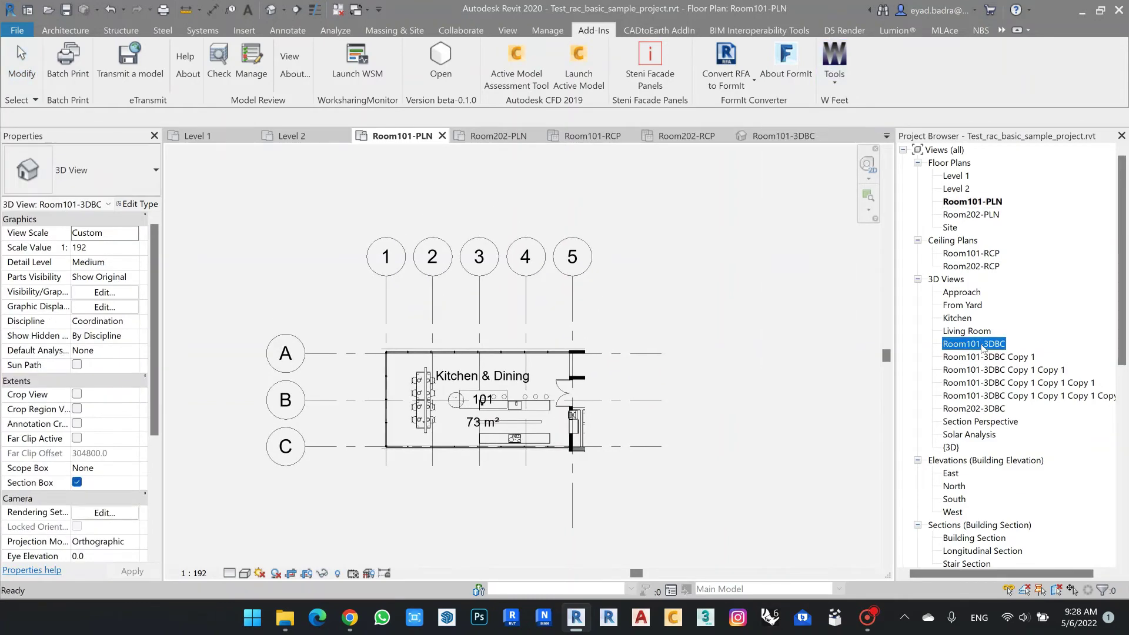
double_click(981, 345)
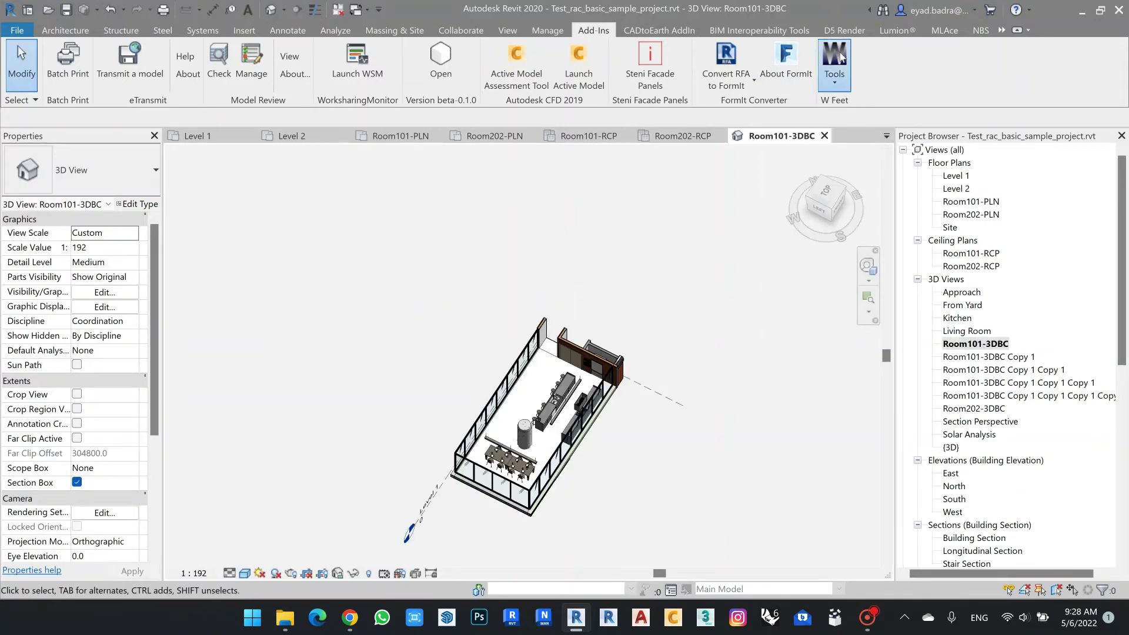
left_click(841, 57)
Start WhiteFeet's Add Tags to Existing Views with Room Data Tag 2 as the tag
left_click(805, 213)
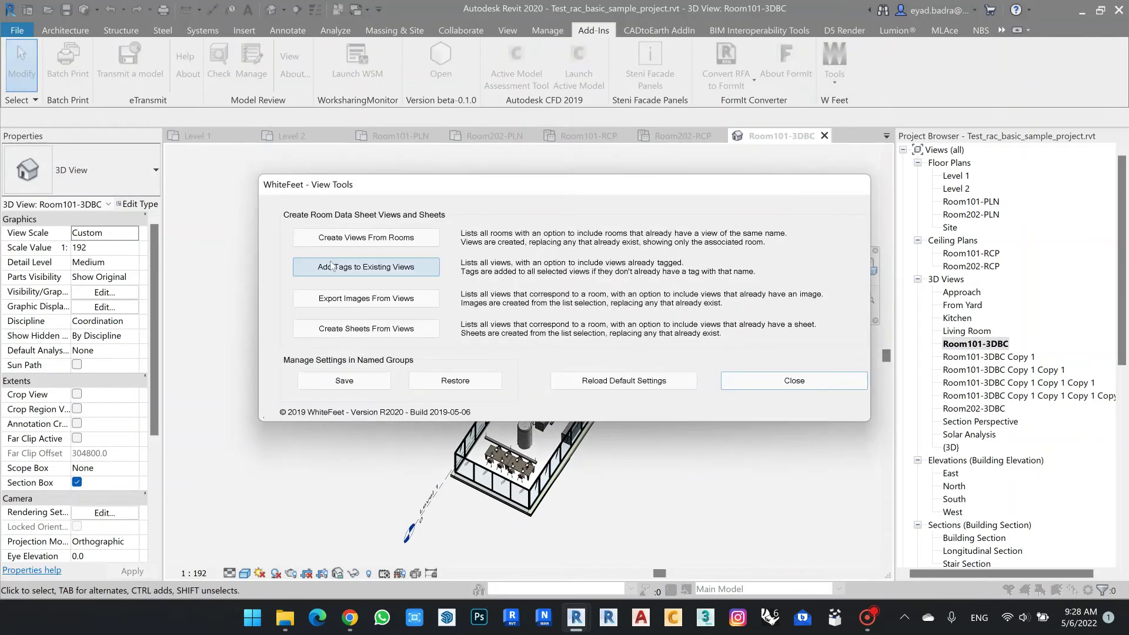
left_click(331, 266)
left_click(748, 164)
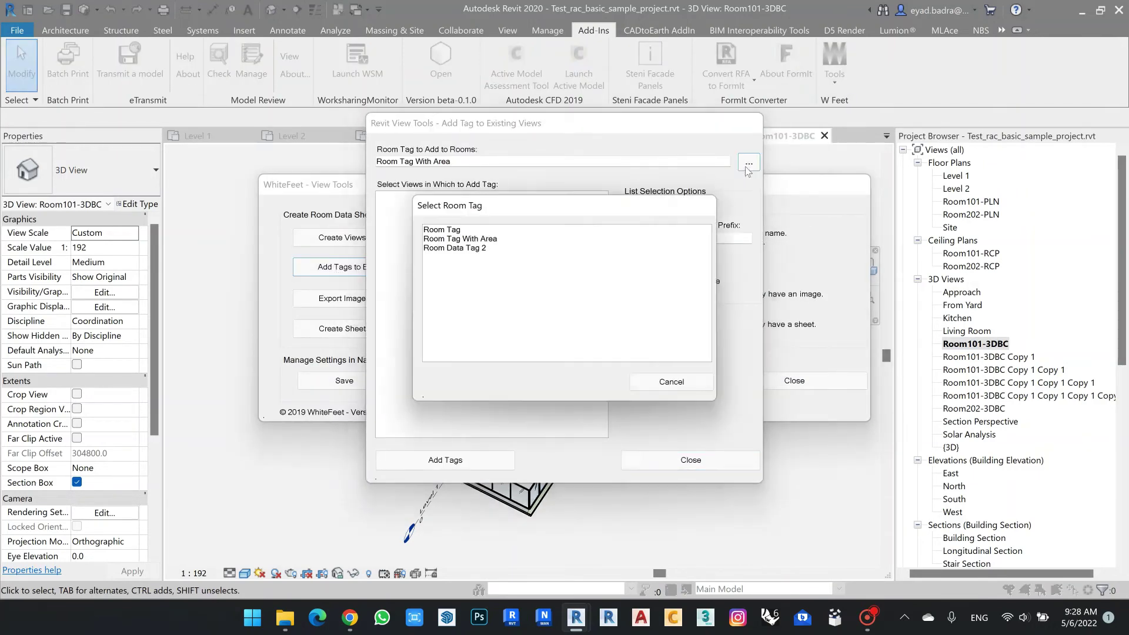
double_click(460, 238)
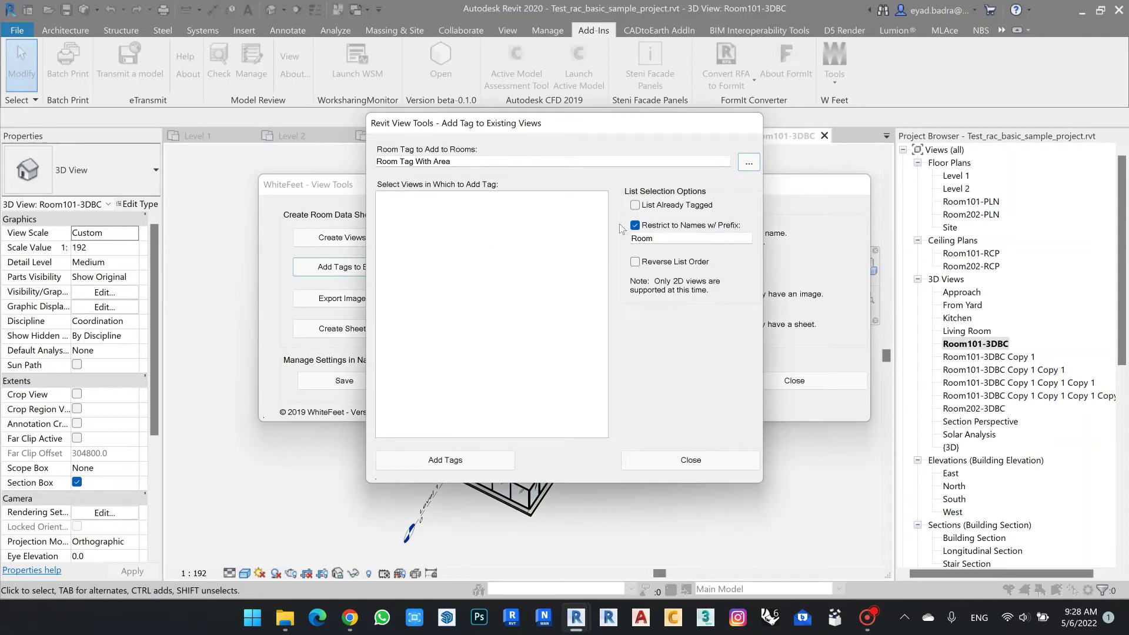
left_click(747, 164)
double_click(462, 248)
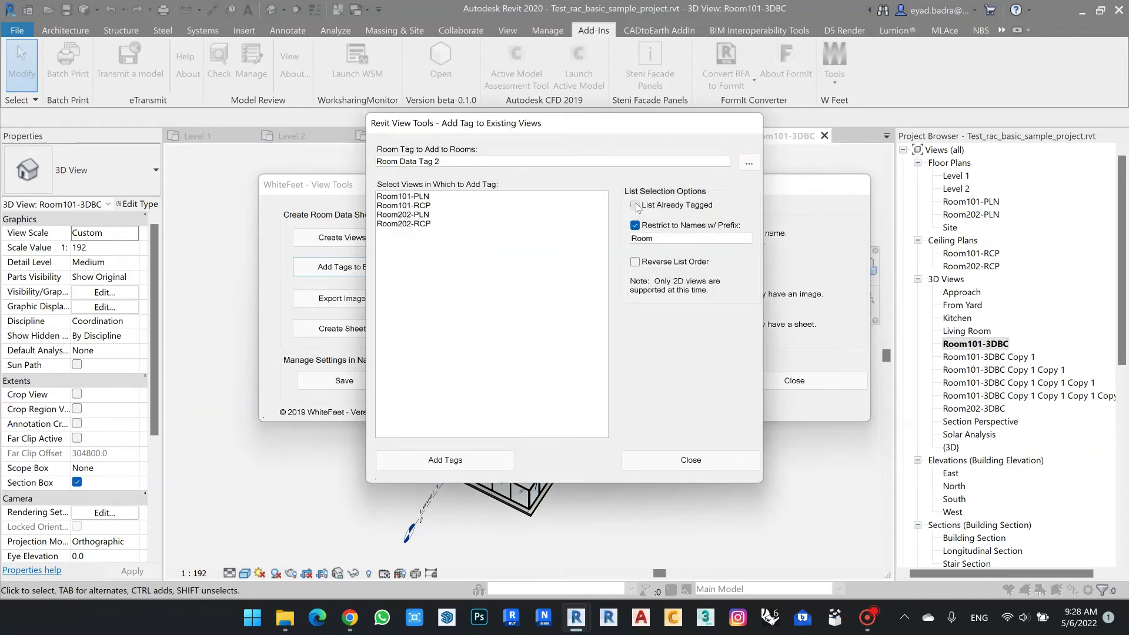
Add the tag to the Room101-PLN and Room202-PLN views, then close the tool
left_click(636, 225)
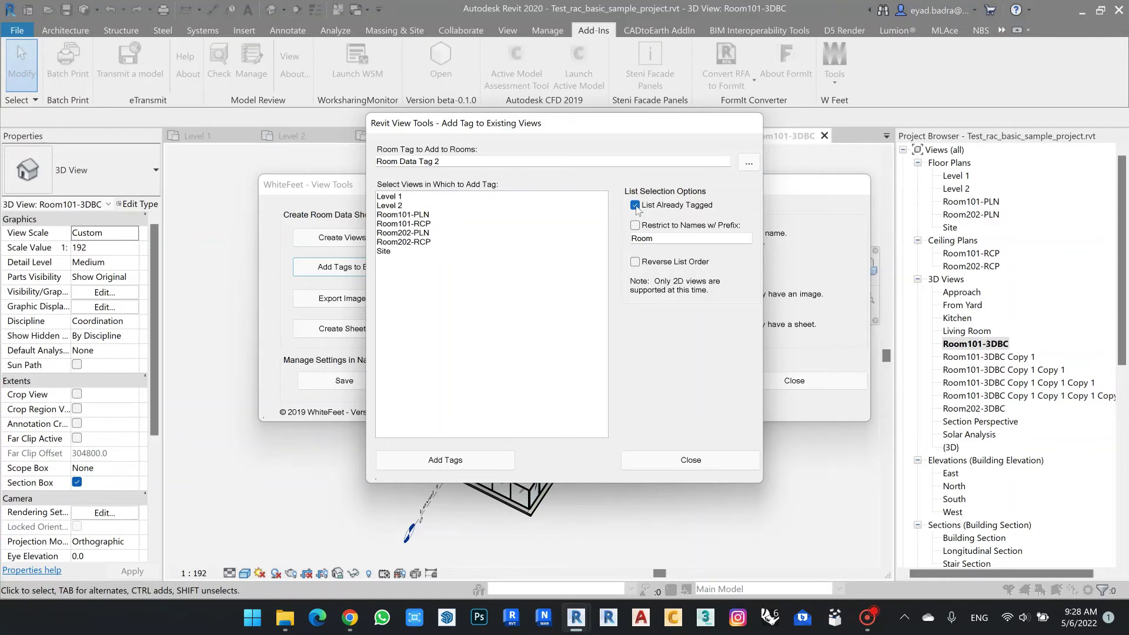
left_click(635, 225)
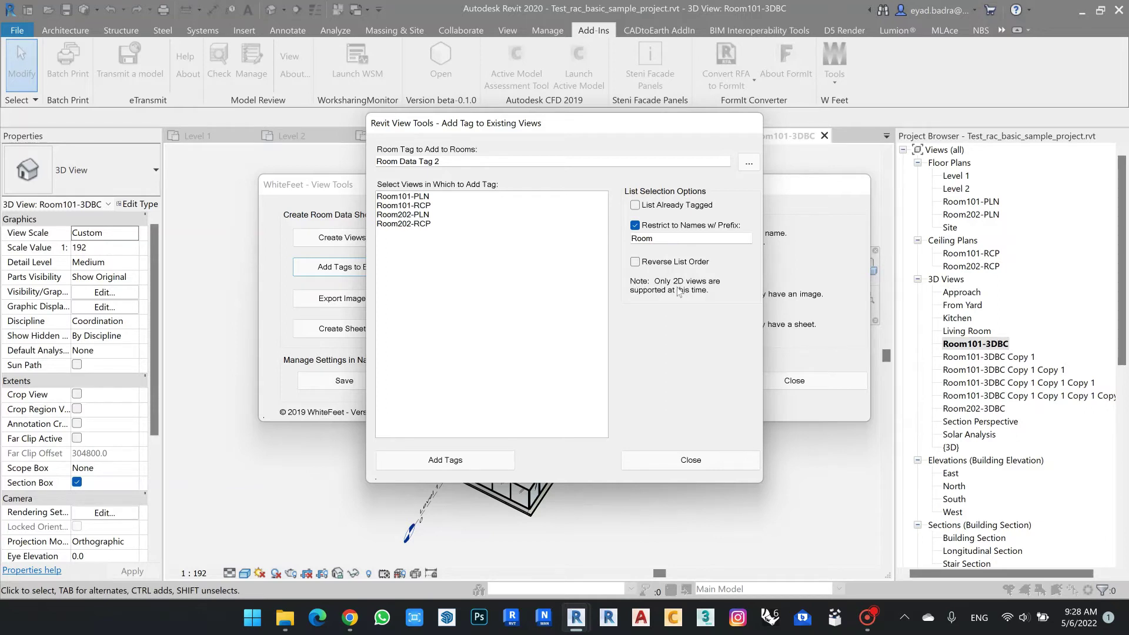
left_click(408, 199)
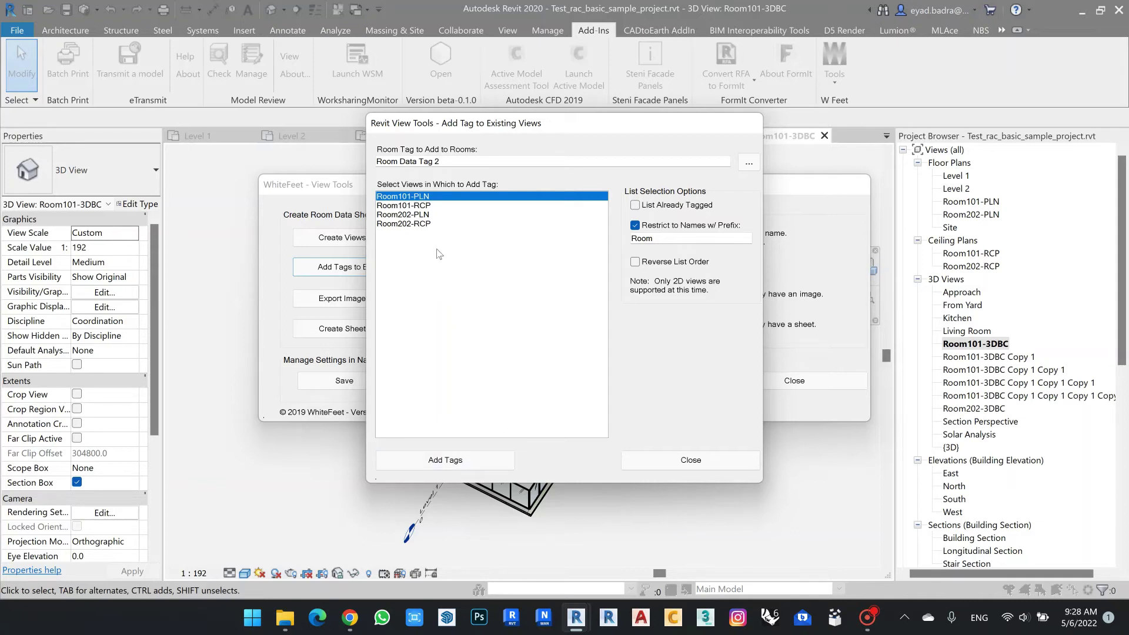
left_click(425, 215, "ctrl")
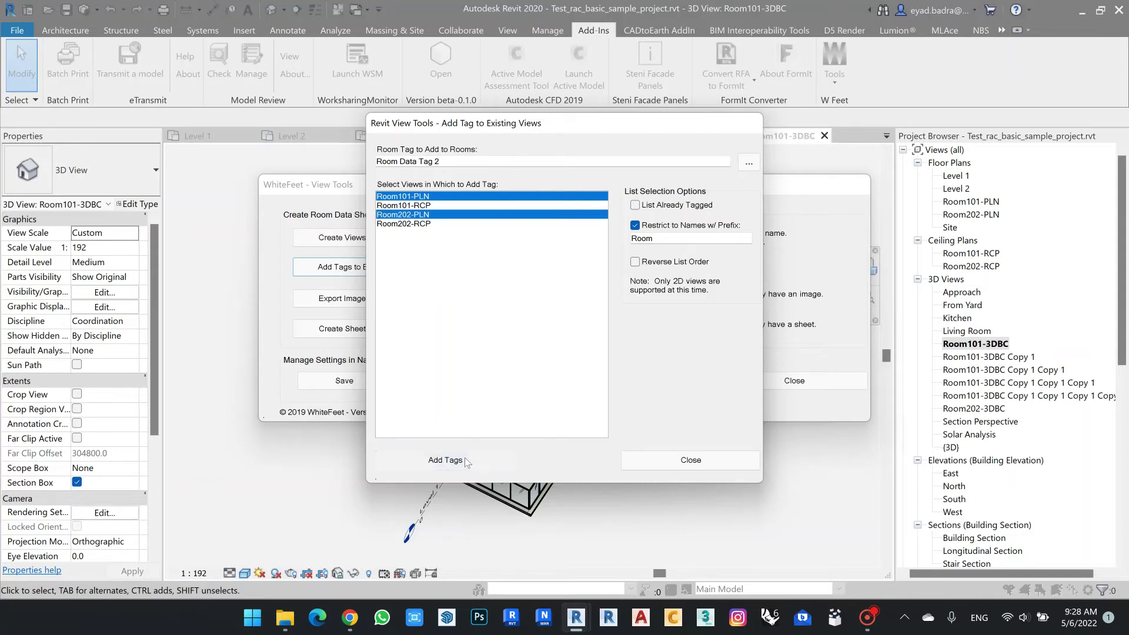
left_click(466, 461)
left_click(714, 459)
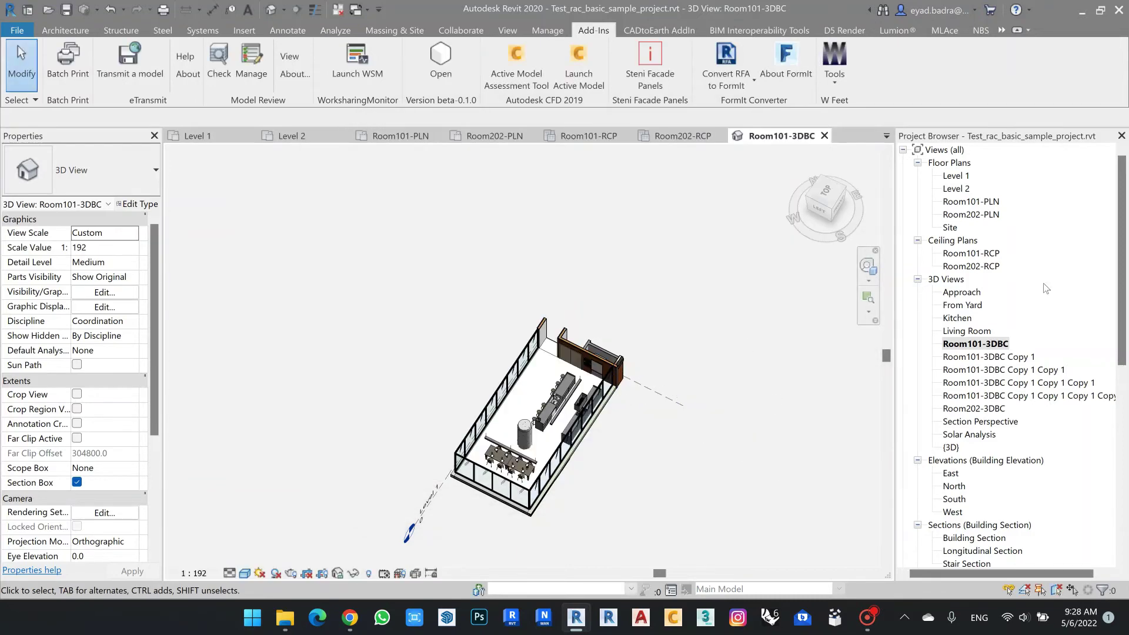
In Room101-PLN, drag the room data tag and keep it inside Kitchen & Dining
double_click(960, 202)
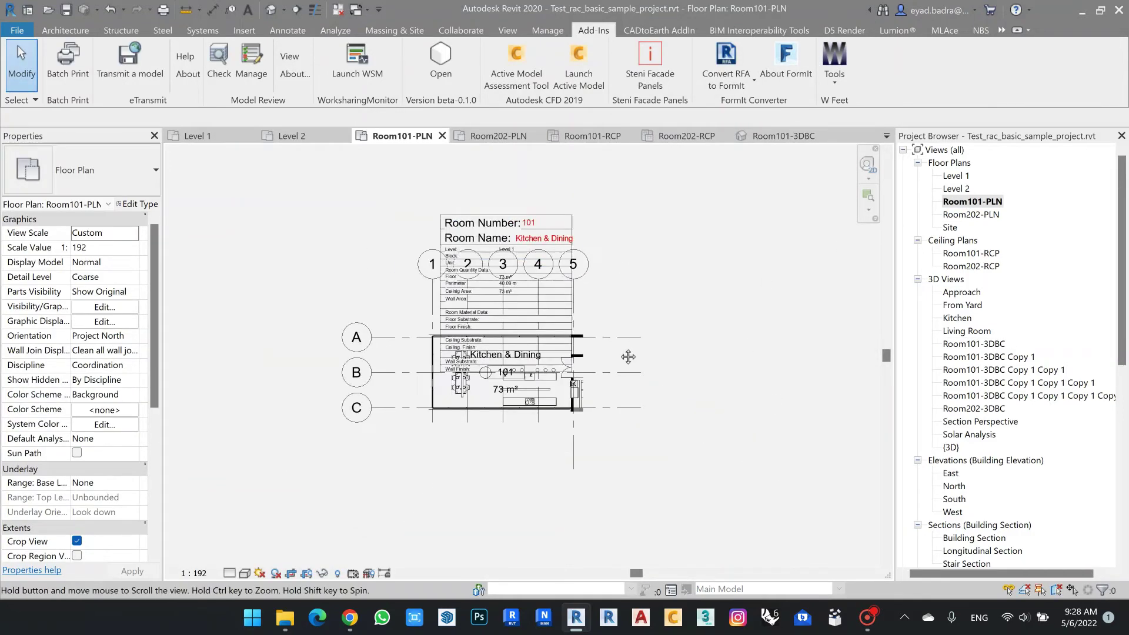
left_click_drag(552, 321, 560, 234)
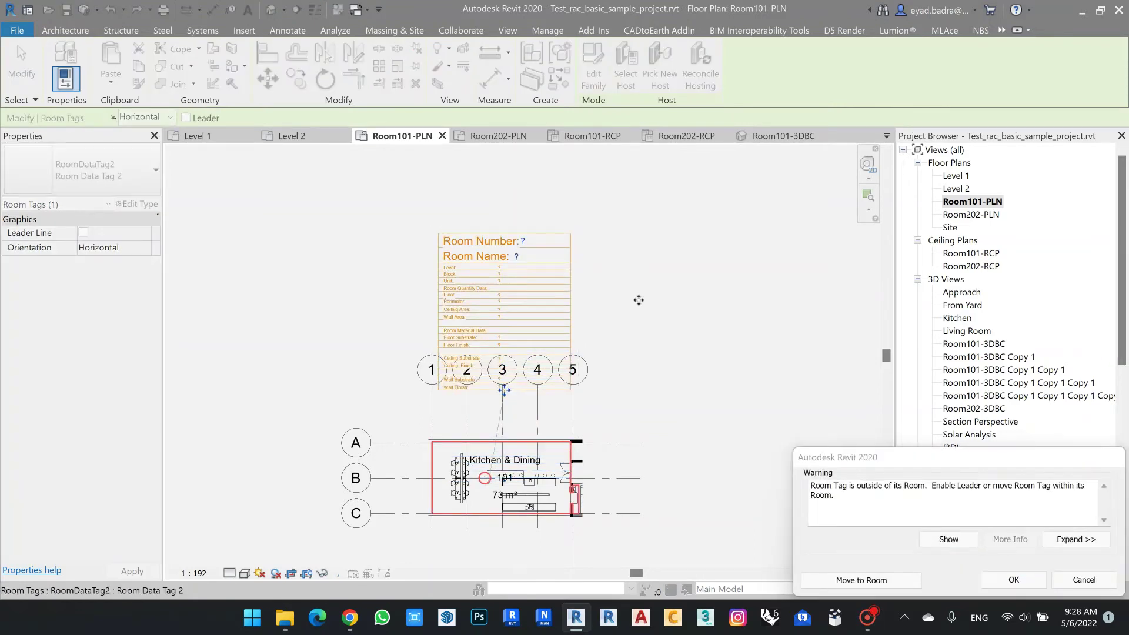
left_click(877, 584)
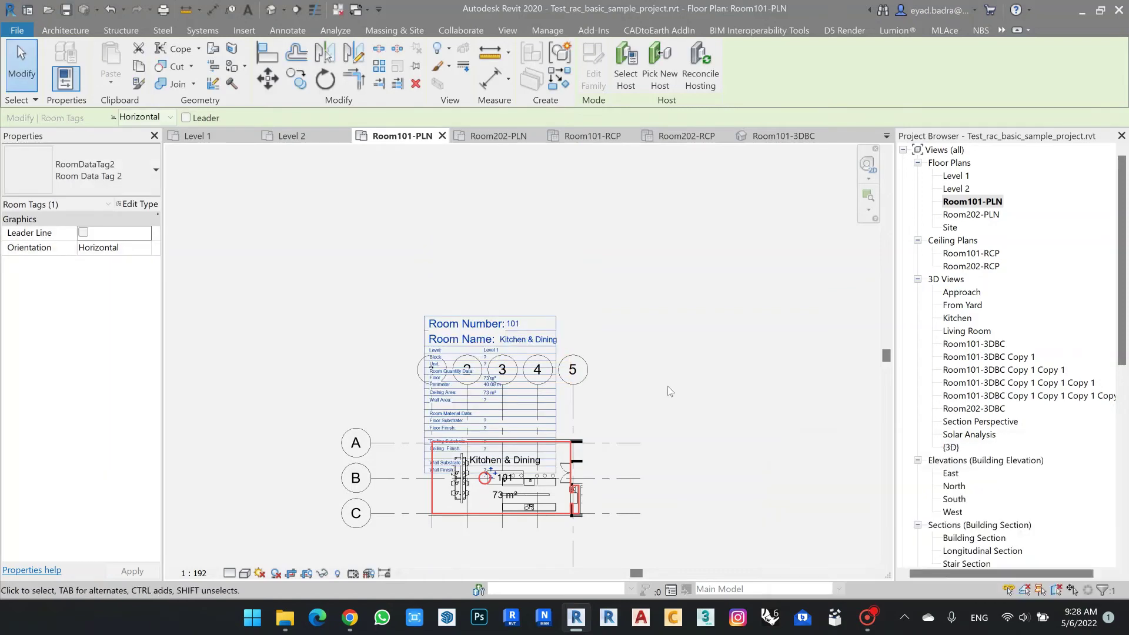
left_click(553, 319)
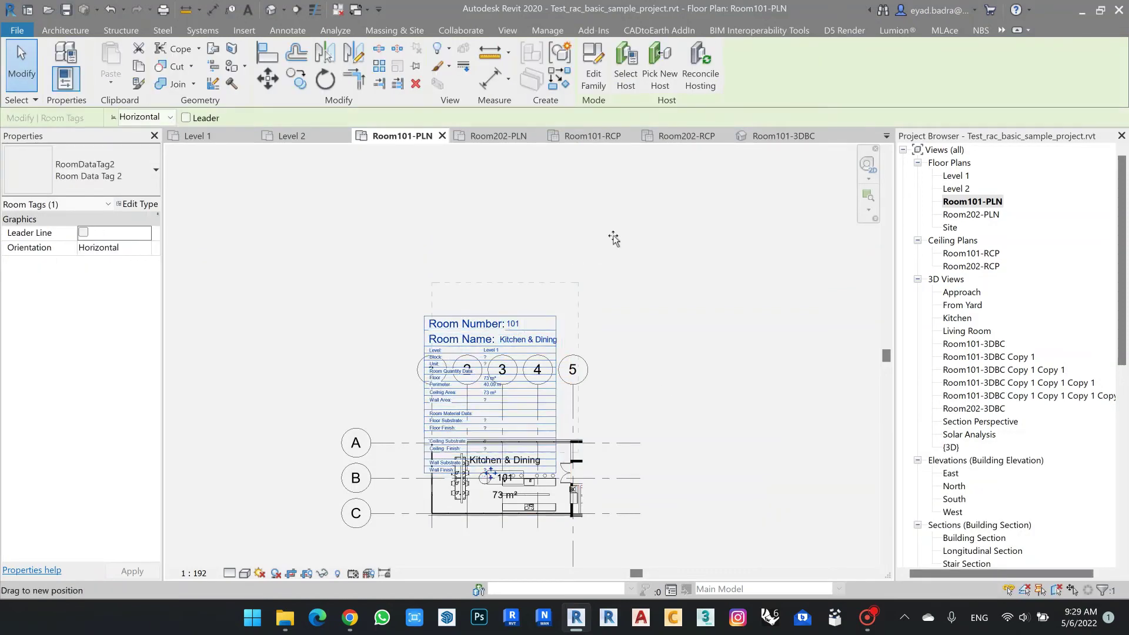
left_click_drag(650, 221, 650, 215)
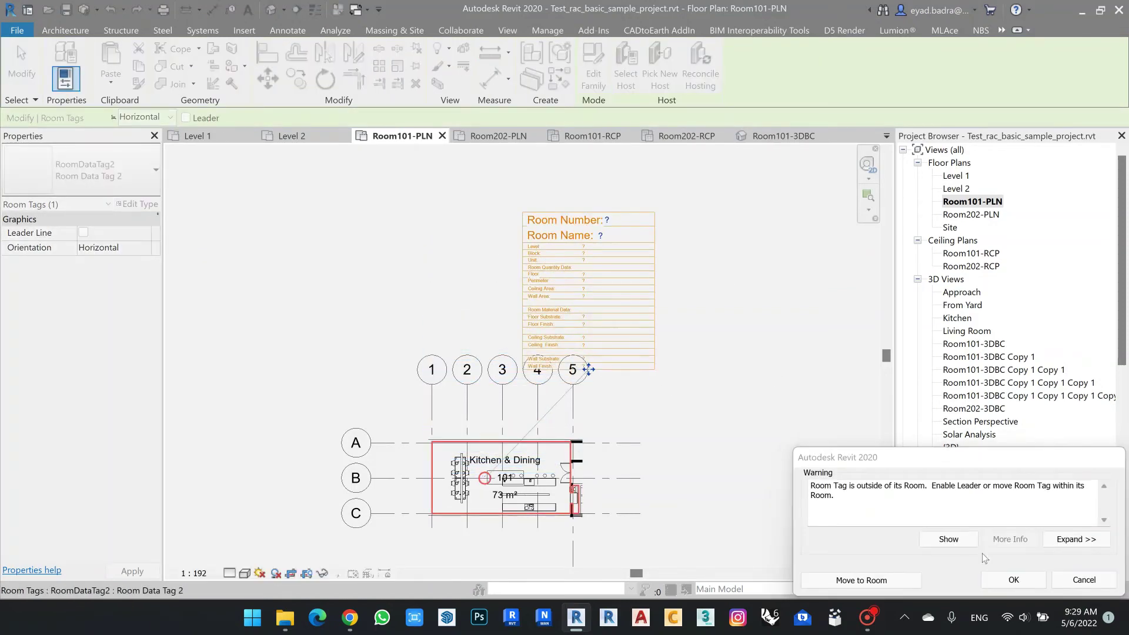
left_click(1079, 584)
left_click(601, 302)
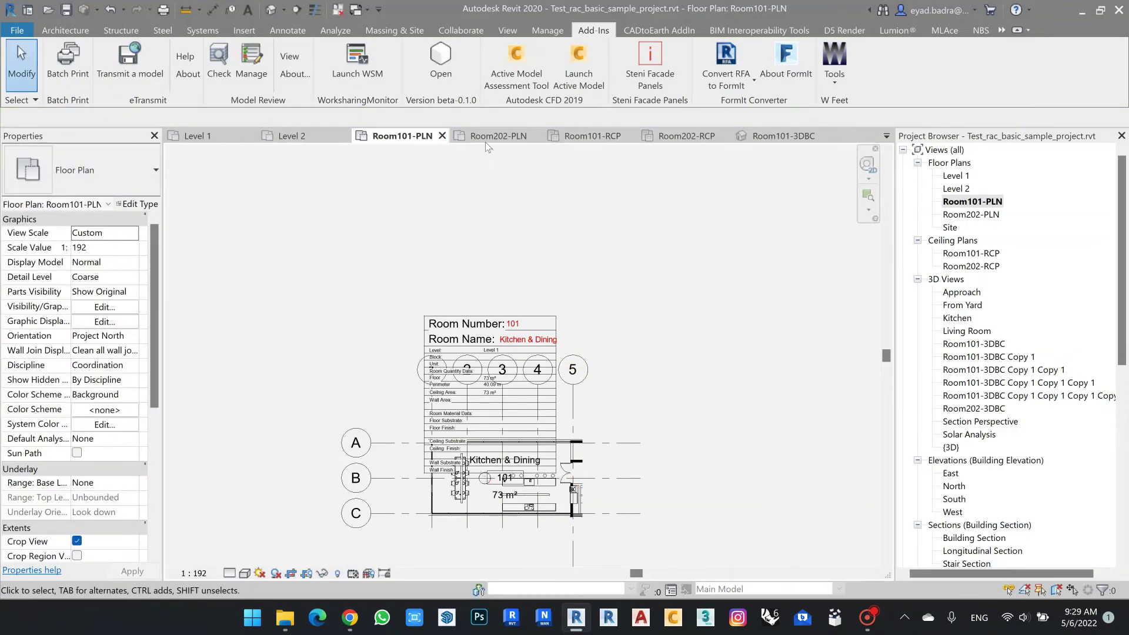
Edit RoomDataTag2, move its whole layout upward, and reload it, overwriting the existing version
double_click(540, 321)
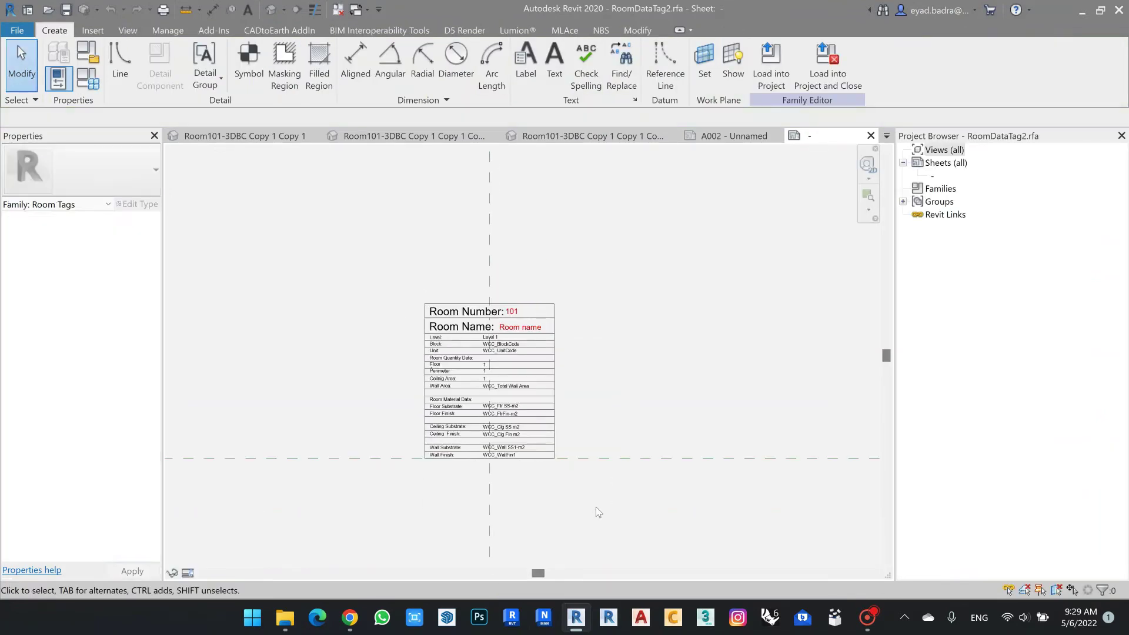
left_click_drag(394, 258, 588, 521)
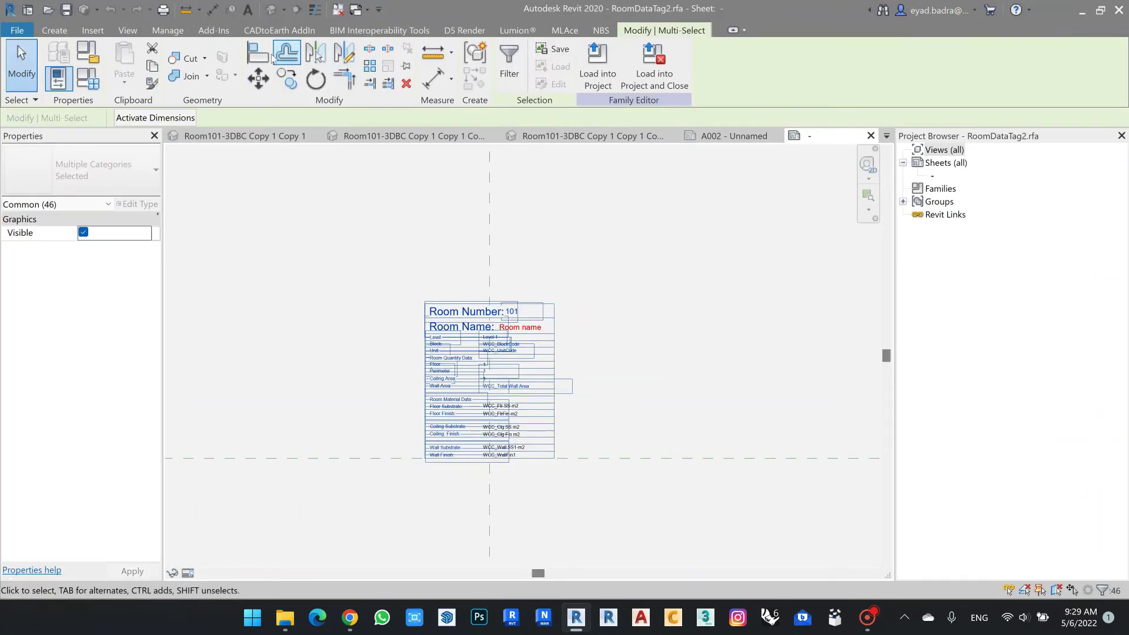
left_click(258, 78)
left_click(563, 460)
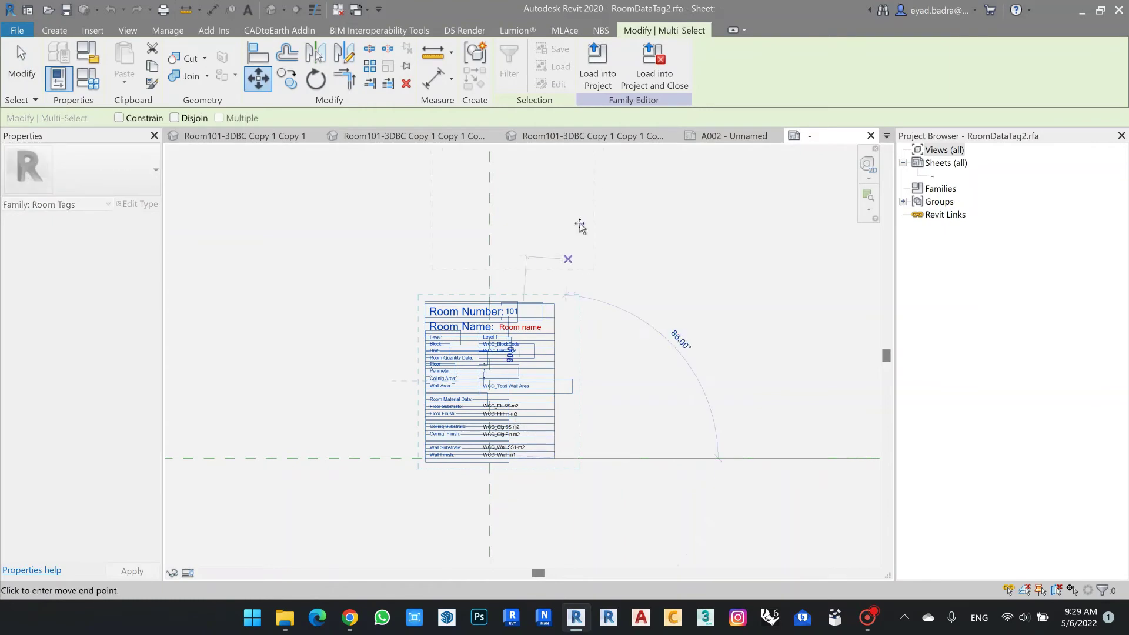
middle_click_drag(580, 227, 568, 425)
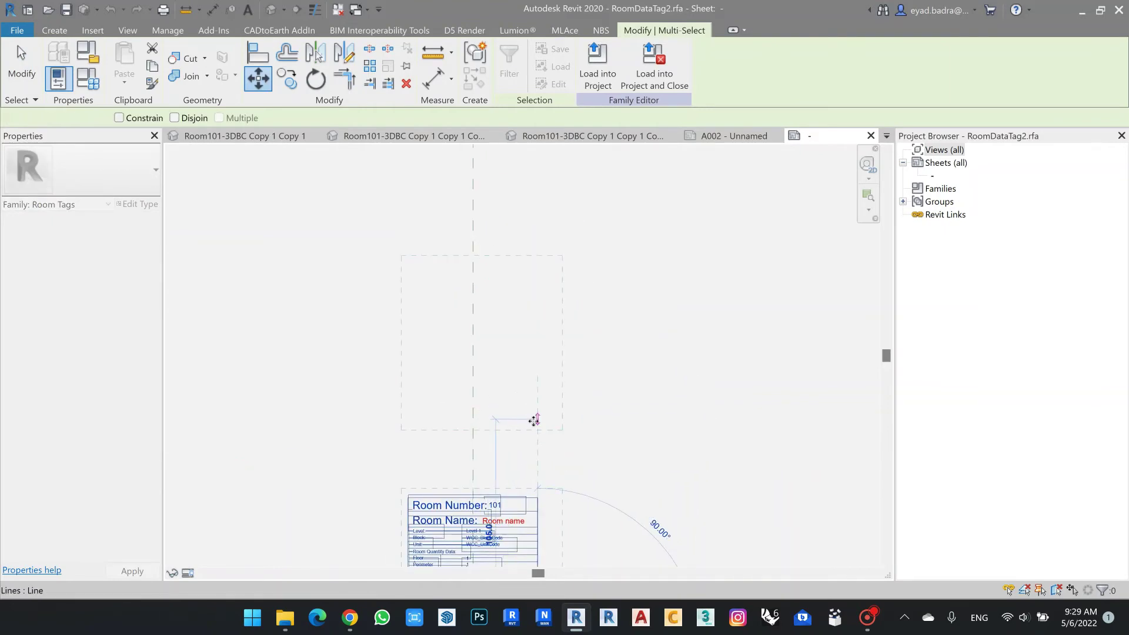
left_click(534, 420)
left_click(597, 66)
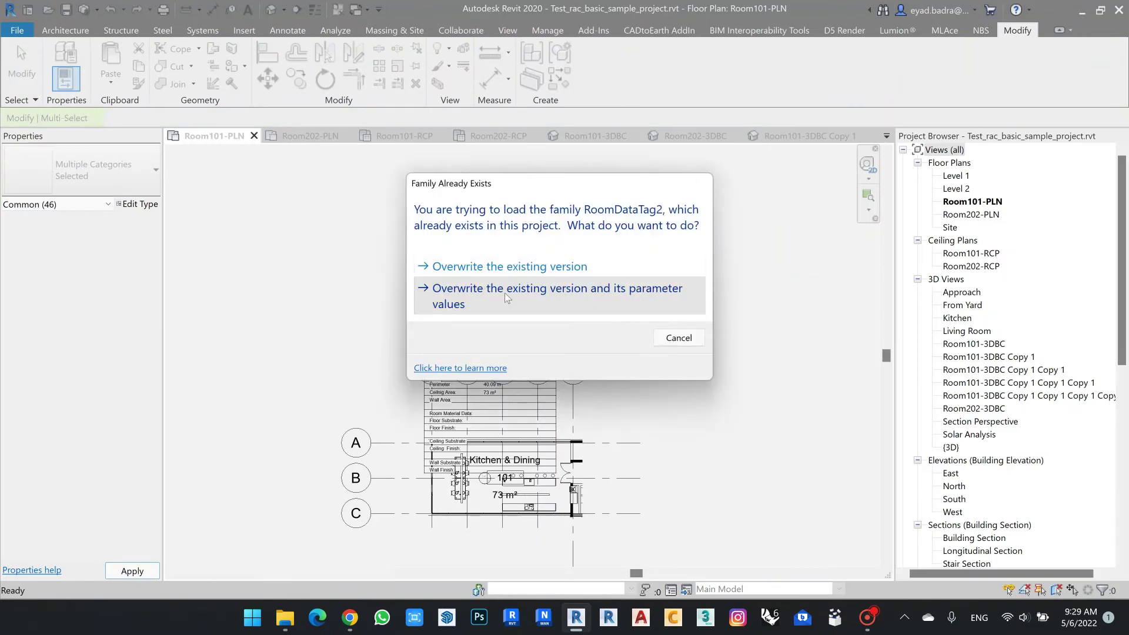
left_click(505, 293)
Zoom to Room101-PLN's room data tag and reopen RoomDataTag2 for editing
scroll(641, 390, "down", 2)
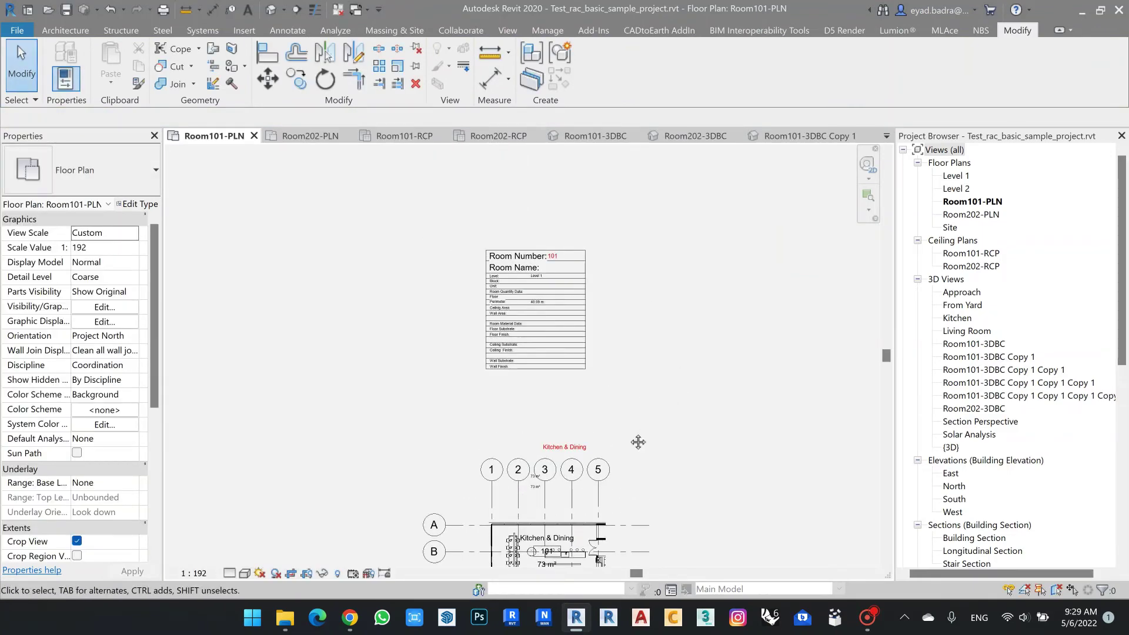
middle_click_drag(638, 442, 633, 405)
scroll(630, 353, "up", 3)
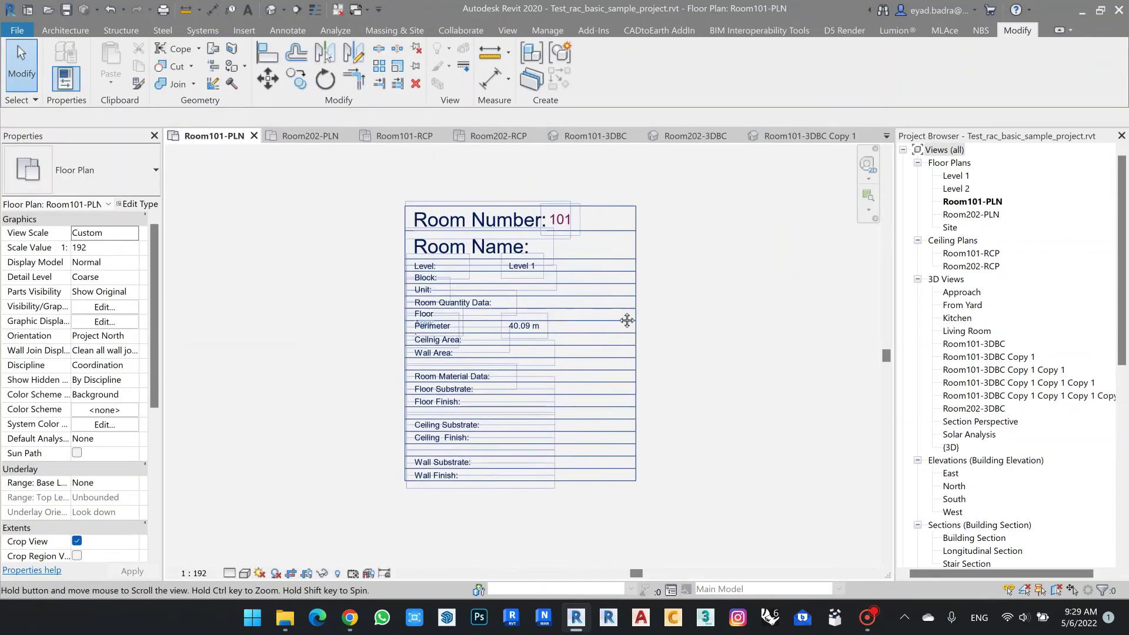
scroll(679, 241, "up", 1)
scroll(676, 259, "down", 2)
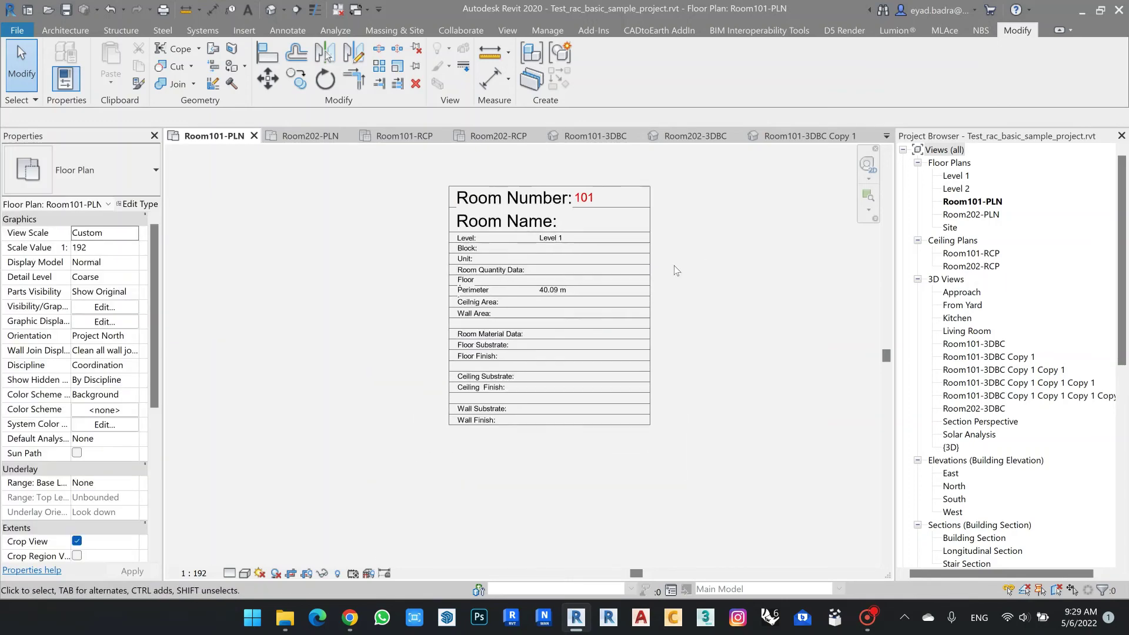
scroll(681, 282, "down", 1)
left_click(599, 527)
left_click(601, 528)
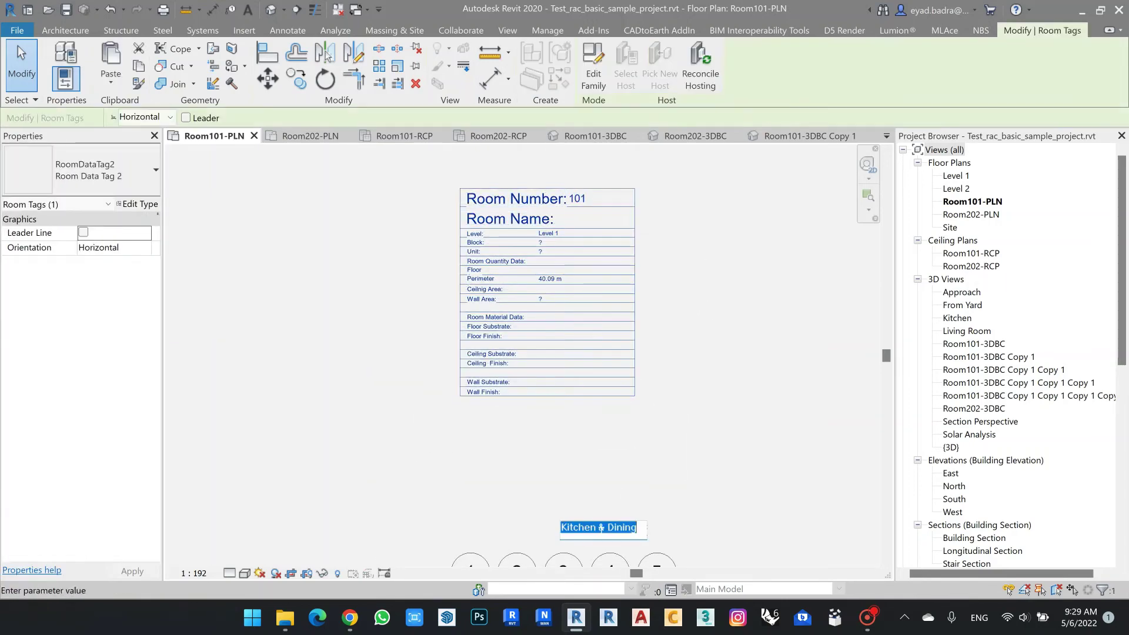
key("Escape")
double_click(610, 245)
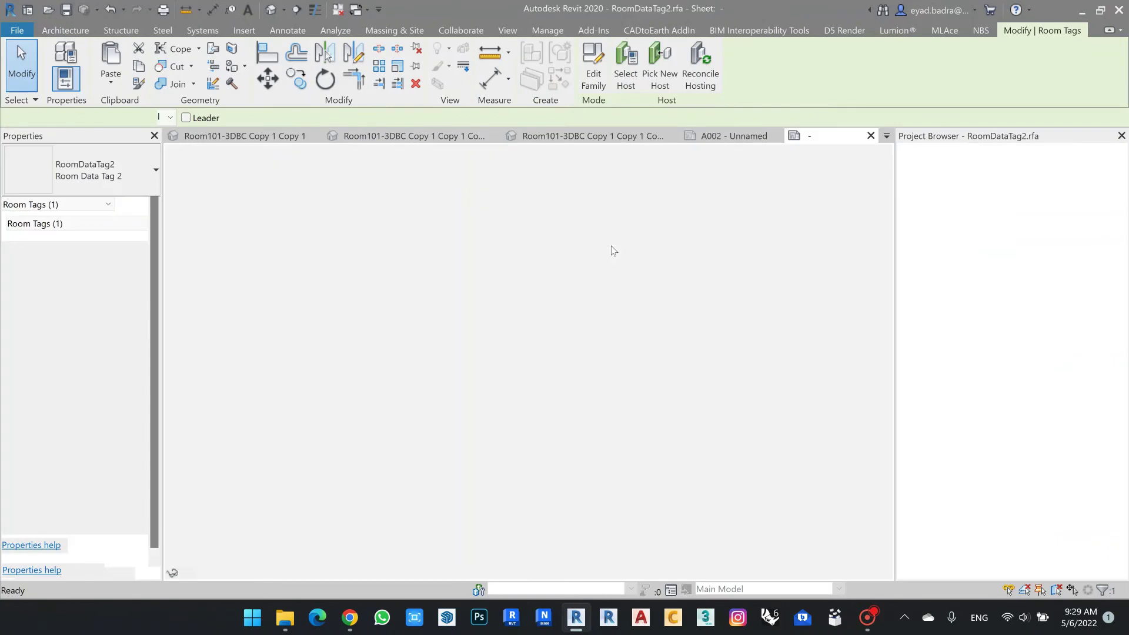
Move the Room name label beside the Room Name row, align it, and reload the family
left_click(510, 527)
left_click_drag(551, 516, 555, 285)
scroll(518, 282, "up", 2)
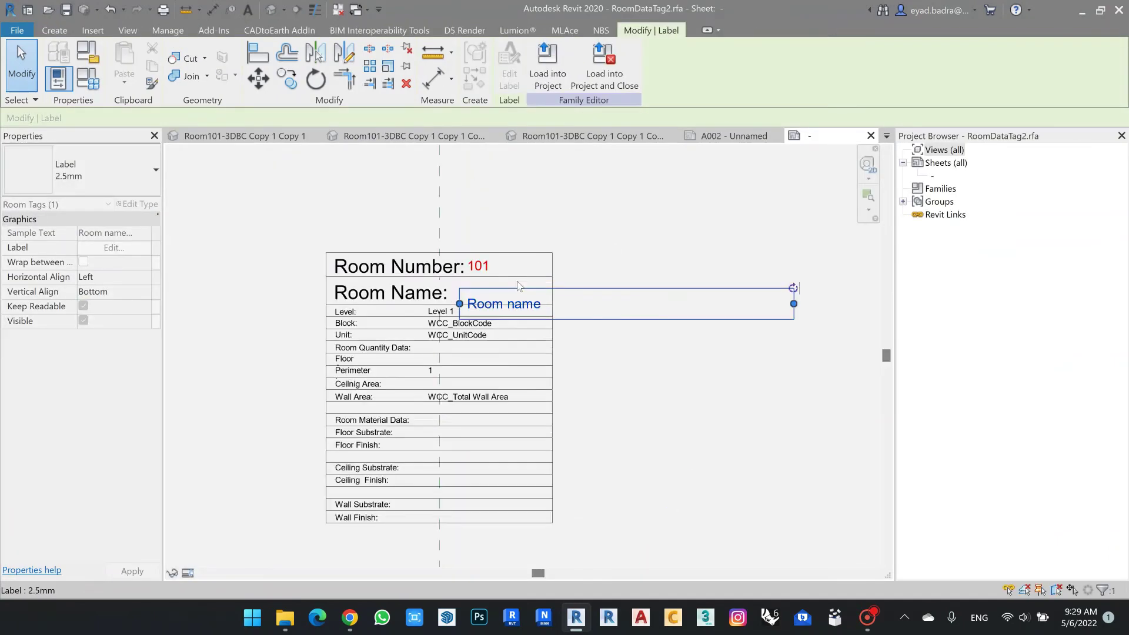
scroll(521, 273, "up", 3)
key("Up")
key("Up")
key("Up")
key("Up")
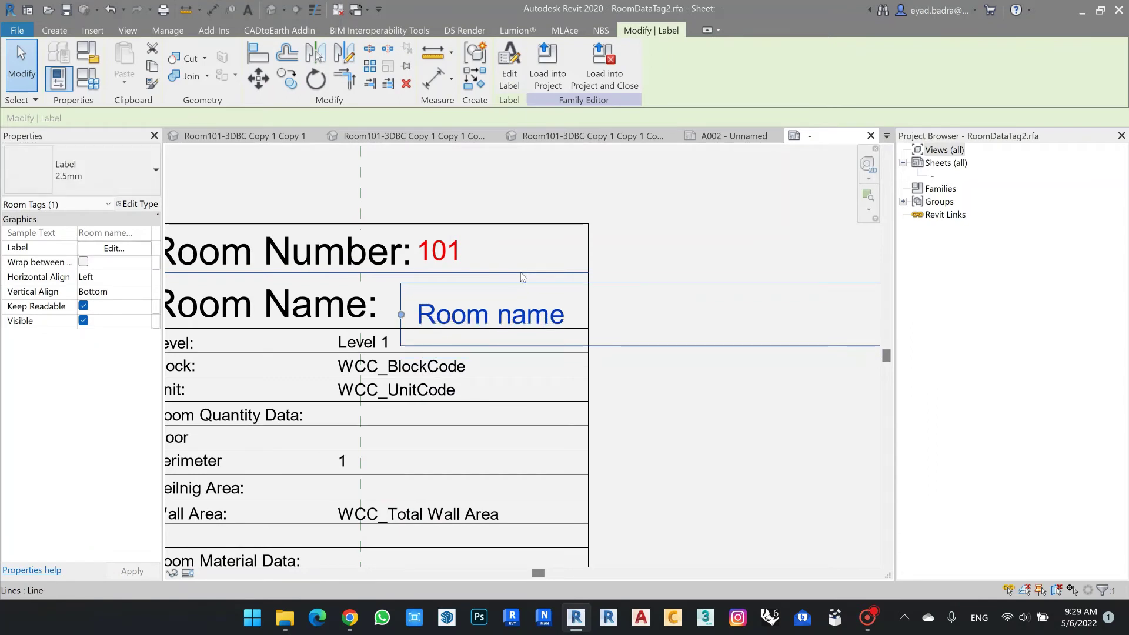
key("Up")
key("Up")
key("Up")
key("Left")
key("Left")
key("Left")
key("Left")
key("Left")
key("Left")
key("Left")
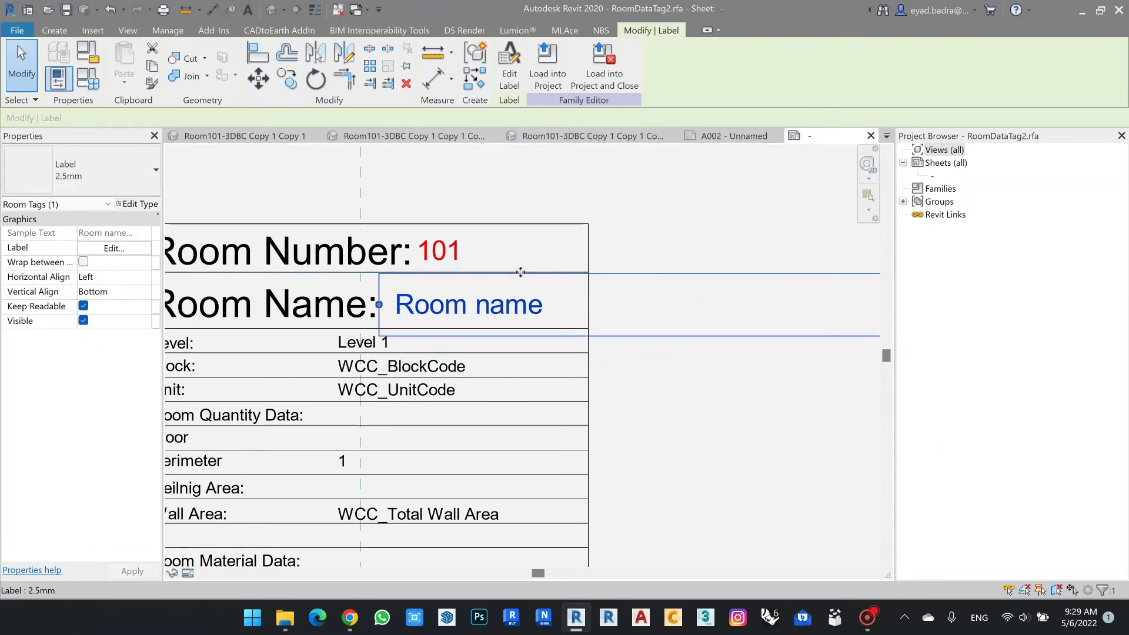
left_click(548, 73)
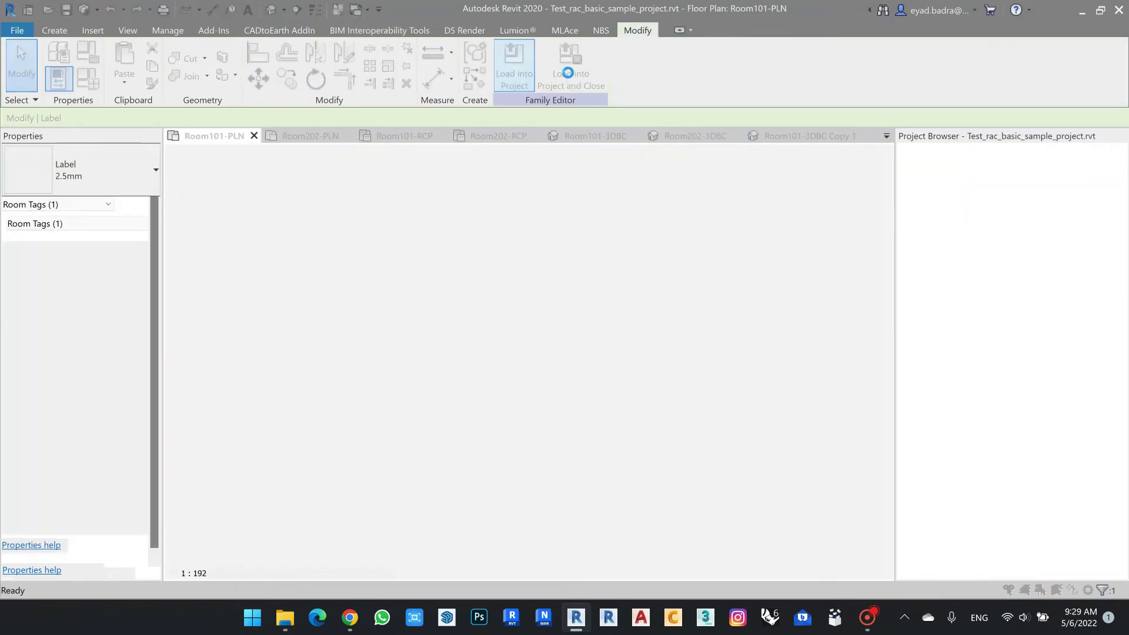
Overwrite the existing tag family, then zoom and pan to inspect the updated tag
left_click(553, 289)
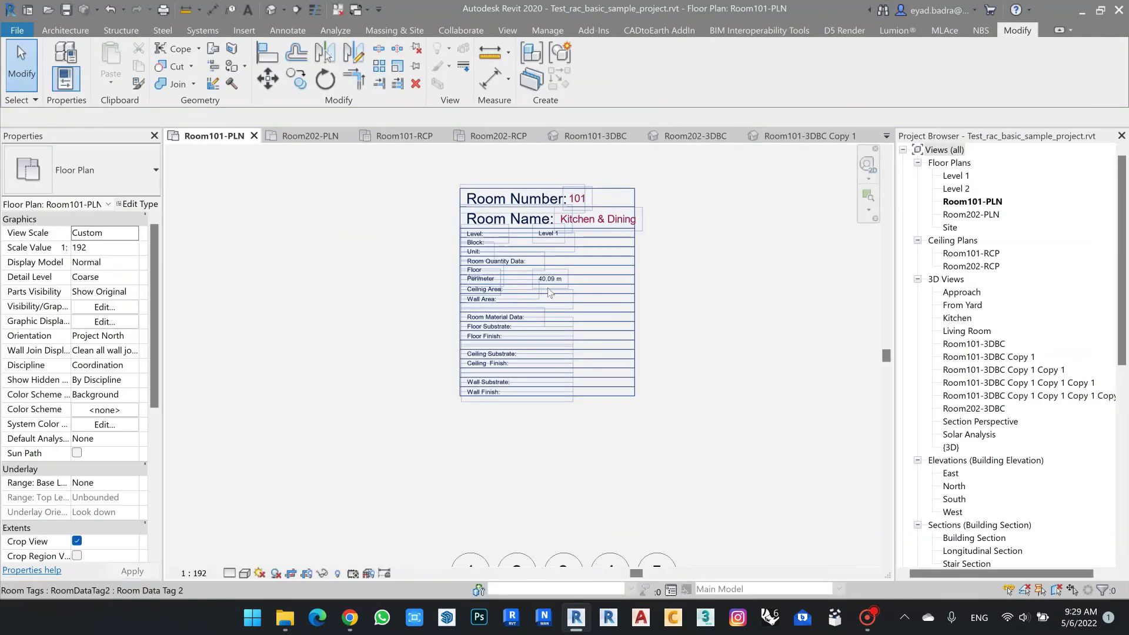
scroll(737, 259, "up", 3)
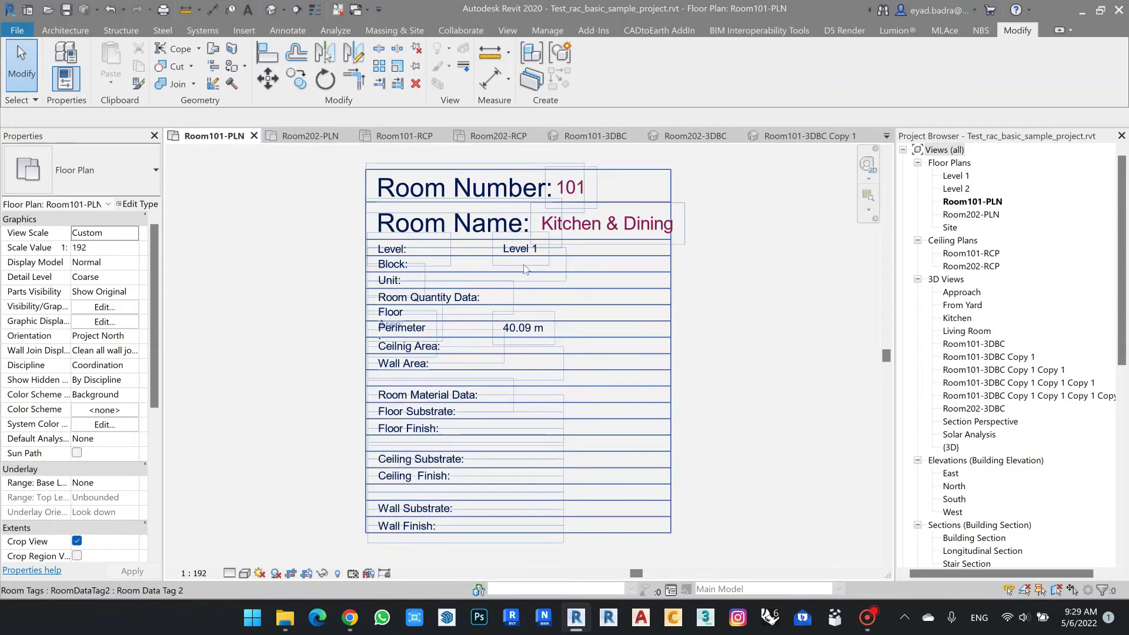
scroll(683, 267, "down", 2)
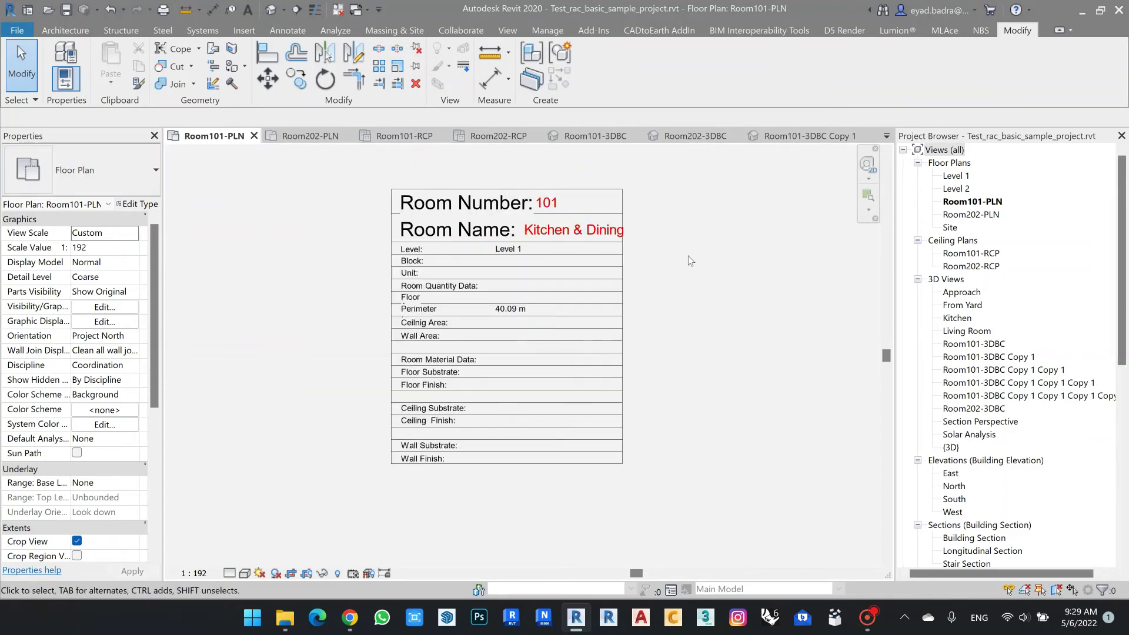
scroll(717, 247, "down", 2)
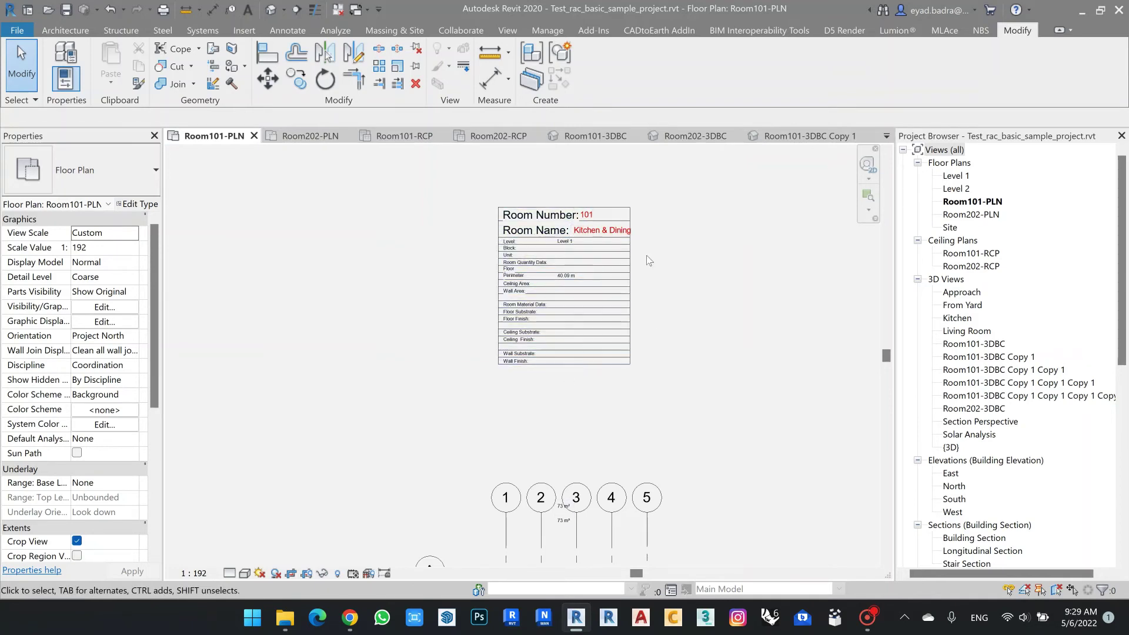
scroll(580, 260, "up", 1)
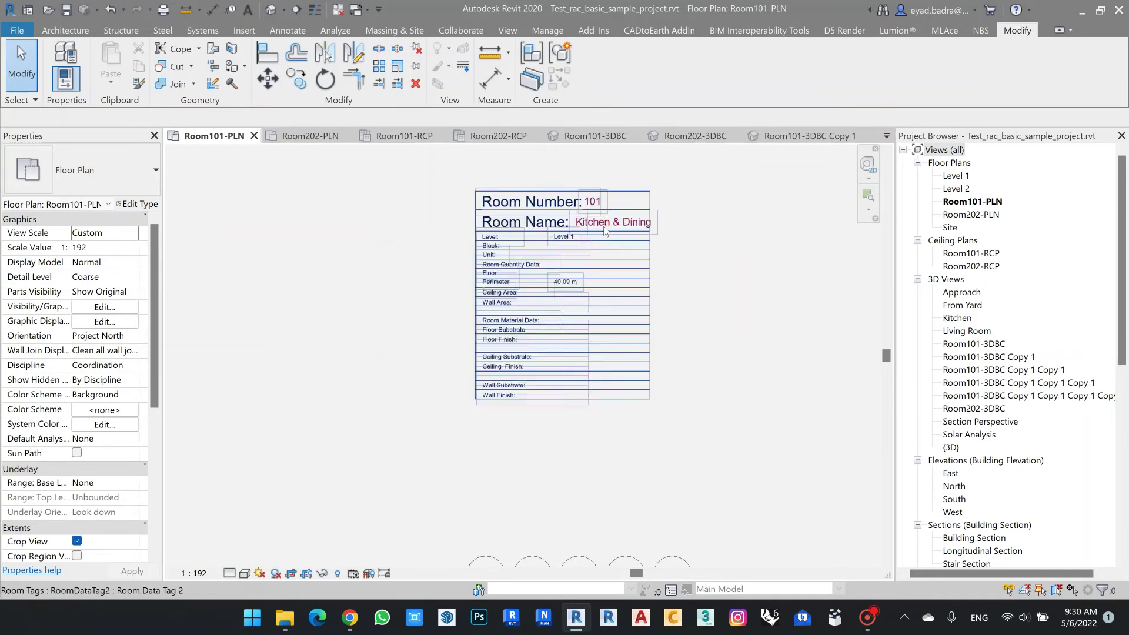
scroll(521, 272, "down", 1)
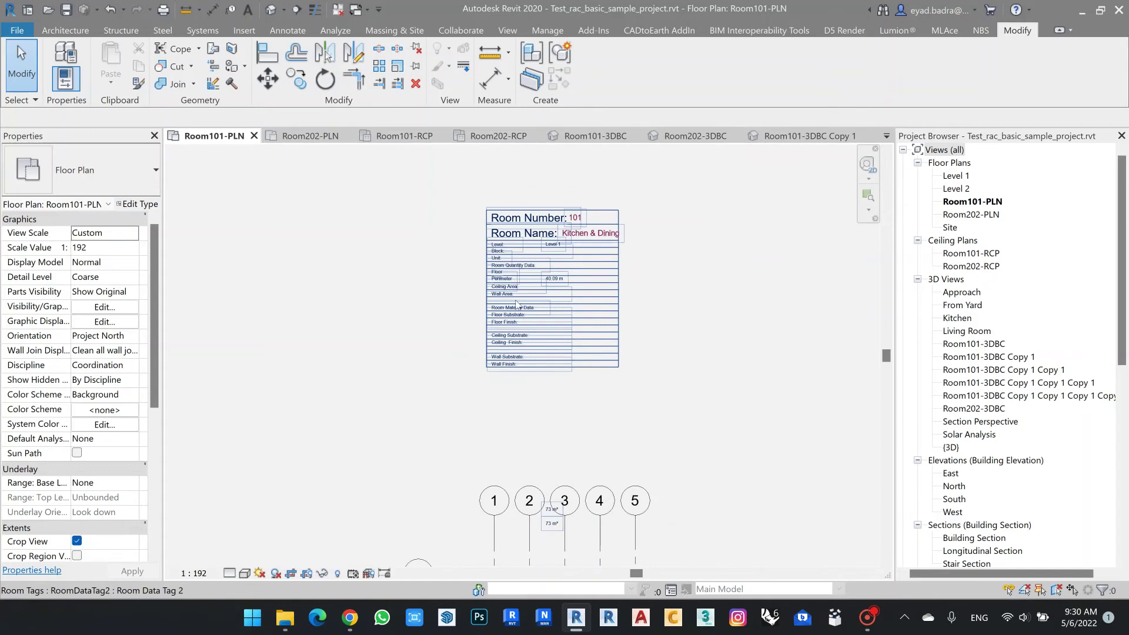
scroll(691, 302, "down", 2)
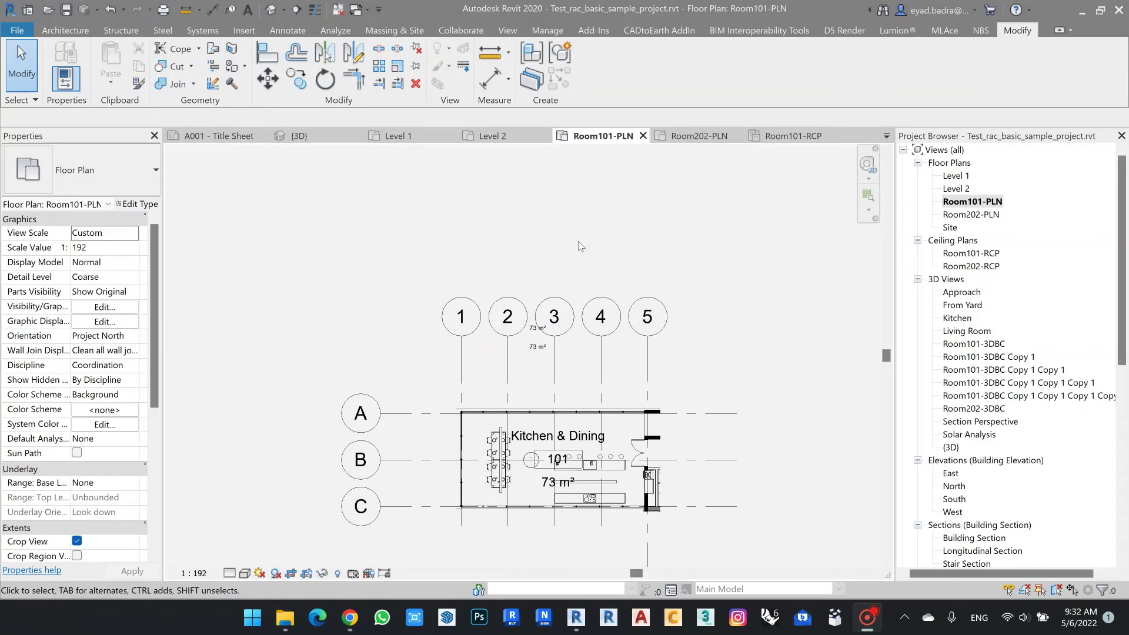
scroll(578, 241, "down", 1)
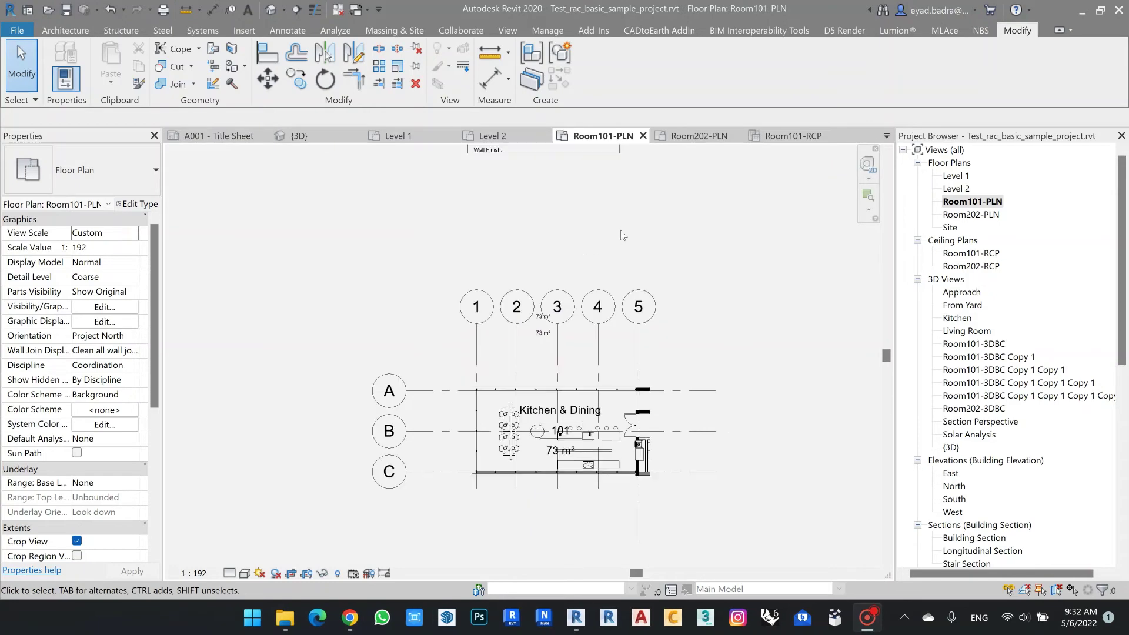
middle_click_drag(598, 329, 582, 522)
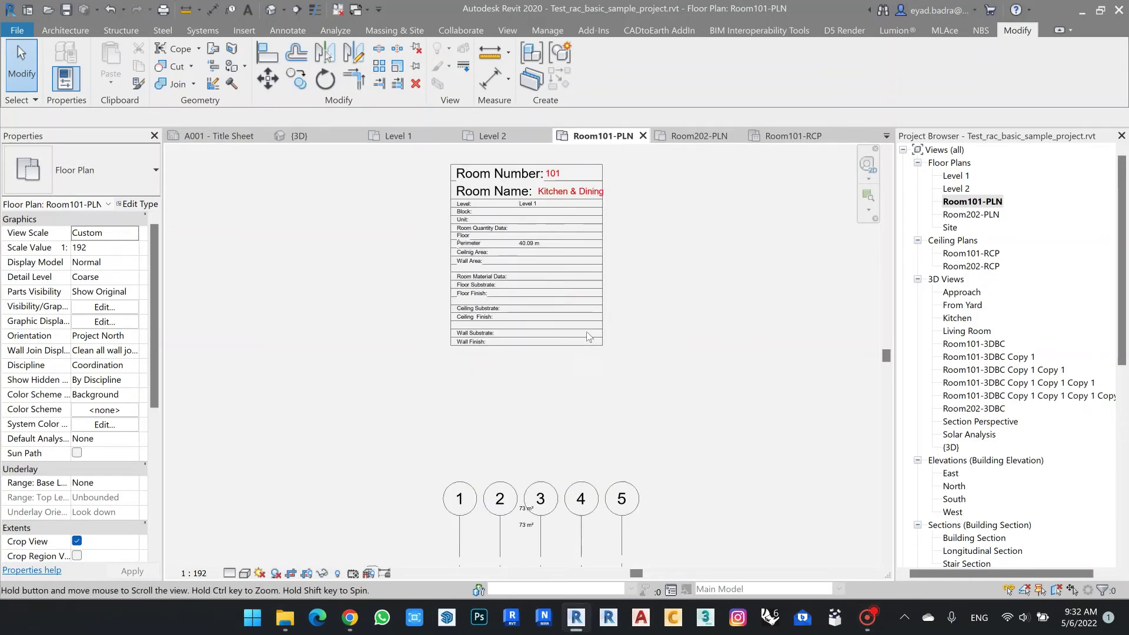
Reopen the tag family and select the loose value labels below the table
double_click(579, 266)
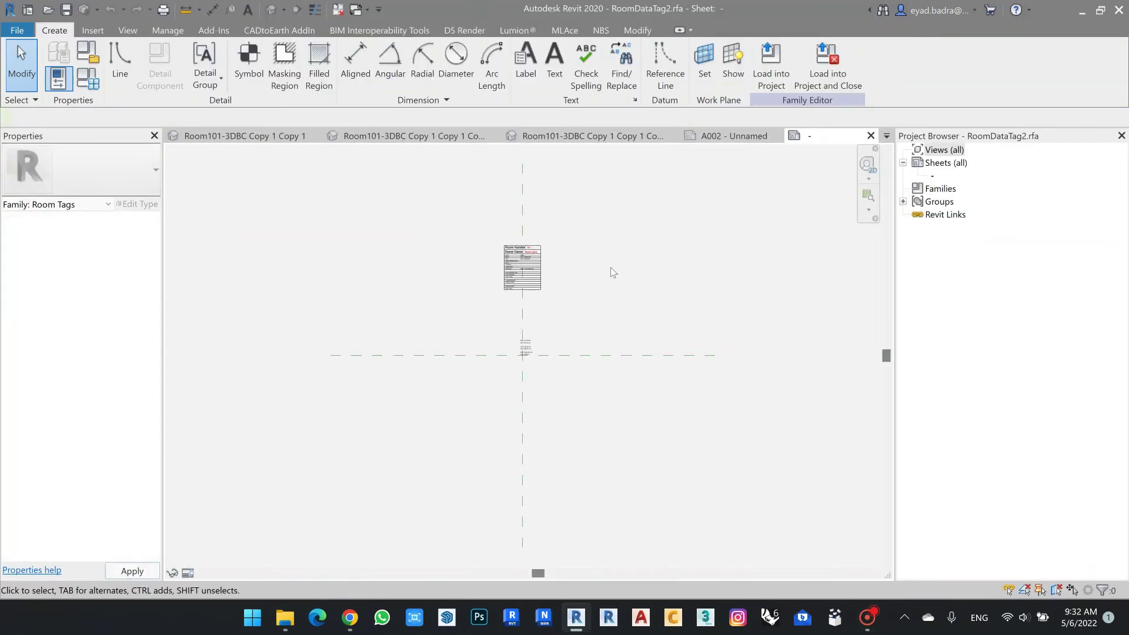
scroll(545, 332, "up", 5)
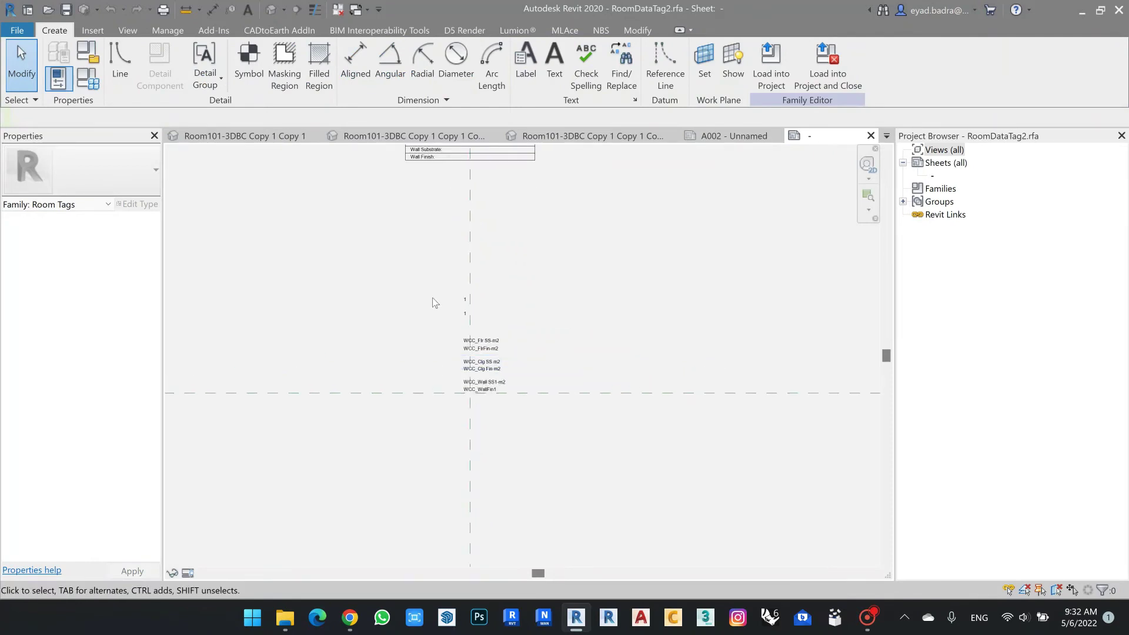
left_click_drag(428, 275, 525, 443)
scroll(500, 412, "down", 1)
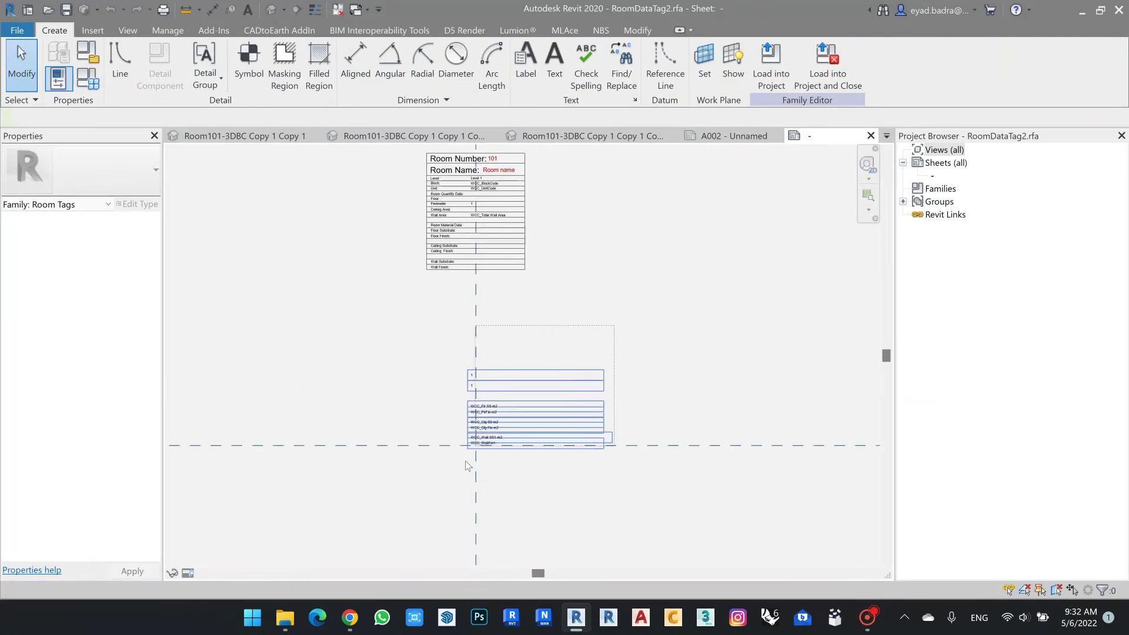
left_click_drag(468, 466, 468, 466)
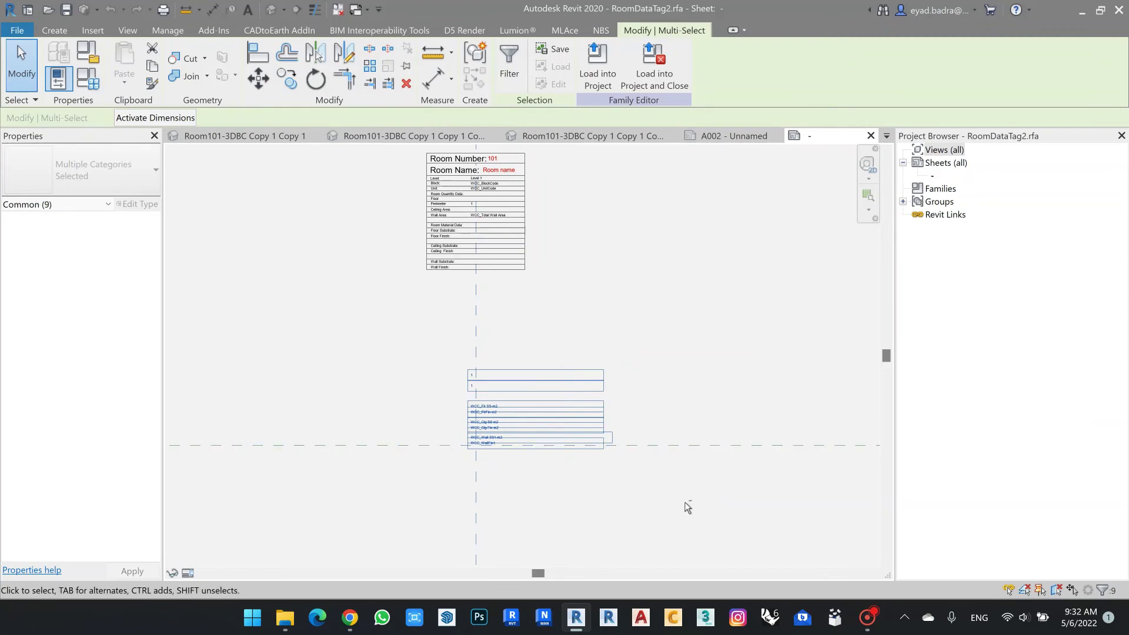
left_click_drag(574, 505, 390, 518, "shift")
middle_click_drag(624, 252, 626, 312)
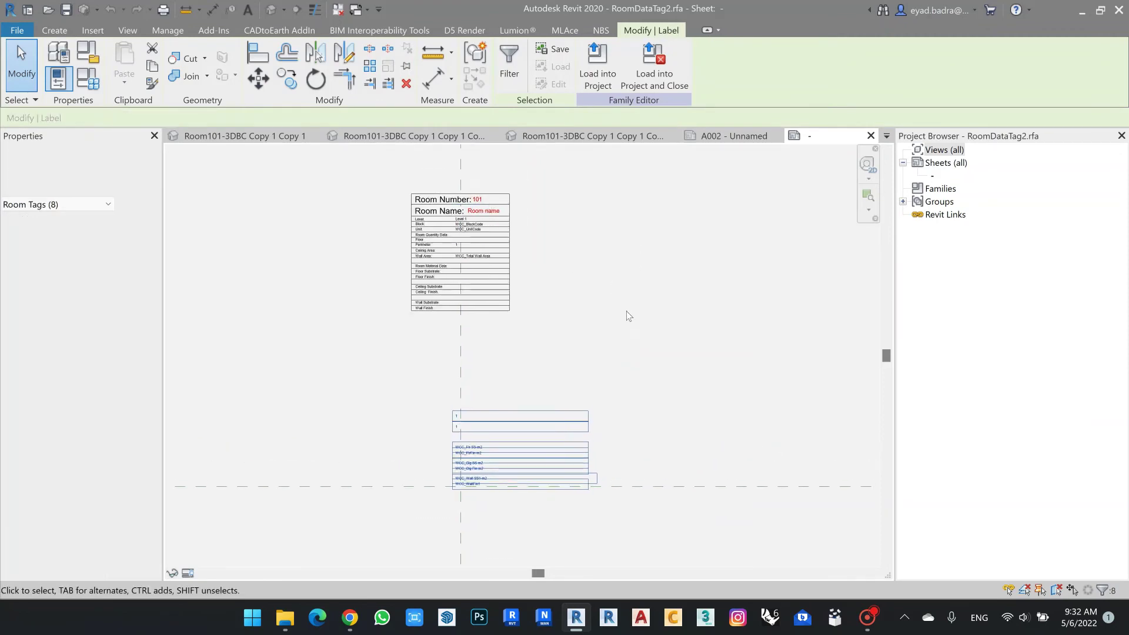
Move the value labels beside the table rows and nudge them into alignment
left_click(258, 80)
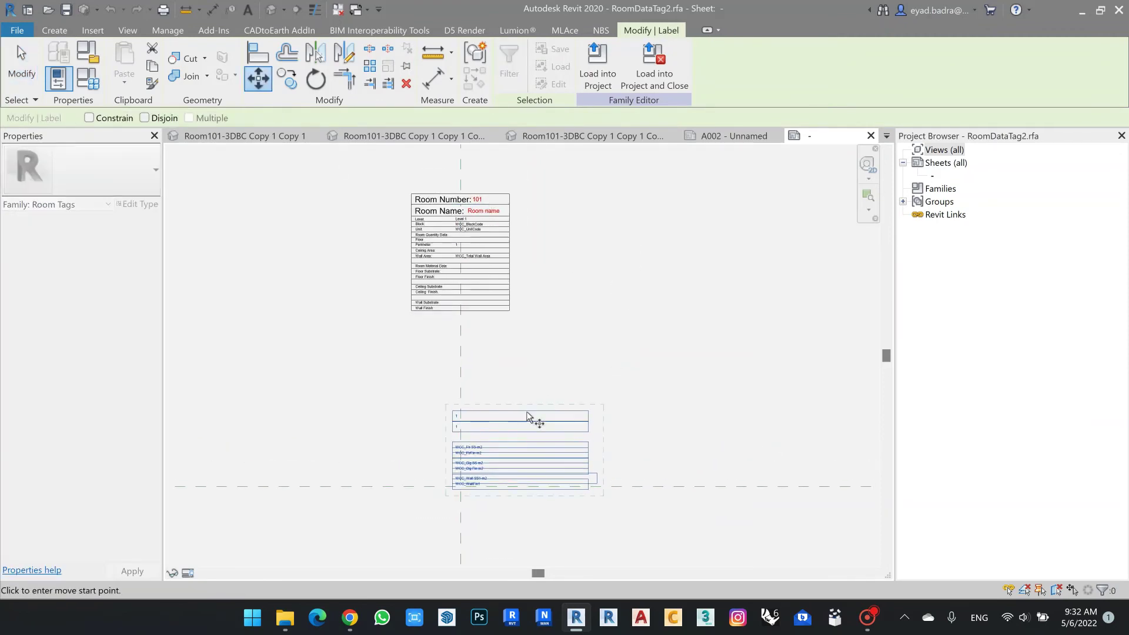
left_click(528, 411)
scroll(525, 241, "up", 2)
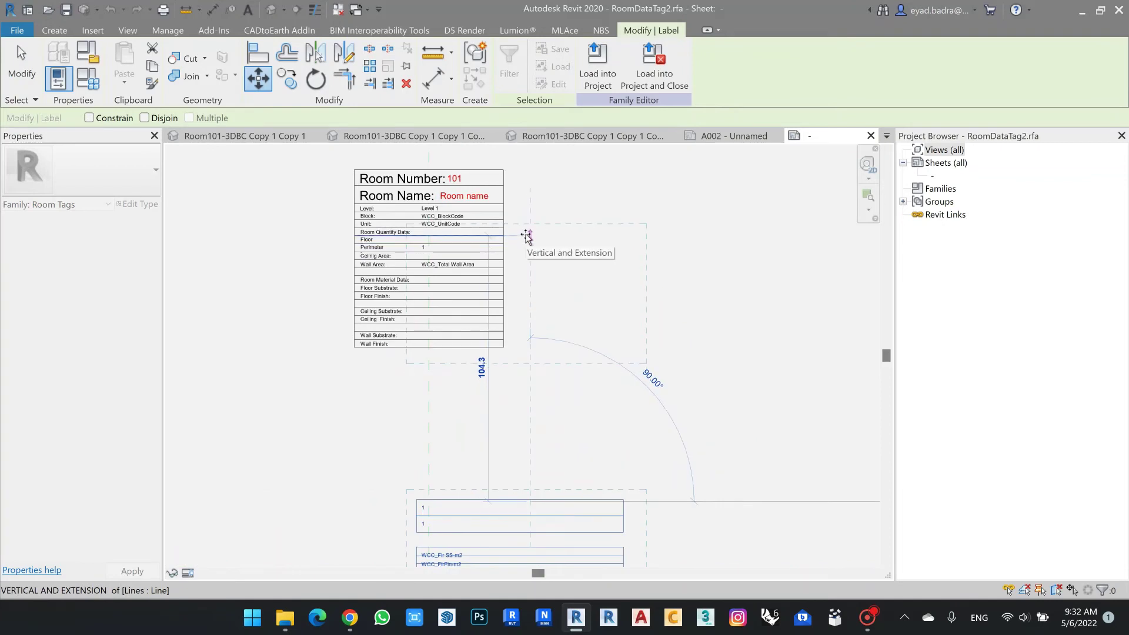
left_click(526, 236)
key("Up")
key("Up")
key("Up")
key("Up")
key("Up")
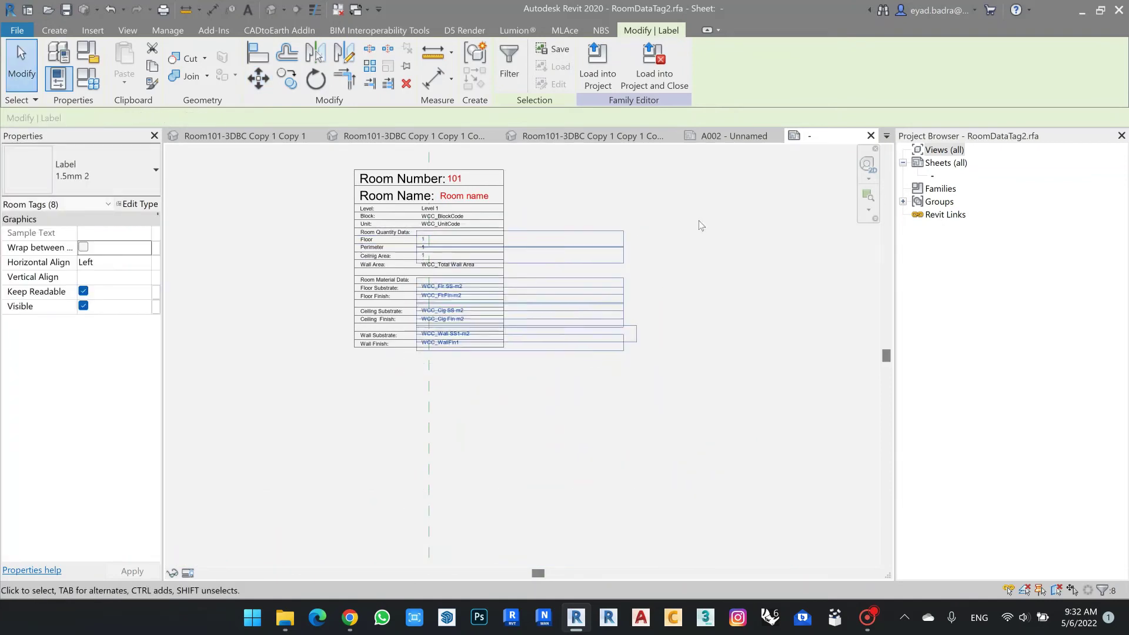
key("Down")
key("Down")
key("Down")
key("Down")
key("Down")
key("Down")
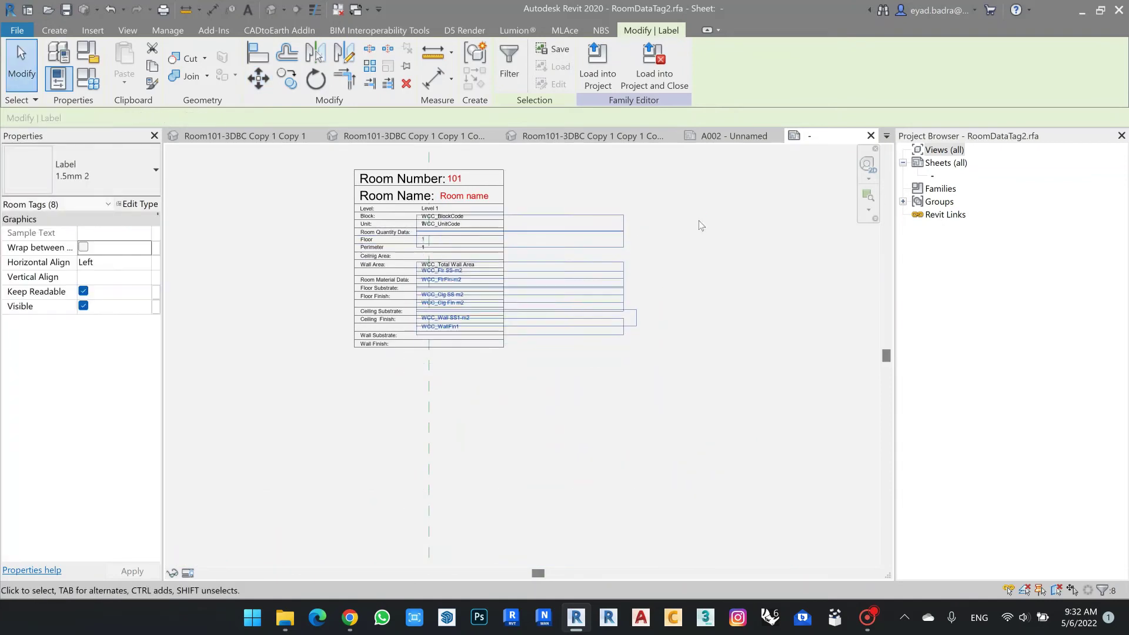
key("Down")
key("Down")
key("Down")
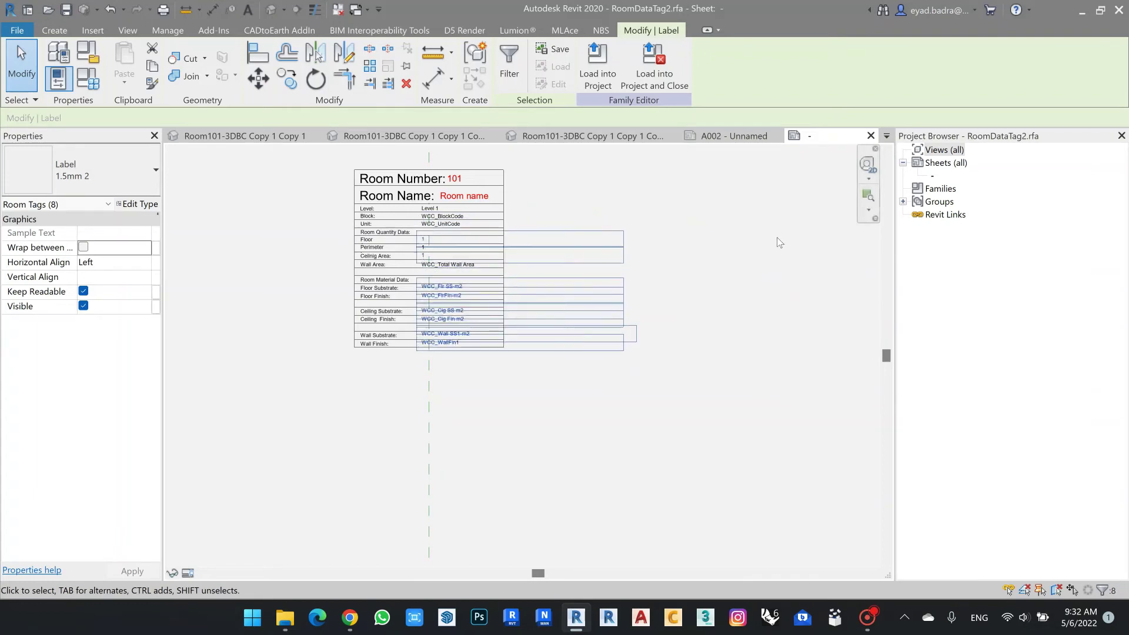
key("Down")
Deselect the labels and frame the whole tag table, Room Number through Wall Finish
scroll(468, 302, "up", 4)
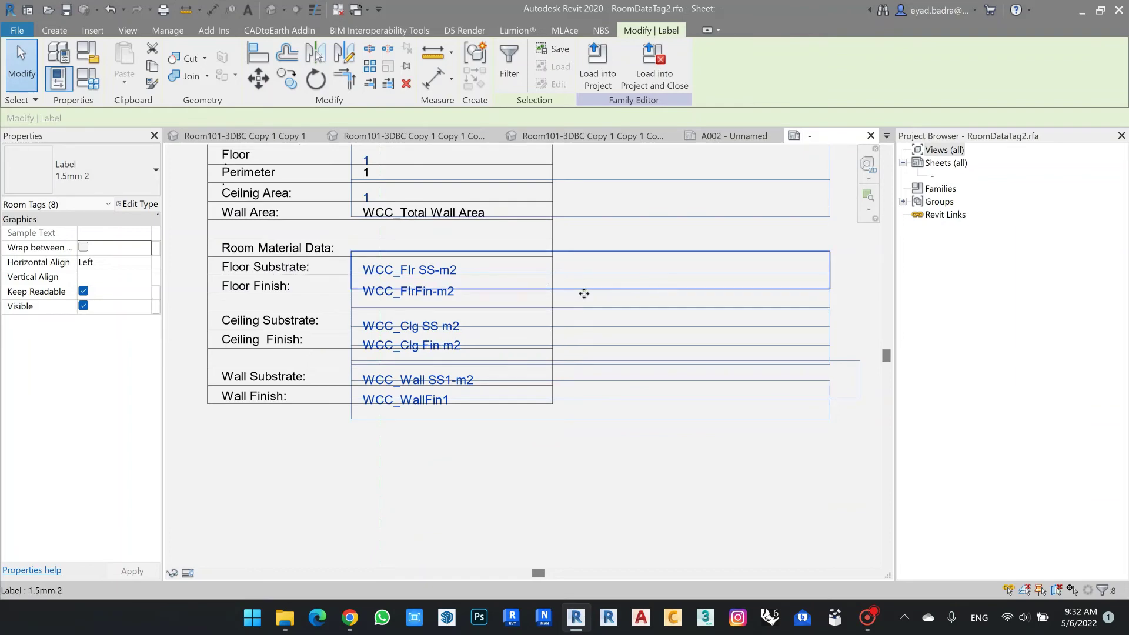
left_click(591, 489)
scroll(606, 362, "down", 3)
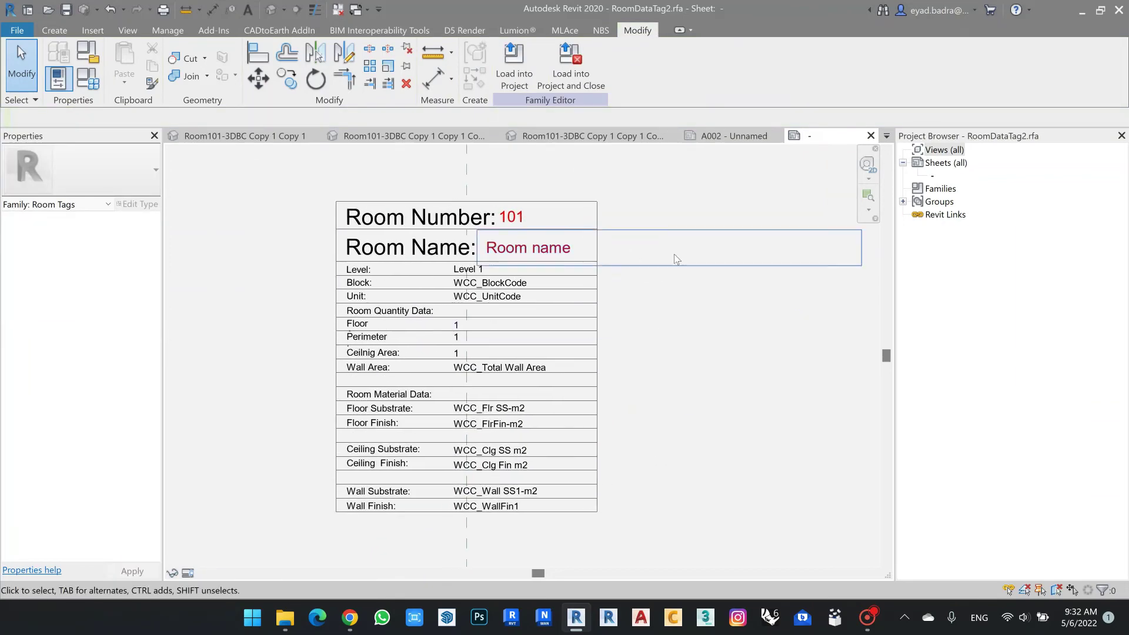
scroll(676, 255, "up", 1)
middle_click_drag(675, 340, 718, 320)
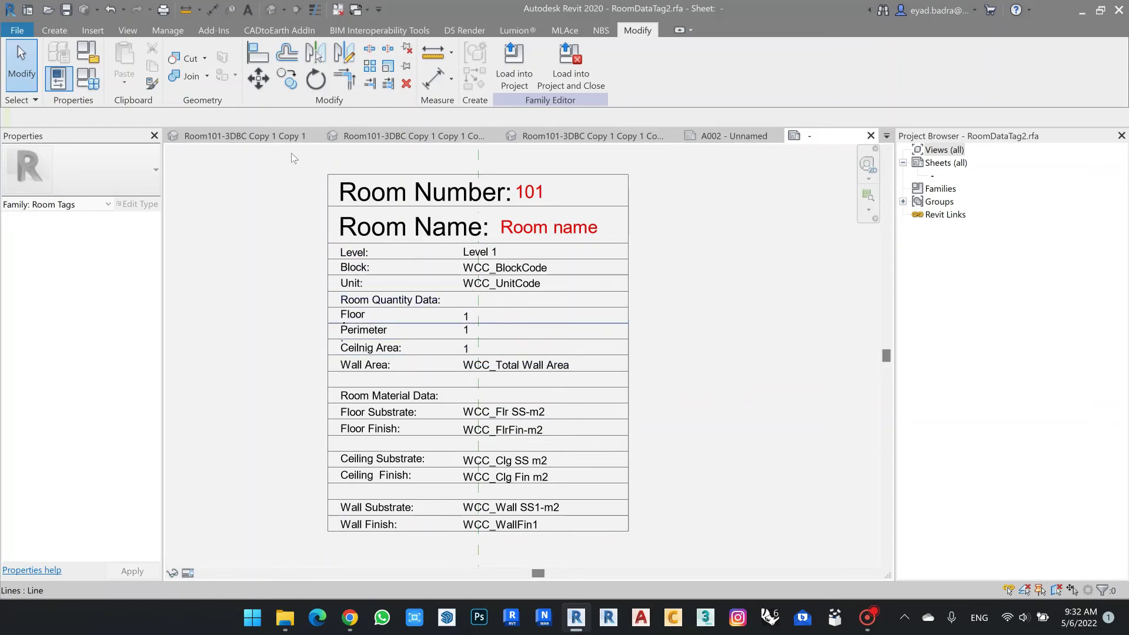
left_click(54, 30)
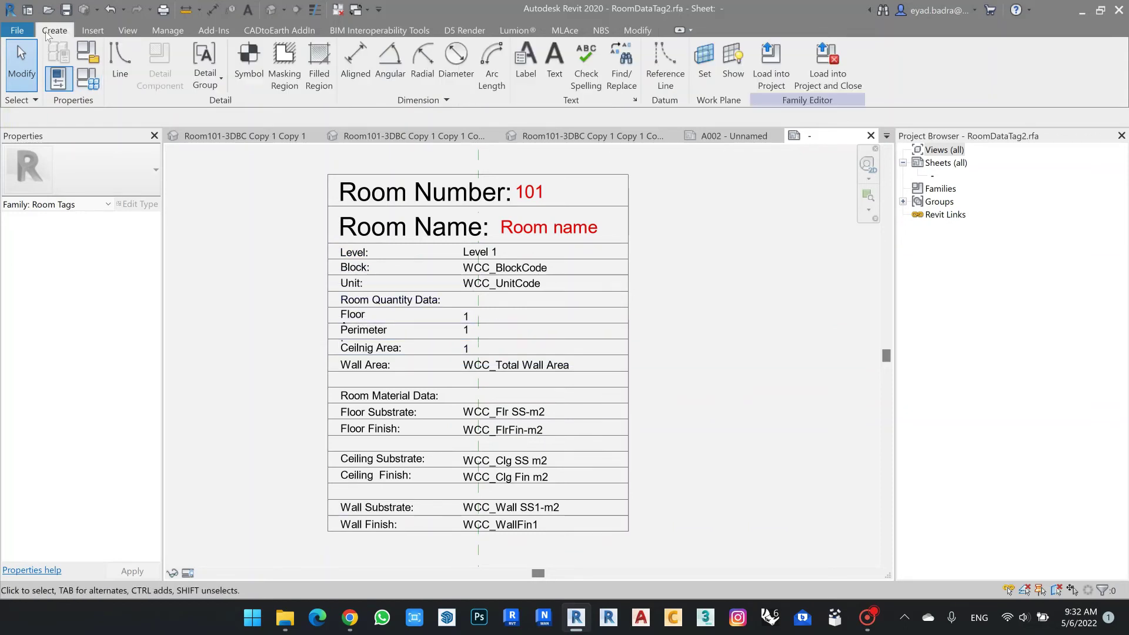
Place a new label in the room tag bound to the Floor Finish parameter
left_click(526, 62)
left_click(509, 315)
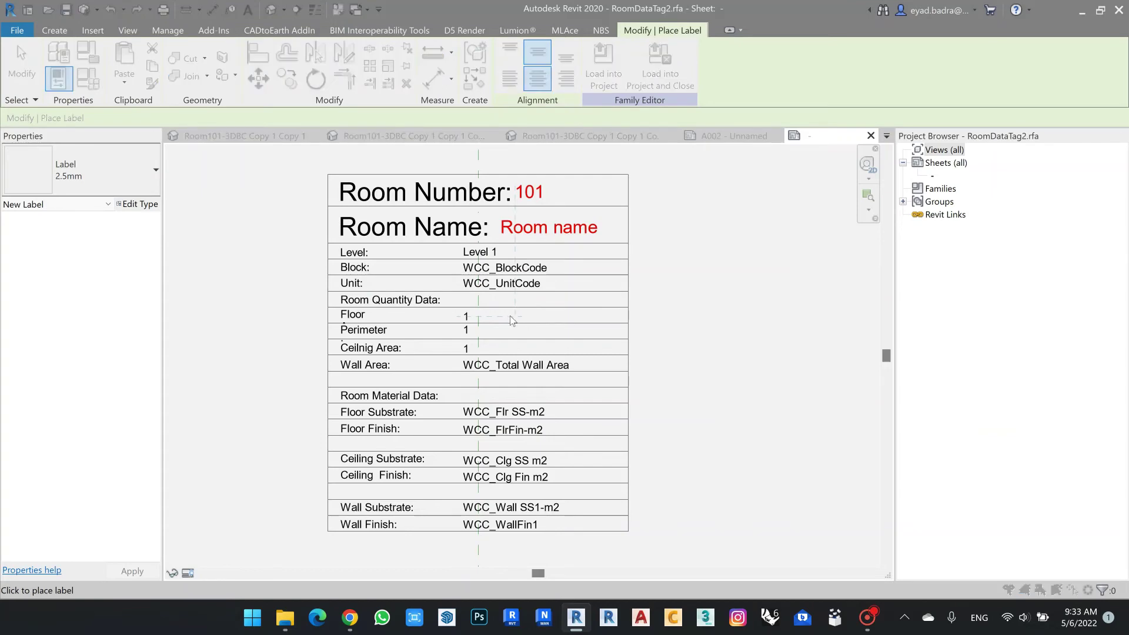
scroll(145, 226, "down", 2)
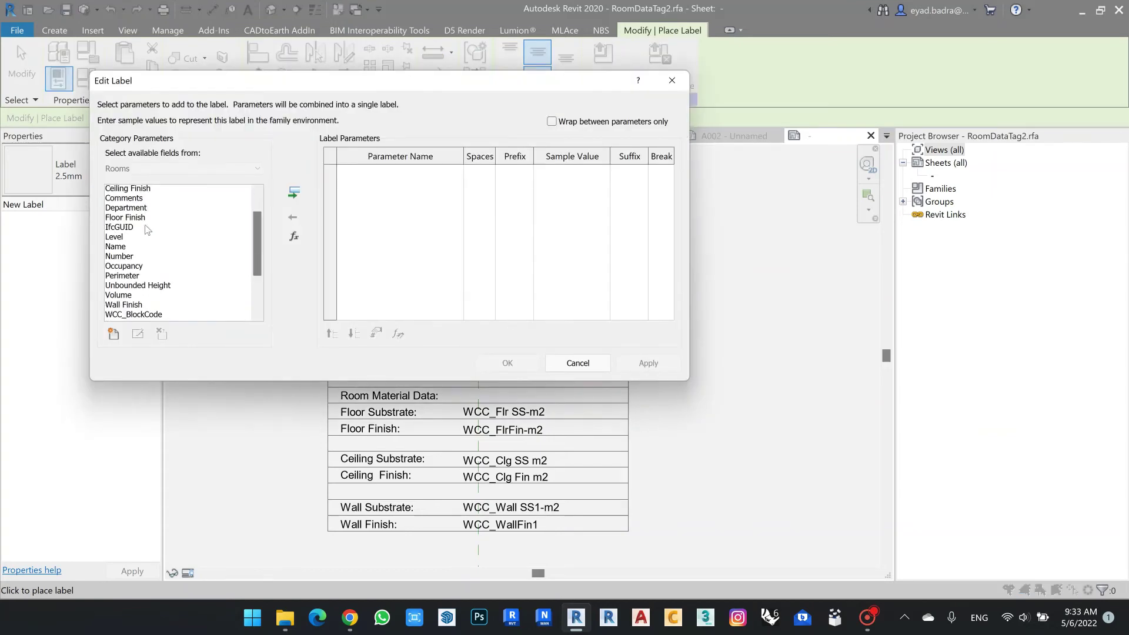
scroll(147, 223, "up", 2)
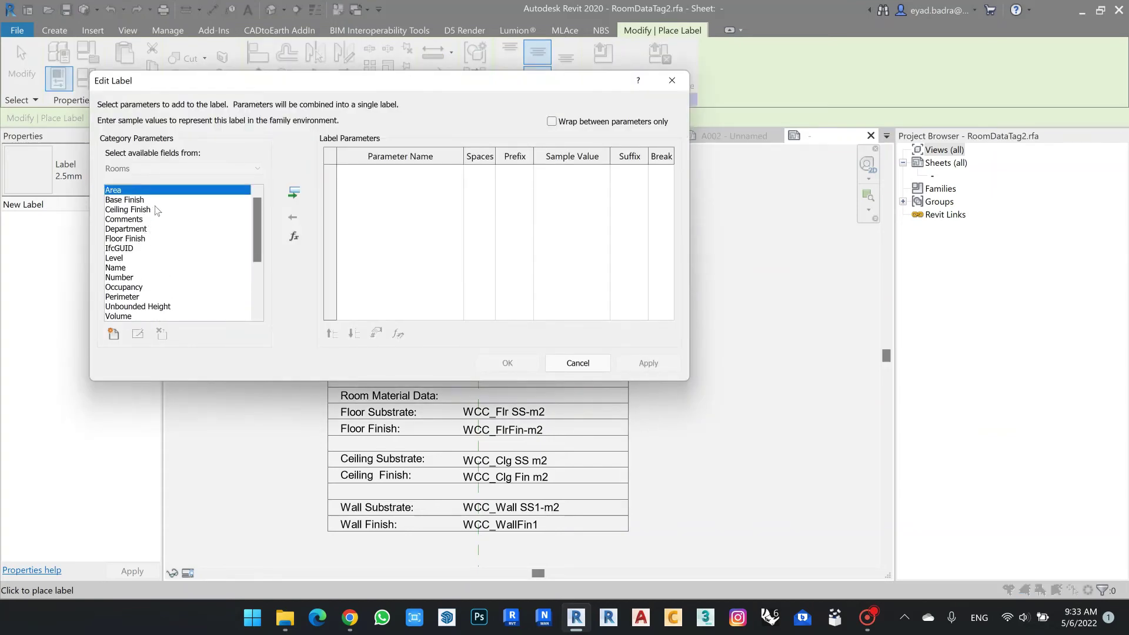
left_click(140, 240)
left_click(294, 192)
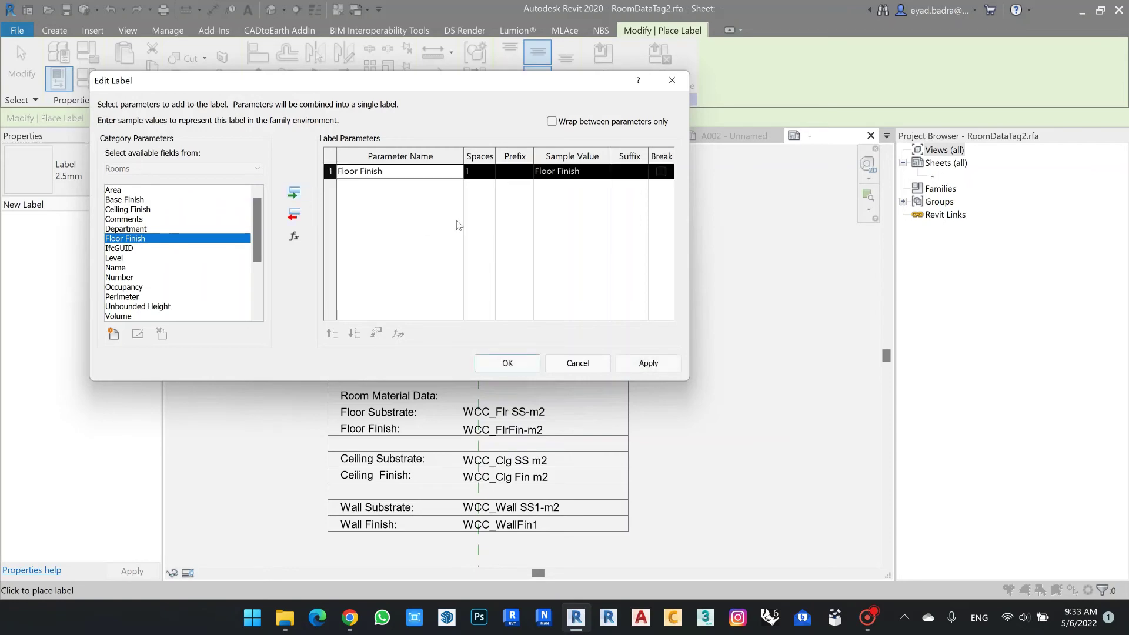
left_click(506, 363)
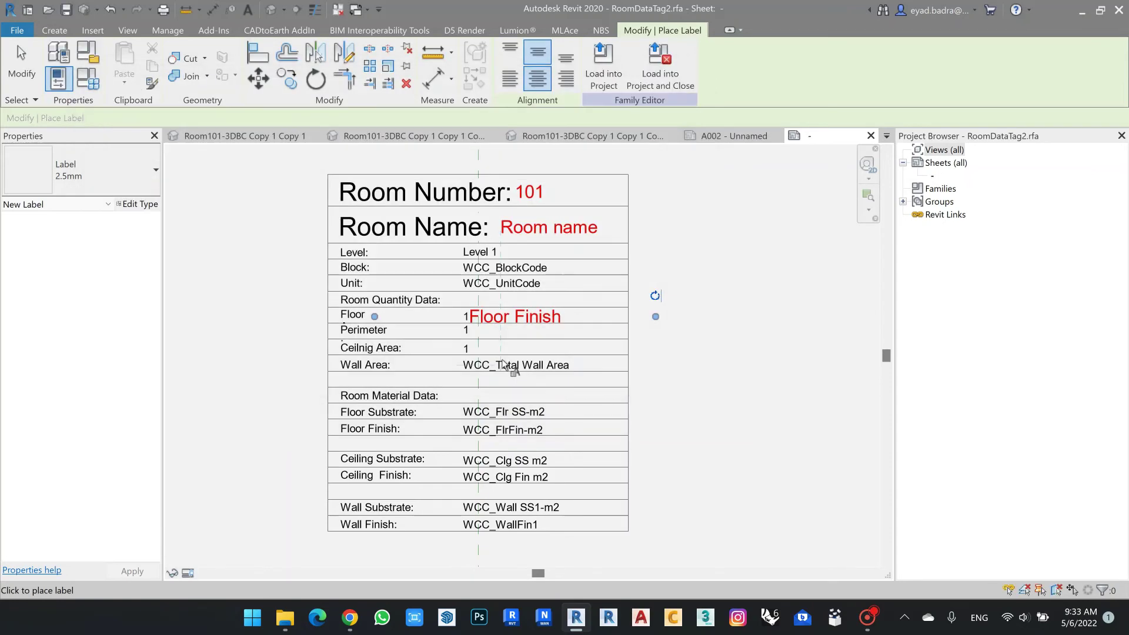
scroll(517, 320, "up", 3)
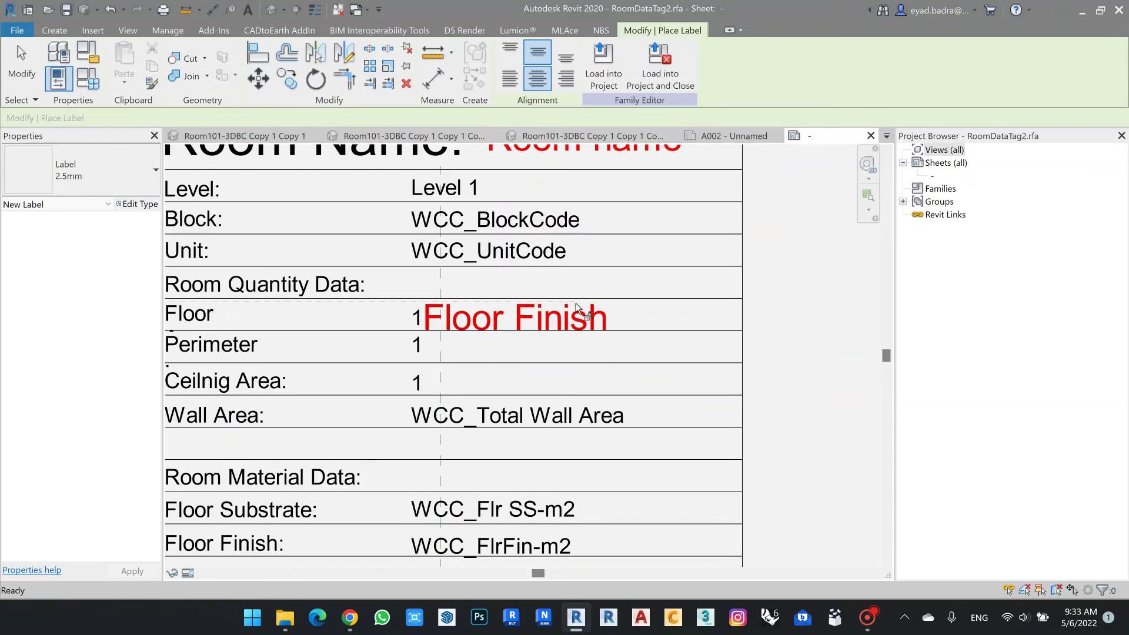
Move the Floor Finish label right in the Floor row, beside the floor area value
key("Escape")
left_click(626, 312)
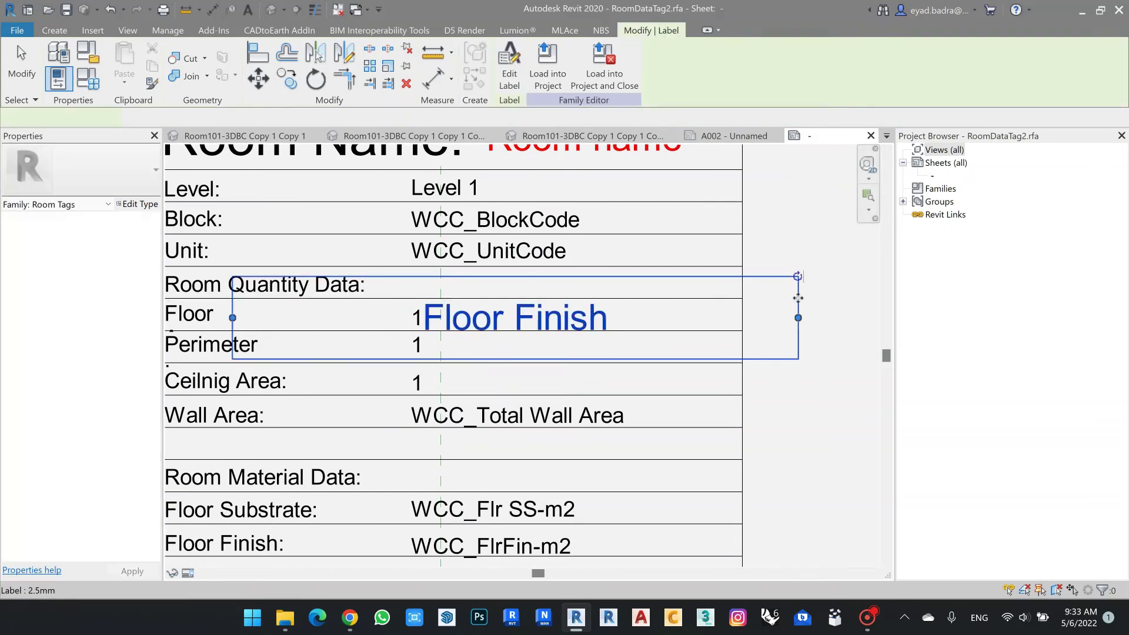
left_click_drag(799, 298, 797, 231)
left_click(797, 229)
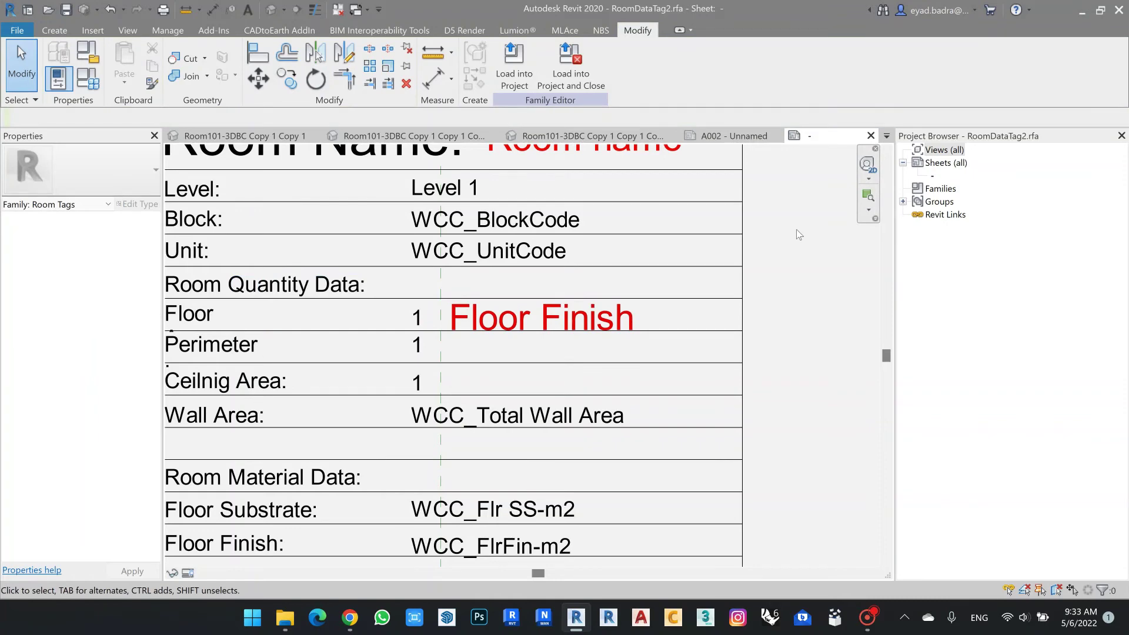
scroll(797, 229, "down", 2)
Load the edited room tag family into the project, overwriting the existing version and its parameter values
left_click(523, 67)
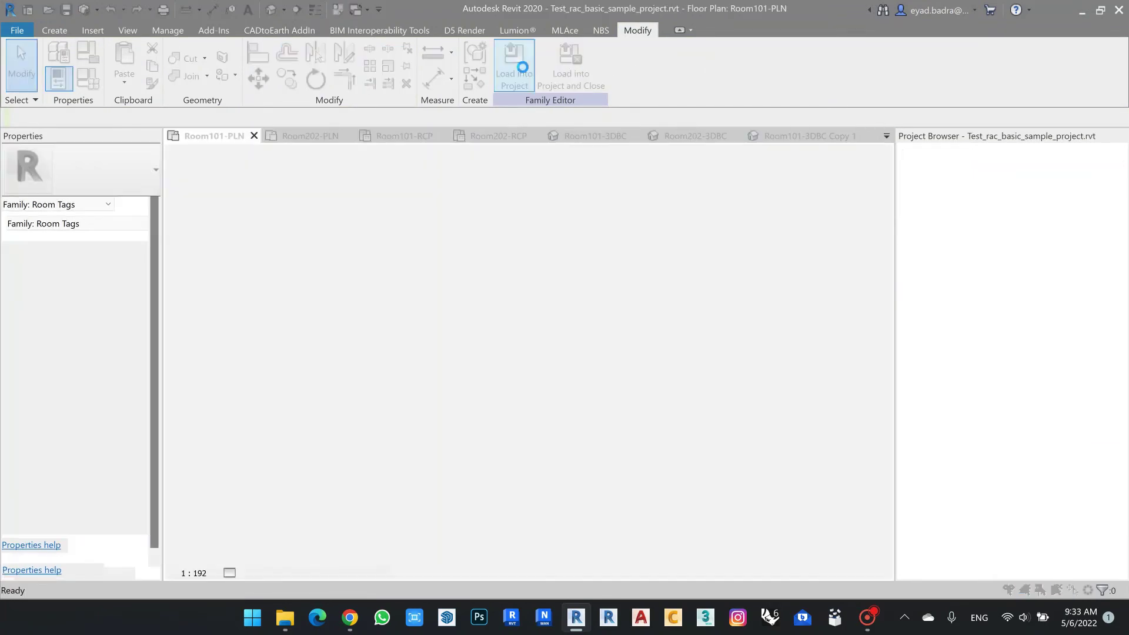
left_click(525, 311)
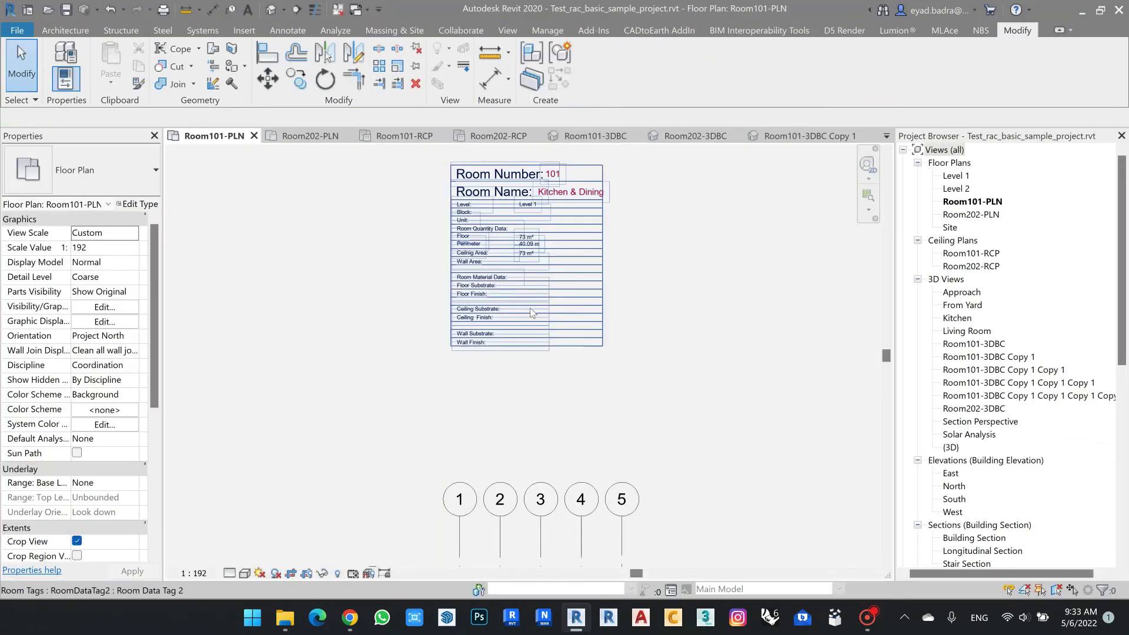
scroll(459, 183, "up", 2)
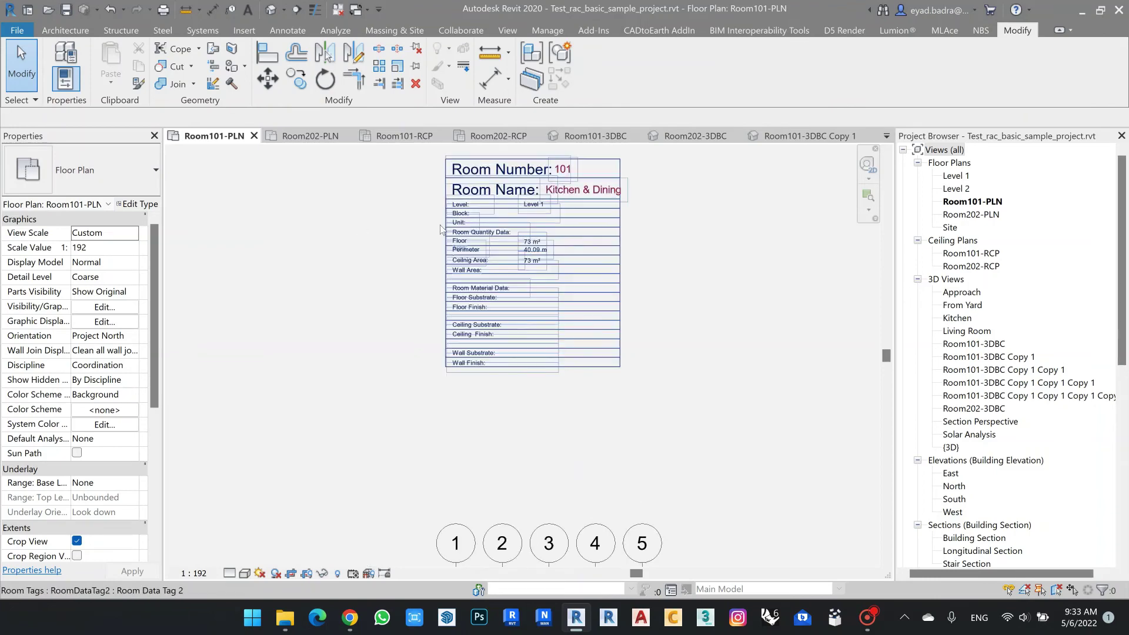
middle_click_drag(373, 240, 385, 247)
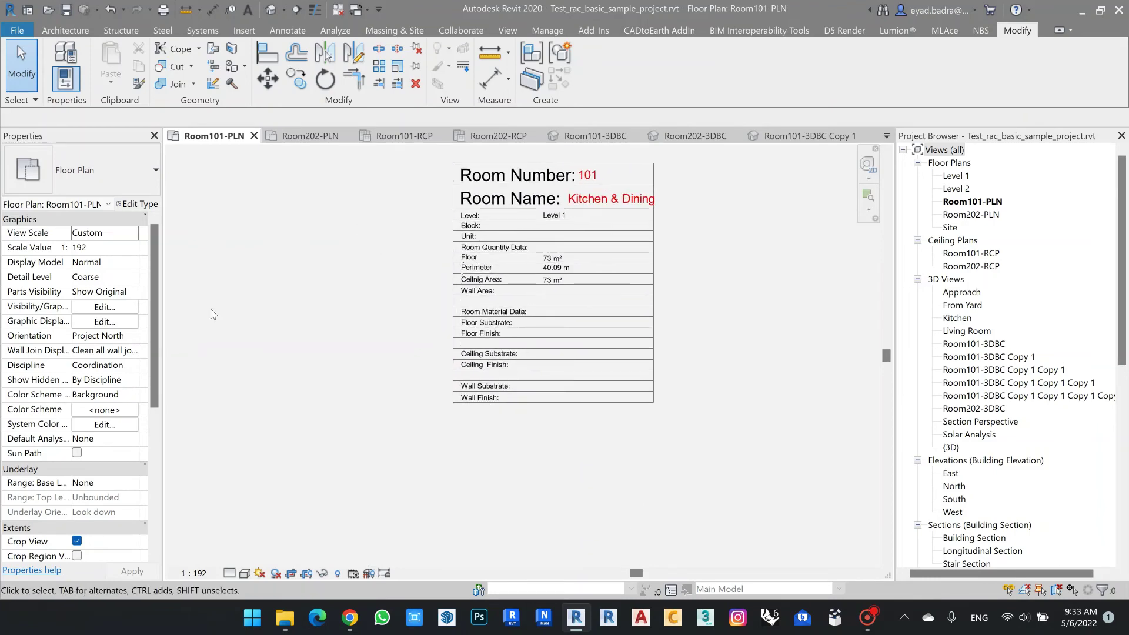
scroll(80, 360, "down", 6)
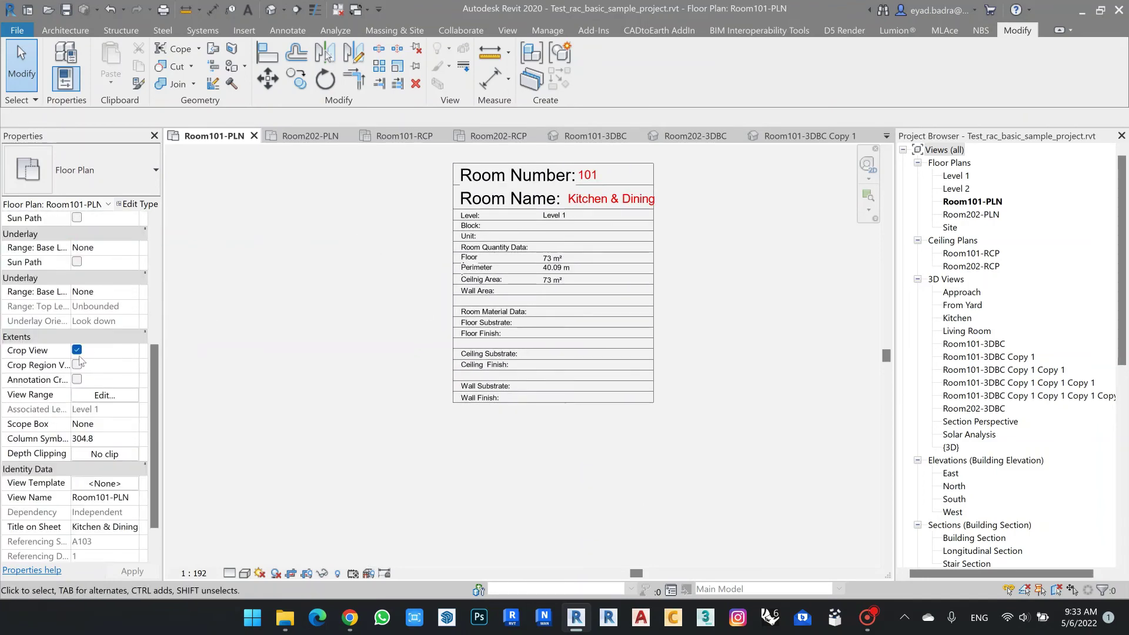
scroll(80, 360, "up", 6)
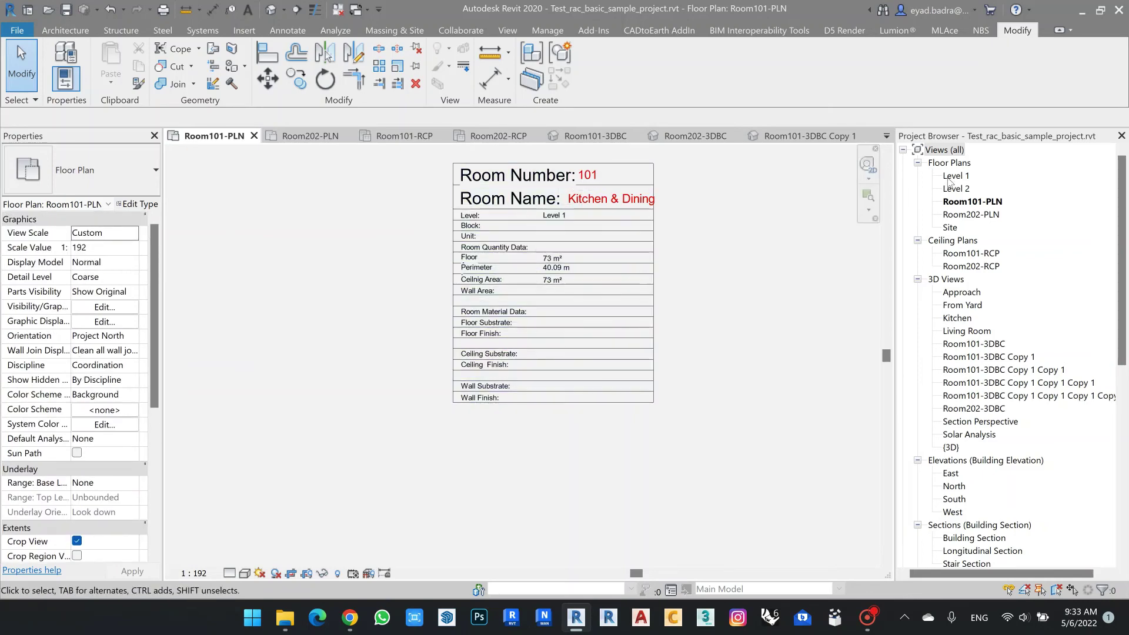
double_click(950, 176)
Enter Marble as the Kitchen & Dining room's Wall Finish and apply the change
left_click(327, 405)
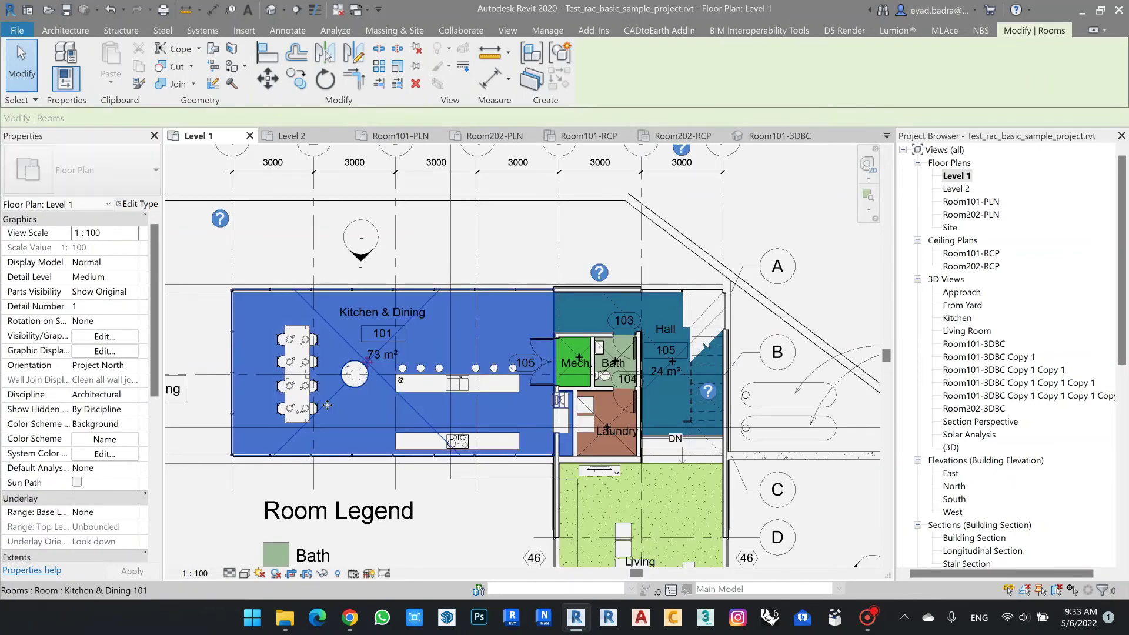
left_click(77, 515)
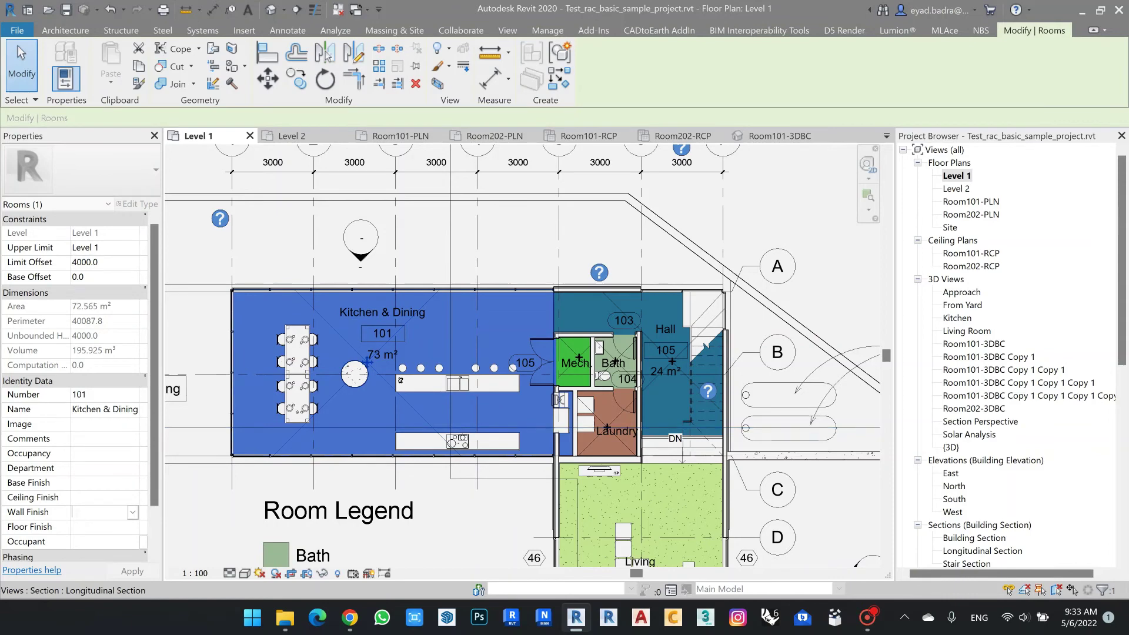
type("Marble")
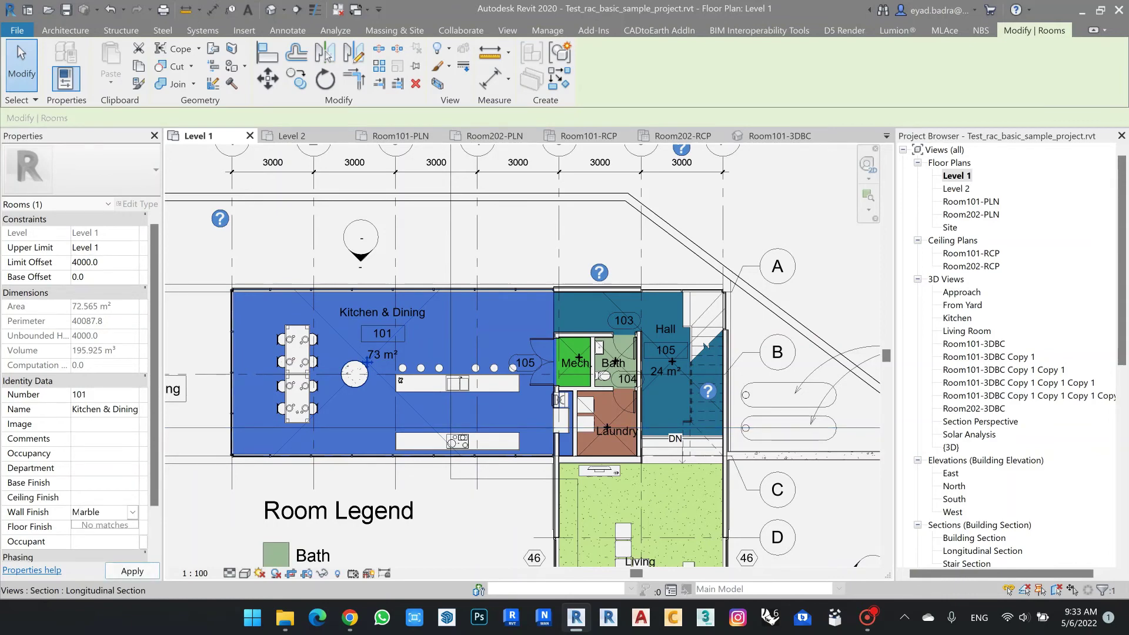
key("Return")
left_click(74, 527)
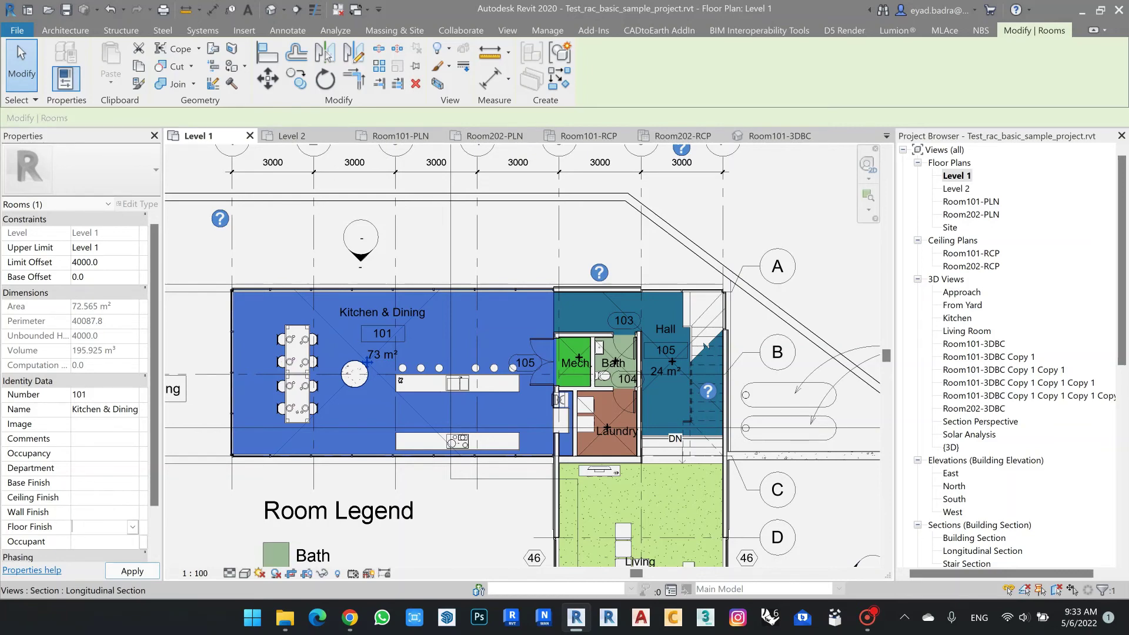
left_click(127, 572)
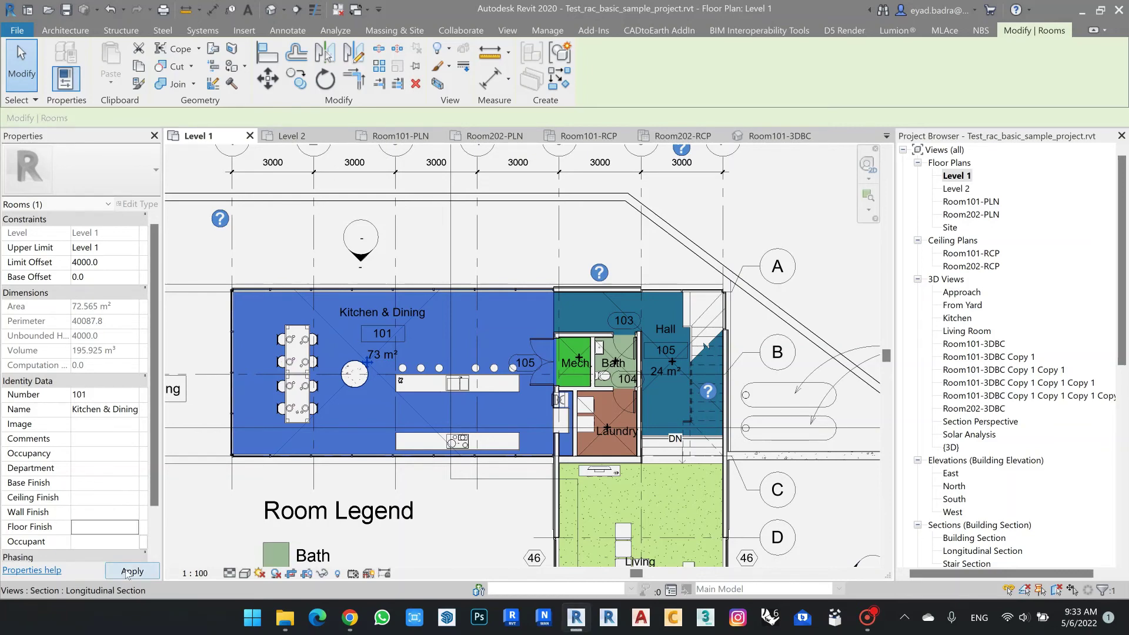
key("Escape")
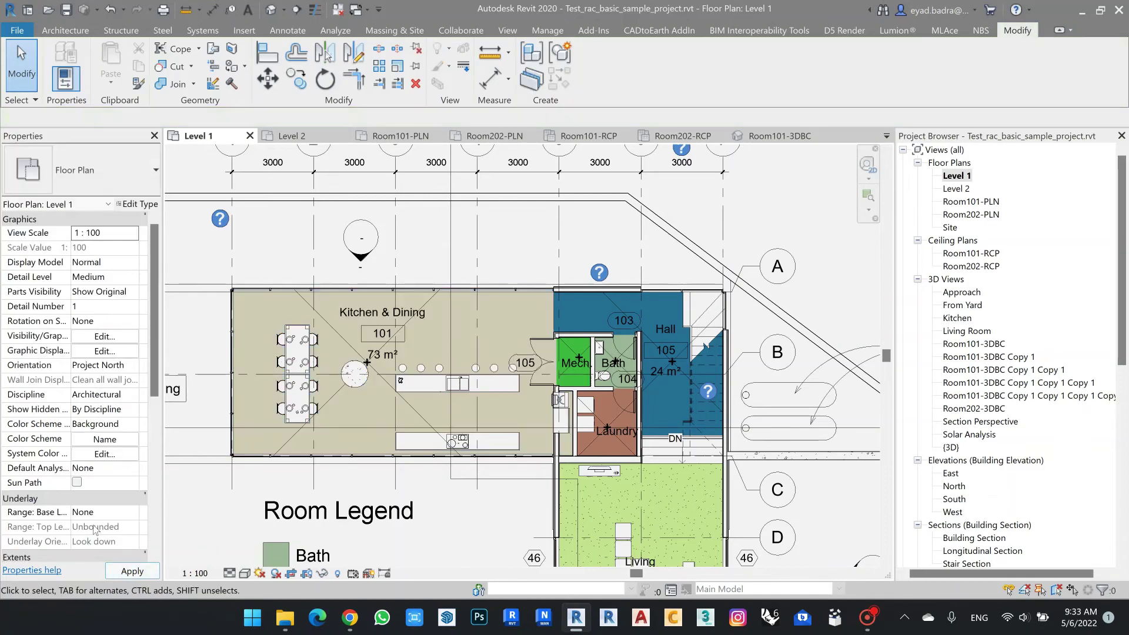
Set the Kitchen & Dining room's Floor Finish to Marble and apply
left_click(264, 337)
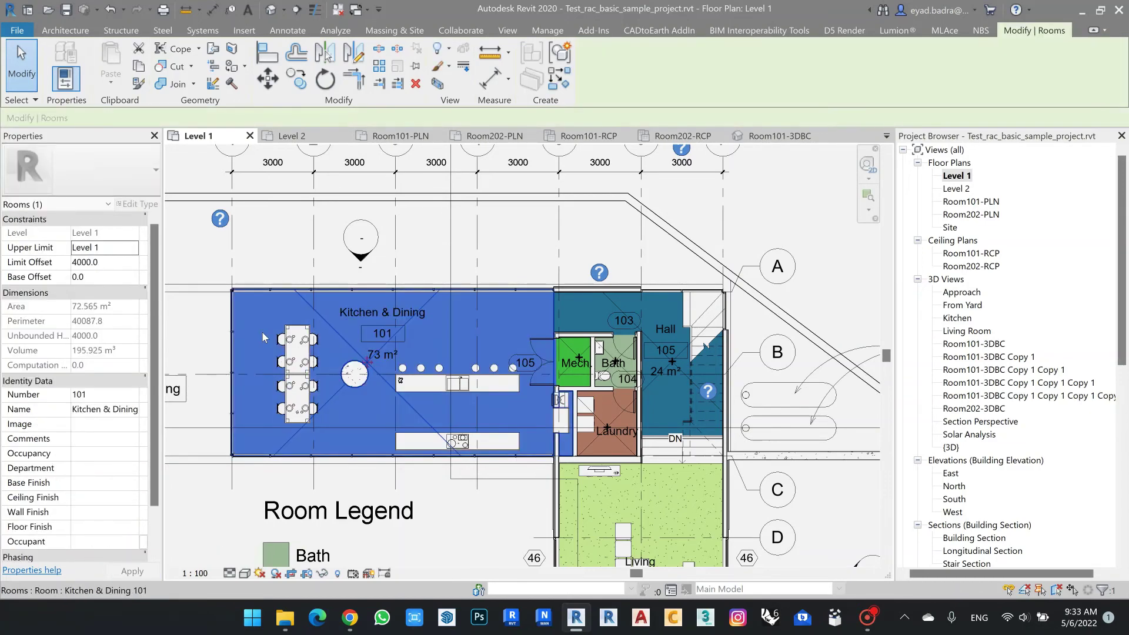
scroll(96, 444, "down", 3)
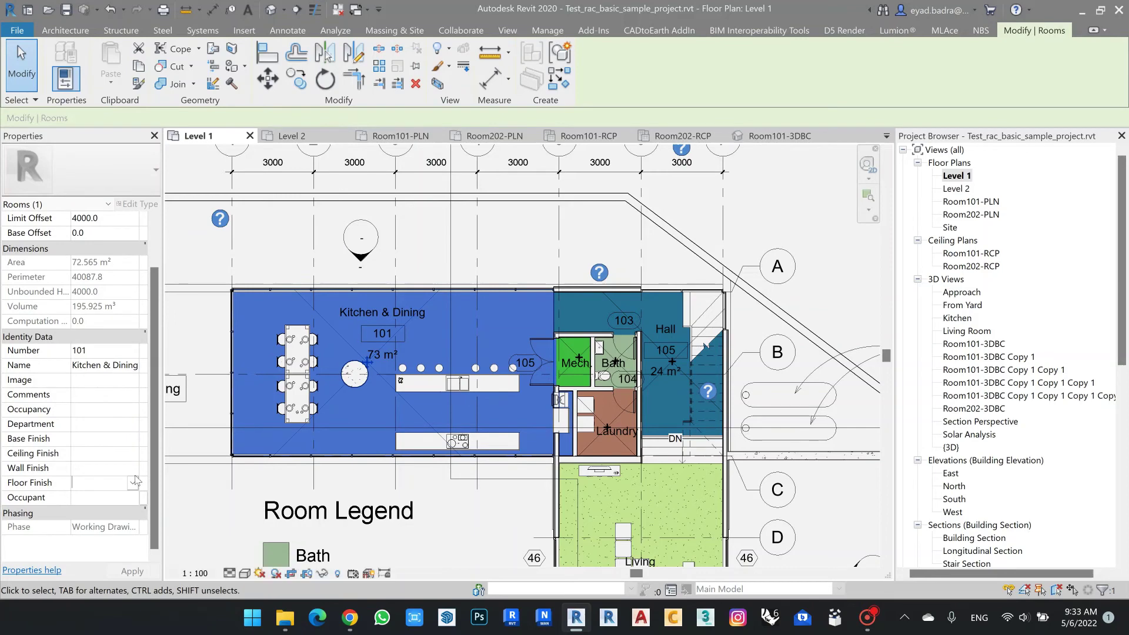
key("Up")
key("Down")
type("Ma")
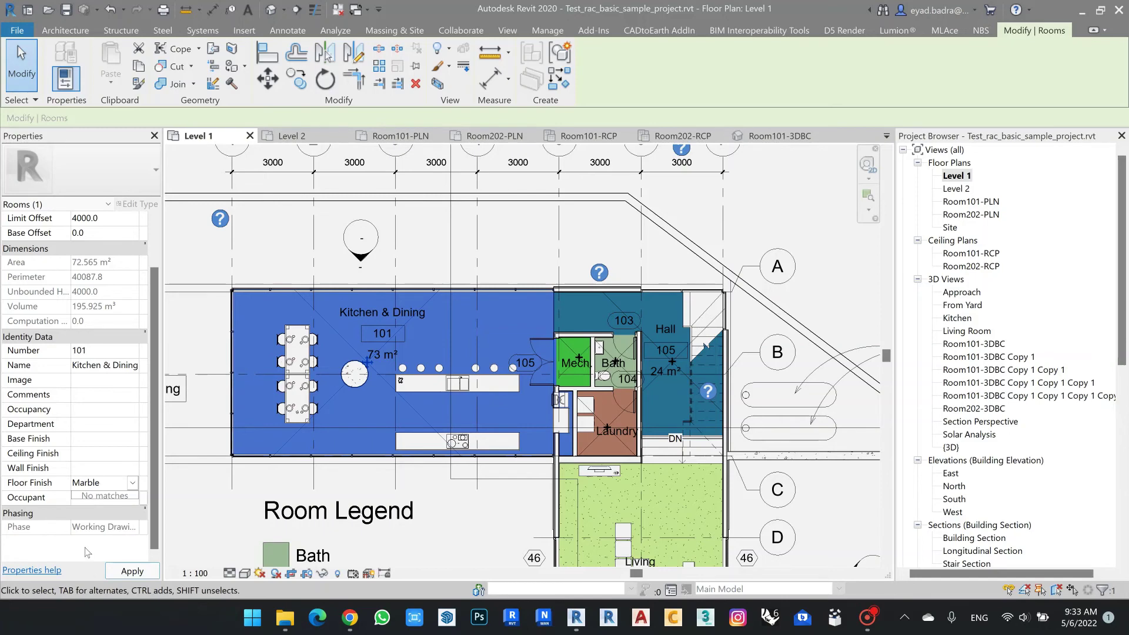
left_click(124, 572)
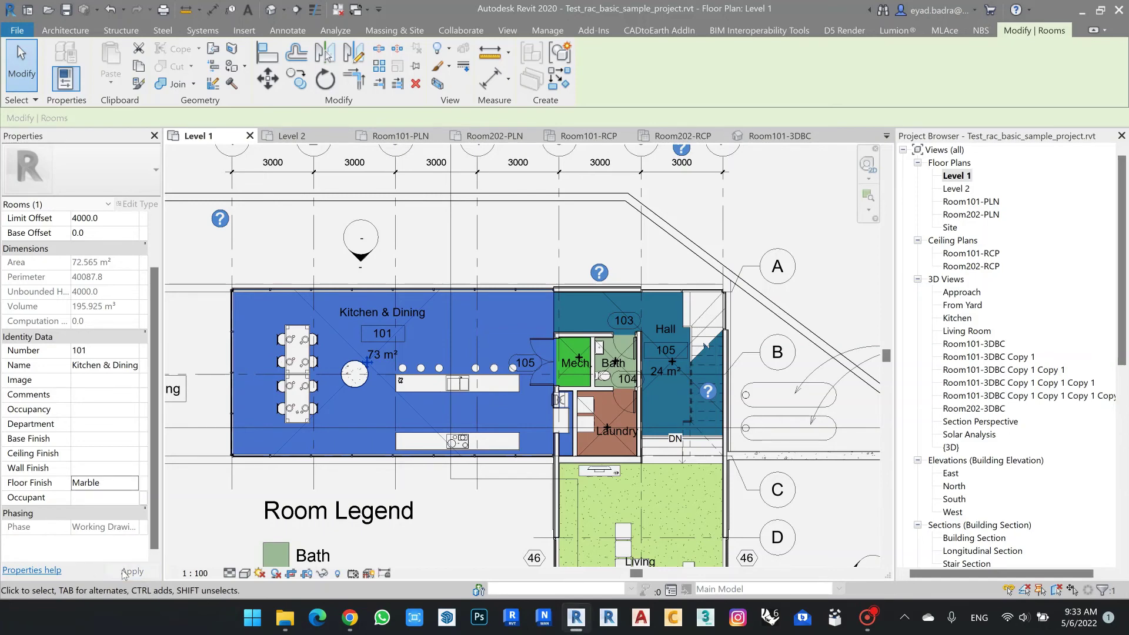
left_click(510, 224)
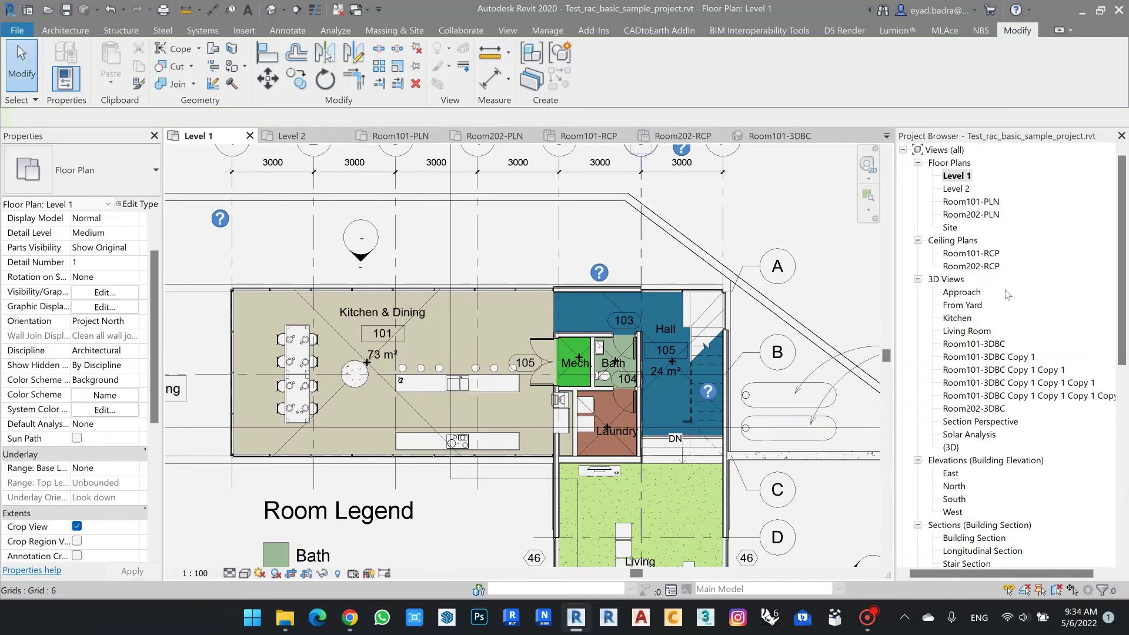
double_click(971, 202)
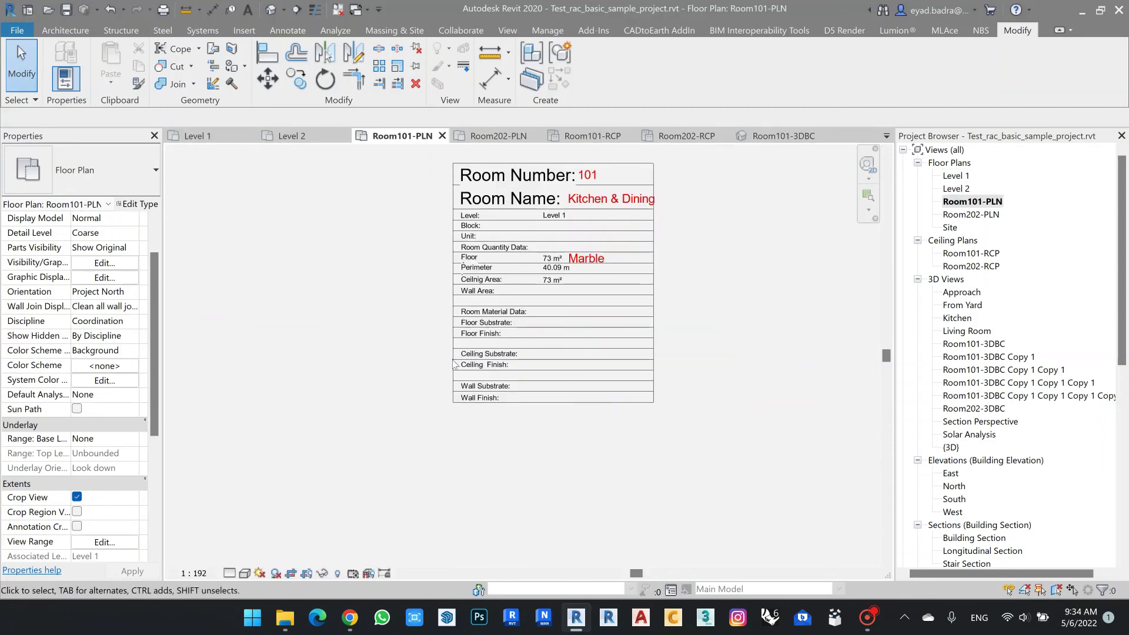
left_click_drag(502, 194, 490, 234)
scroll(475, 318, "up", 4)
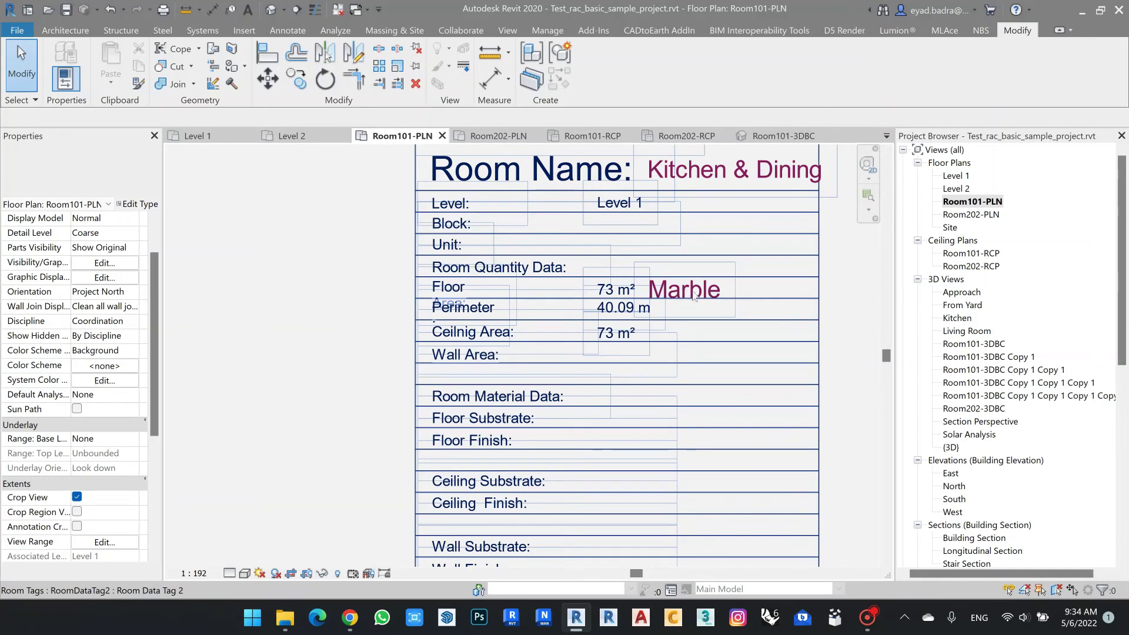
left_click(295, 305)
scroll(294, 311, "down", 7)
middle_click_drag(295, 311, 253, 328)
scroll(253, 328, "down", 1)
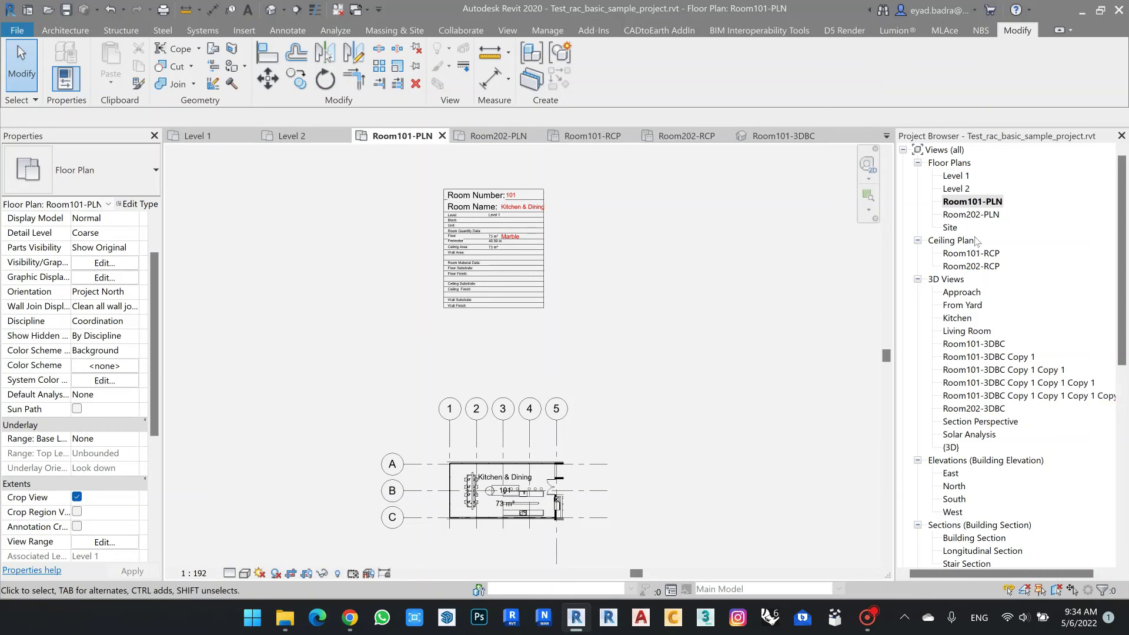
scroll(977, 241, "down", 10)
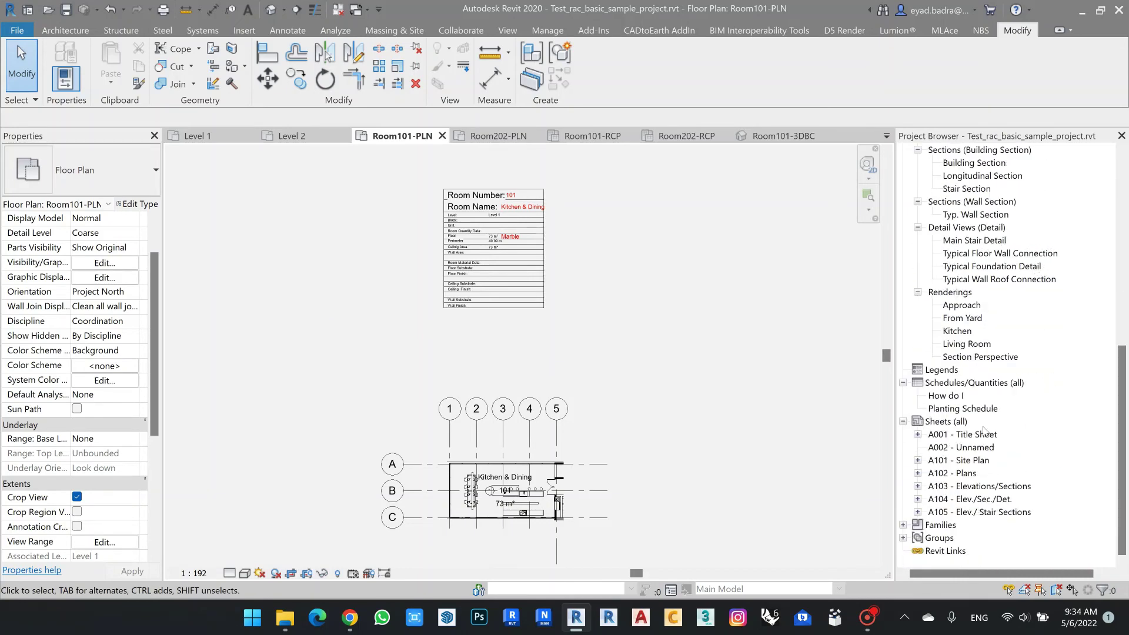
On sheet A002, place the Room101-PLN floor plan and the Room101-RCP ceiling plan side by side at upper left
double_click(971, 448)
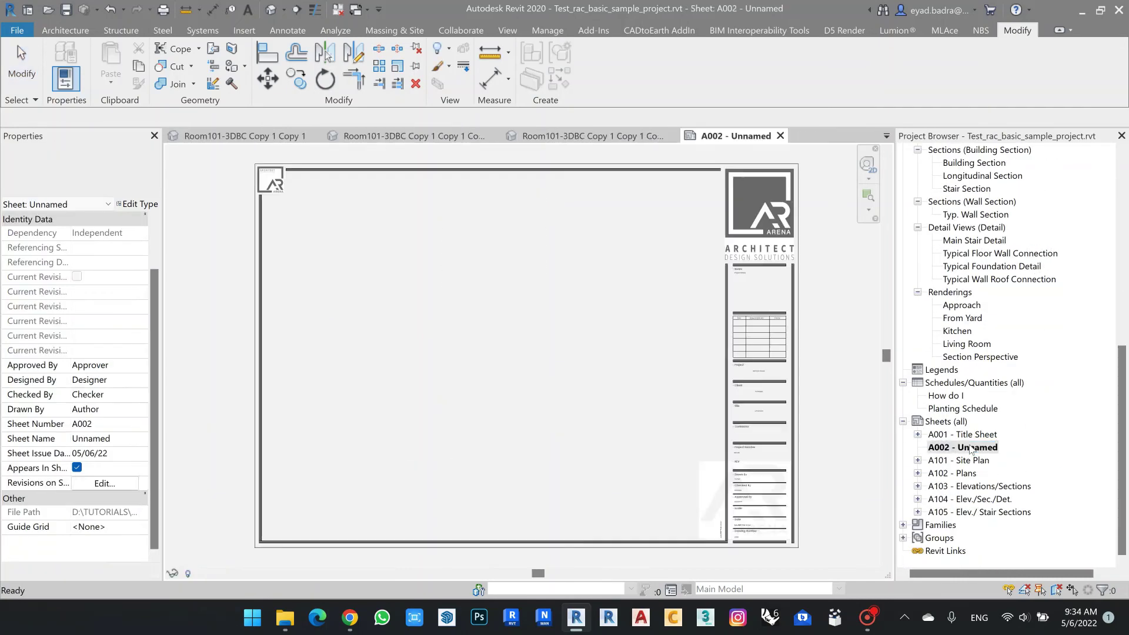
scroll(1006, 294, "up", 10)
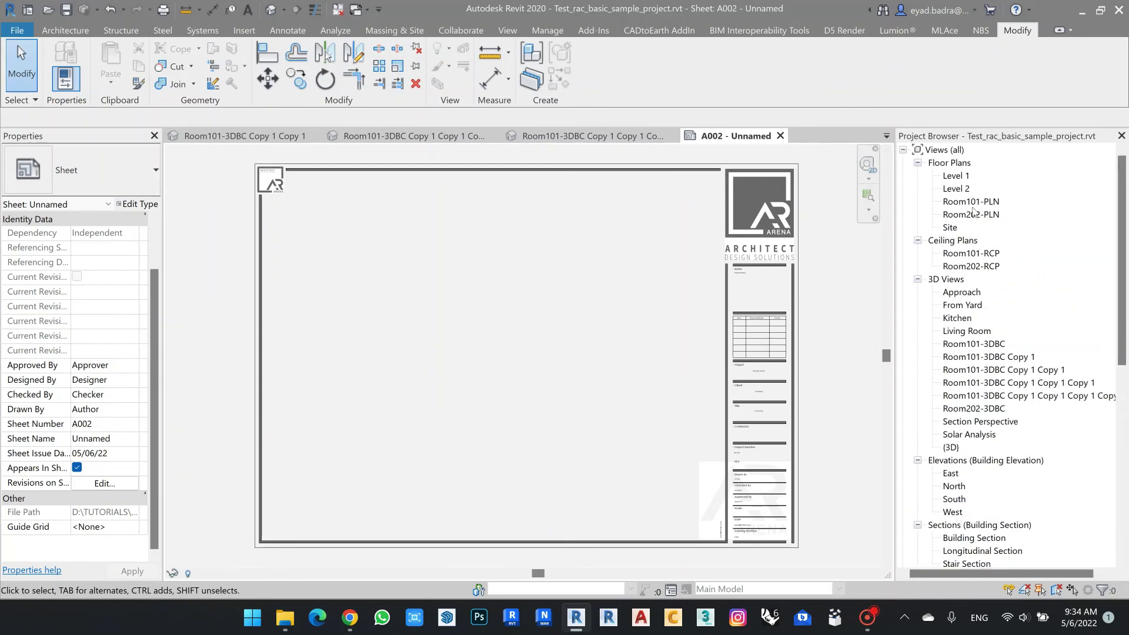
left_click_drag(982, 204, 468, 326)
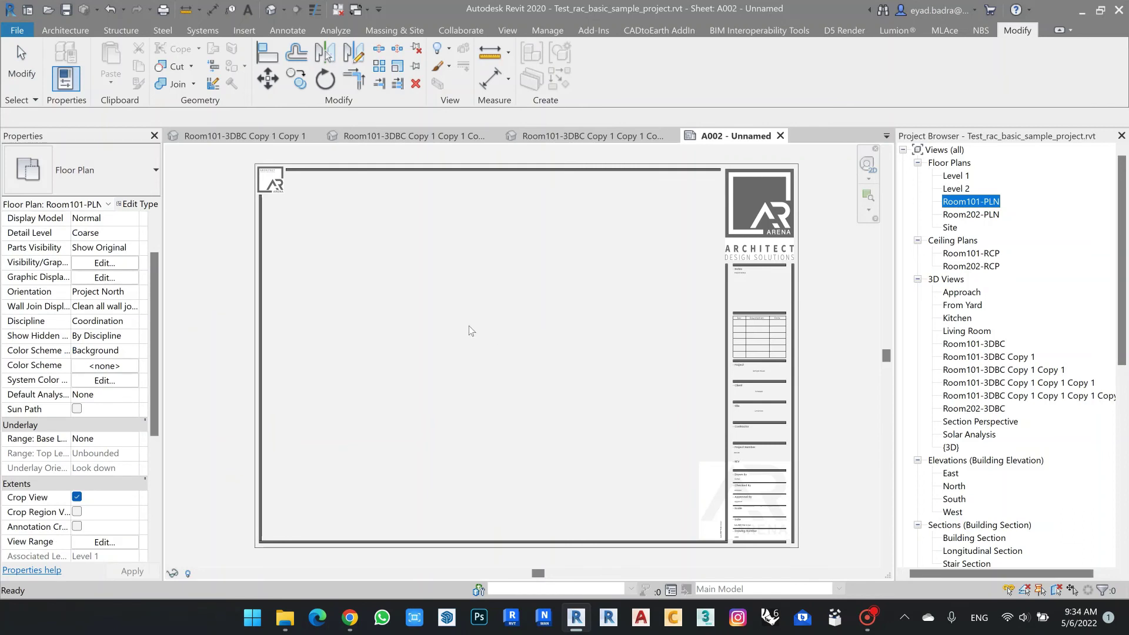
left_click(340, 270)
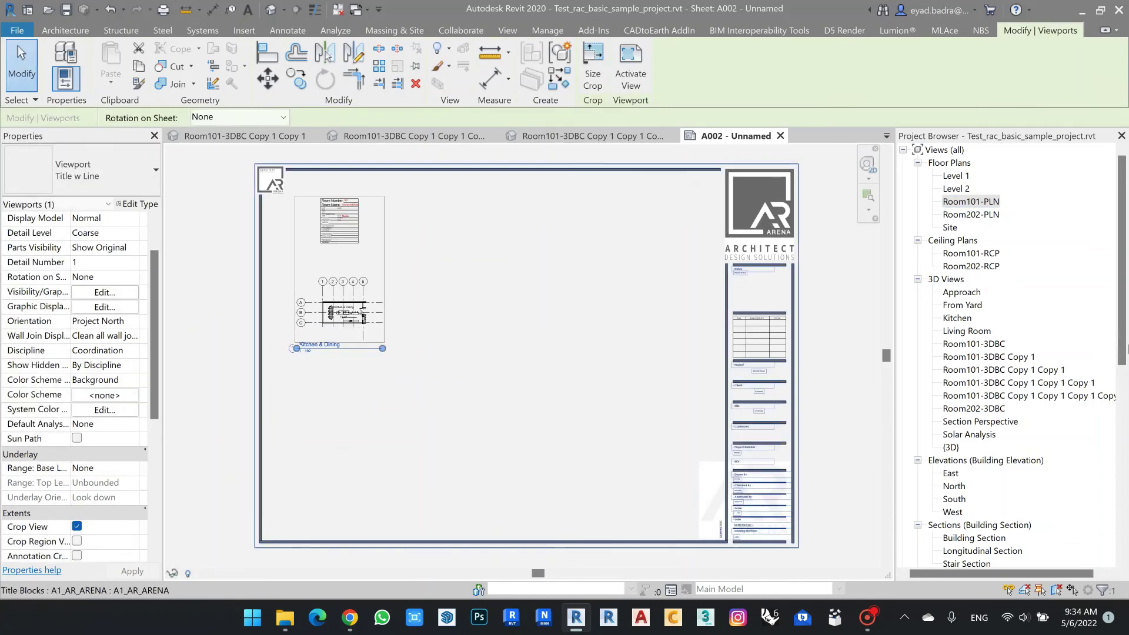
scroll(979, 317, "down", 3)
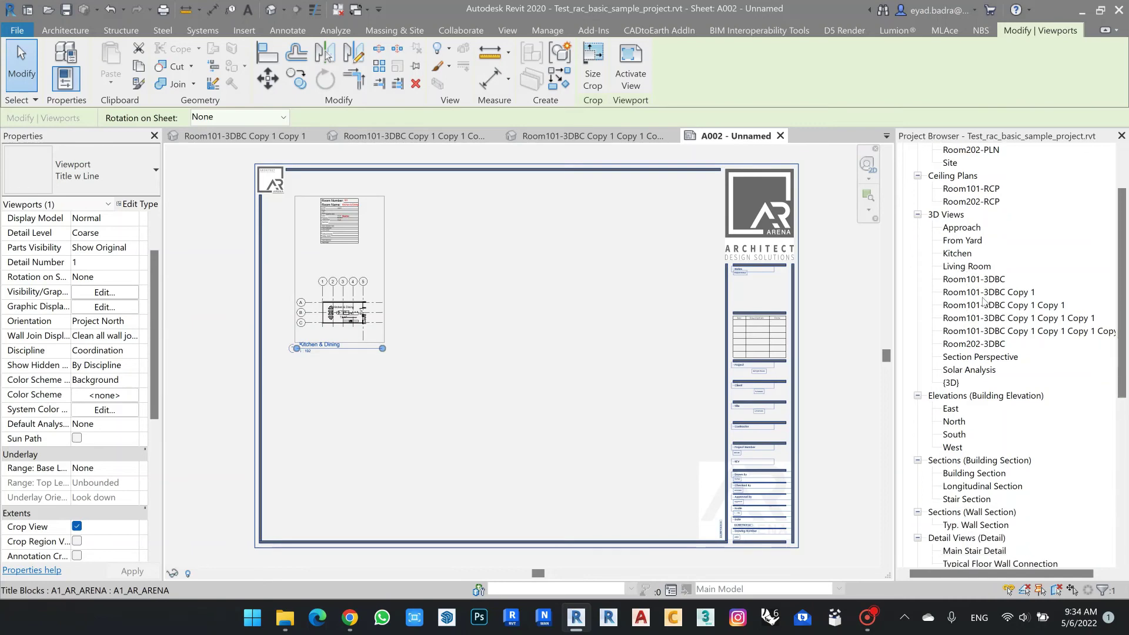
scroll(967, 271, "up", 2)
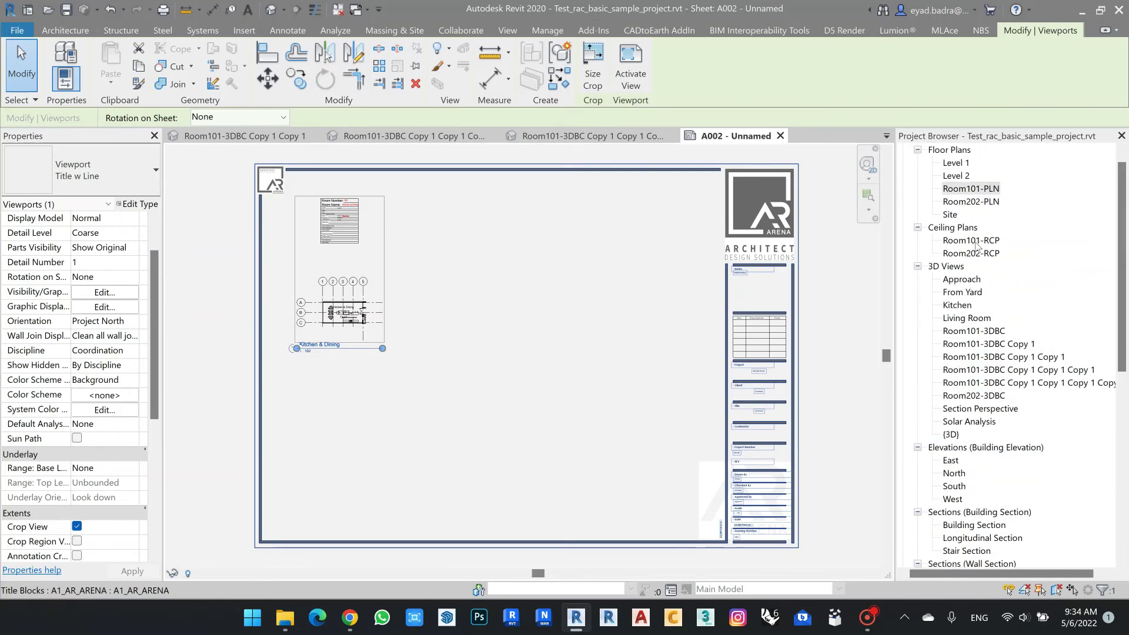
left_click_drag(972, 240, 436, 270)
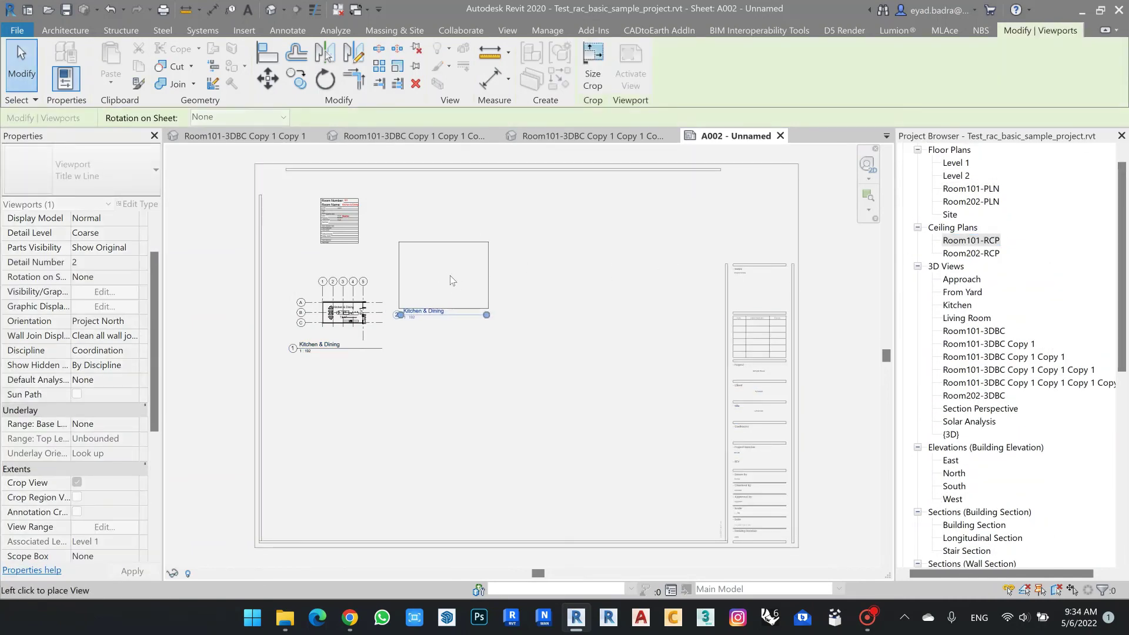
left_click(447, 312)
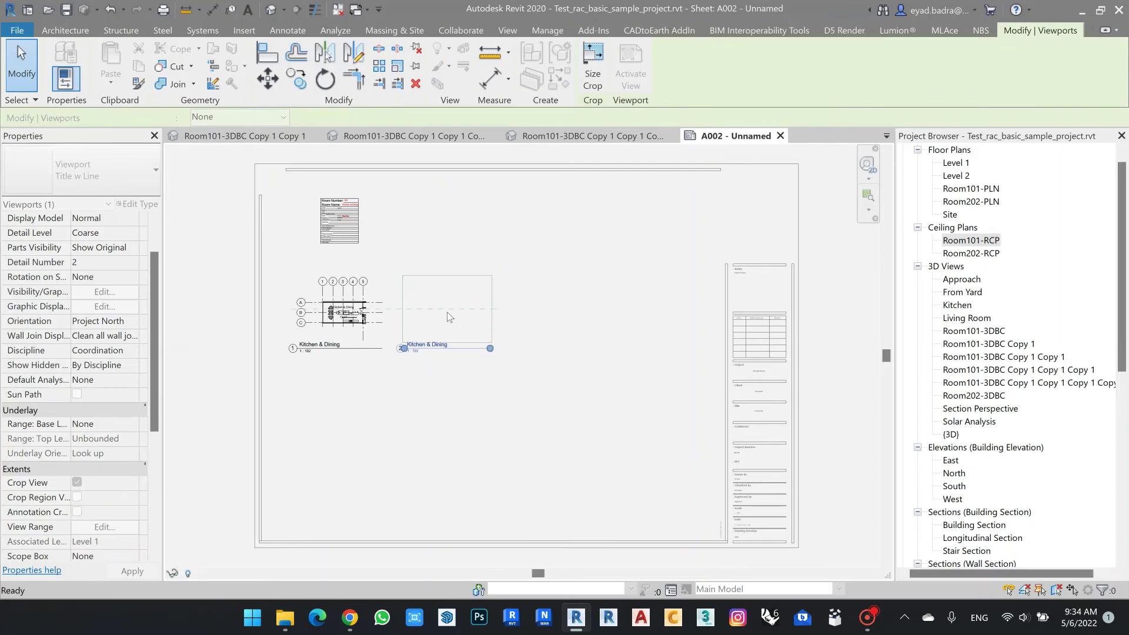
left_click(606, 309)
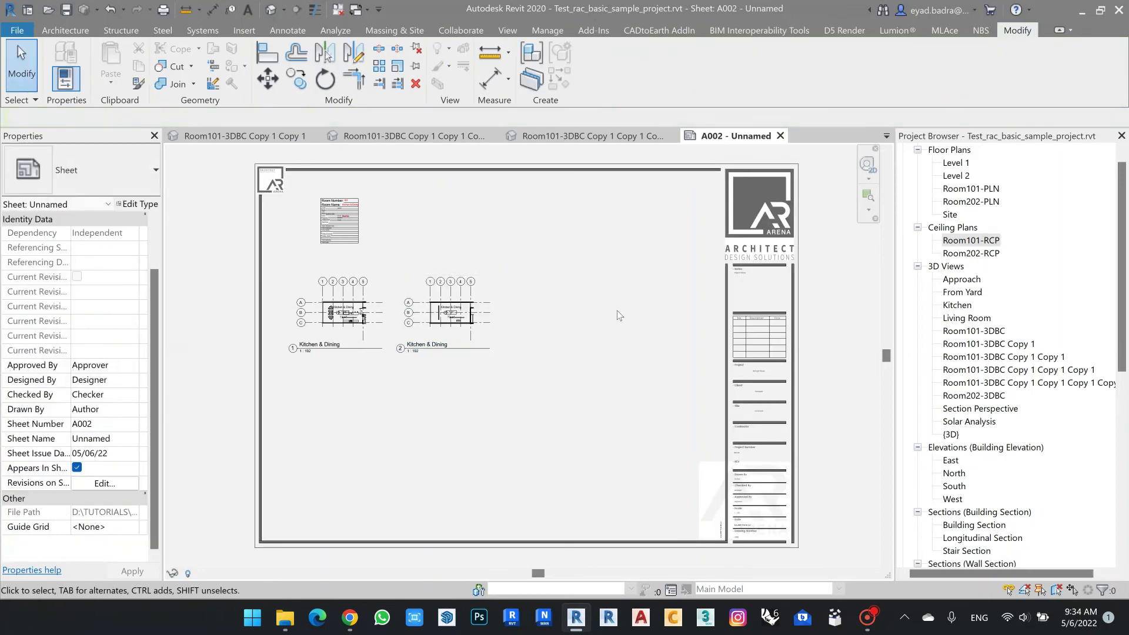
Place Room101-3DBC at the sheet's upper right and Room101-3DBC Copy 1 below the plans
left_click(972, 332)
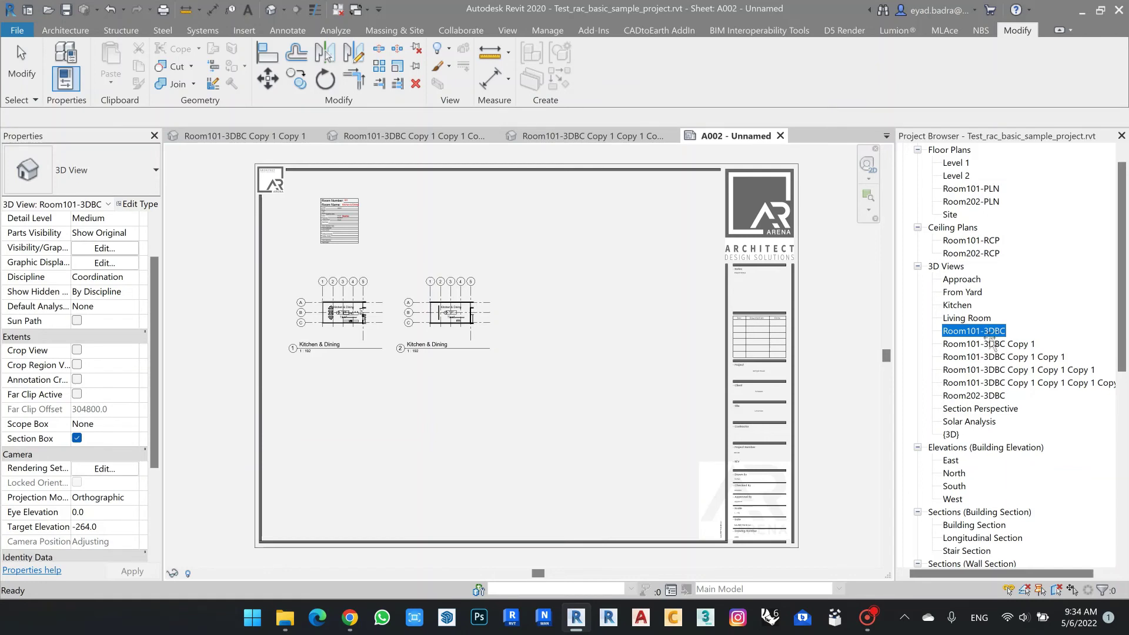
left_click_drag(990, 344, 621, 289)
left_click(578, 299)
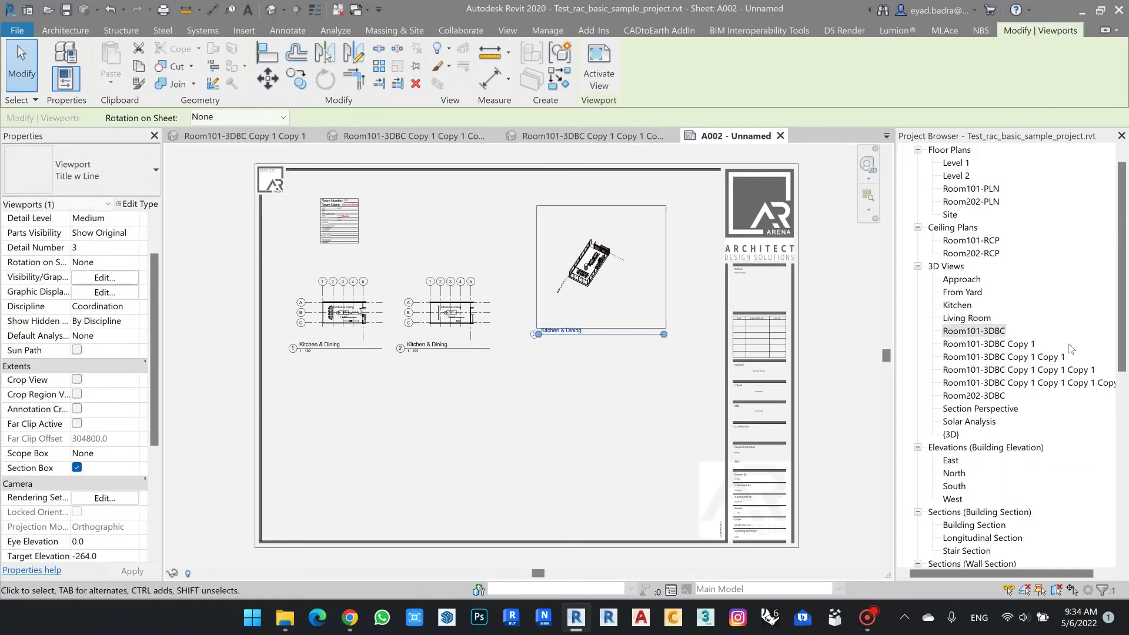
left_click(993, 344)
left_click_drag(993, 345, 376, 422)
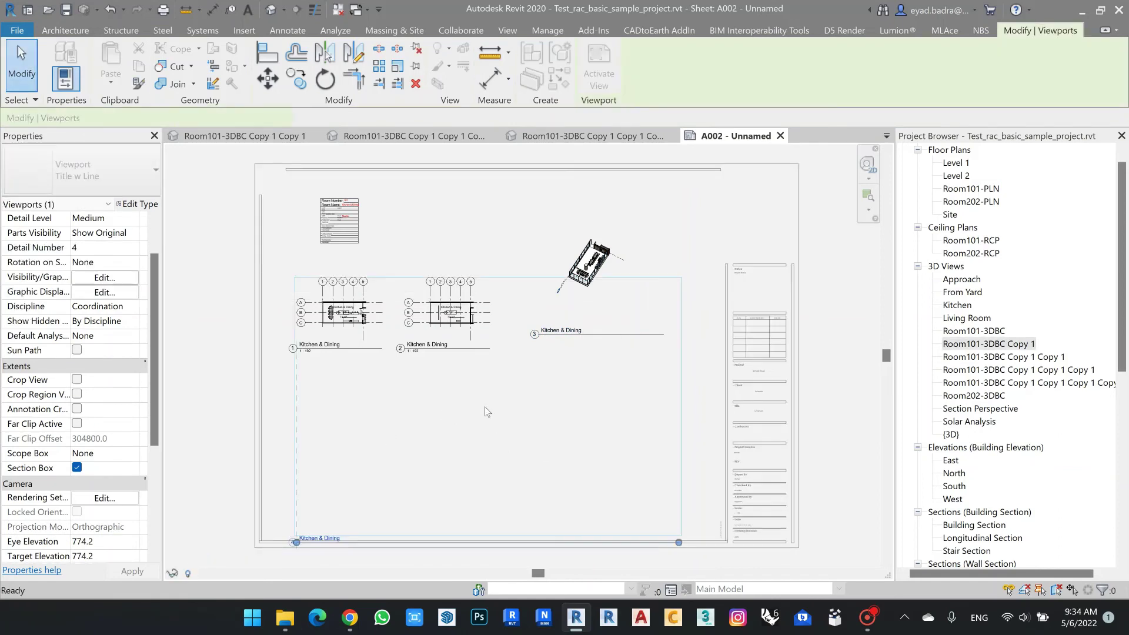
left_click(530, 389)
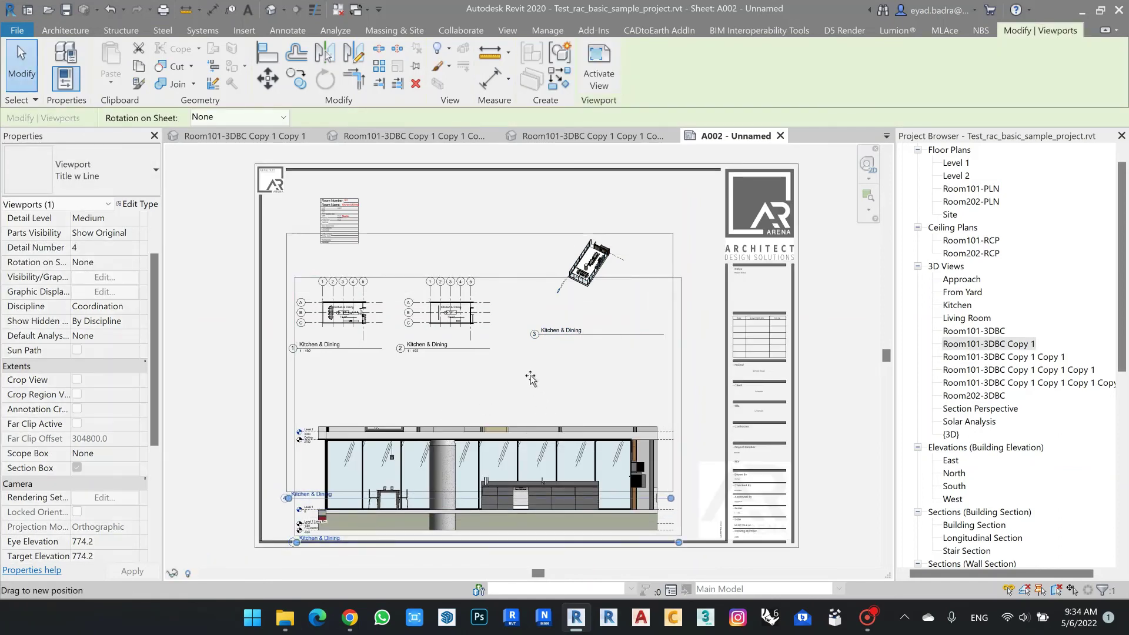
left_click_drag(533, 391, 515, 336)
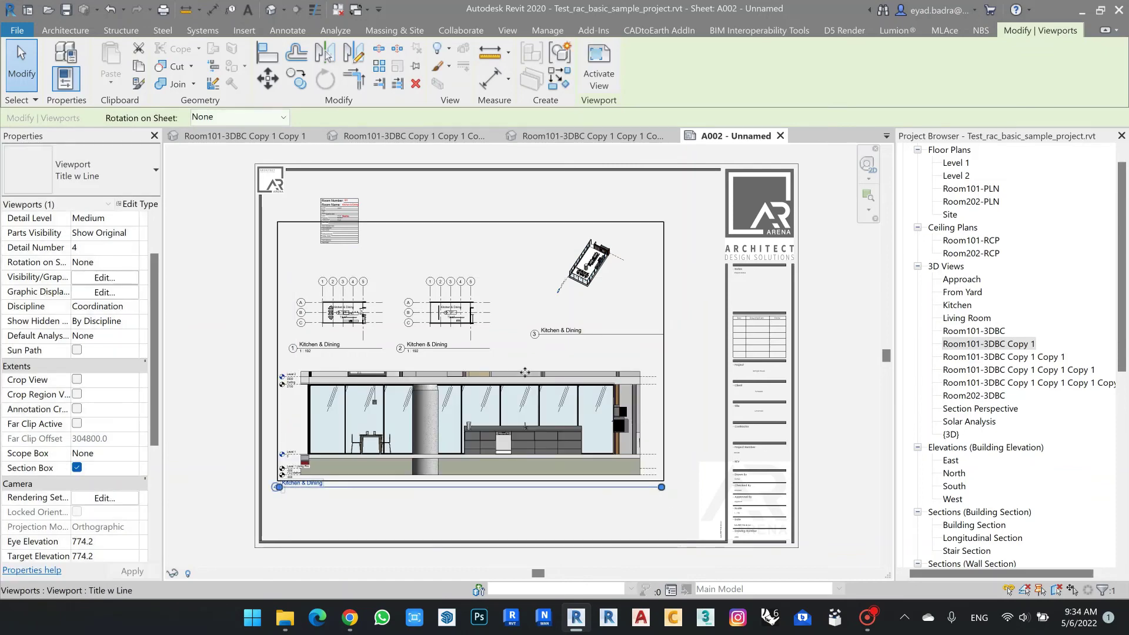
Place Room101-3DBC Copy 1 Copy 1 at the sheet's lower left
left_click(1014, 357)
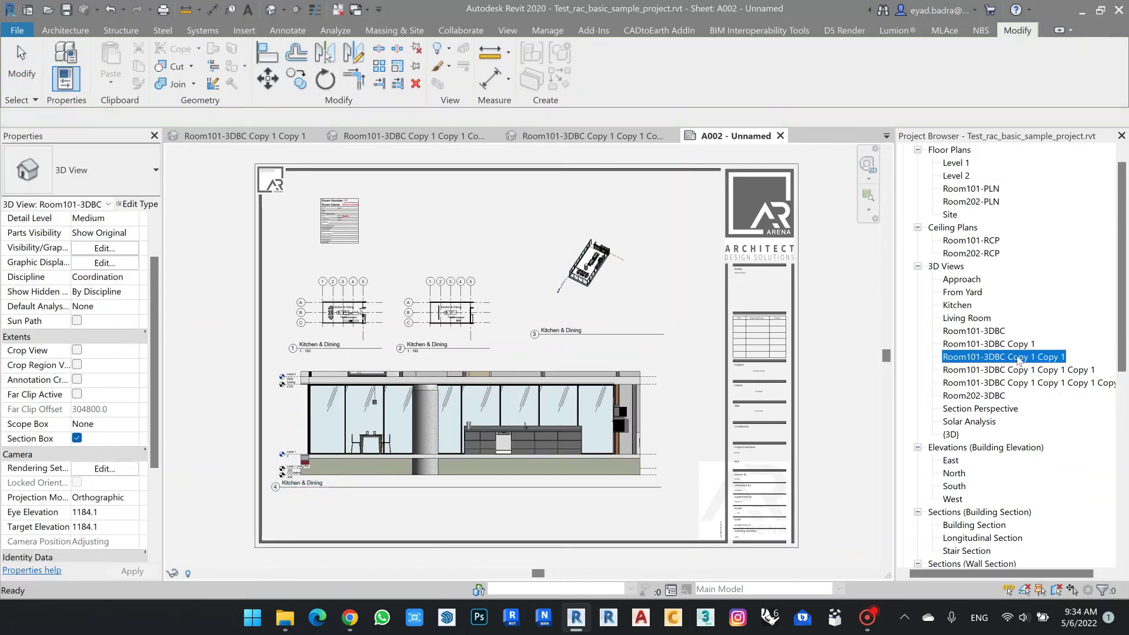
left_click(468, 522)
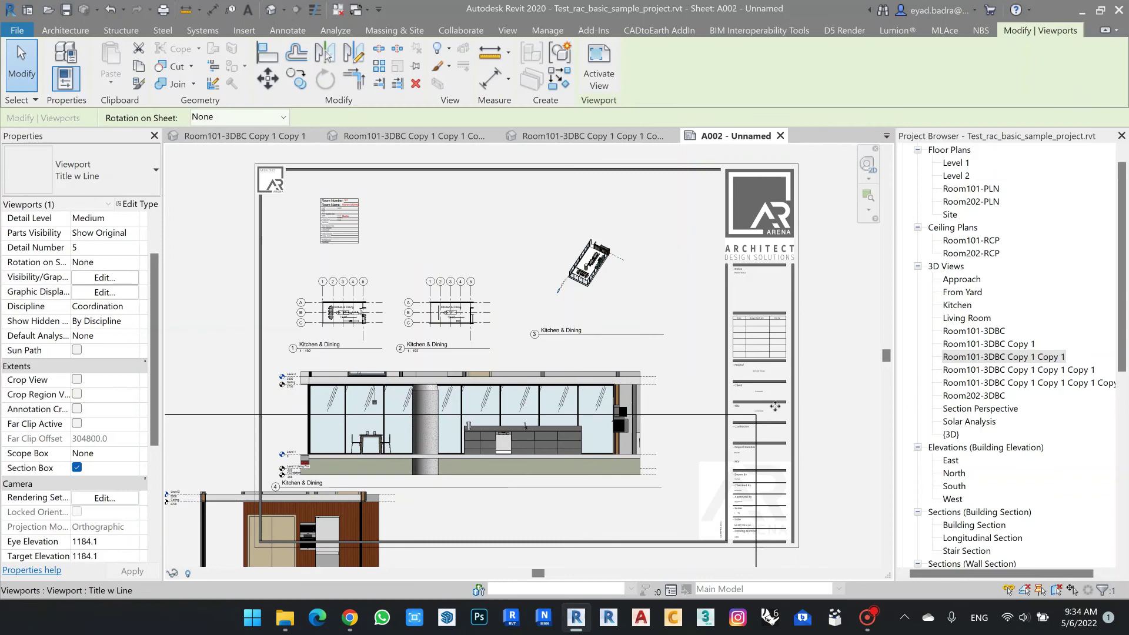
left_click(828, 362)
middle_click_drag(836, 372, 818, 327)
scroll(978, 279, "up", 1)
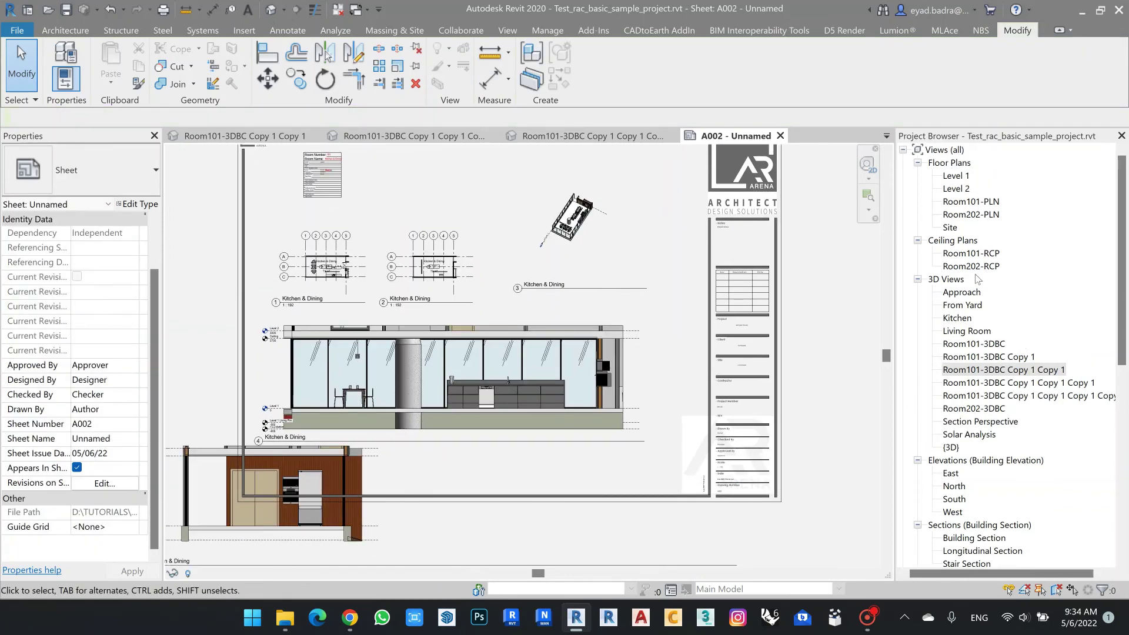
middle_click_drag(577, 243, 572, 337)
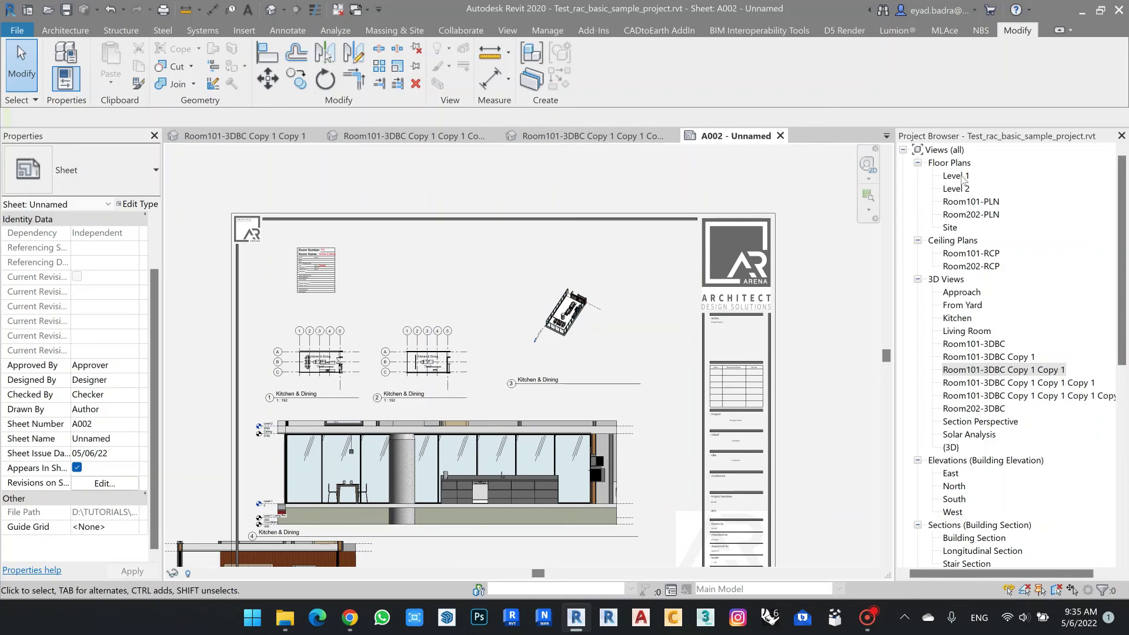
Set the Room101-PLN and Room101-RCP plan scales to 1:100
double_click(963, 202)
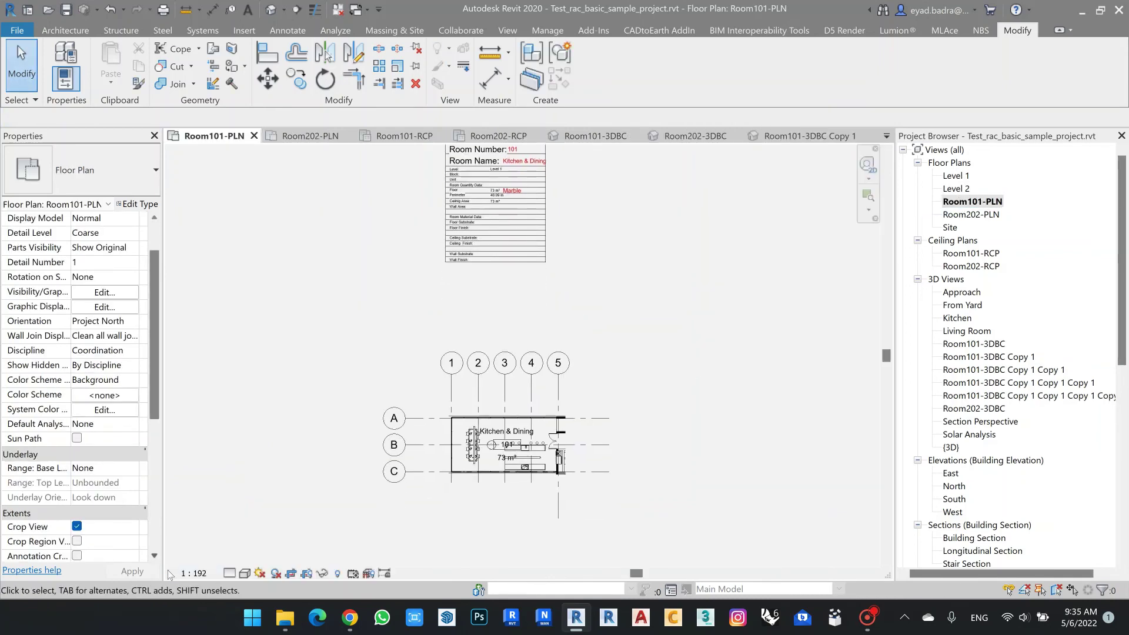
left_click(199, 576)
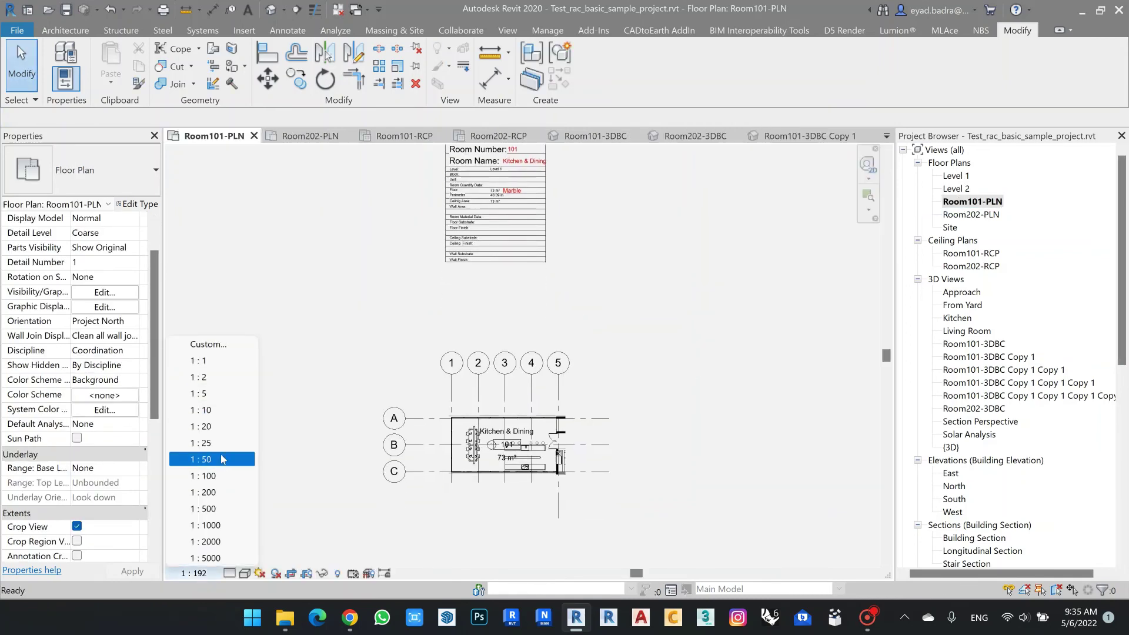
left_click(212, 476)
left_click(726, 355)
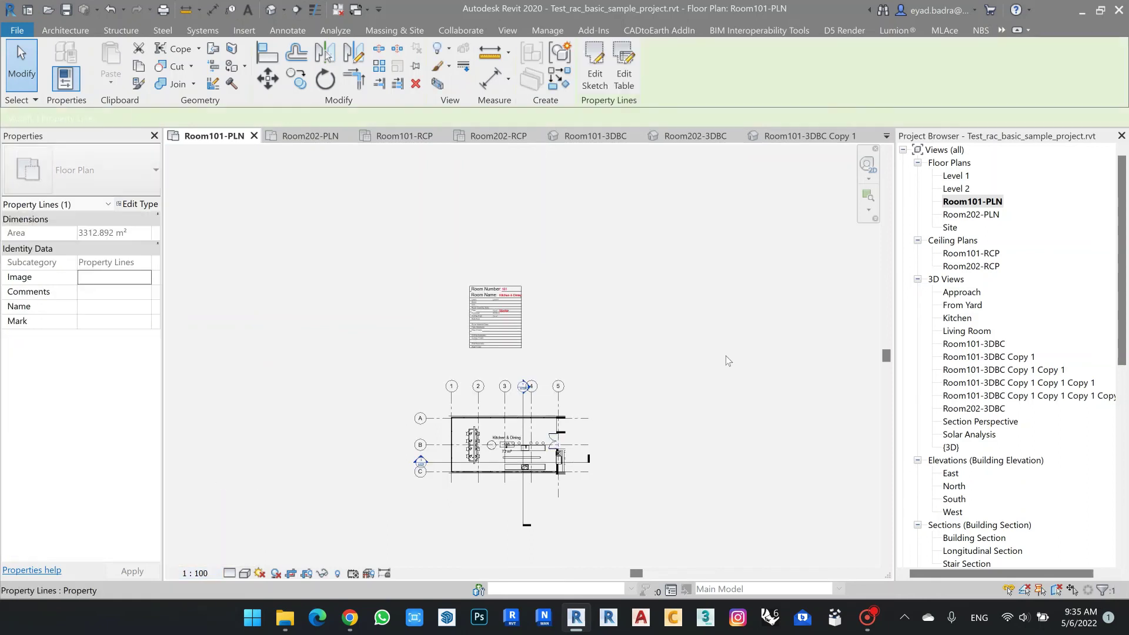
double_click(974, 255)
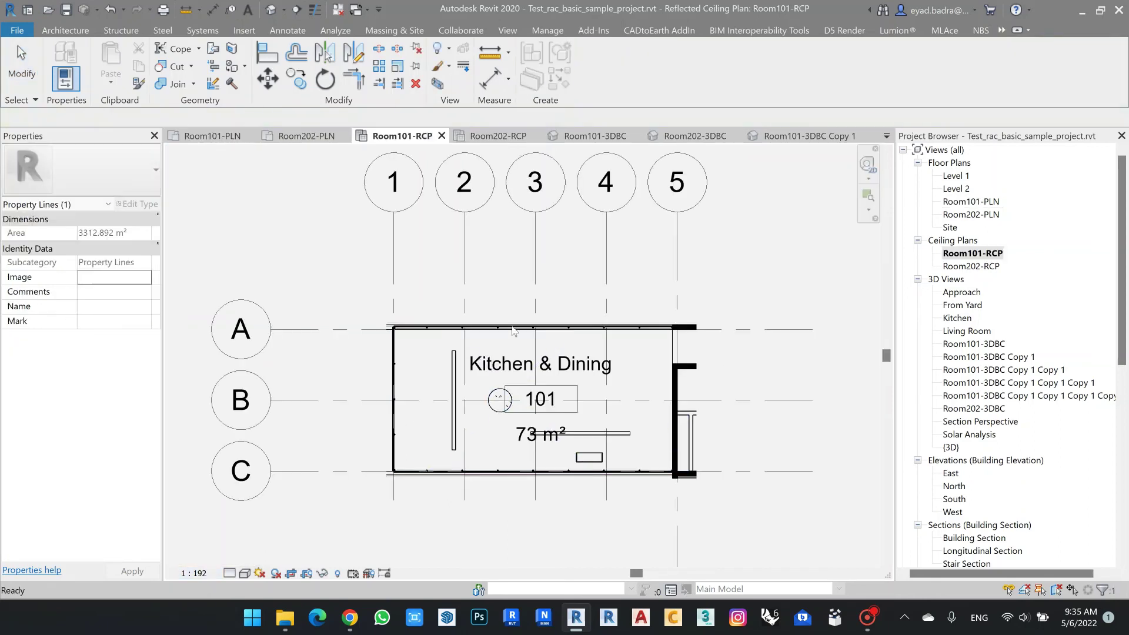
left_click(191, 574)
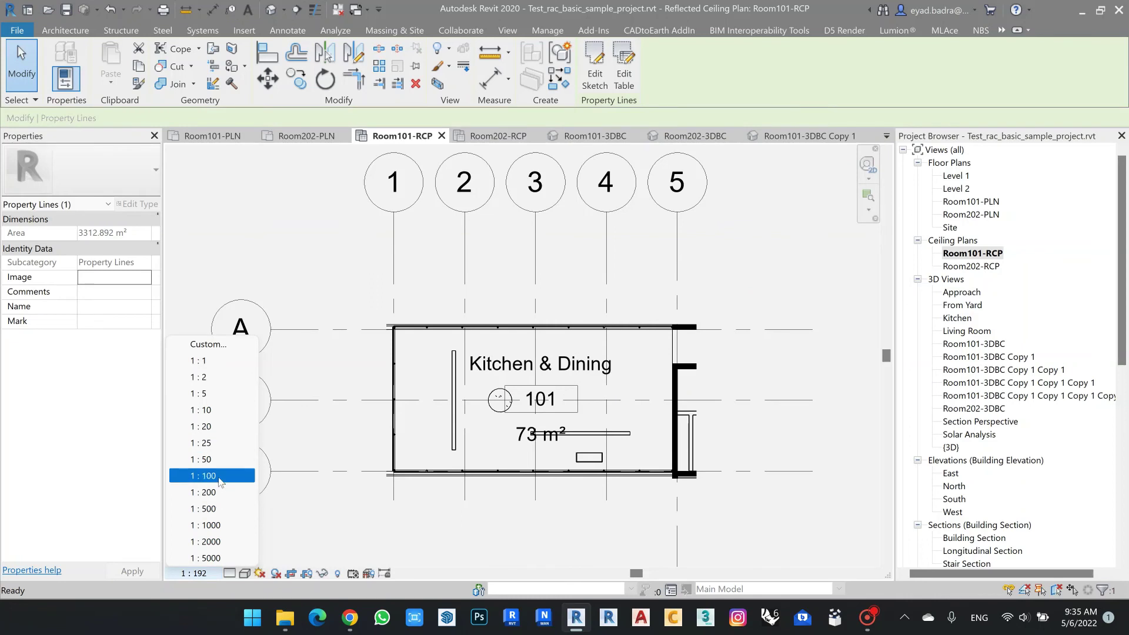
left_click(206, 476)
left_click(796, 270)
scroll(993, 312, "down", 1)
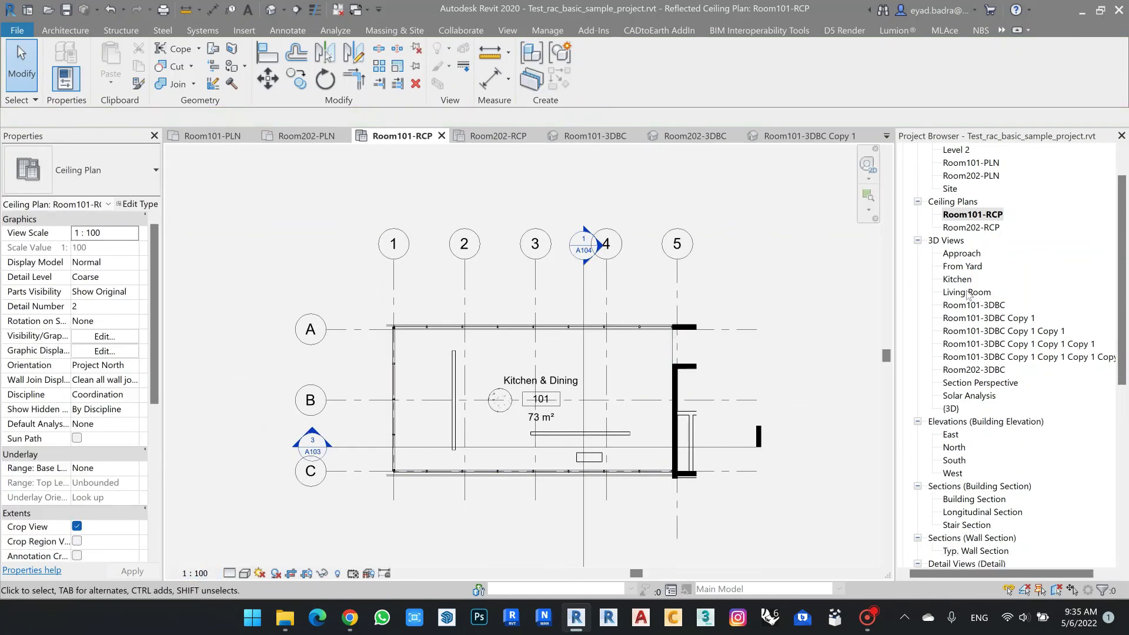
Set Room101-3DBC to 1:100, and Room101-3DBC Copy 1 and Copy 1 Copy 1 to 1 : 50
double_click(975, 306)
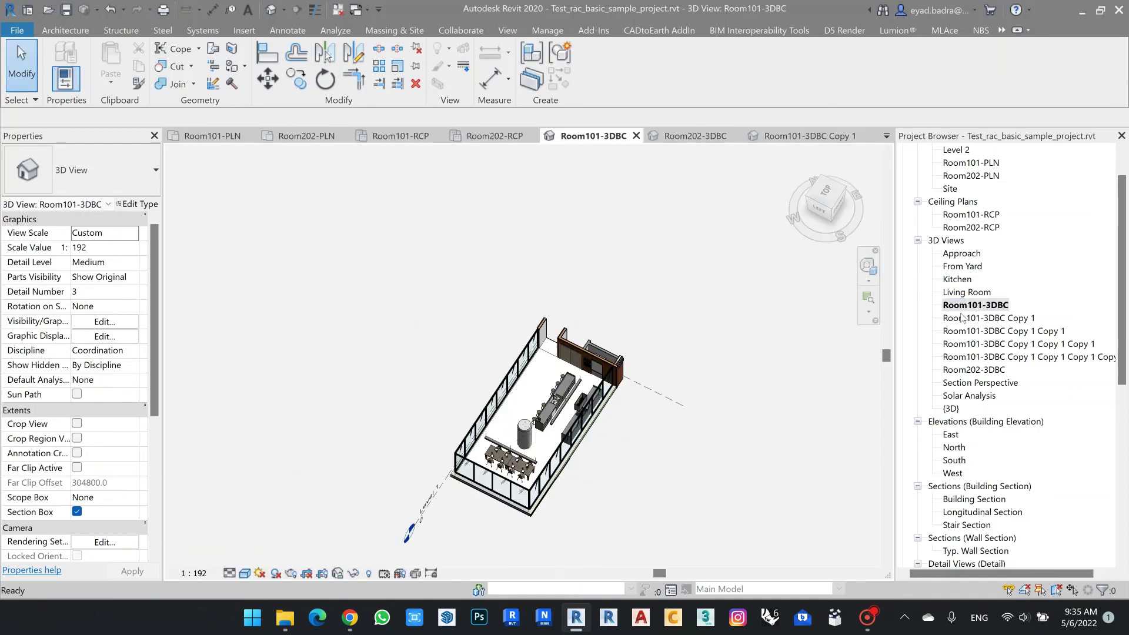
left_click(194, 574)
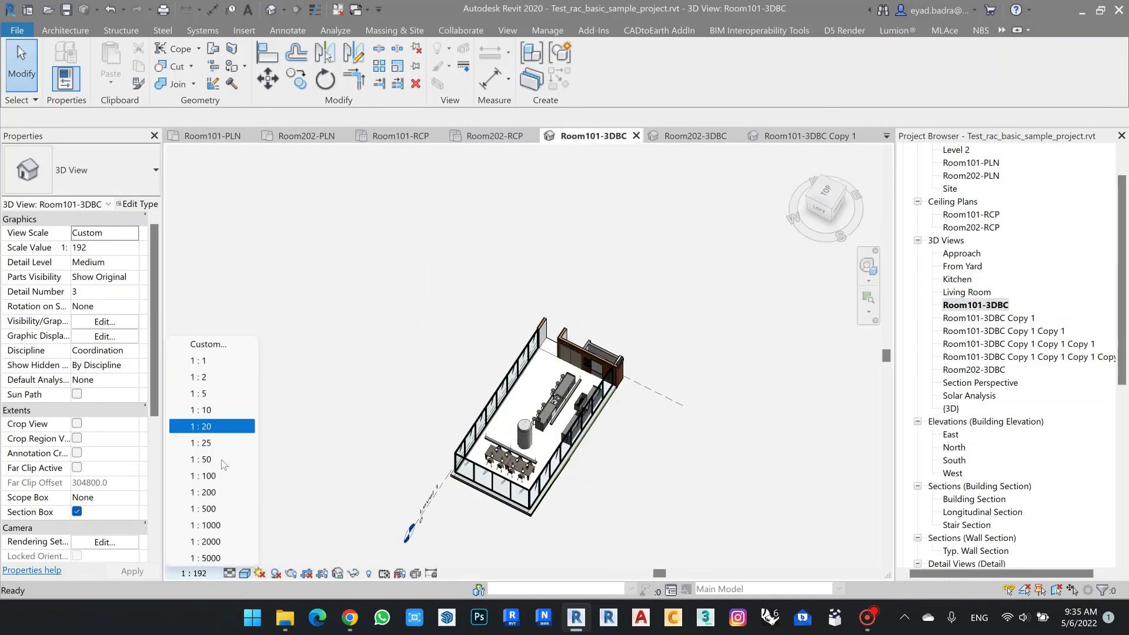
left_click(212, 475)
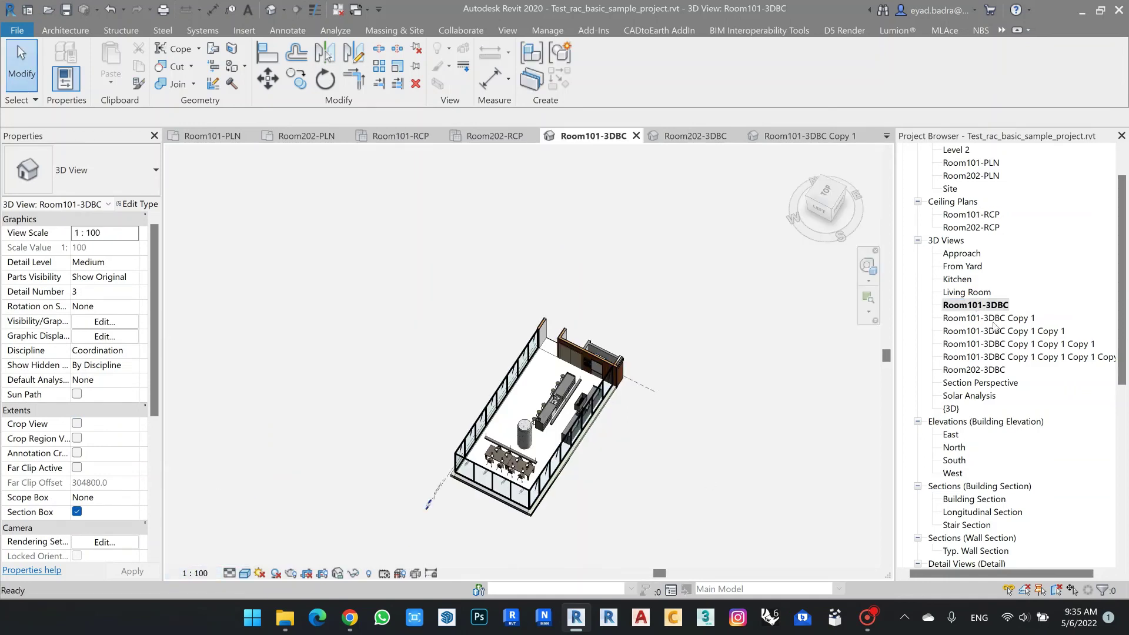
double_click(991, 318)
left_click(195, 573)
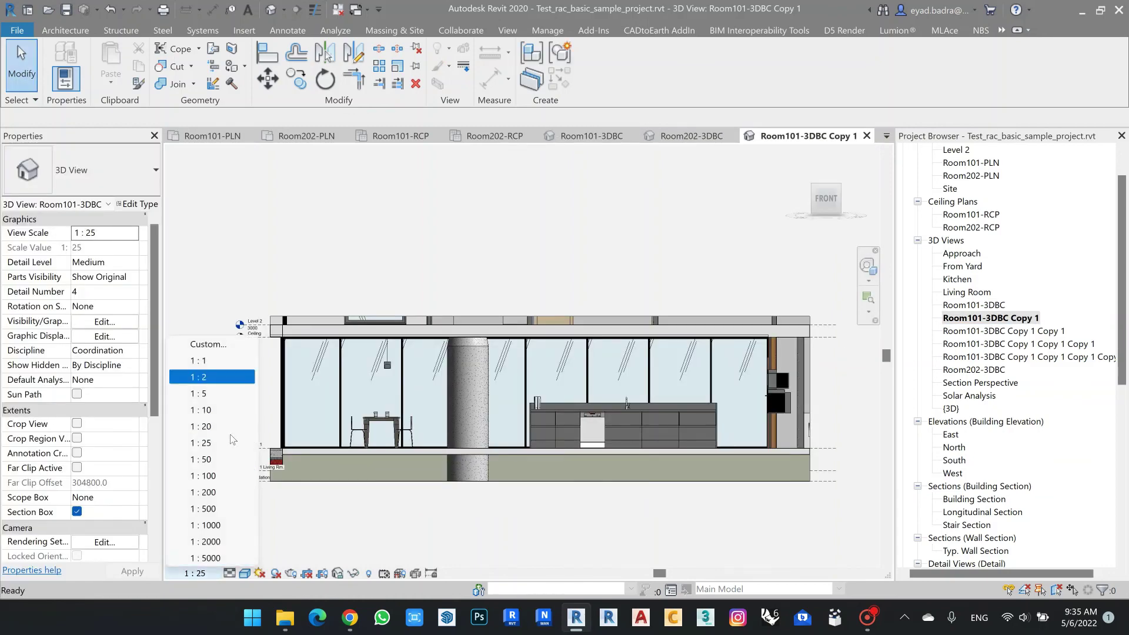
left_click(212, 459)
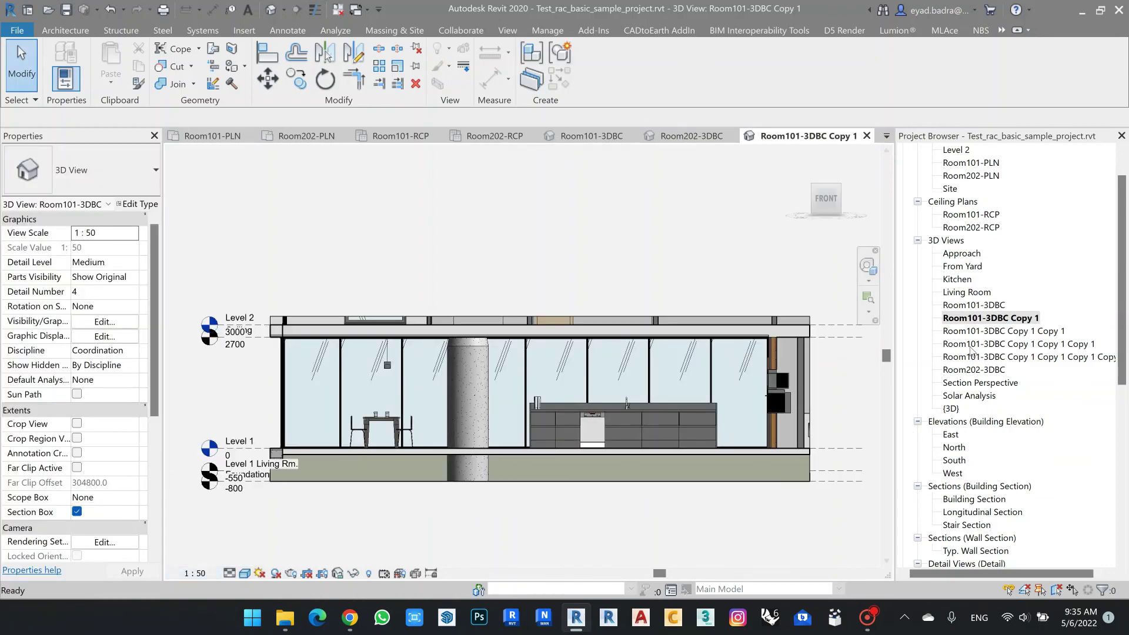
double_click(1006, 331)
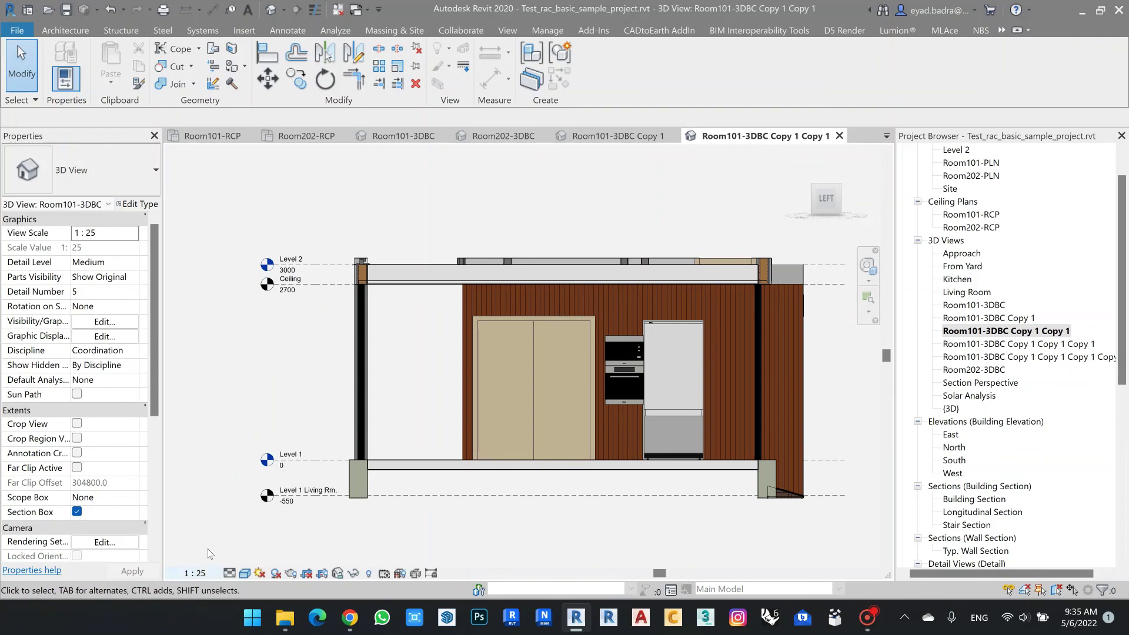
left_click(194, 574)
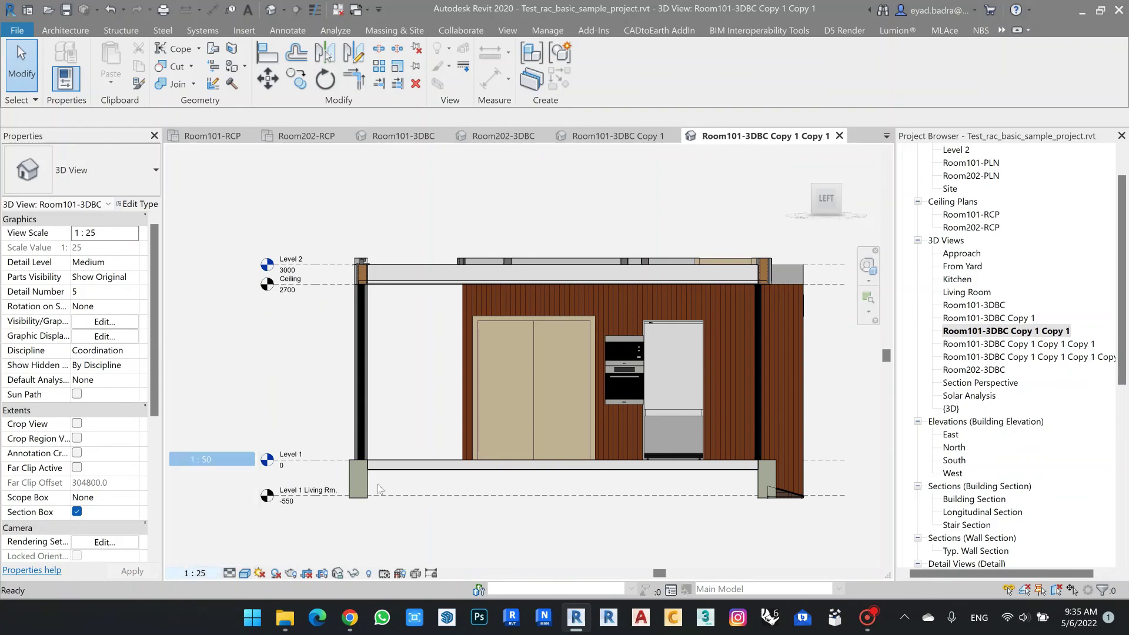
left_click(212, 458)
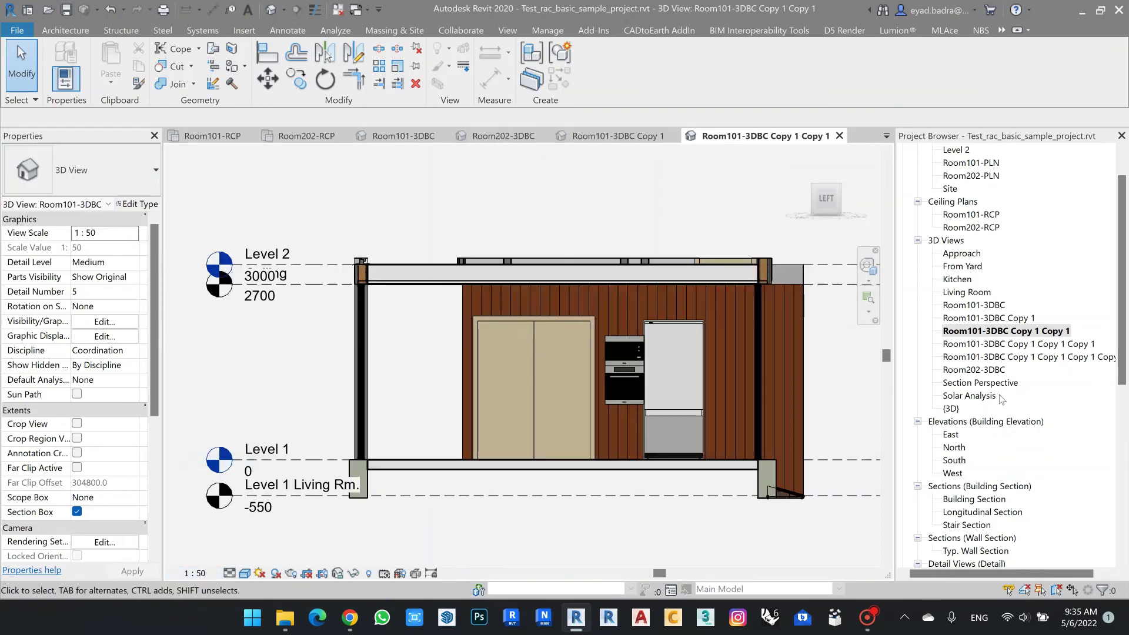
scroll(1002, 399, "up", 2)
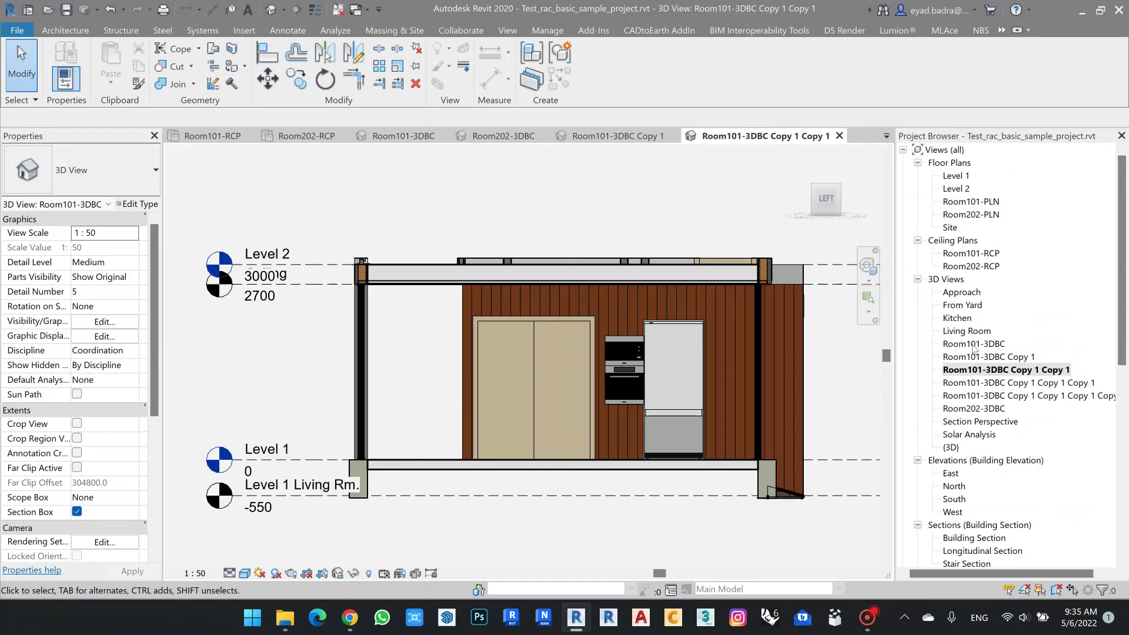
scroll(974, 348, "down", 10)
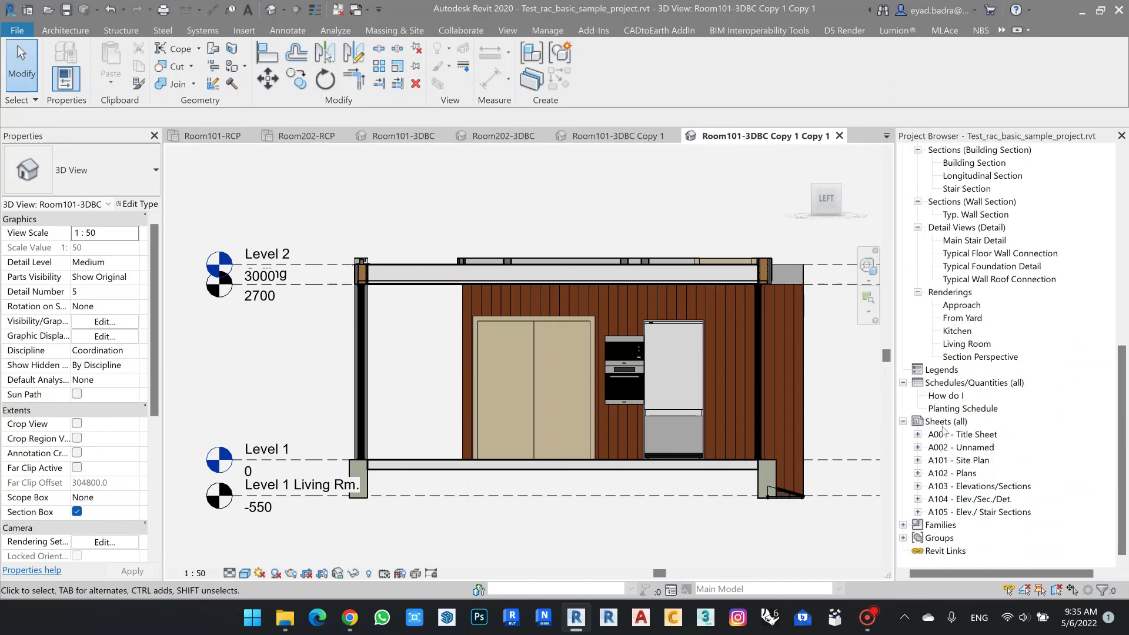
On sheet A002, line up the floor and ceiling plan viewports side by side and shift the 3D viewport down-right
double_click(968, 448)
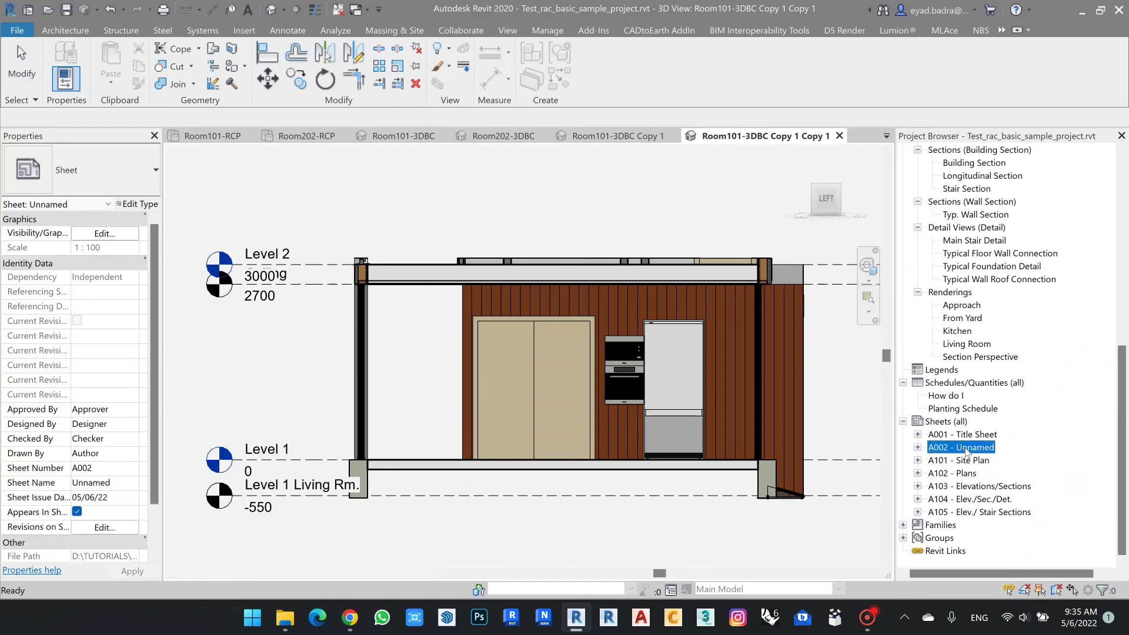
scroll(521, 394, "up", 2)
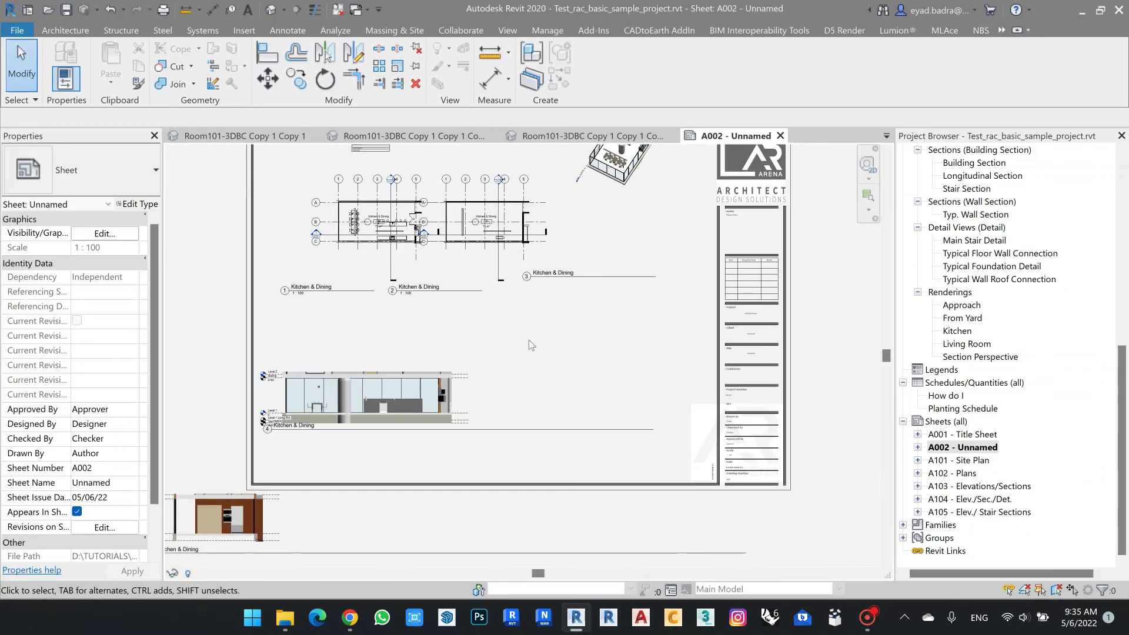
left_click(467, 286)
middle_click_drag(467, 286, 517, 395)
left_click_drag(425, 321, 379, 385)
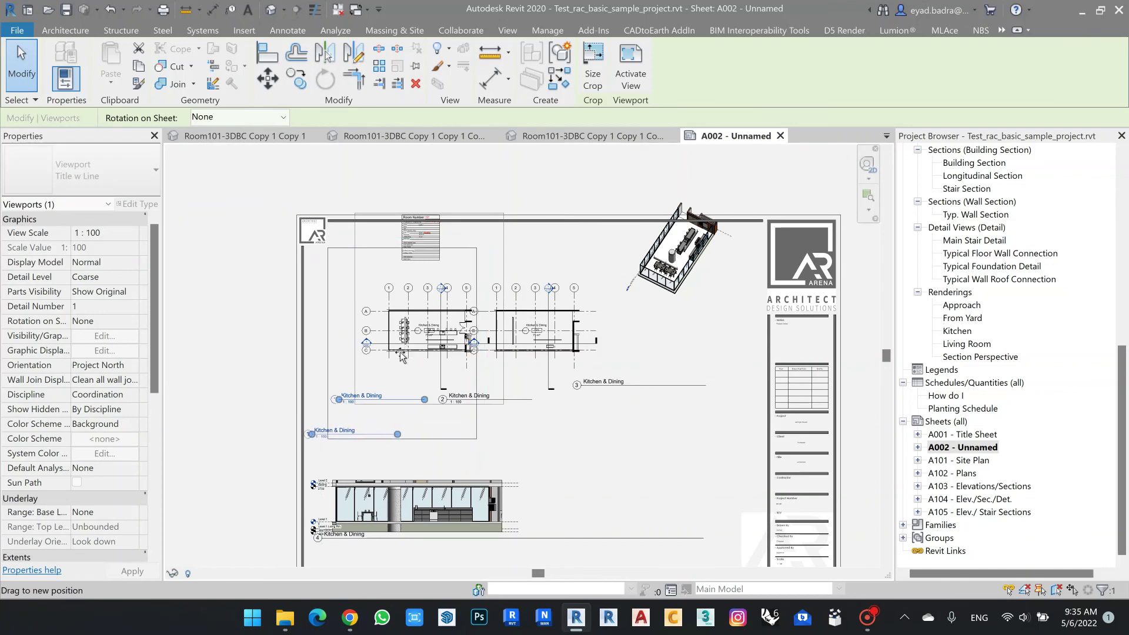
key("Escape")
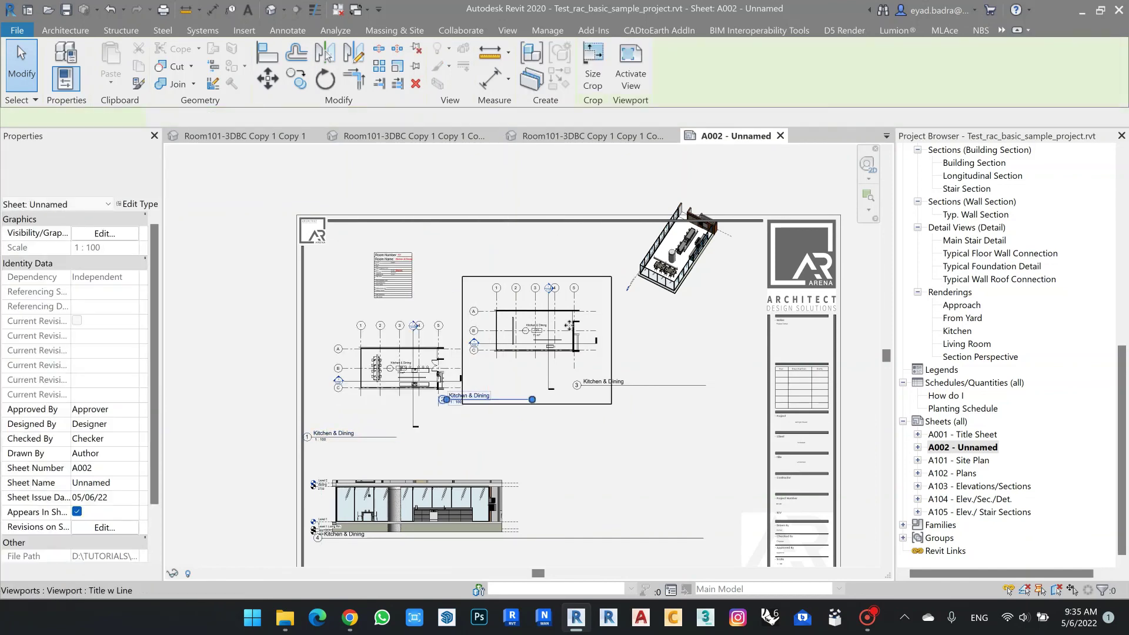
left_click_drag(535, 322, 562, 360)
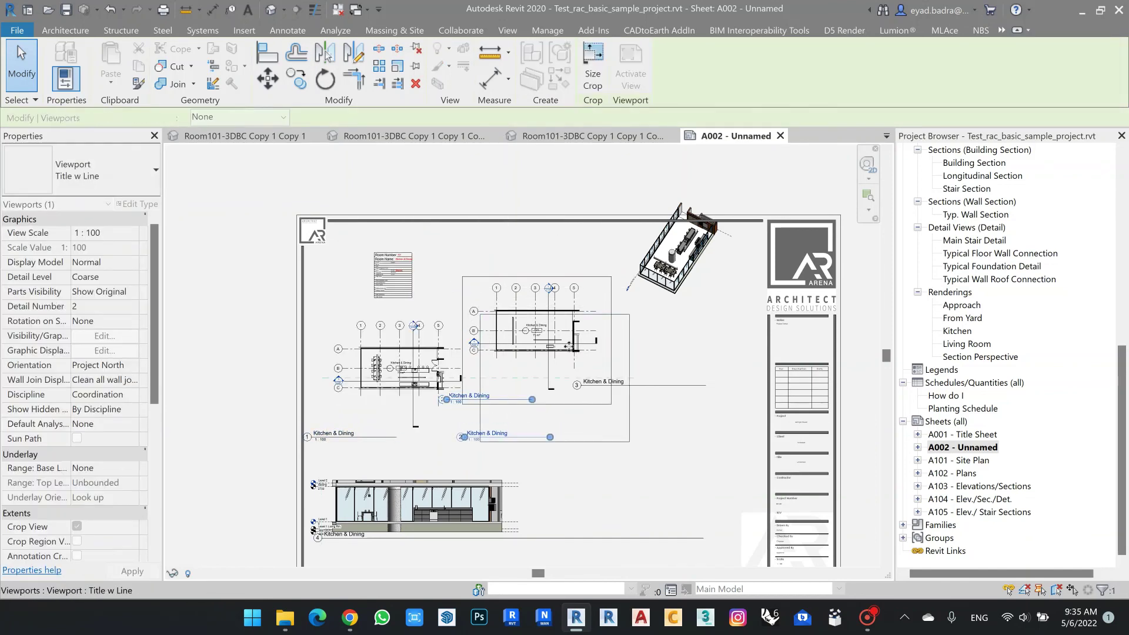
left_click_drag(680, 252, 689, 327)
left_click(530, 201)
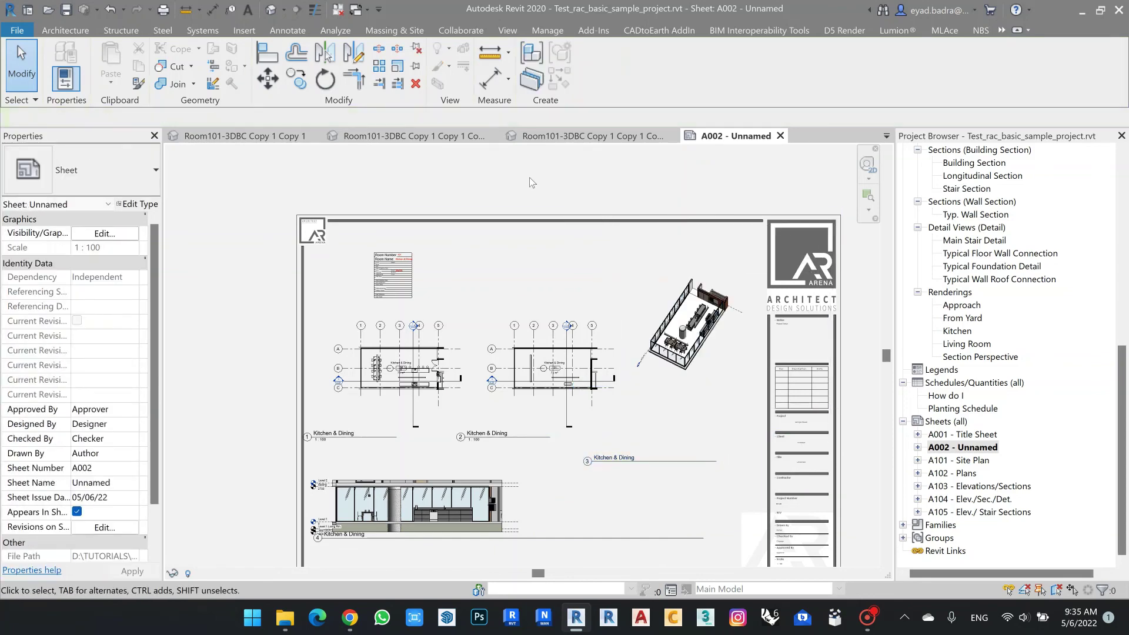
Bring the off-sheet elevation viewport next to the first one along the sheet's bottom edge
scroll(506, 500, "up", 1)
left_click(372, 514)
middle_click_drag(371, 514, 382, 324)
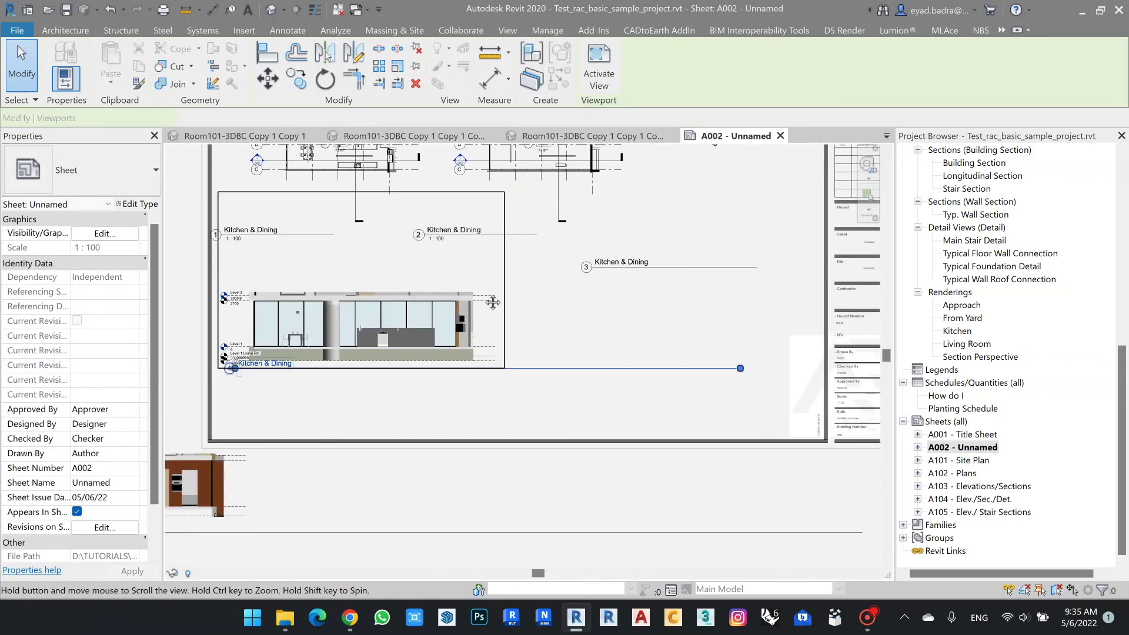
left_click_drag(382, 323, 391, 345)
left_click(379, 491)
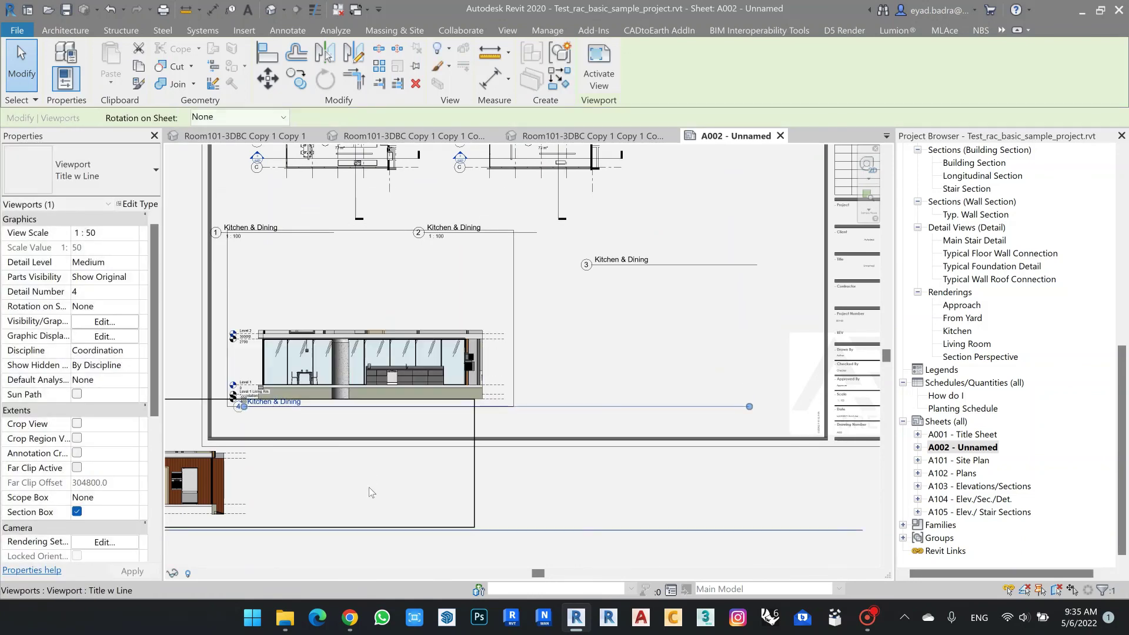
scroll(378, 491, "down", 1)
mouse_move(235, 496)
left_mouse_down()
mouse_move(638, 391)
mouse_move(564, 400)
left_mouse_up()
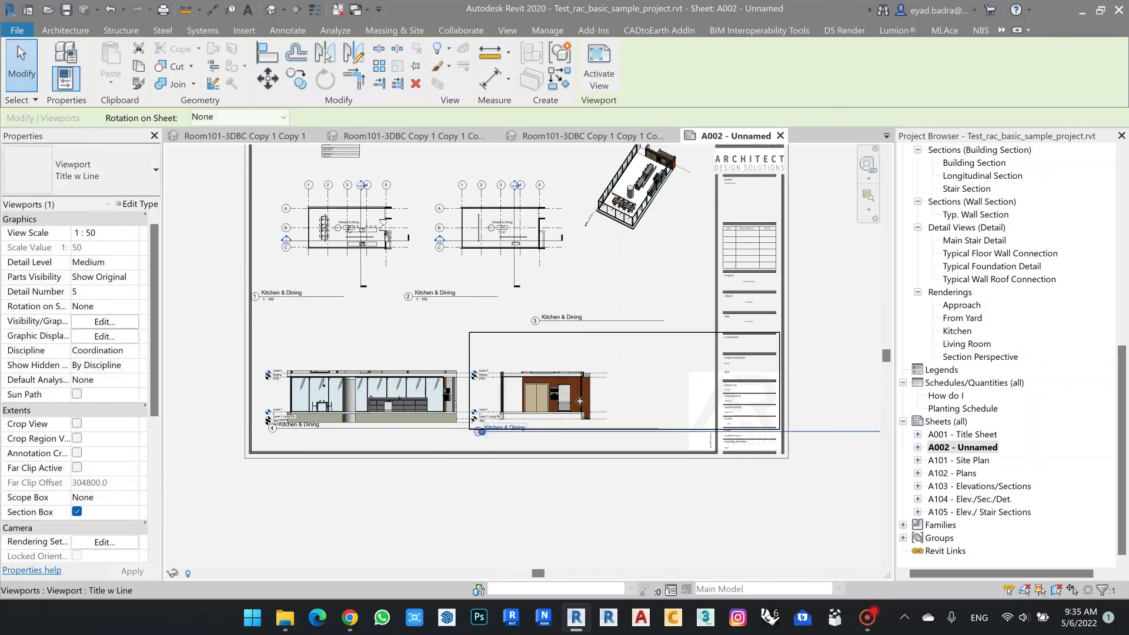
key("Right")
key("Right")
key("Right")
key("Right")
key("Right")
key("Right")
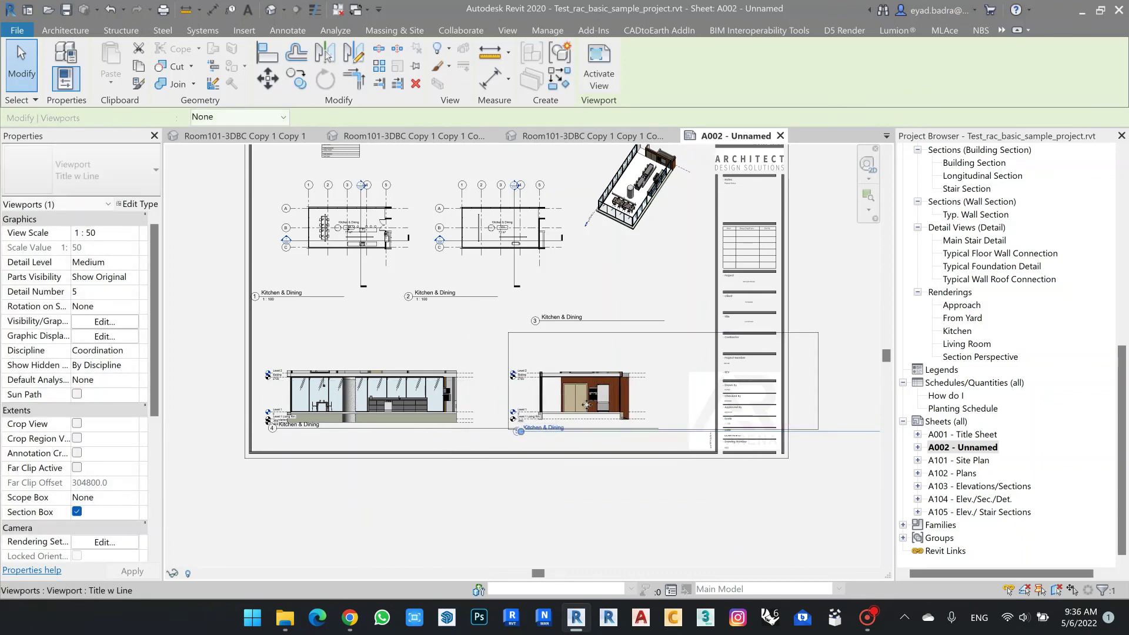
key("Left")
key("Down")
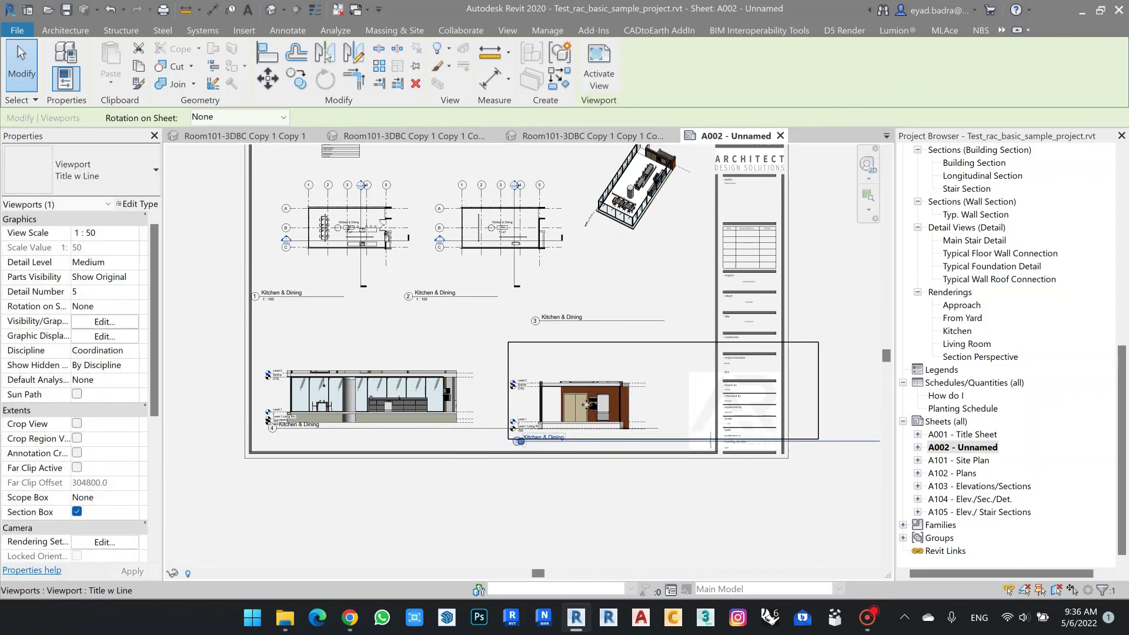
key("Up")
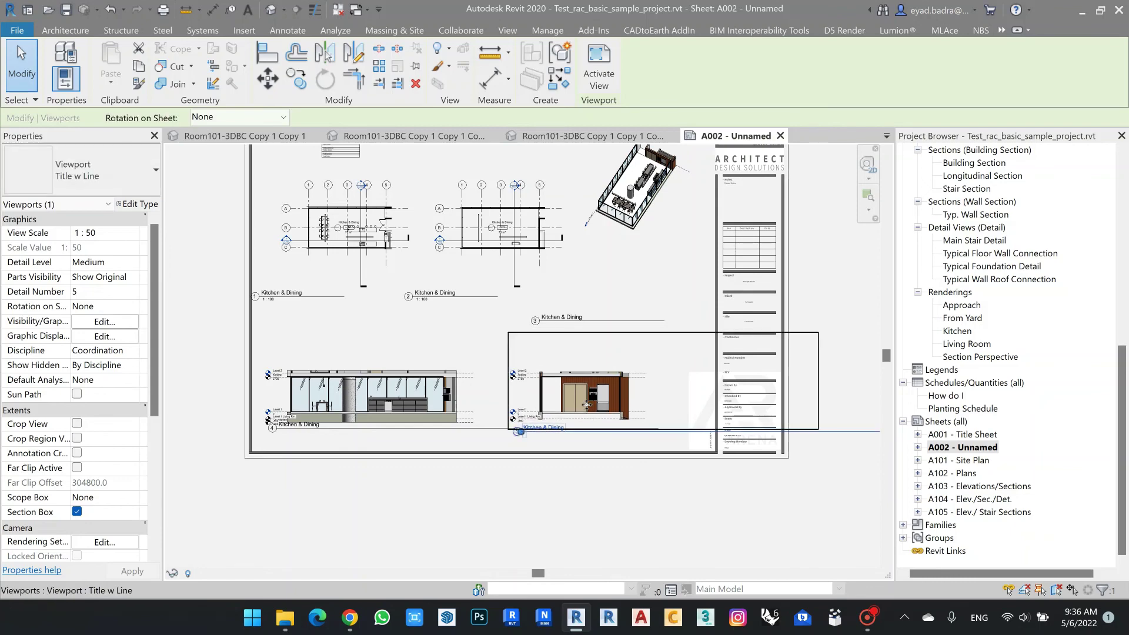
left_click(599, 518)
Pan the sheet to centre it and review the finished layout
middle_click_drag(599, 517, 629, 567)
scroll(388, 221, "up", 5)
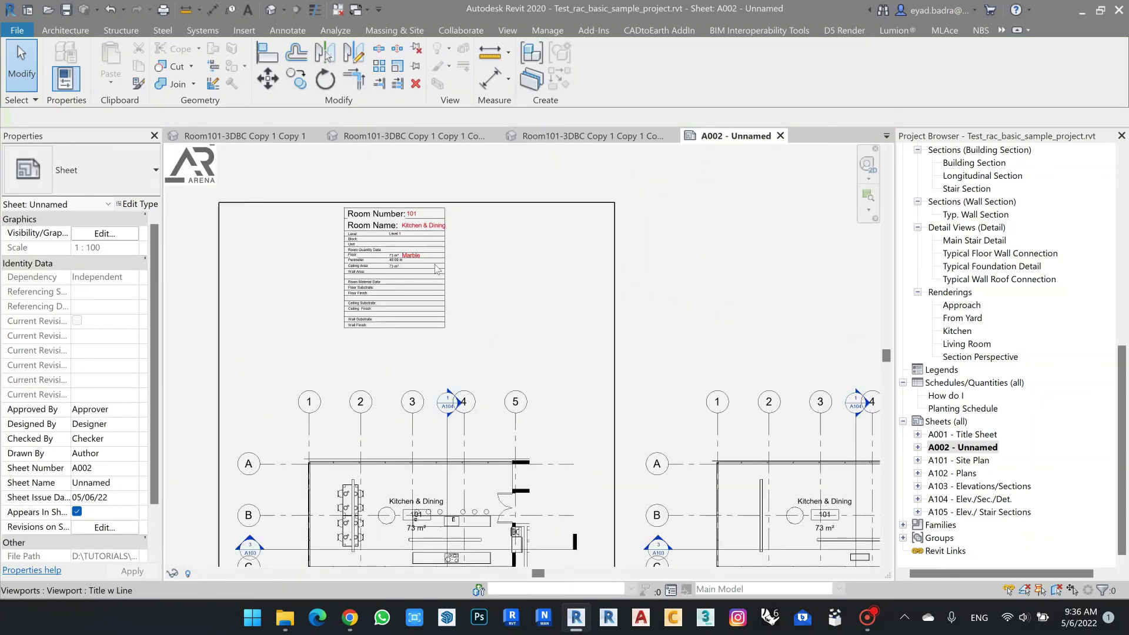
scroll(415, 252, "down", 4)
middle_click_drag(626, 357, 534, 258)
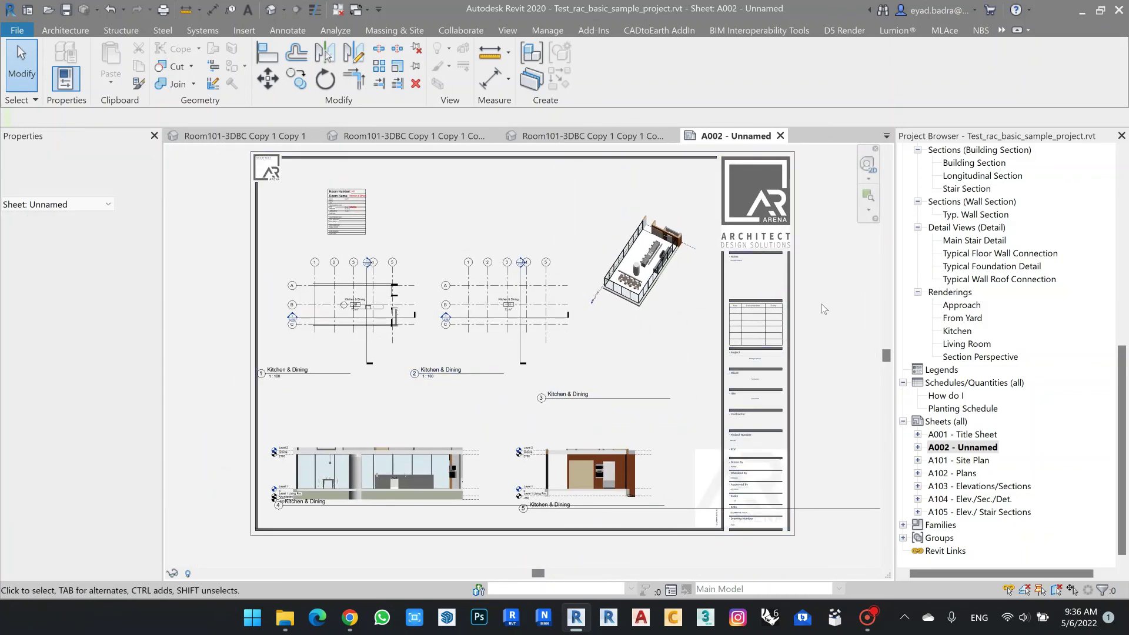
middle_click_drag(821, 305, 833, 337)
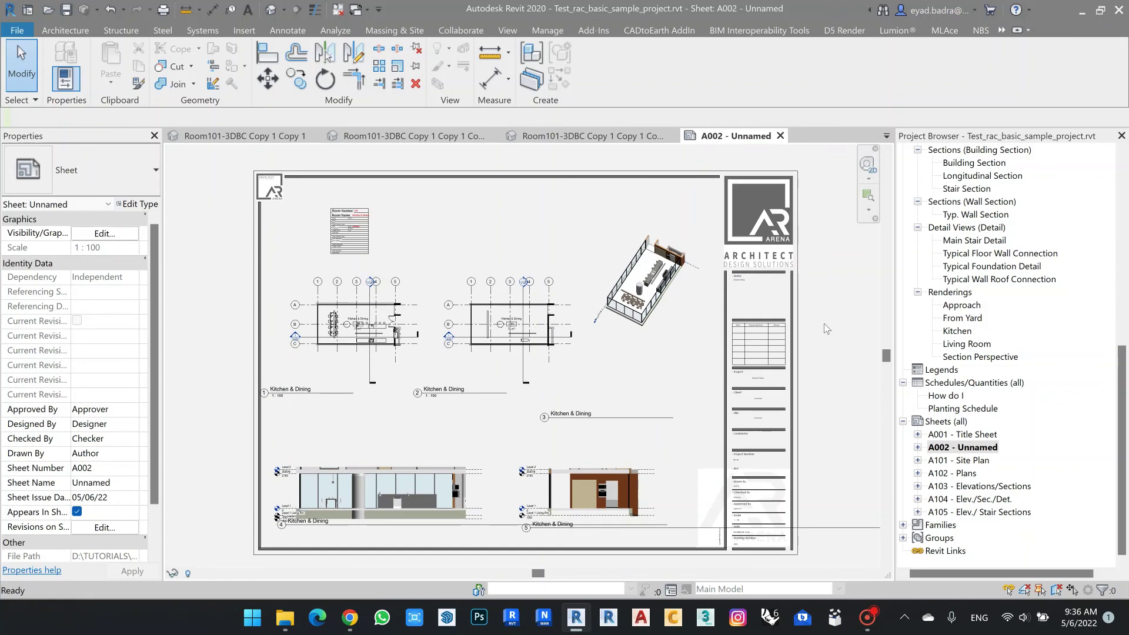